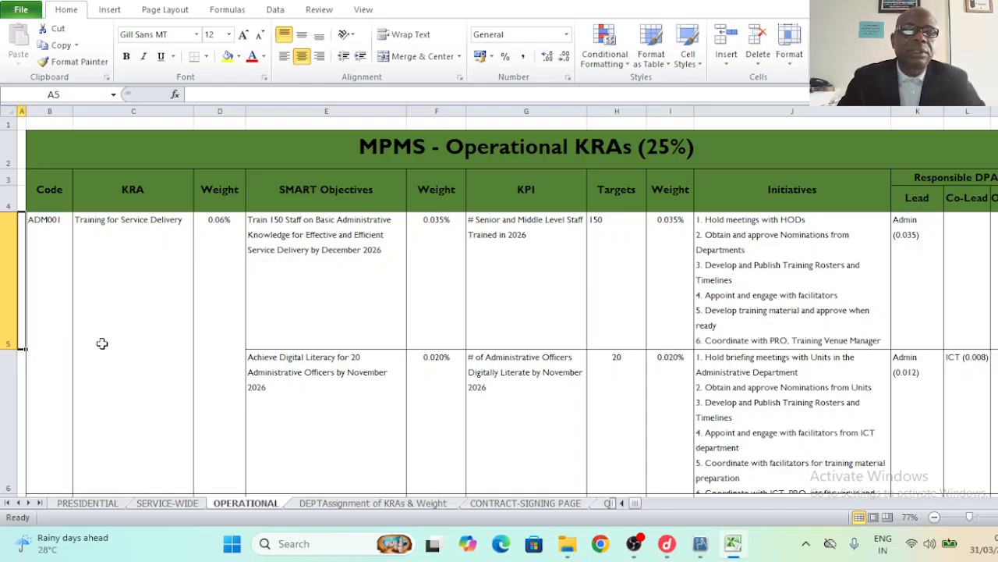
- Flip through the PRESIDENTIAL and SERVICE-WIDE sheets, then return to the OPERATIONAL sheet
{"action": "left_click", "coordinate": [87, 503]}
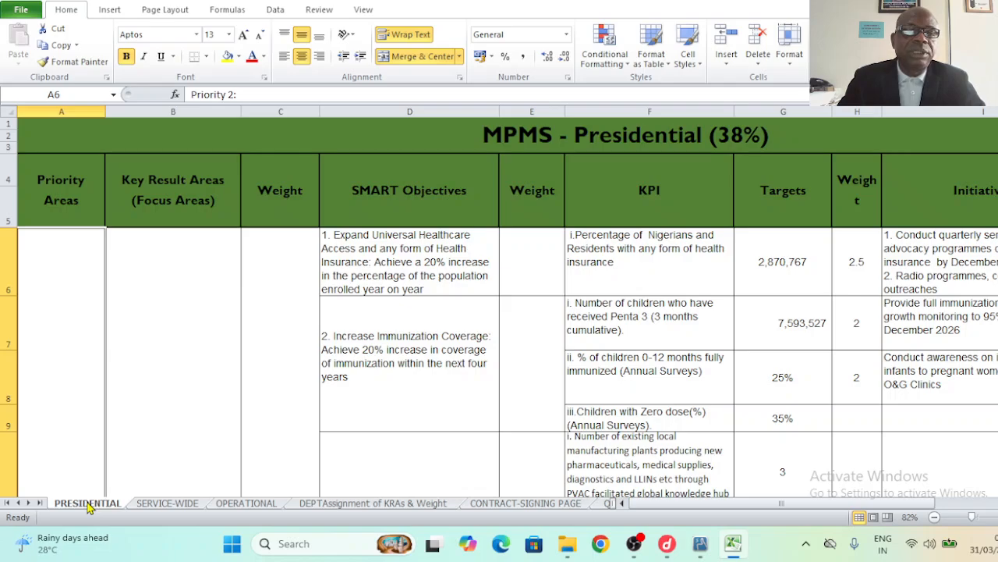
{"action": "left_click", "coordinate": [166, 503]}
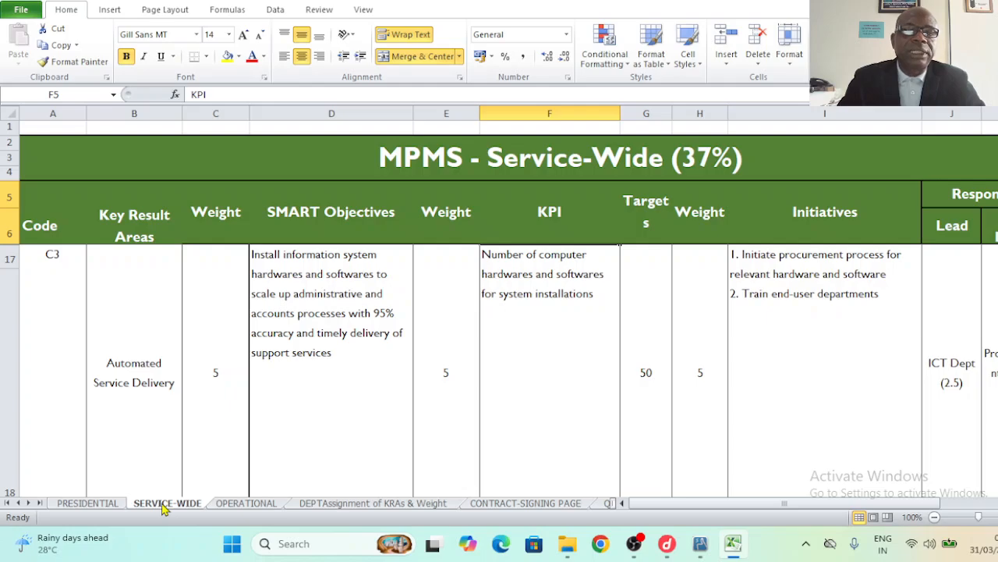
{"action": "left_click", "coordinate": [245, 504]}
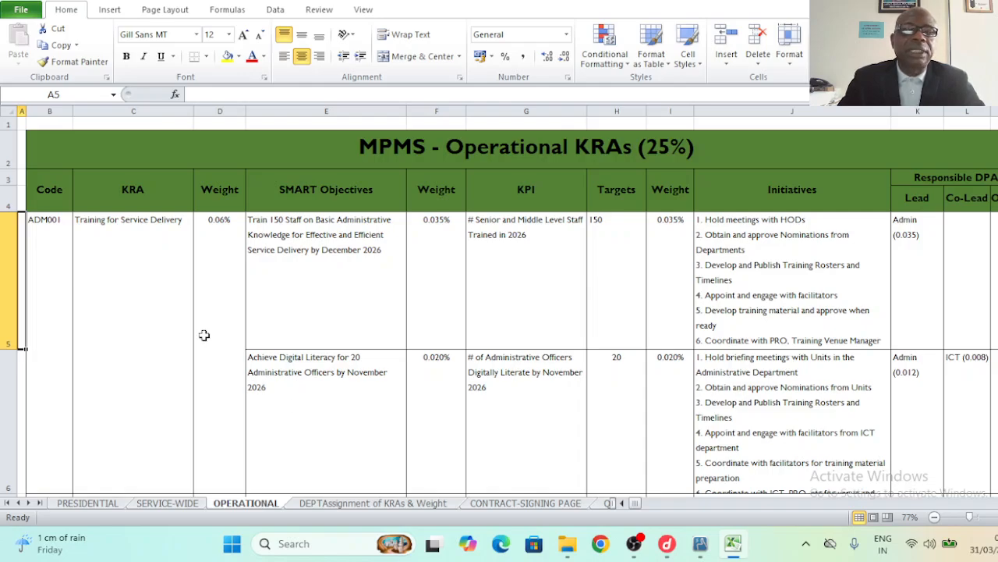
- Review the Training for Service Delivery KRA's SMART objective, KPI and initiatives
{"action": "left_click", "coordinate": [144, 244]}
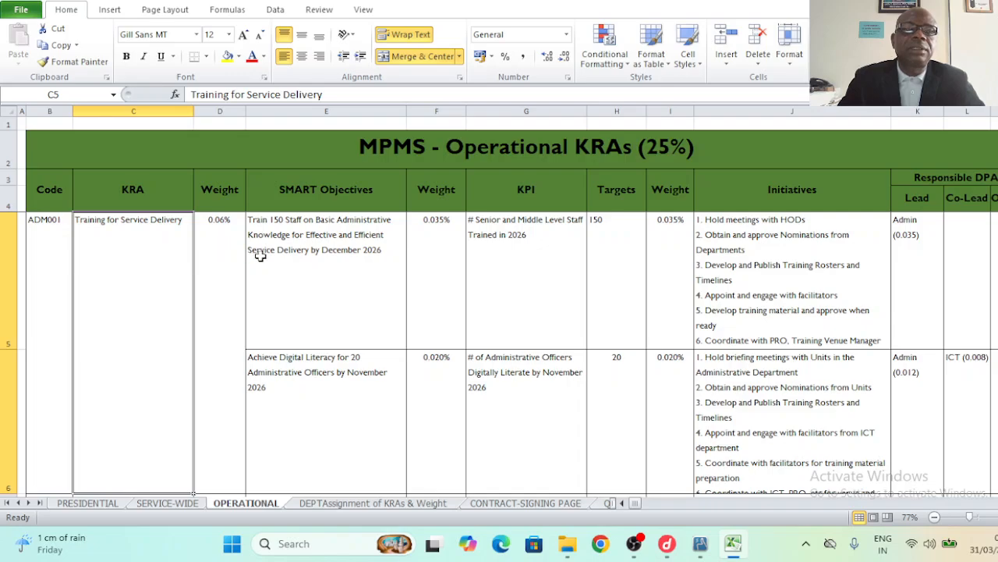
{"action": "left_click", "coordinate": [304, 253]}
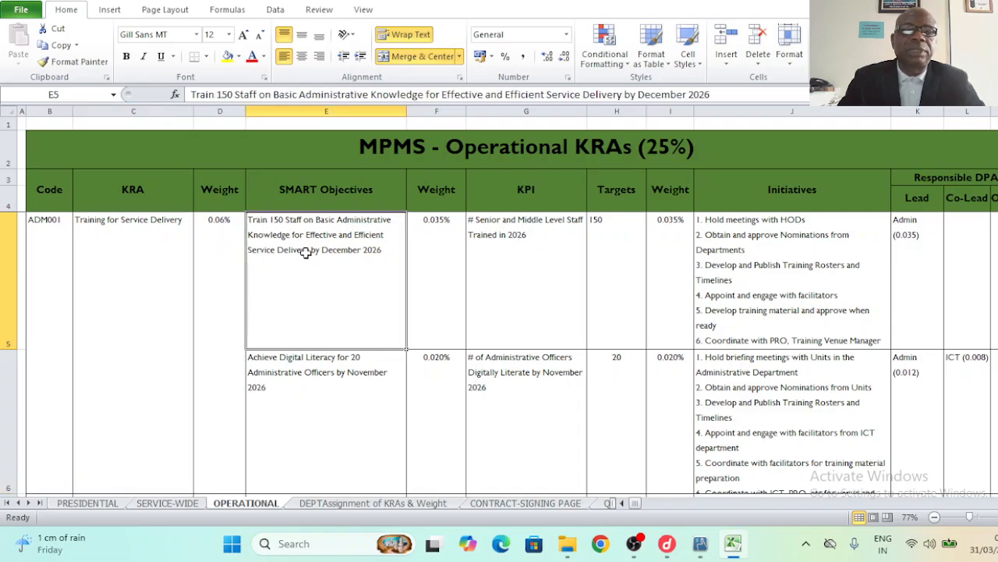
{"action": "left_click", "coordinate": [508, 257]}
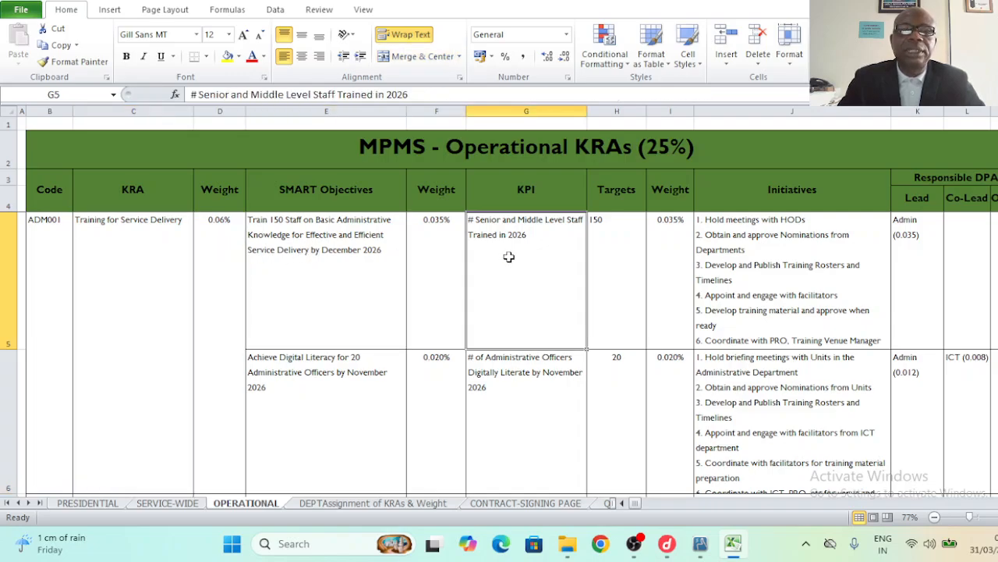
{"action": "left_click", "coordinate": [759, 265]}
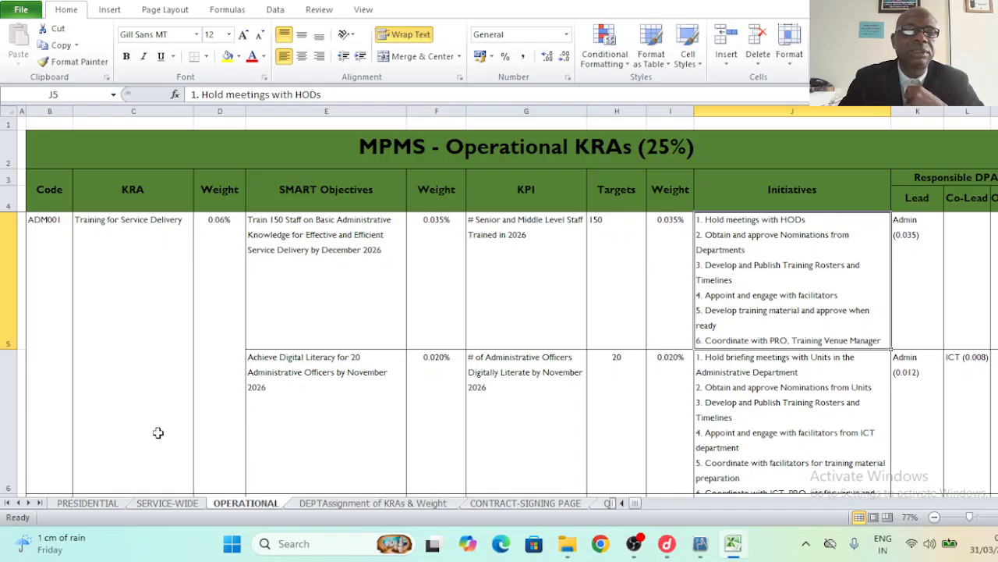
- On the PRESIDENTIAL sheet, check the Penta 3 KPI weight and the healthcare objective's initiatives
{"action": "left_click", "coordinate": [88, 504]}
{"action": "left_click", "coordinate": [863, 319]}
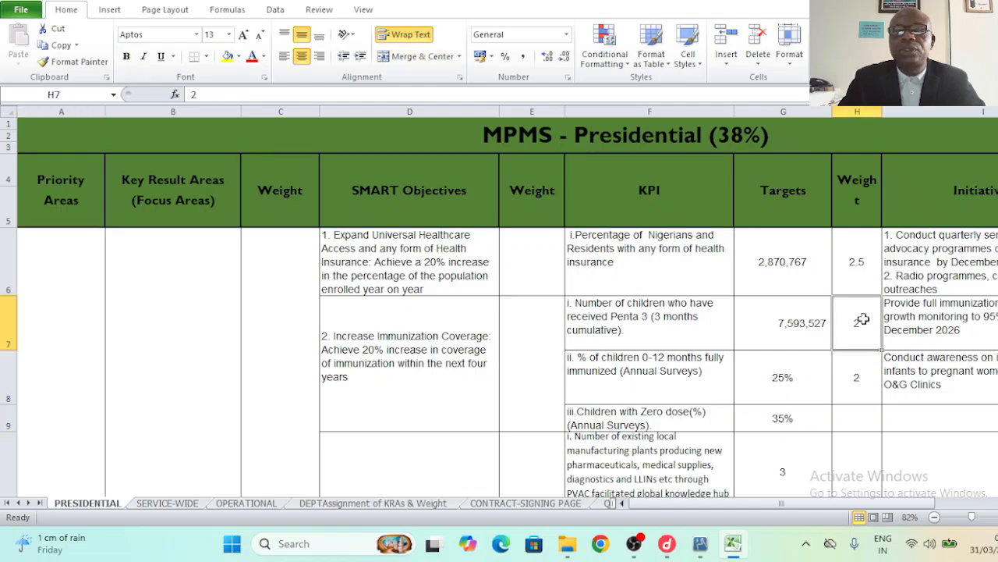
{"action": "left_click", "coordinate": [899, 240]}
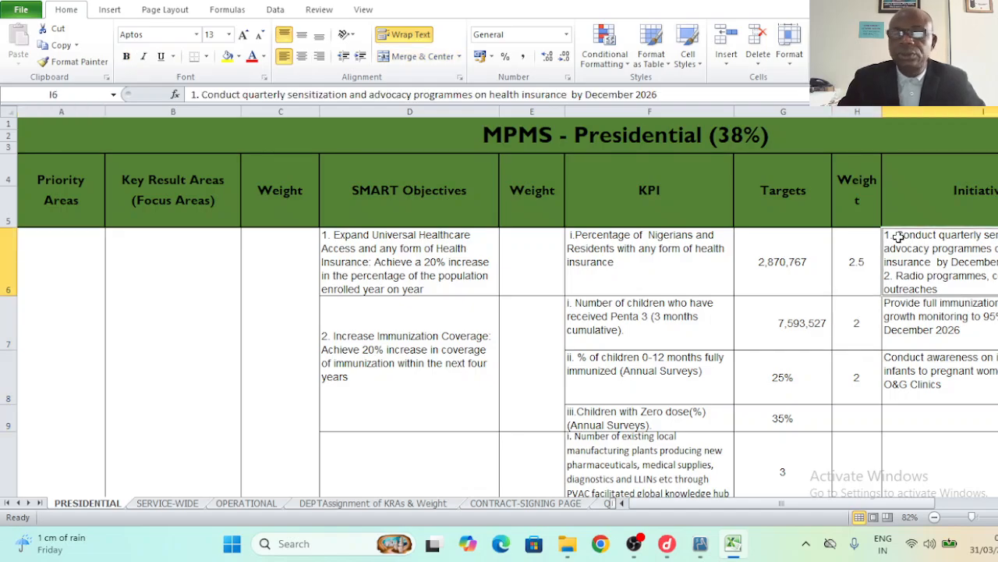
{"action": "key", "text": "Right"}
- Review the RESPONSIBLE DPAs: lead Health Insurance Unit, PR Unit (0.7) and Accts. Dept (0.3)
{"action": "left_click", "coordinate": [903, 167]}
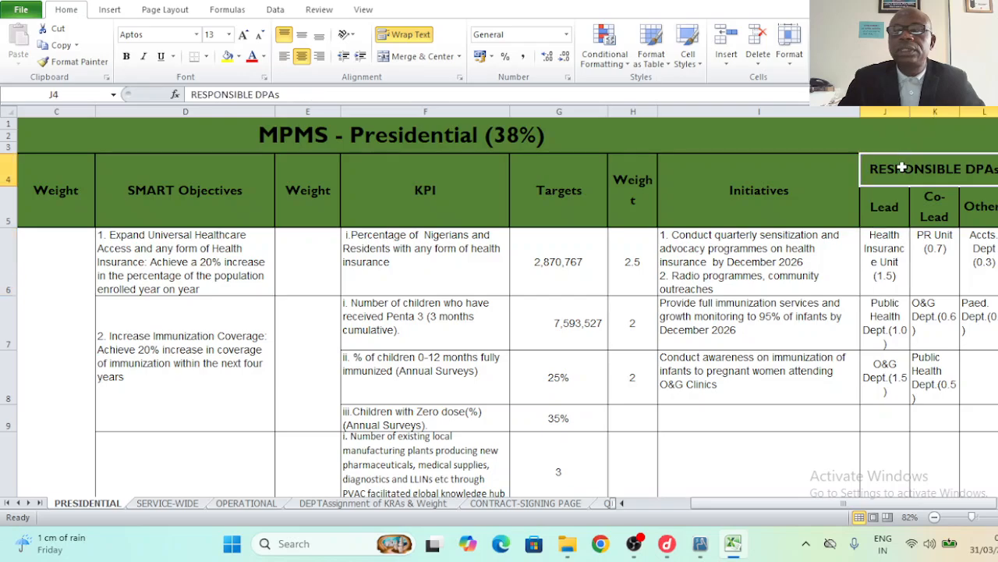
{"action": "left_click", "coordinate": [885, 215]}
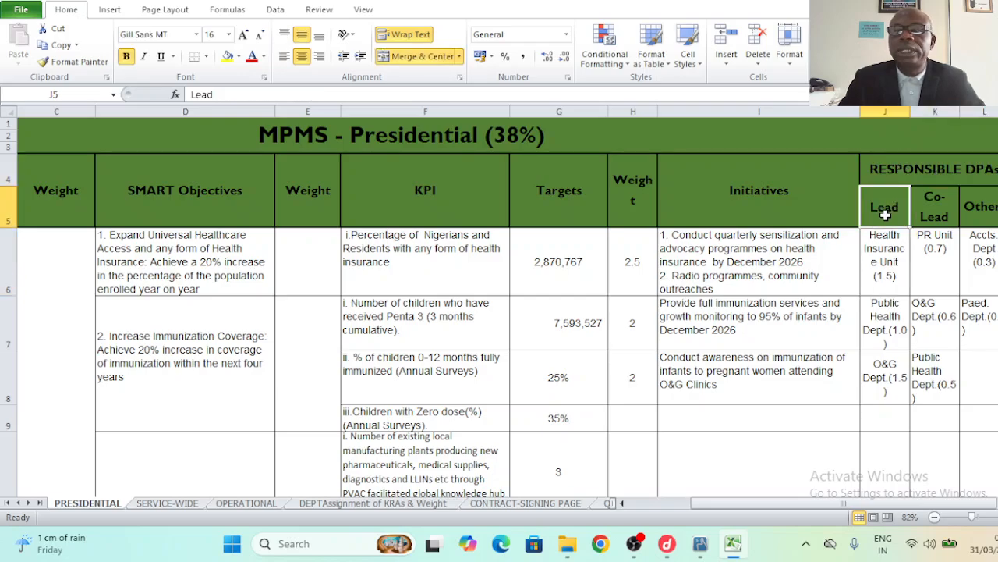
{"action": "left_click", "coordinate": [883, 247]}
{"action": "left_click", "coordinate": [930, 239]}
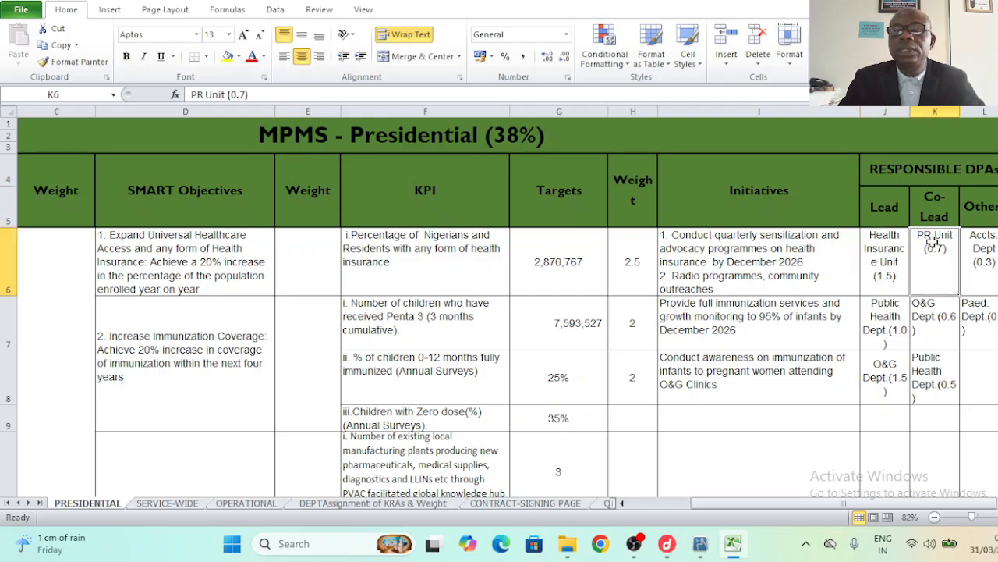
{"action": "left_click", "coordinate": [983, 257]}
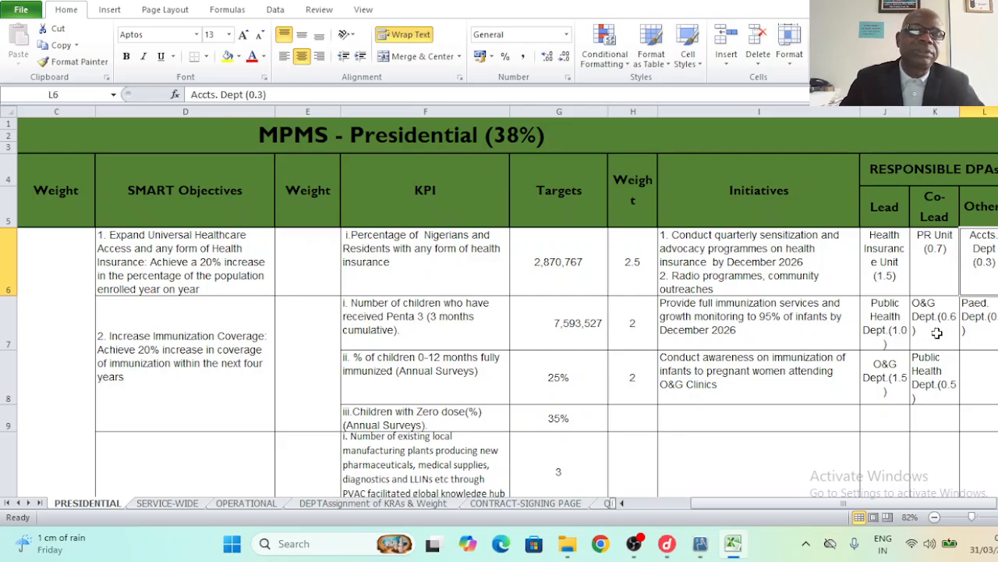
- Check Service-Wide's lead ICT Dept (2.5) and co-lead Procurement Dept. (1.5), then return to Operational
{"action": "left_click", "coordinate": [167, 505]}
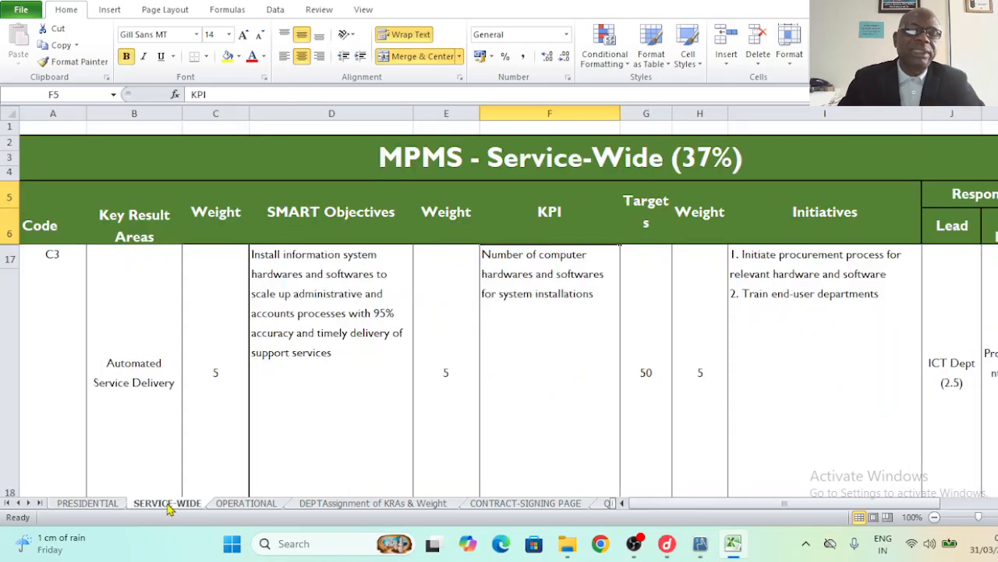
{"action": "left_click", "coordinate": [927, 303]}
{"action": "key", "text": "Right"}
{"action": "key", "text": "Right"}
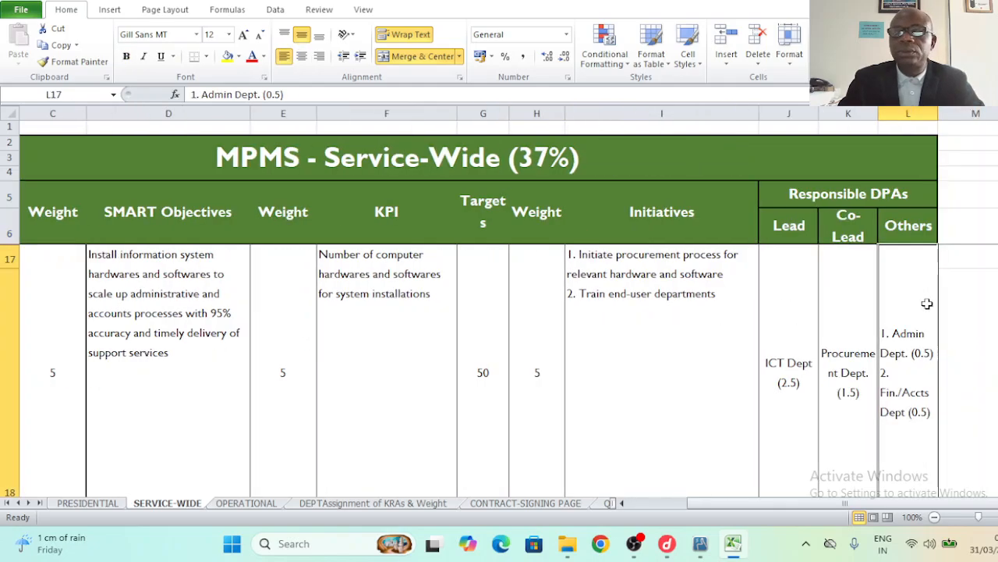
{"action": "left_click", "coordinate": [820, 356]}
{"action": "left_click", "coordinate": [798, 364]}
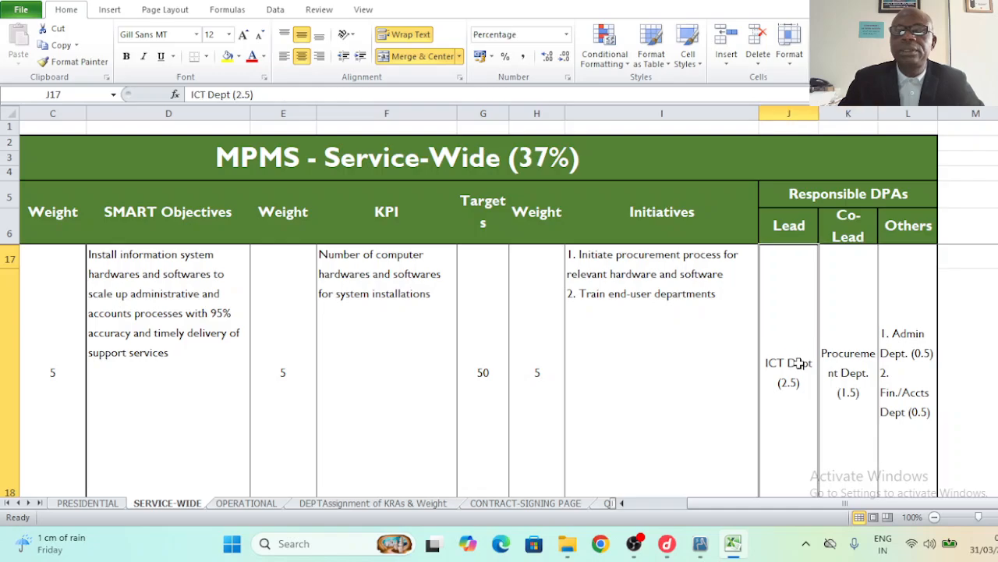
{"action": "key", "text": "Down"}
{"action": "key", "text": "Down"}
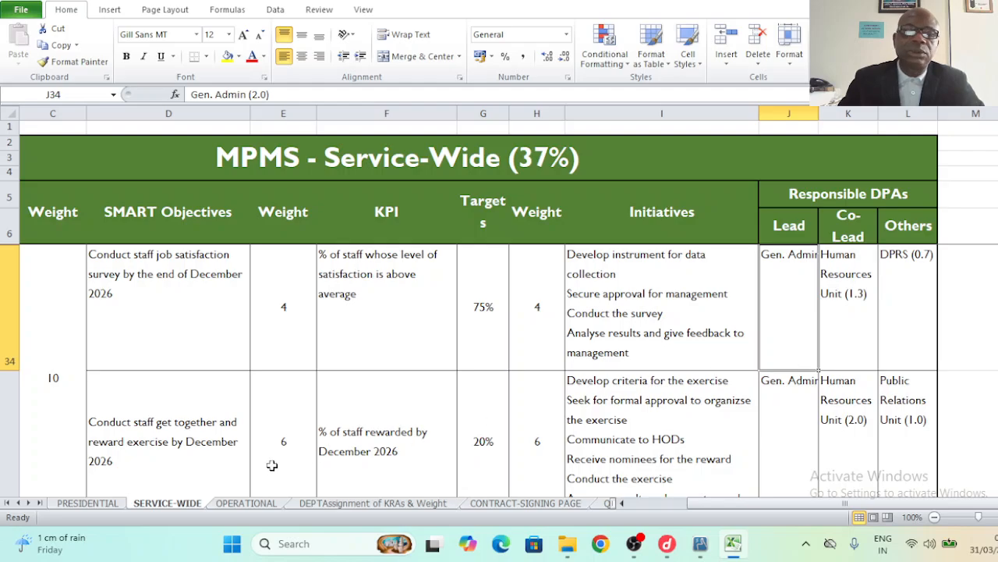
{"action": "left_click", "coordinate": [239, 505]}
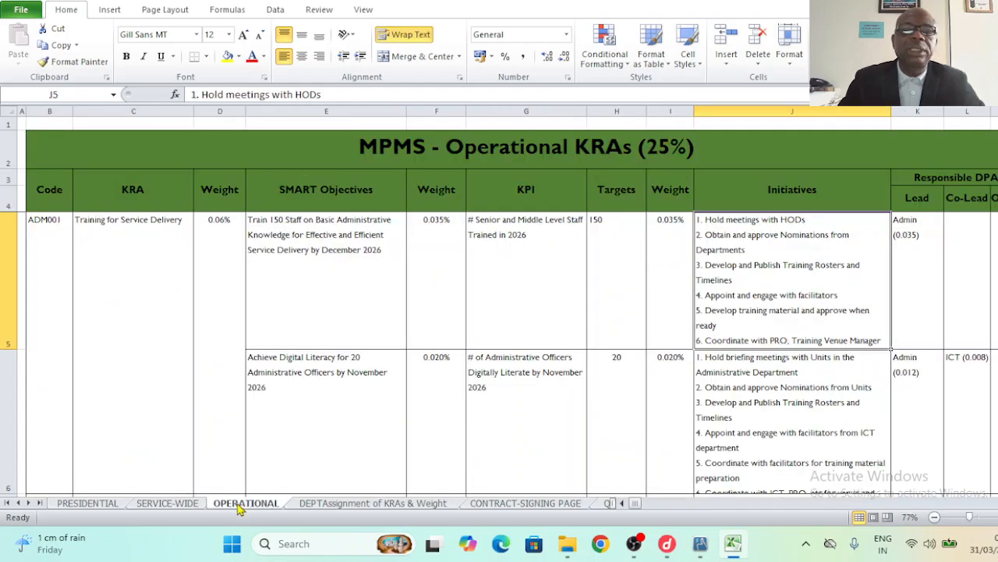
{"action": "left_click", "coordinate": [906, 237]}
{"action": "key", "text": "Up"}
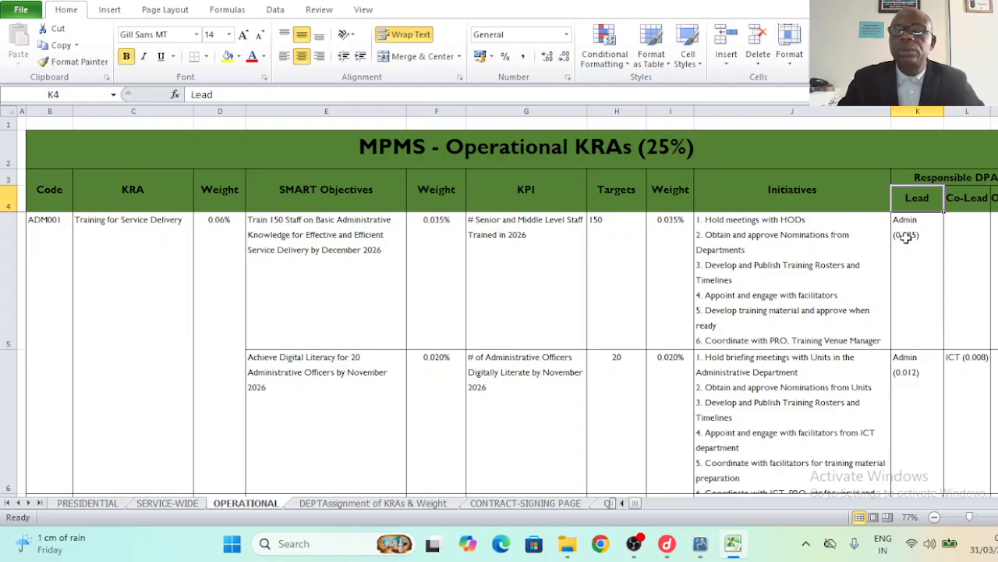
{"action": "key", "text": "Down"}
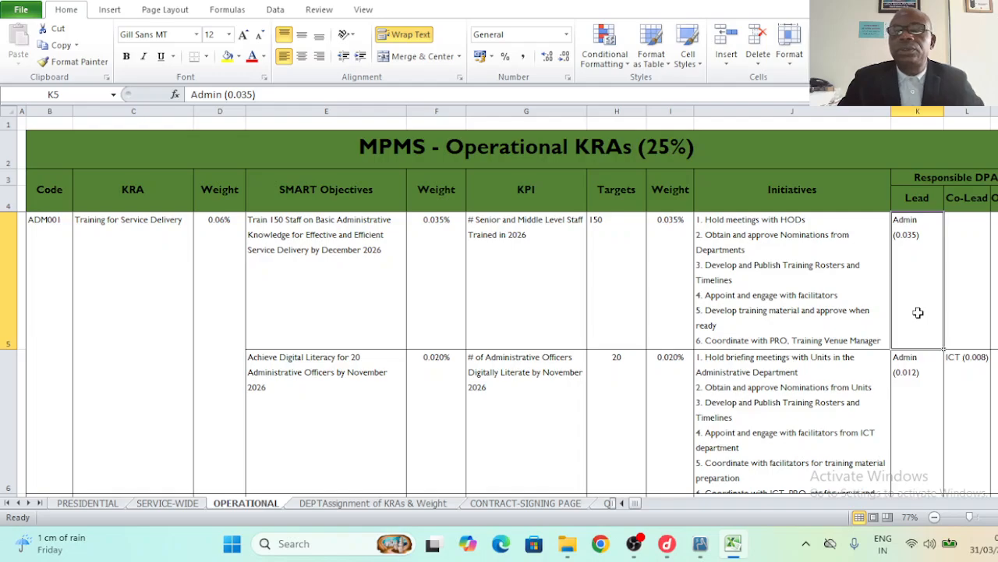
{"action": "left_click", "coordinate": [52, 281]}
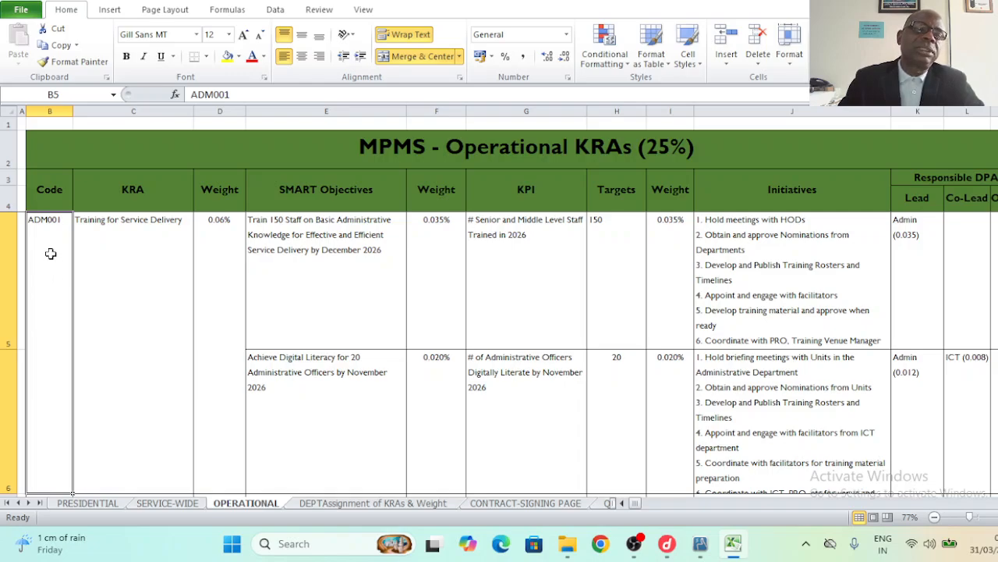
{"action": "left_click", "coordinate": [117, 227]}
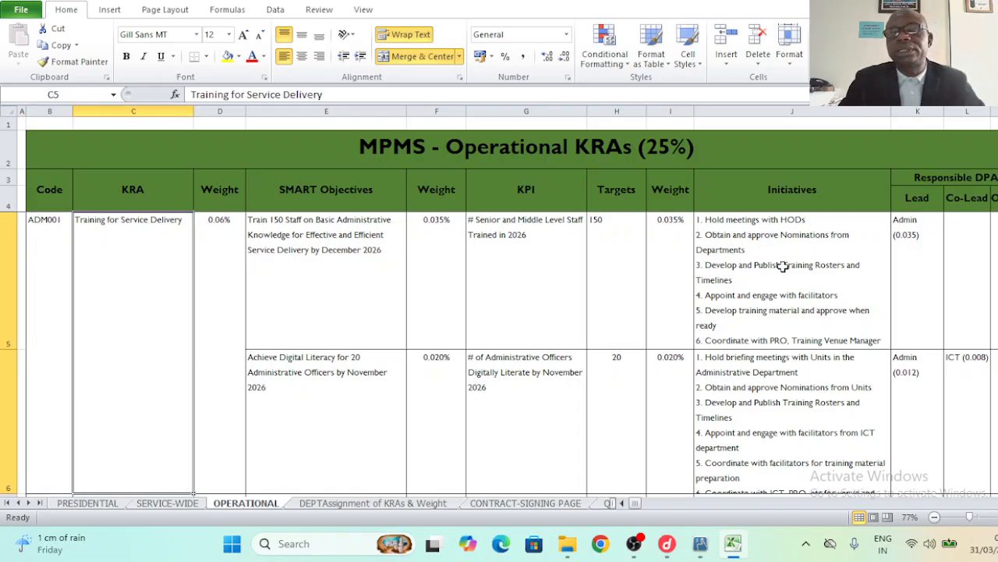
{"action": "left_click", "coordinate": [908, 294]}
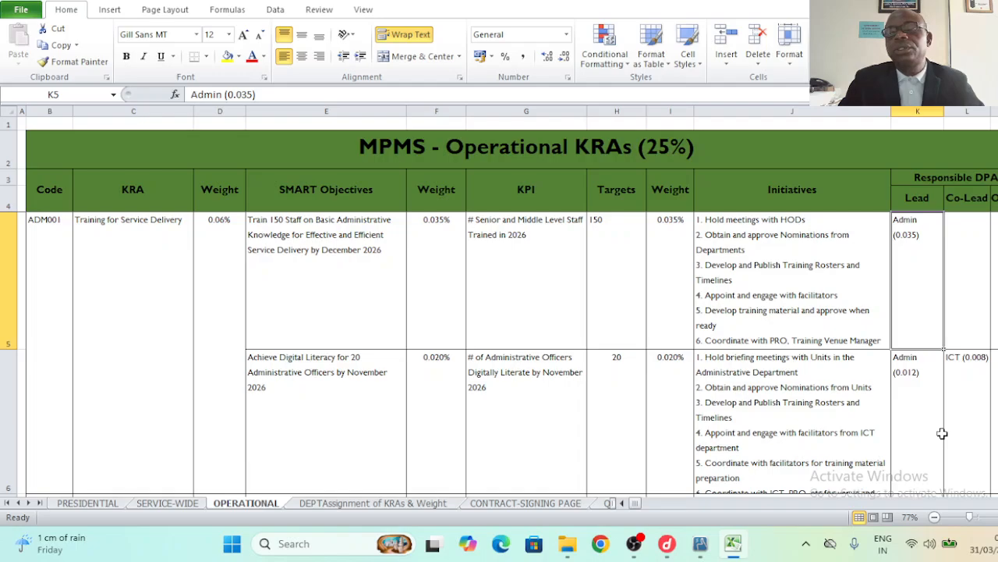
{"action": "left_click_drag", "start_coordinate": [942, 434], "coordinate": [932, 261]}
{"action": "left_click", "coordinate": [931, 260]}
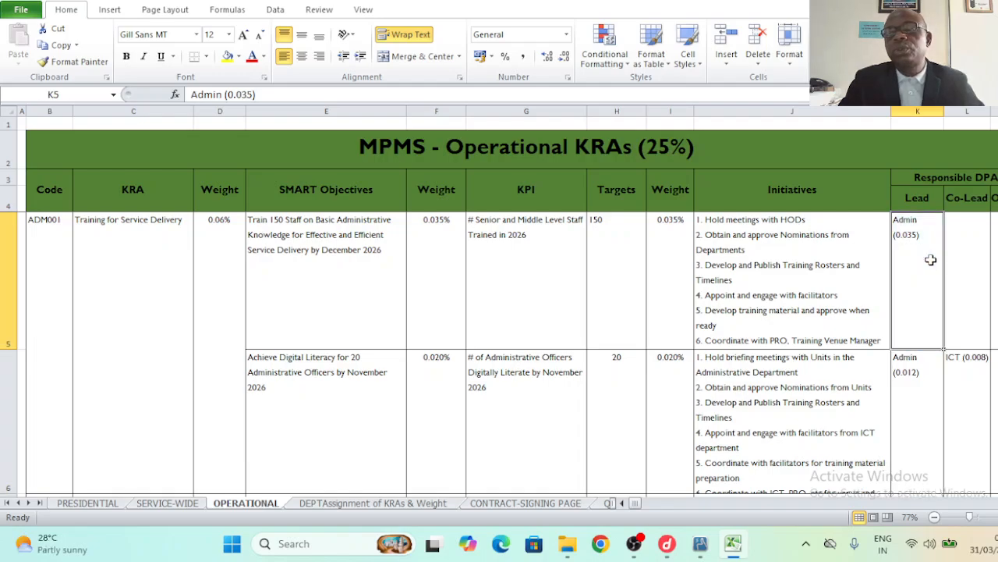
{"action": "left_click", "coordinate": [929, 195]}
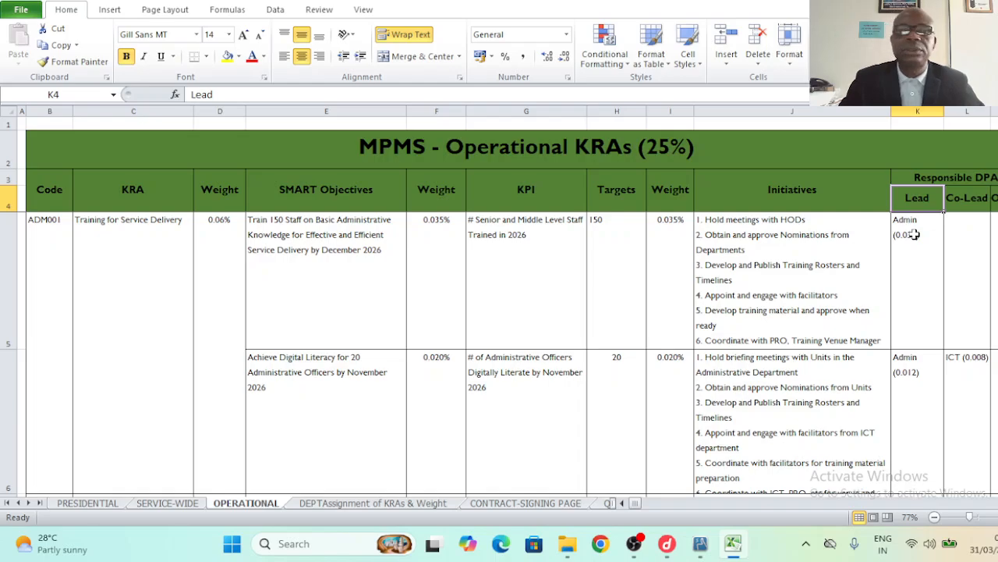
{"action": "left_click", "coordinate": [914, 234]}
{"action": "key", "text": "Down"}
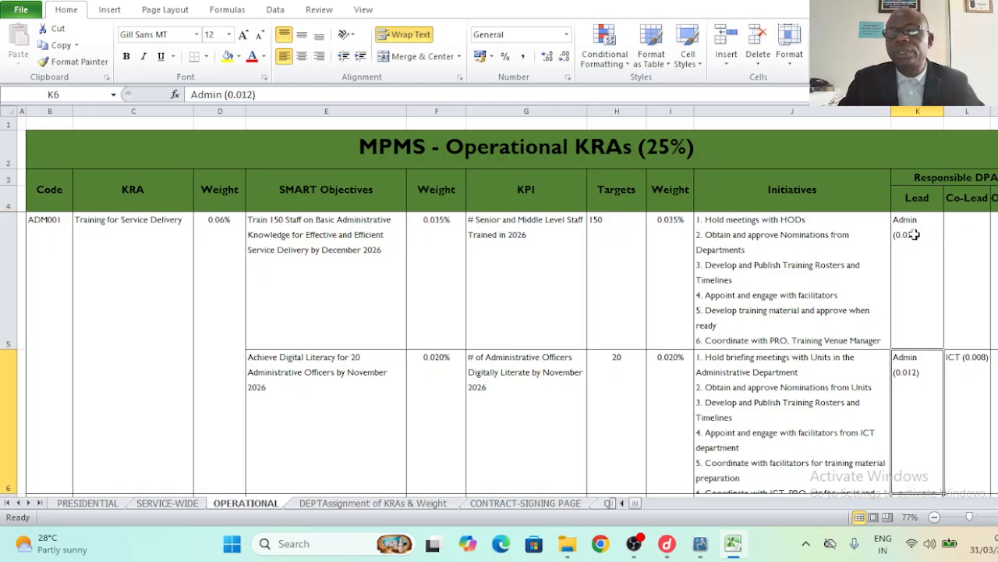
{"action": "key", "text": "Down"}
{"action": "key", "text": "Right"}
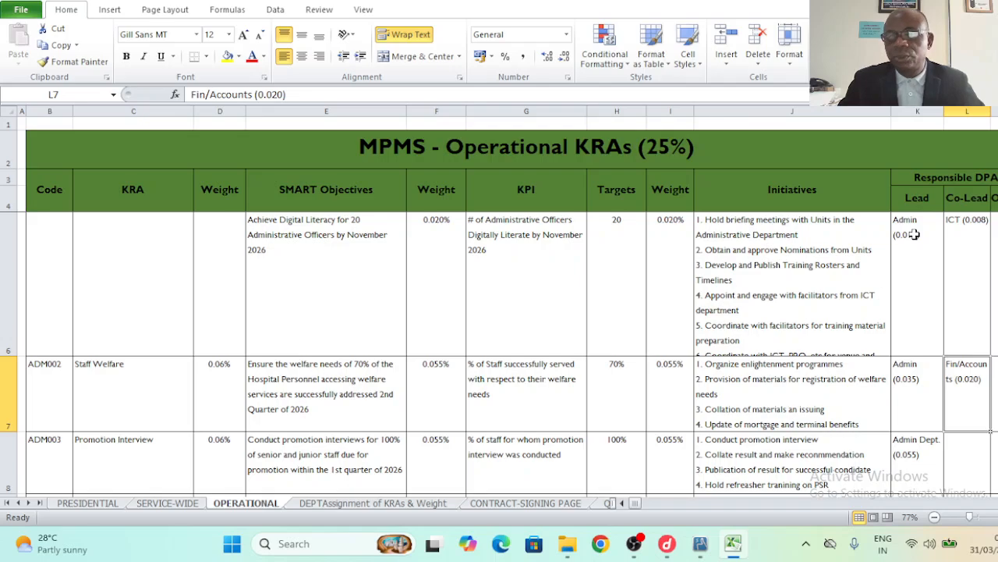
{"action": "key", "text": "Up"}
{"action": "key", "text": "Down"}
{"action": "key", "text": "Up"}
{"action": "key", "text": "Up"}
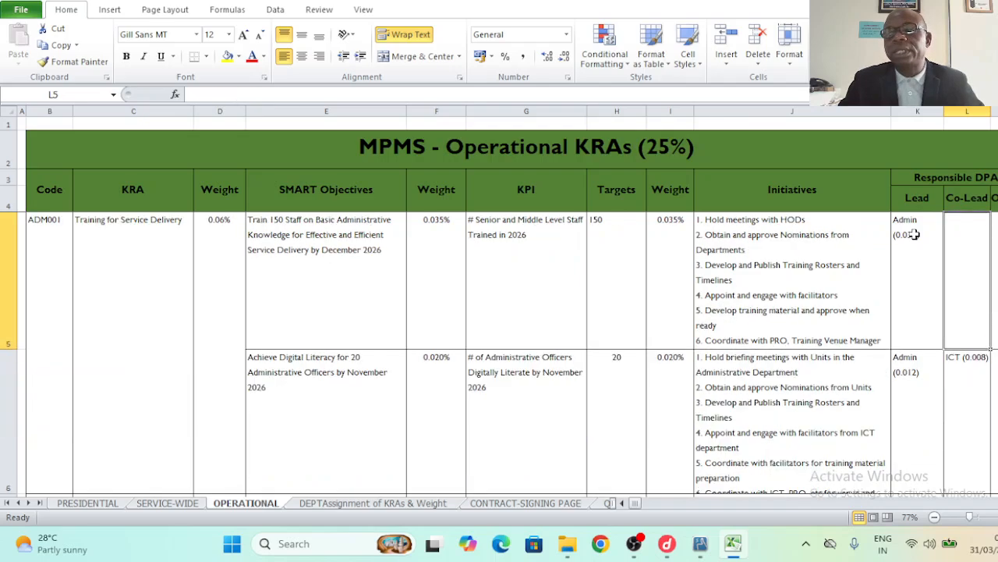
{"action": "key", "text": "Up"}
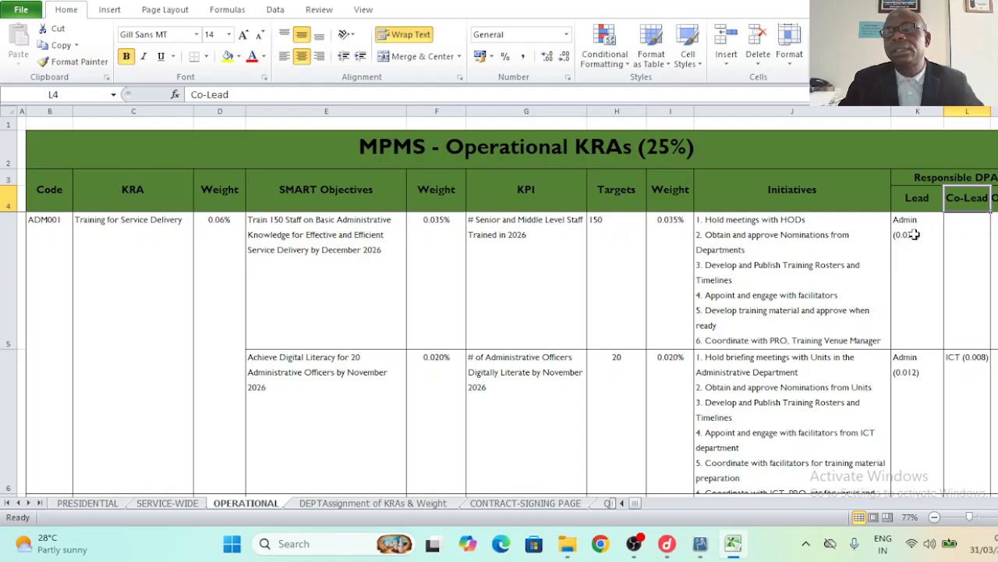
{"action": "key", "text": "Right"}
{"action": "left_click", "coordinate": [914, 234]}
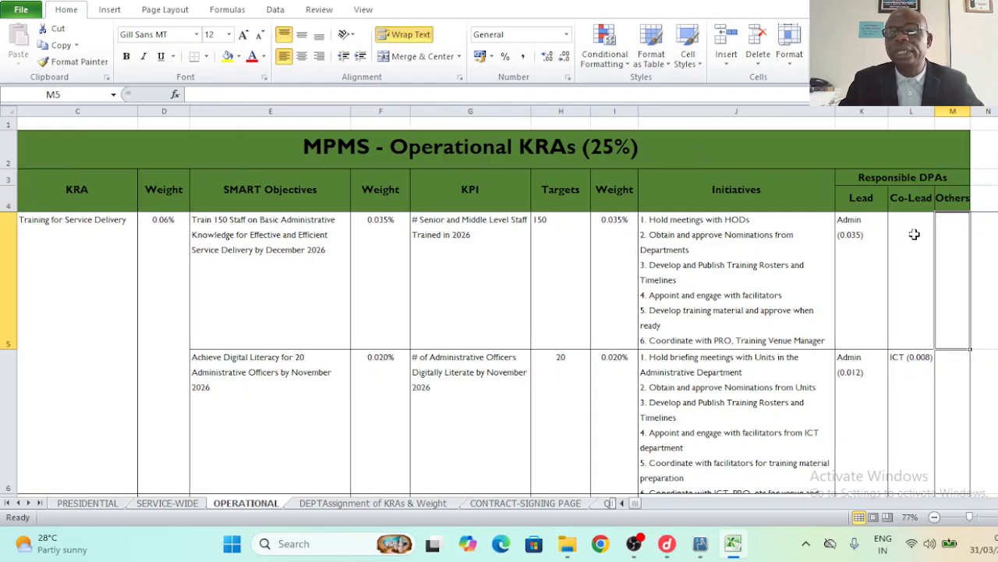
{"action": "key", "text": "Down"}
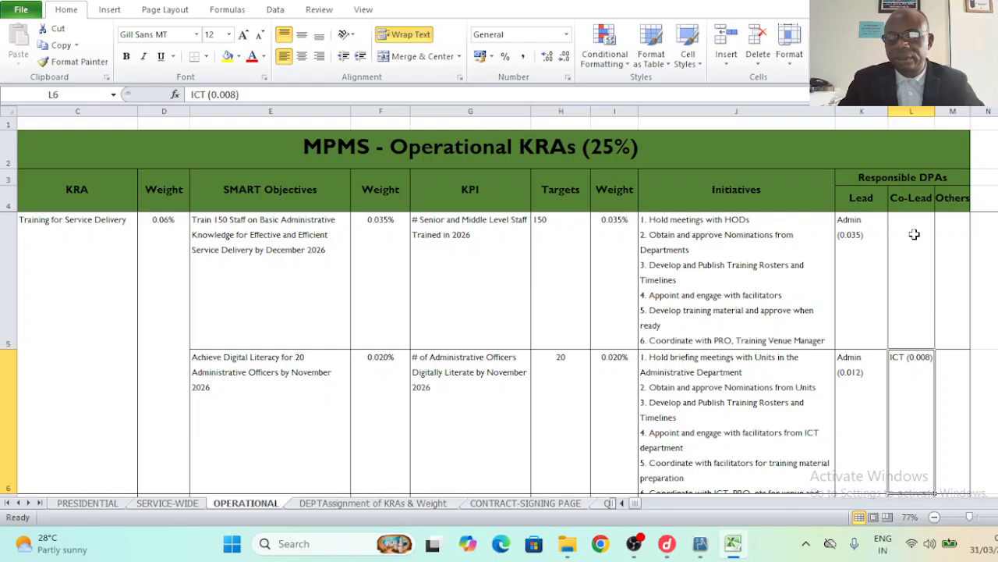
{"action": "key", "text": "Left"}
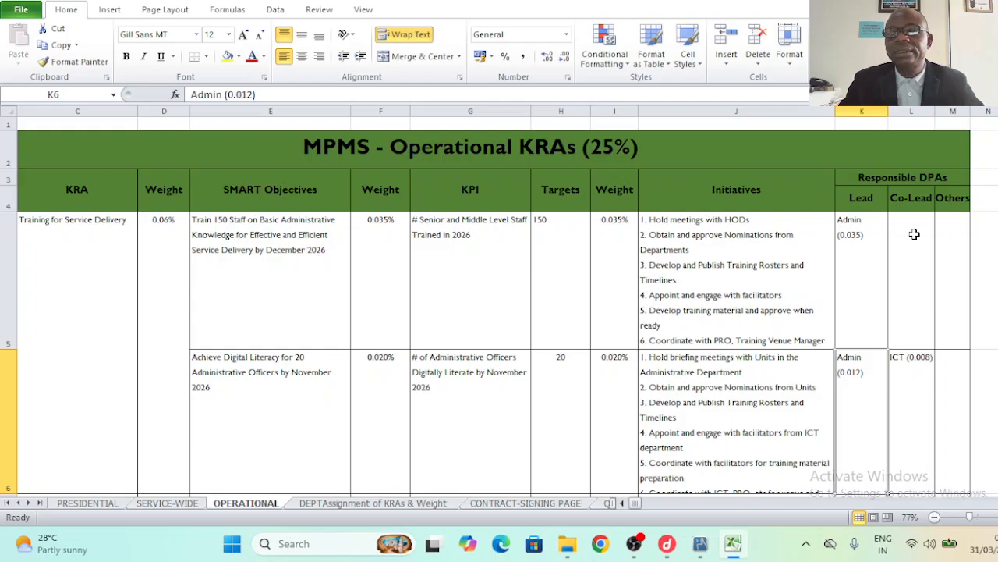
{"action": "key", "text": "Right"}
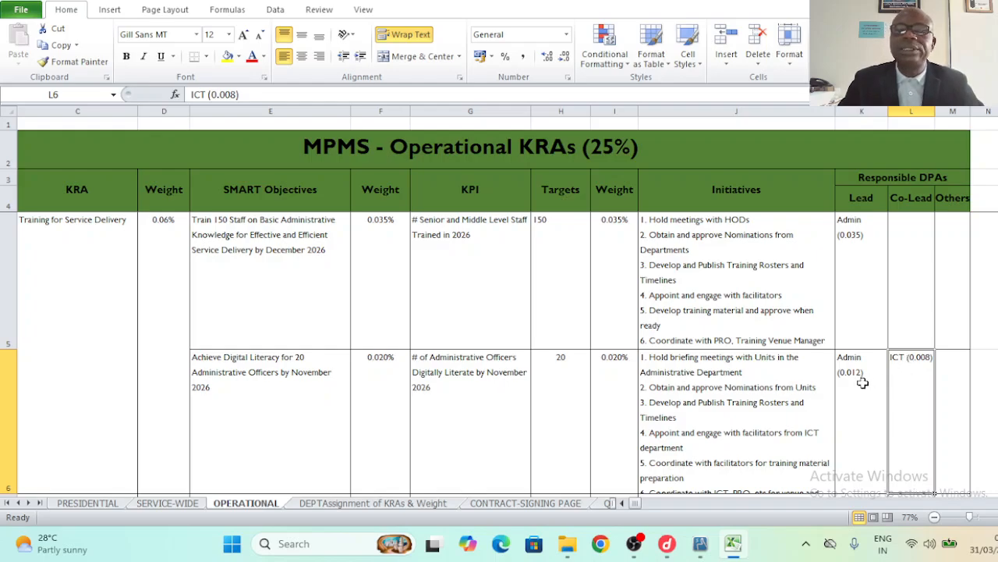
{"action": "left_click", "coordinate": [283, 392]}
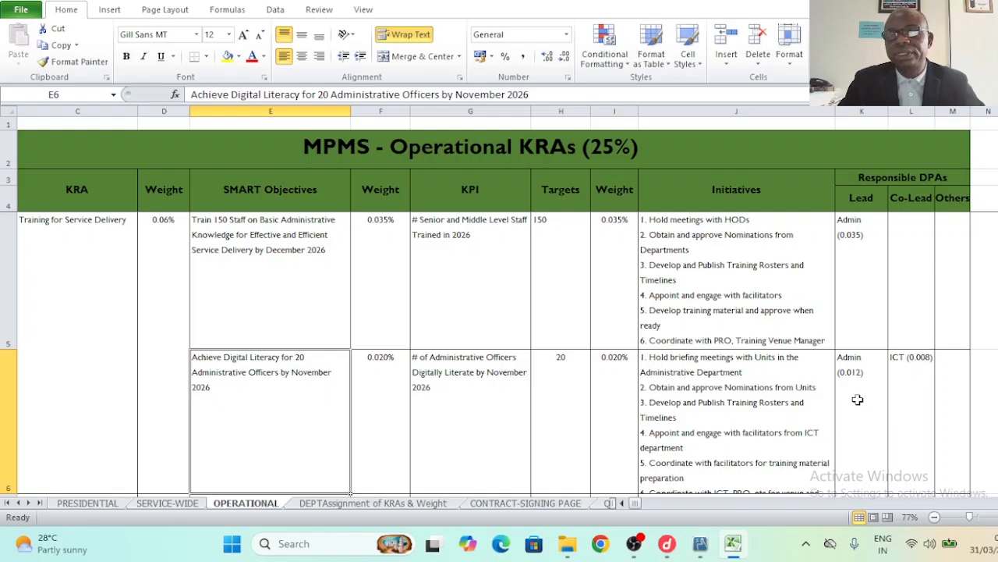
{"action": "left_click", "coordinate": [902, 399]}
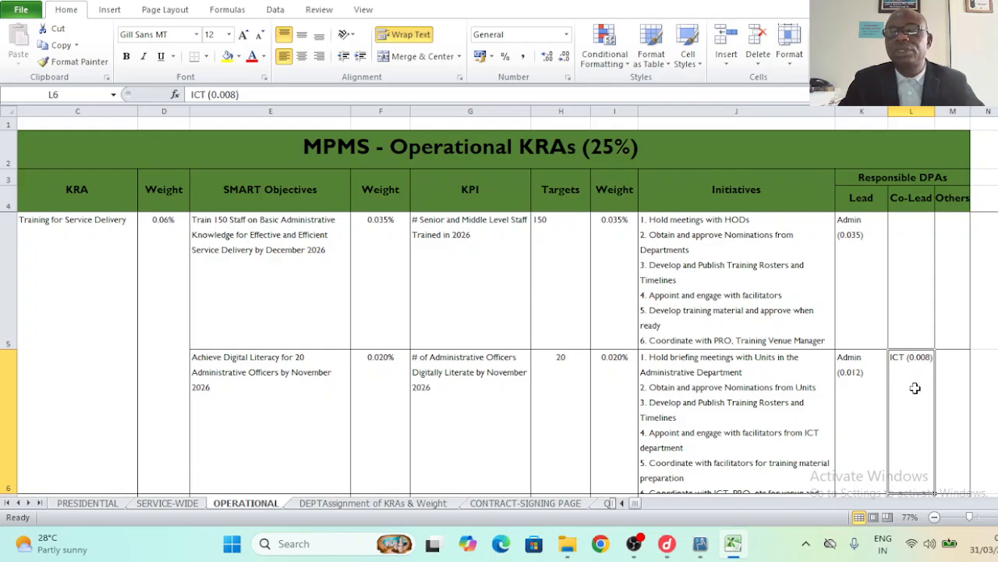
{"action": "left_click", "coordinate": [856, 374]}
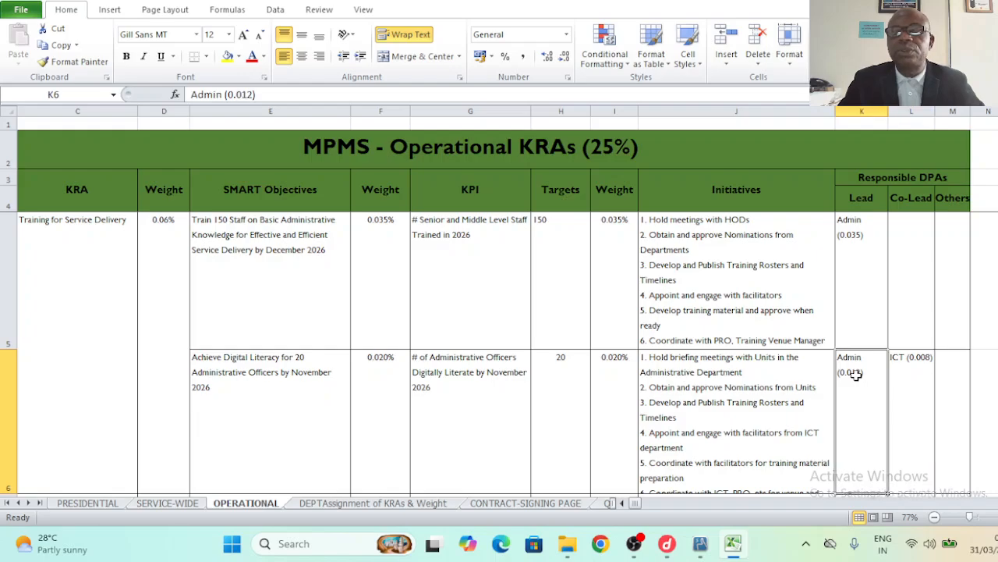
{"action": "left_click", "coordinate": [775, 379]}
{"action": "key", "text": "Left"}
{"action": "key", "text": "Left"}
{"action": "key", "text": "Left"}
{"action": "key", "text": "Left"}
{"action": "key", "text": "Left"}
{"action": "key", "text": "Left"}
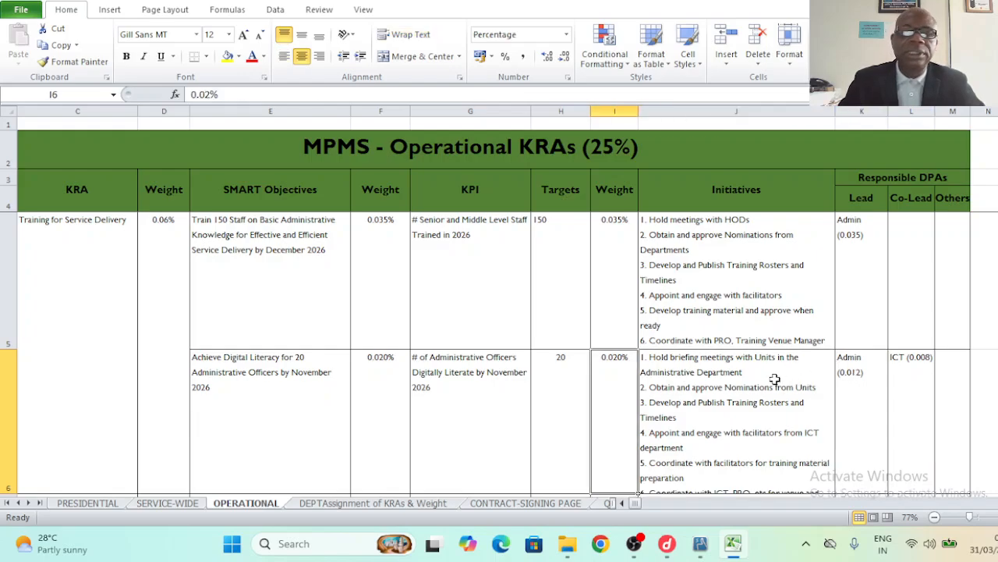
{"action": "key", "text": "Left"}
{"action": "key", "text": "Left"}
{"action": "key", "text": "Left"}
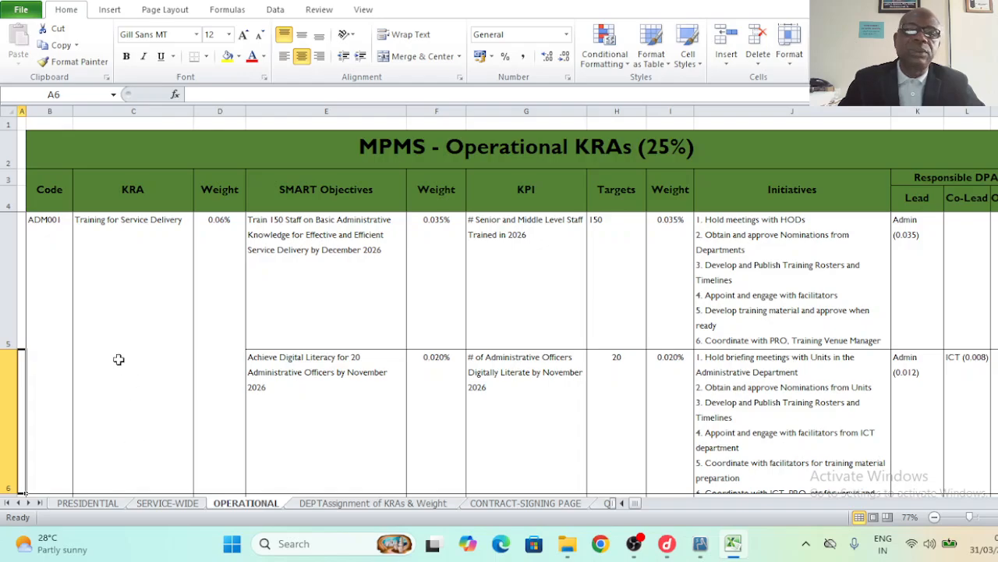
{"action": "left_click", "coordinate": [86, 503]}
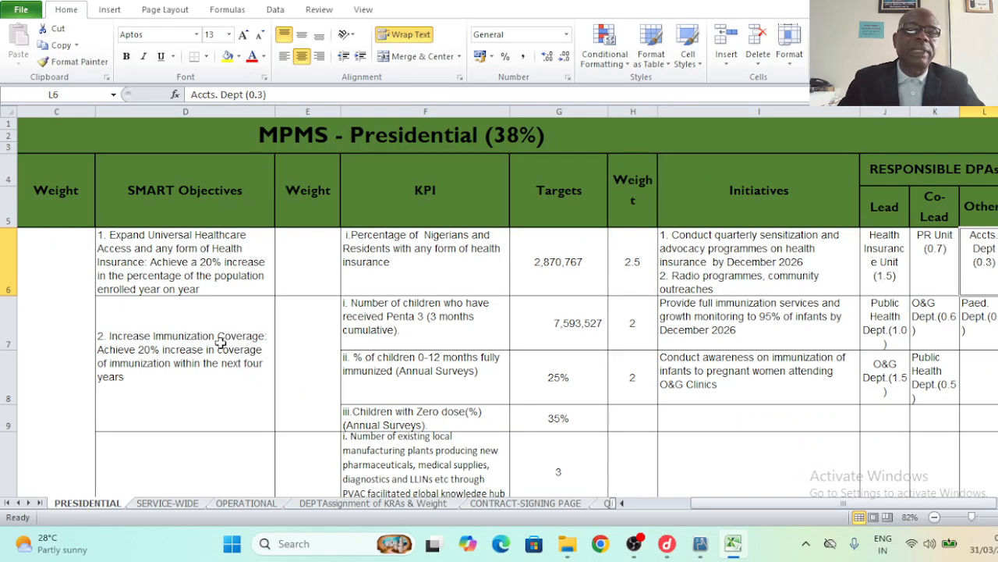
{"action": "left_click", "coordinate": [380, 136]}
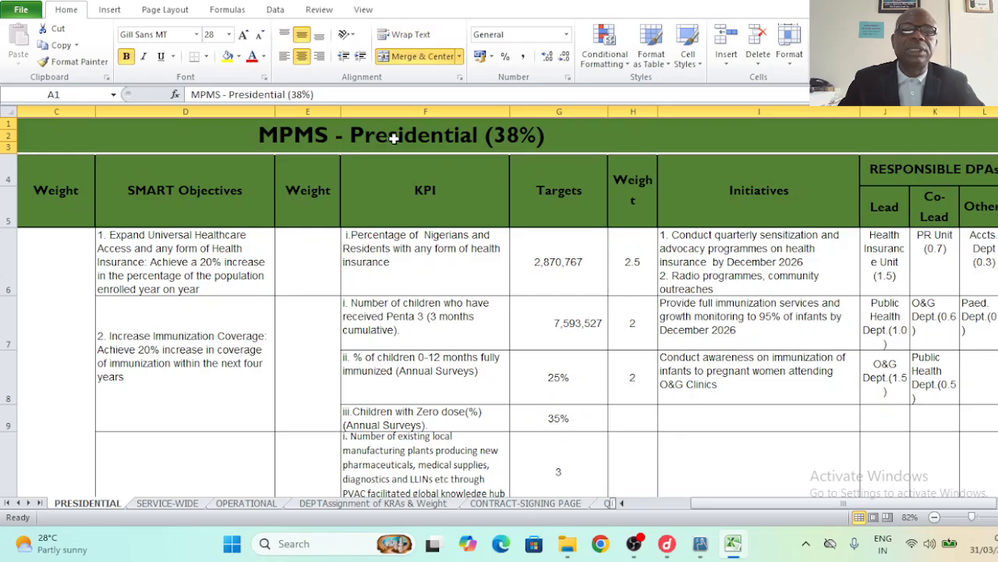
{"action": "left_click", "coordinate": [168, 503]}
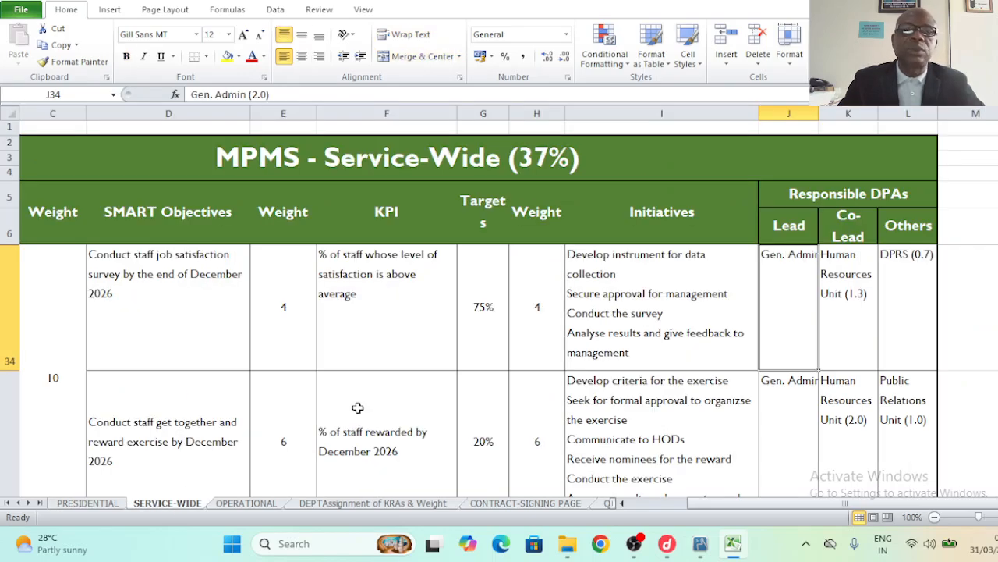
{"action": "left_click", "coordinate": [565, 167]}
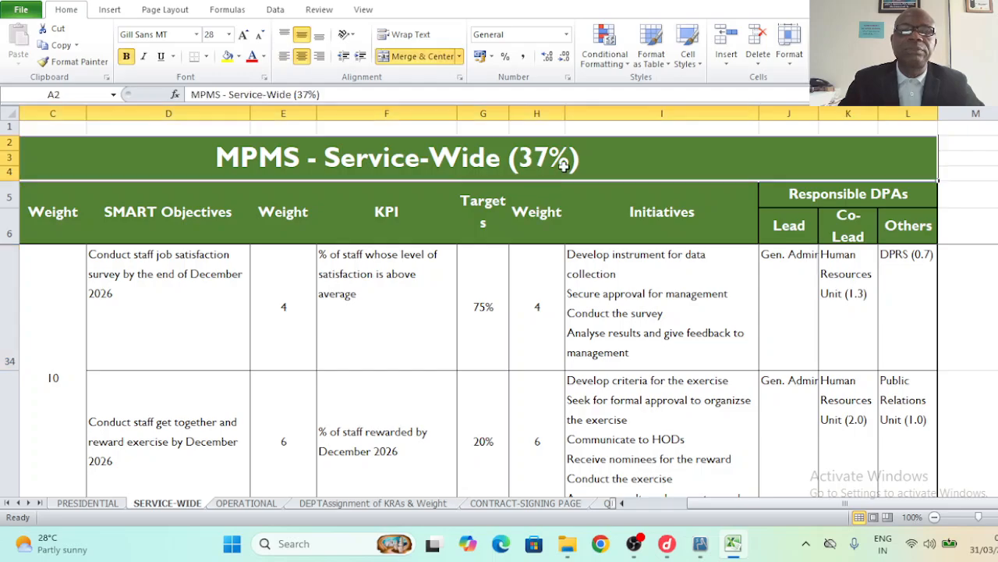
{"action": "left_click", "coordinate": [264, 506]}
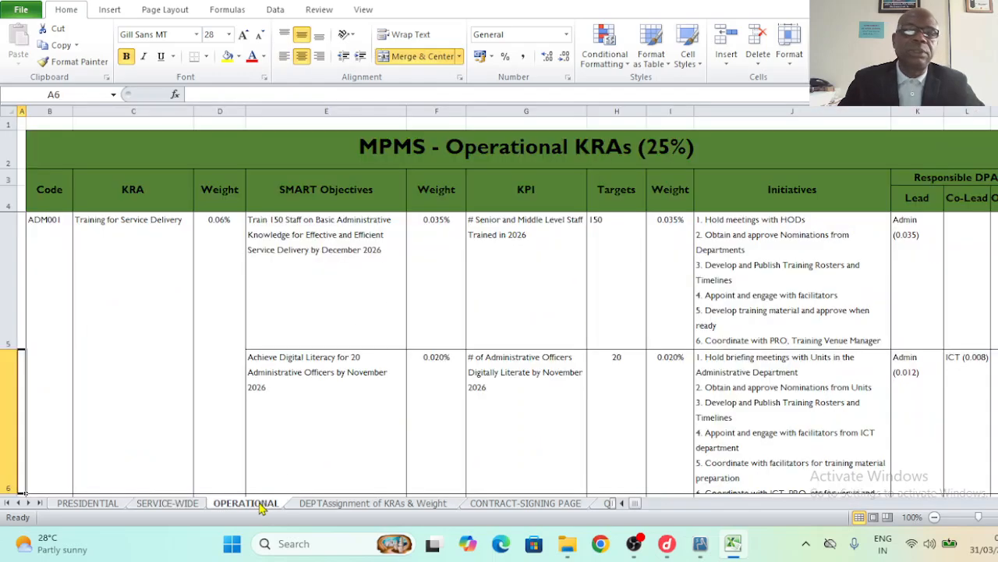
{"action": "left_click", "coordinate": [672, 164]}
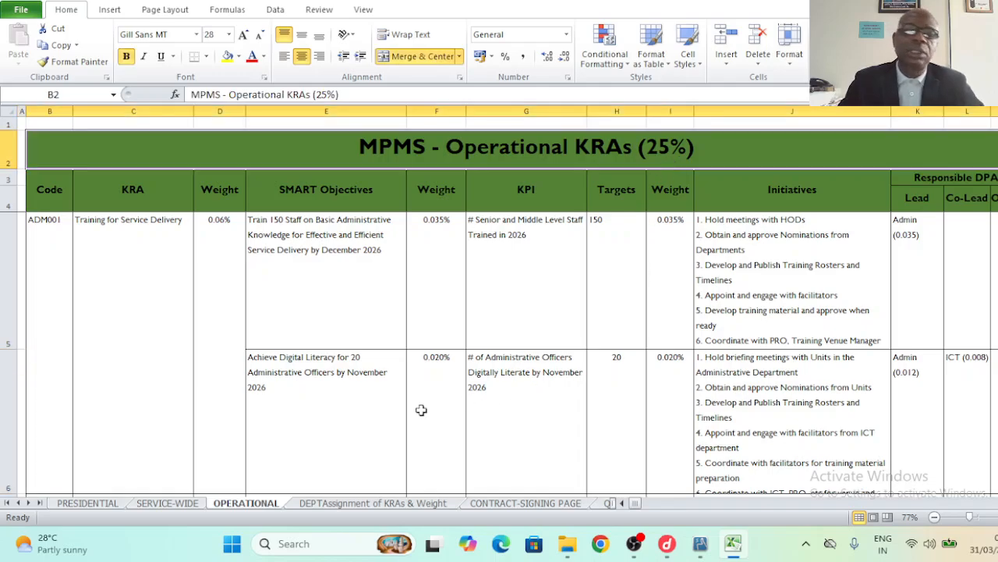
- Open the DEPTAssignment of KRAs & Weight sheet and review item 1's Key Result Areas, MDA weight, Responsibility and Departmental Weight cells
{"action": "left_click", "coordinate": [328, 505]}
{"action": "left_click", "coordinate": [192, 419]}
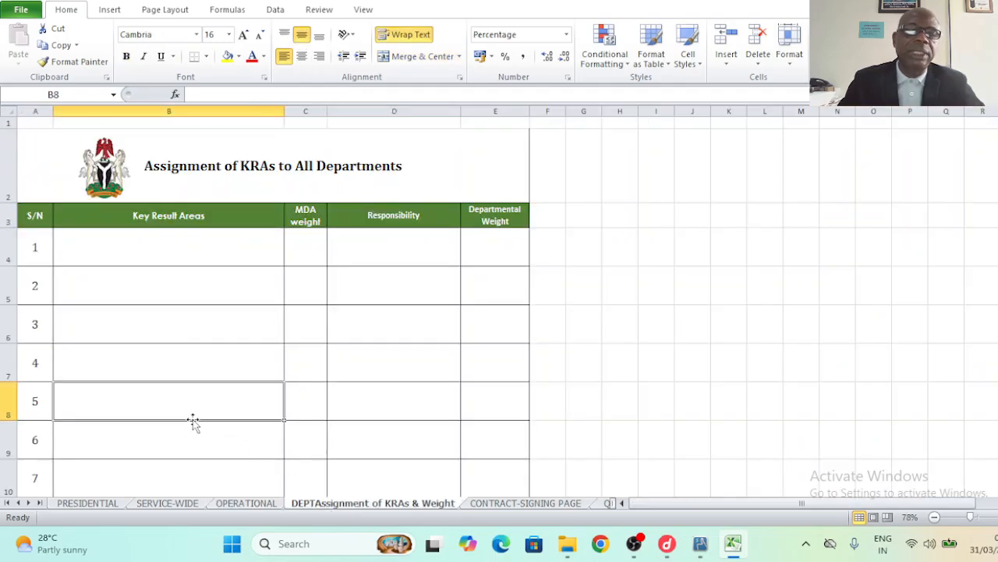
{"action": "left_click", "coordinate": [104, 275]}
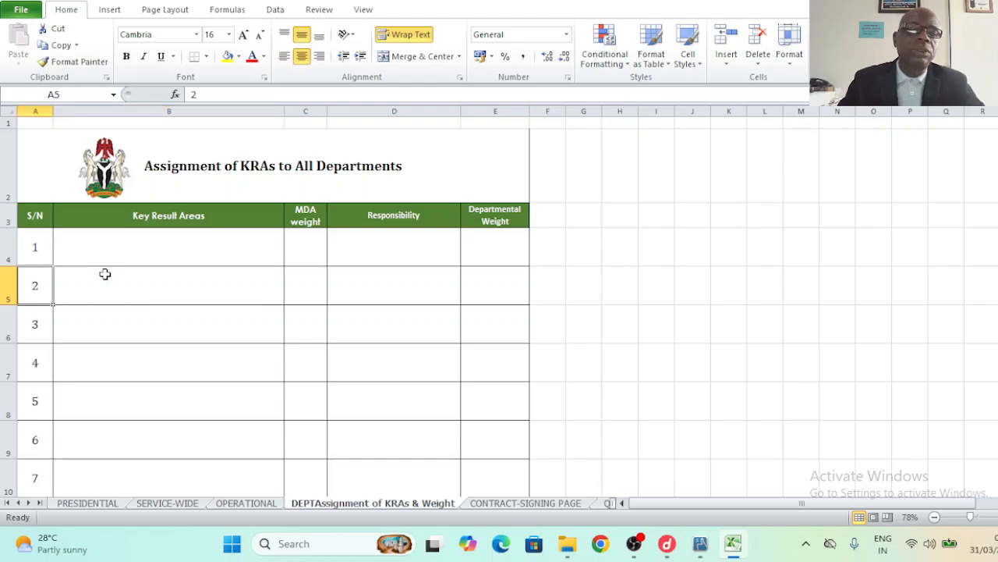
{"action": "left_click", "coordinate": [87, 248]}
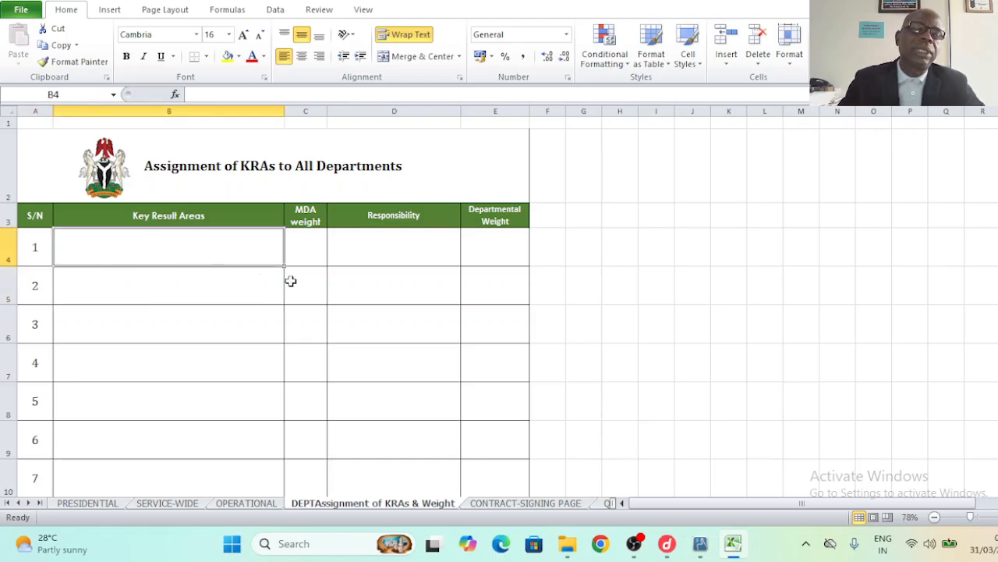
{"action": "left_click", "coordinate": [302, 257]}
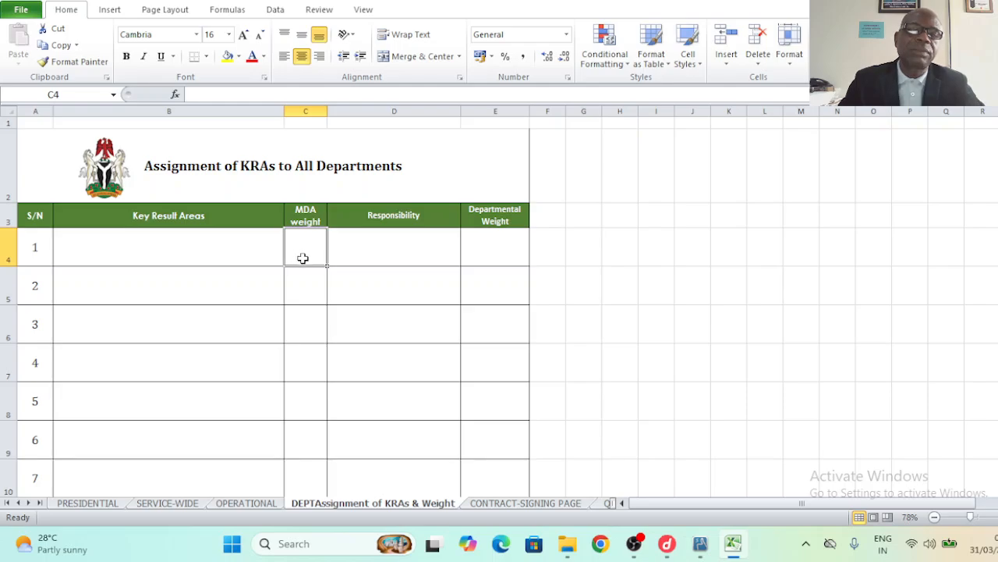
{"action": "left_click", "coordinate": [385, 259]}
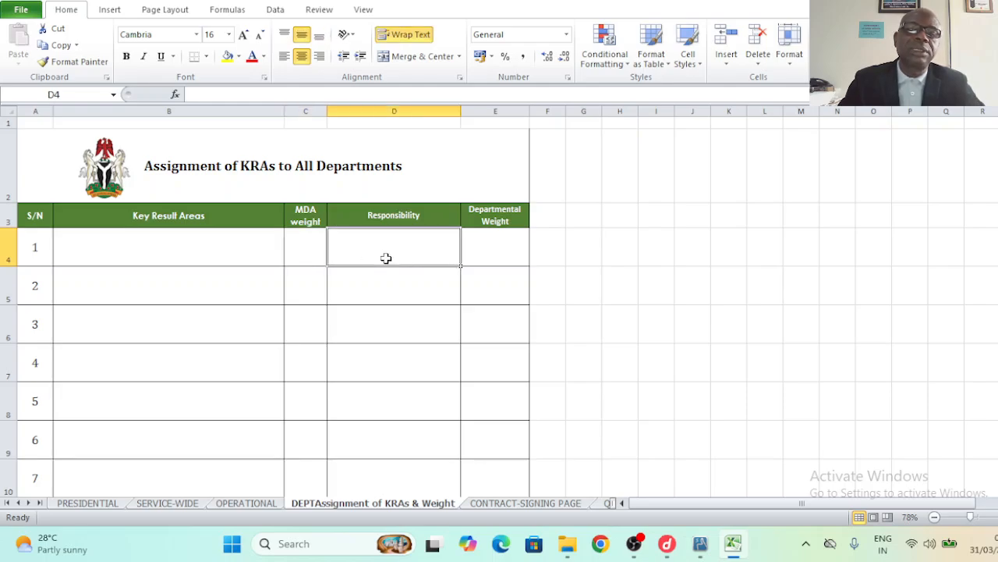
{"action": "left_click", "coordinate": [493, 255]}
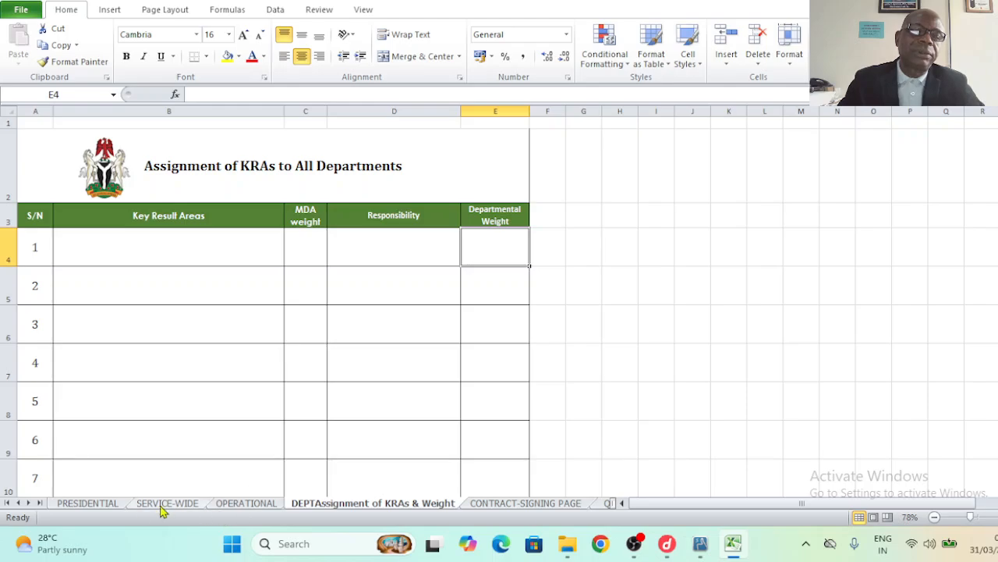
{"action": "left_click", "coordinate": [91, 505]}
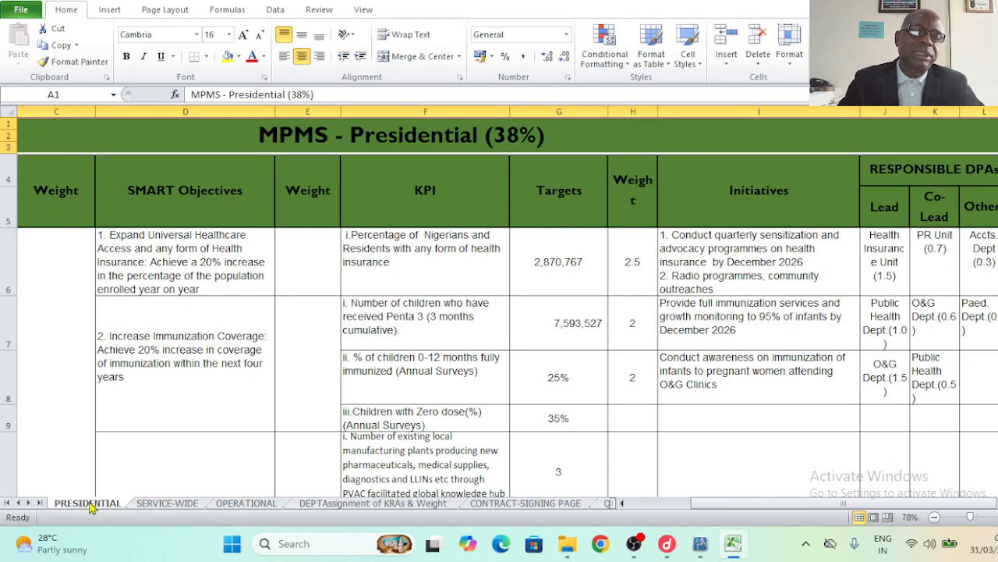
{"action": "left_click", "coordinate": [167, 504]}
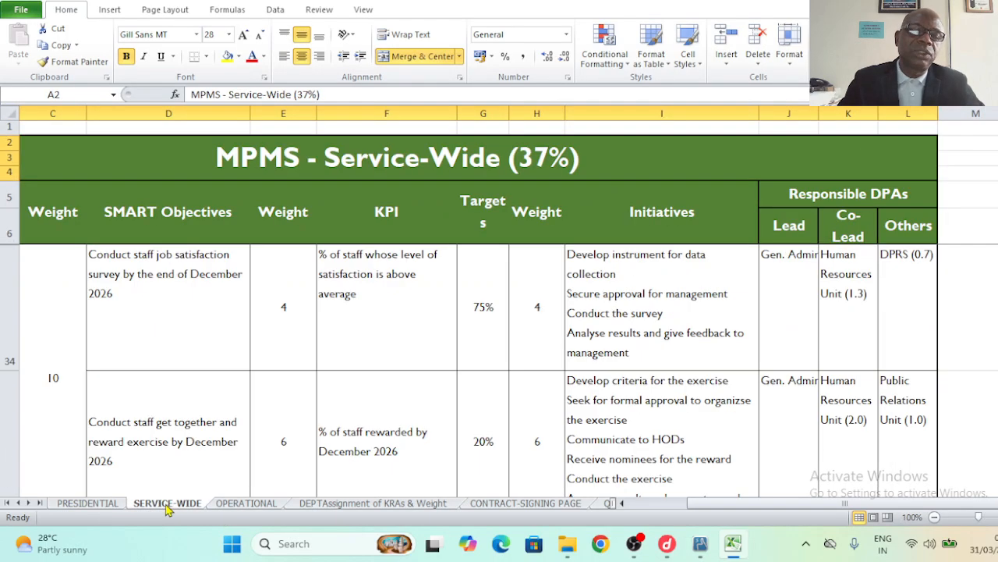
{"action": "left_click", "coordinate": [247, 504]}
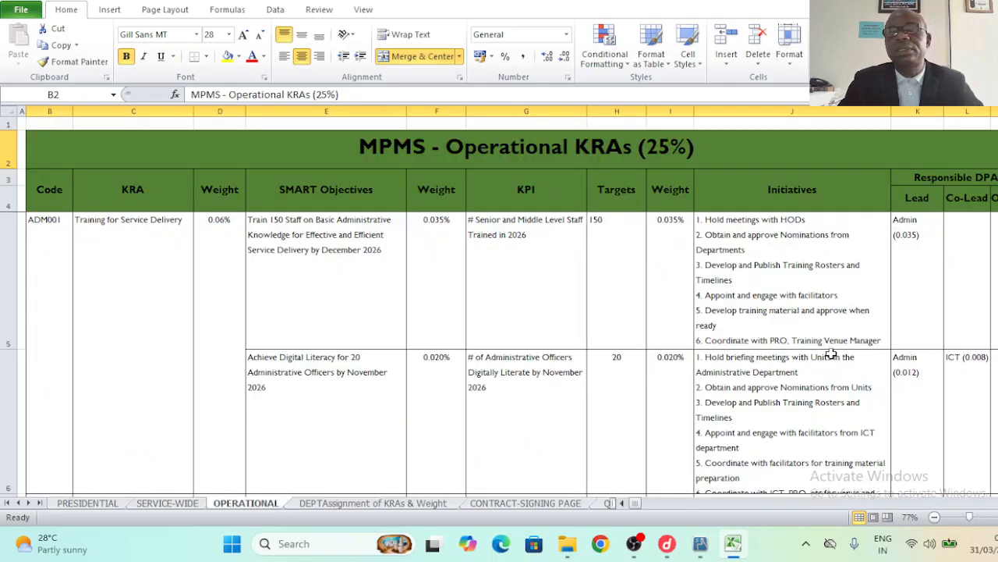
{"action": "left_click", "coordinate": [377, 505]}
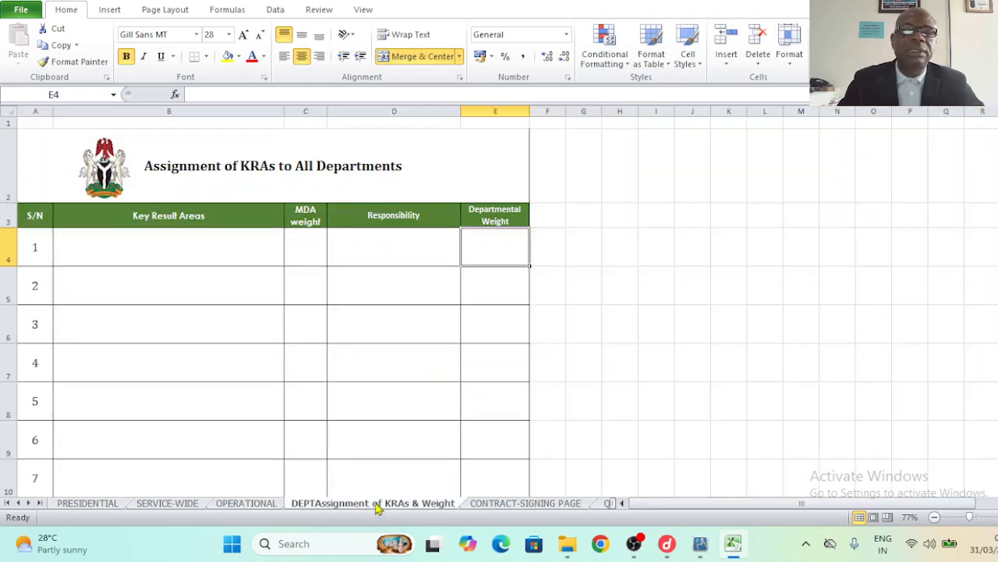
{"action": "left_click", "coordinate": [157, 260]}
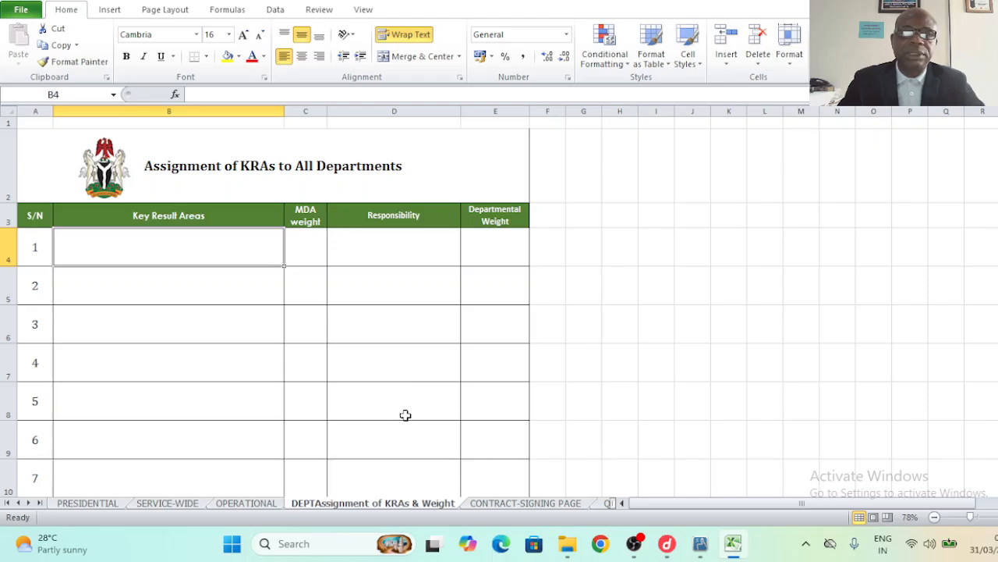
{"action": "left_click", "coordinate": [467, 290]}
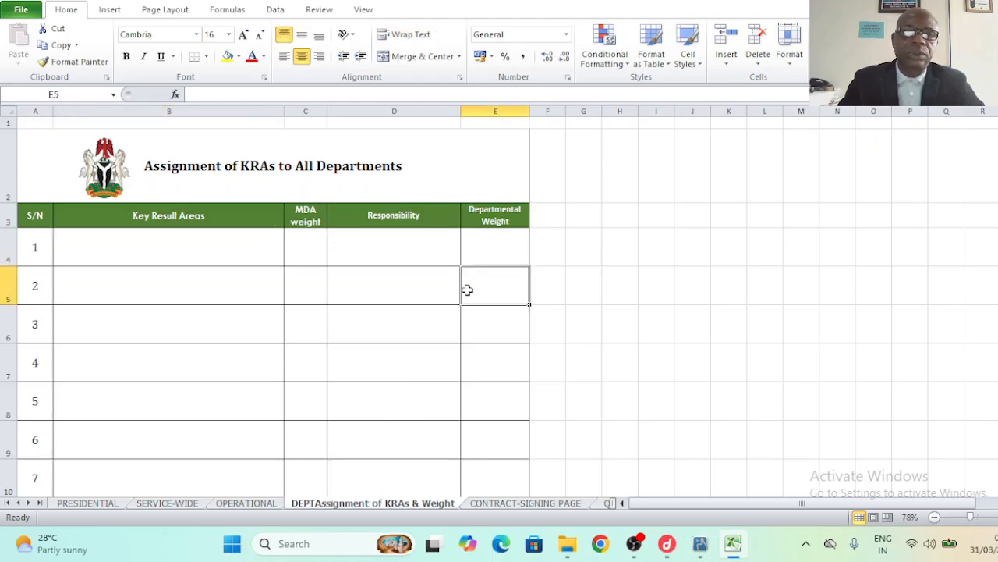
- Open the CONTRACT-SIGNING PAGE sheet and review the agreement paragraph and the staff table's row 1 columns
{"action": "left_click", "coordinate": [494, 505]}
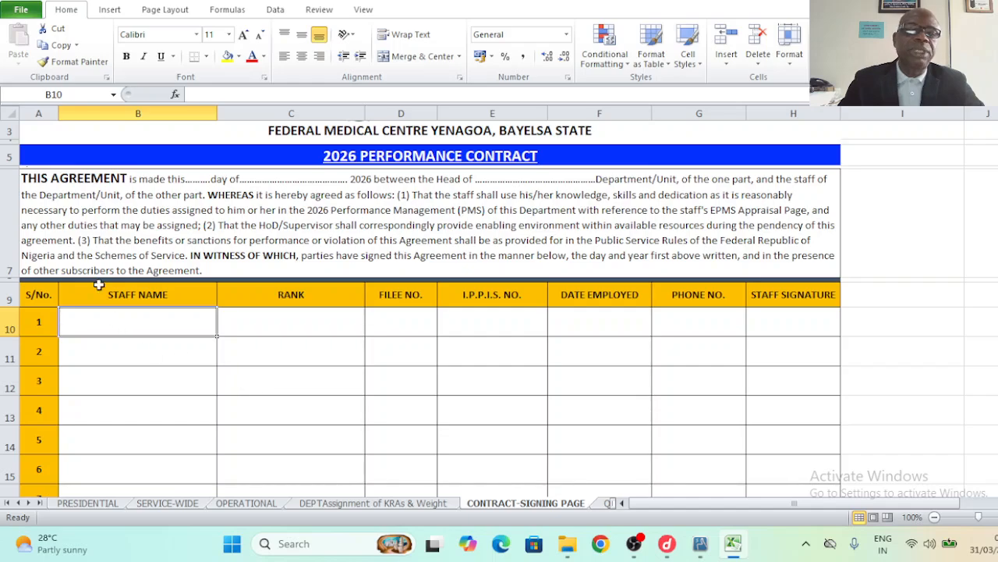
{"action": "left_click", "coordinate": [101, 212]}
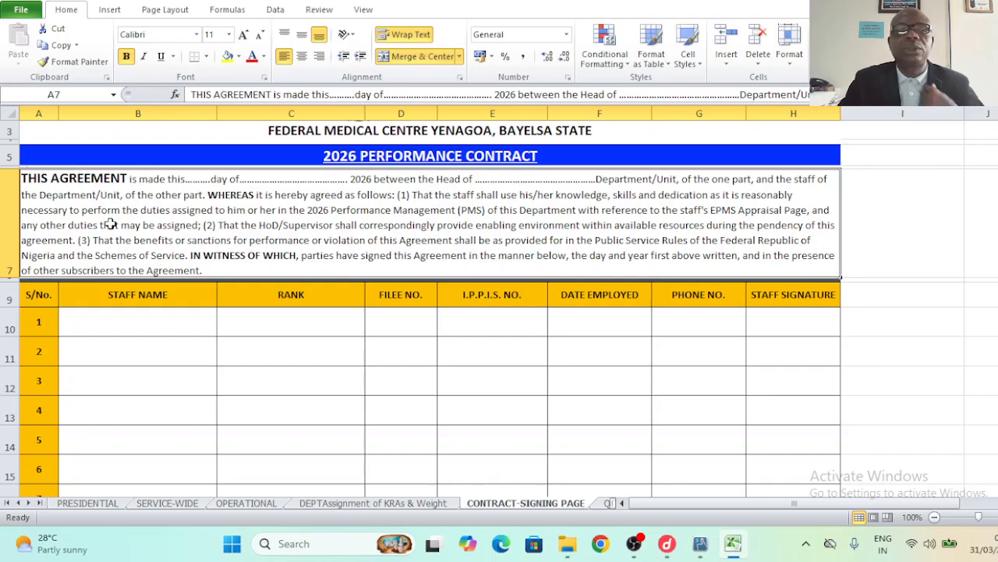
{"action": "left_click", "coordinate": [106, 316]}
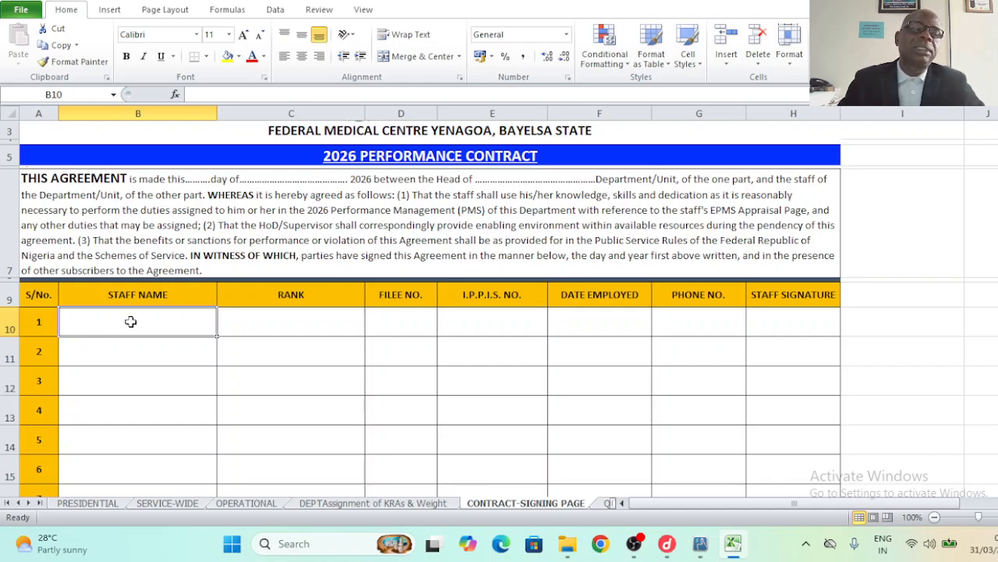
{"action": "left_click", "coordinate": [274, 327]}
{"action": "left_click", "coordinate": [393, 325]}
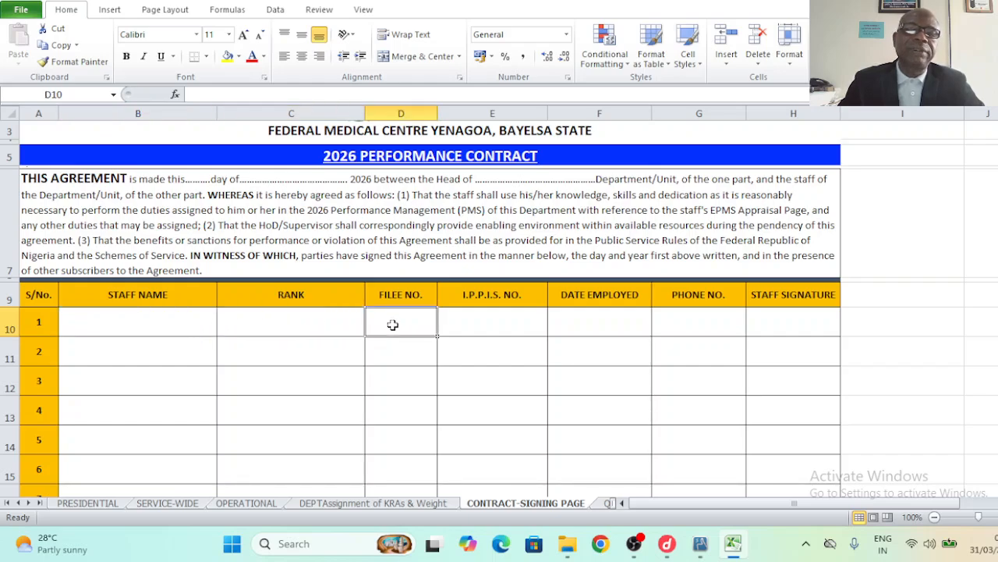
{"action": "left_click", "coordinate": [498, 321]}
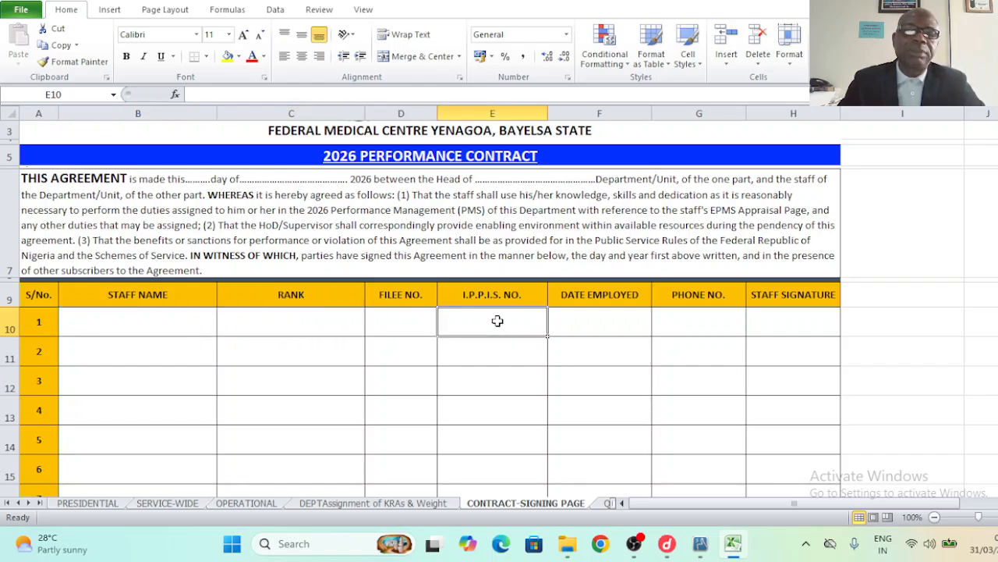
{"action": "left_click", "coordinate": [601, 328]}
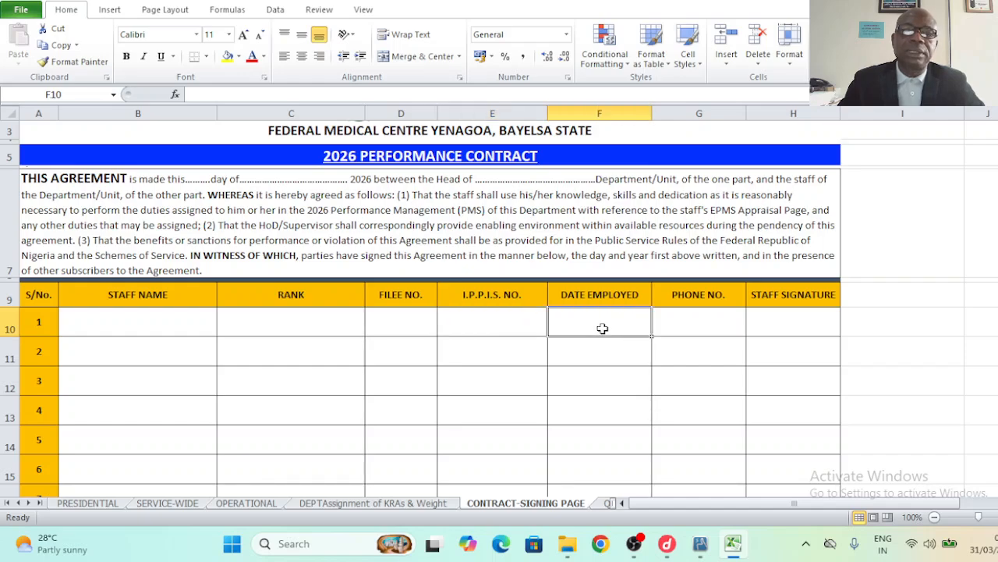
{"action": "left_click", "coordinate": [697, 328]}
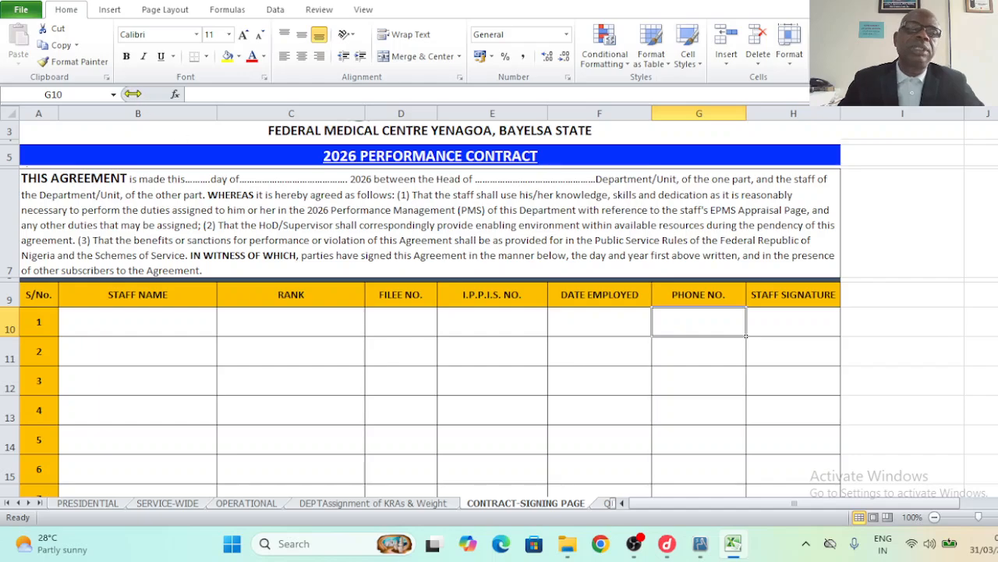
- Preview the contract sheet's landscape A4 printout, then go back into the contract table
{"action": "left_click", "coordinate": [24, 11]}
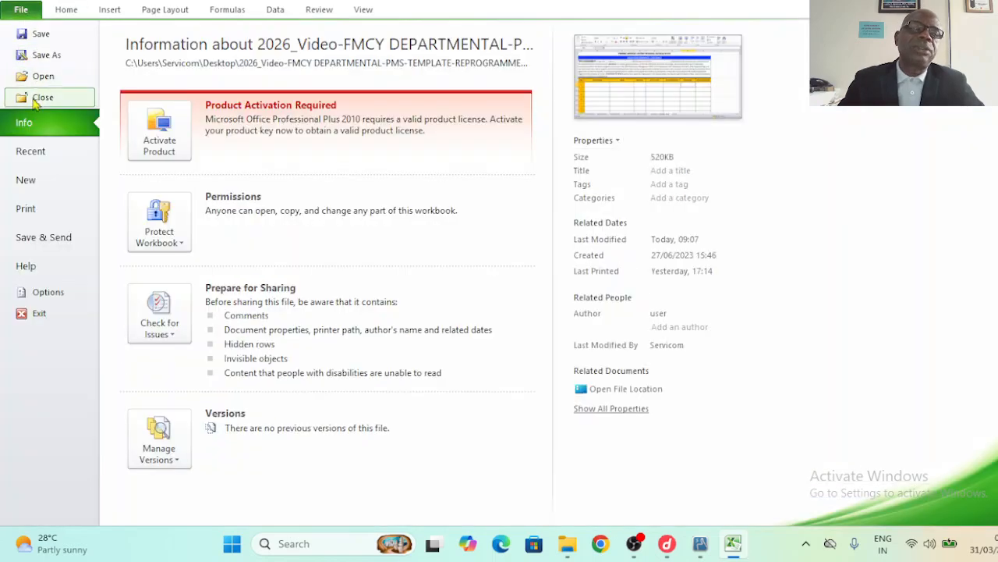
{"action": "left_click", "coordinate": [44, 211]}
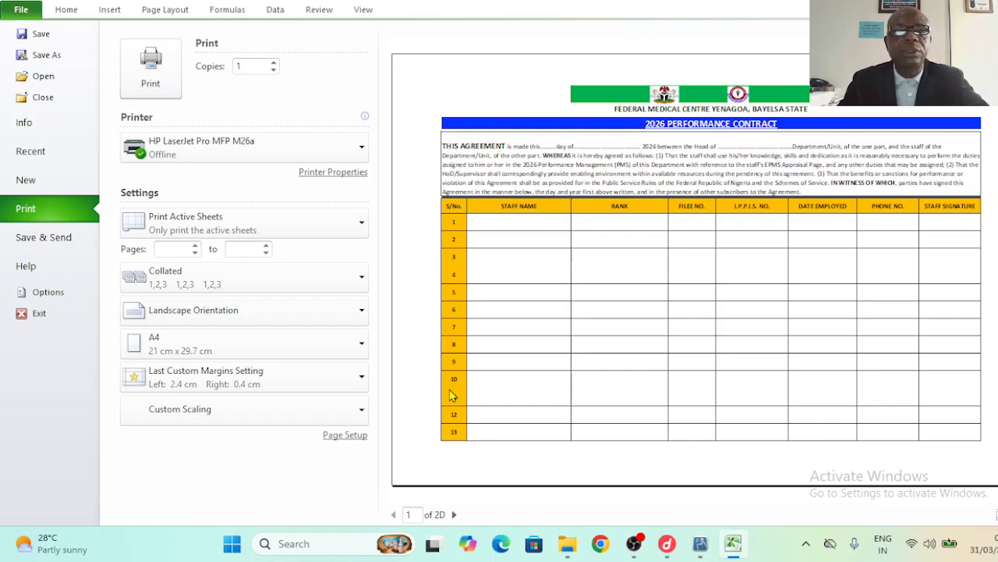
{"action": "key", "text": "Escape"}
{"action": "left_click", "coordinate": [384, 382]}
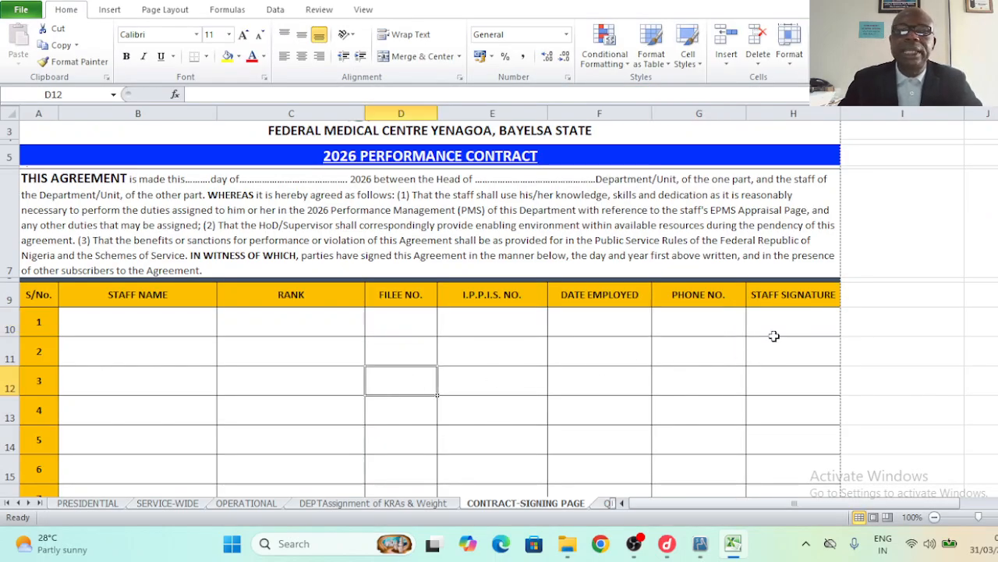
- Review row 1's STAFF SIGNATURE and STAFF NAME cells and the agreement paragraph above the table
{"action": "left_click", "coordinate": [791, 326]}
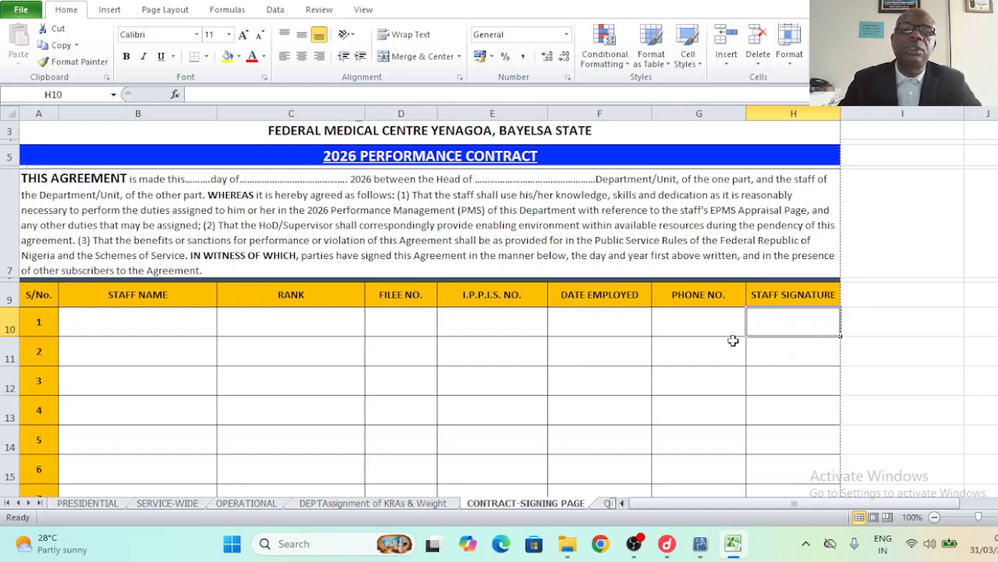
{"action": "left_click", "coordinate": [182, 319]}
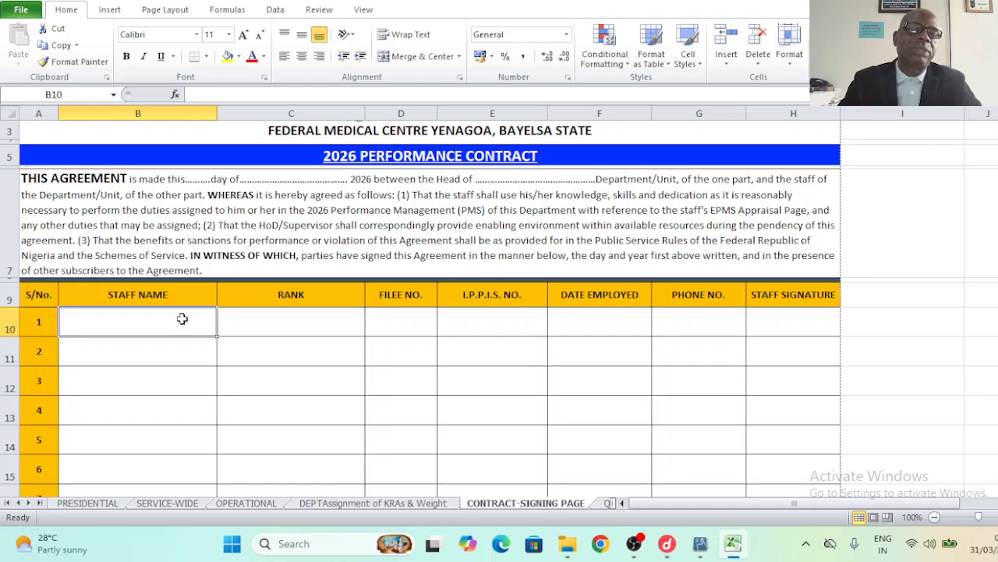
{"action": "left_click", "coordinate": [355, 191]}
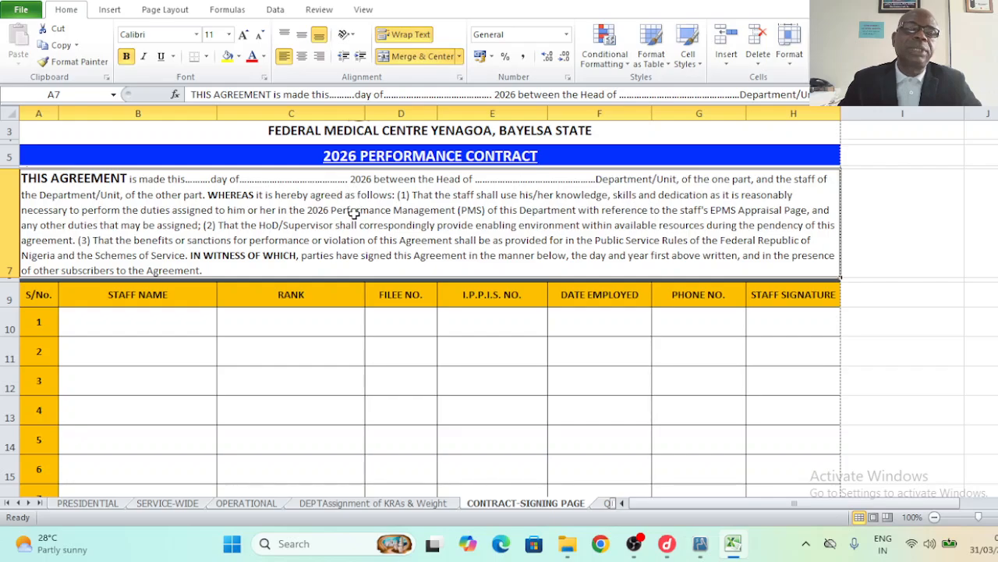
- Check the landscape A4 contract print preview a second time and return to the worksheet
{"action": "left_click", "coordinate": [21, 11]}
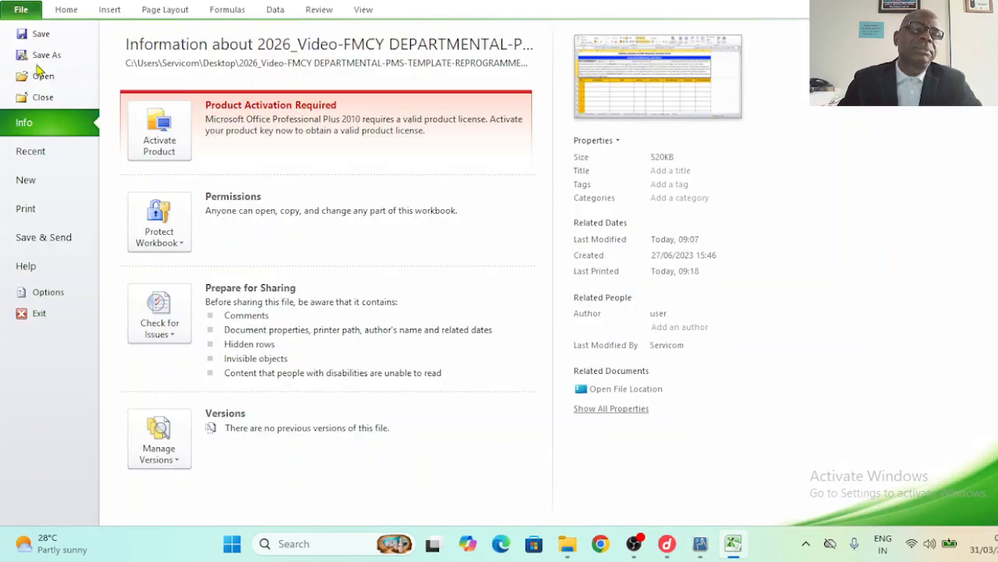
{"action": "left_click", "coordinate": [39, 208]}
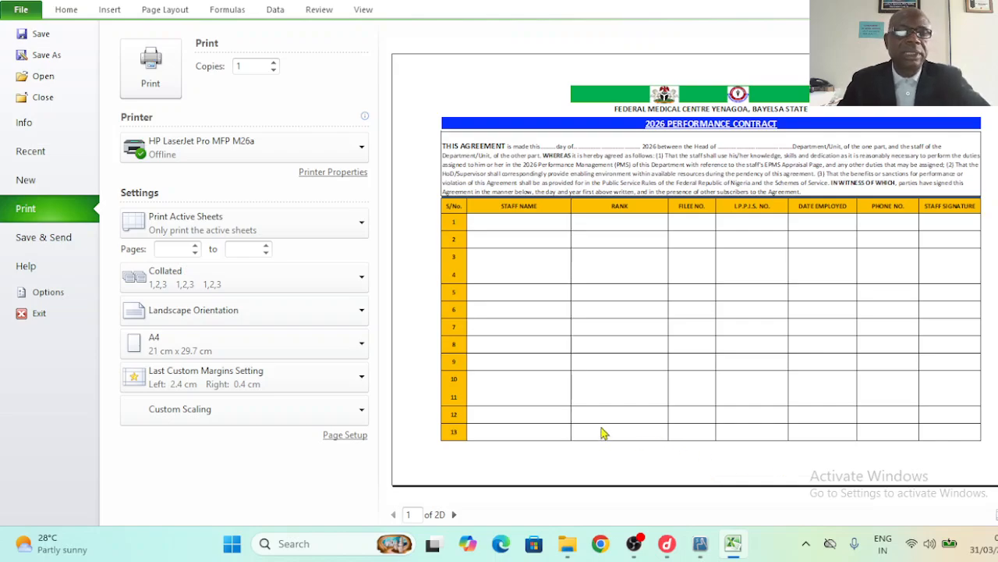
{"action": "key", "text": "Escape"}
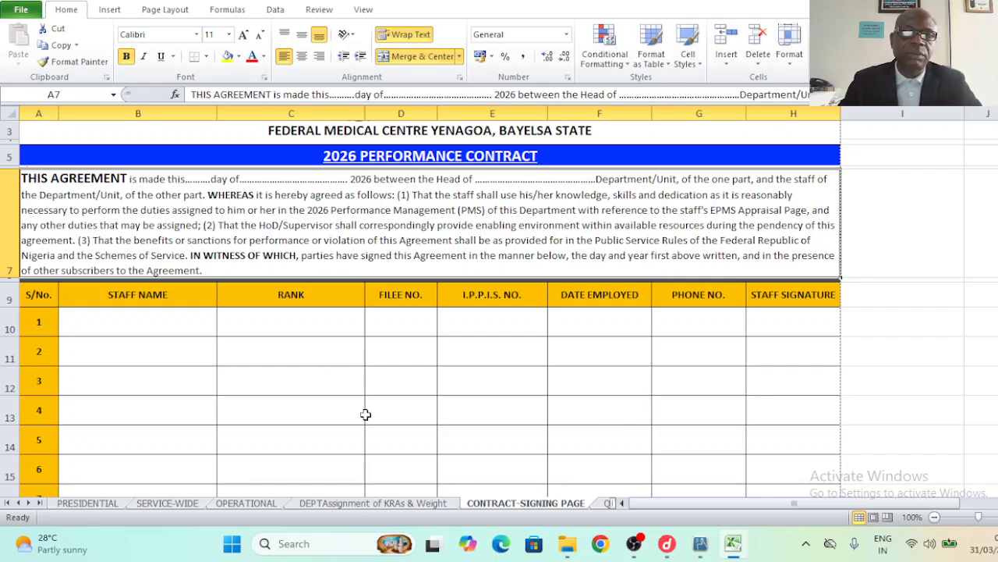
- Open the QUARTERLY-PERF-APPRAISAL sheet and check the Surname cell and the first task row's Objectives, Weight and S/N cells
{"action": "left_click", "coordinate": [607, 504]}
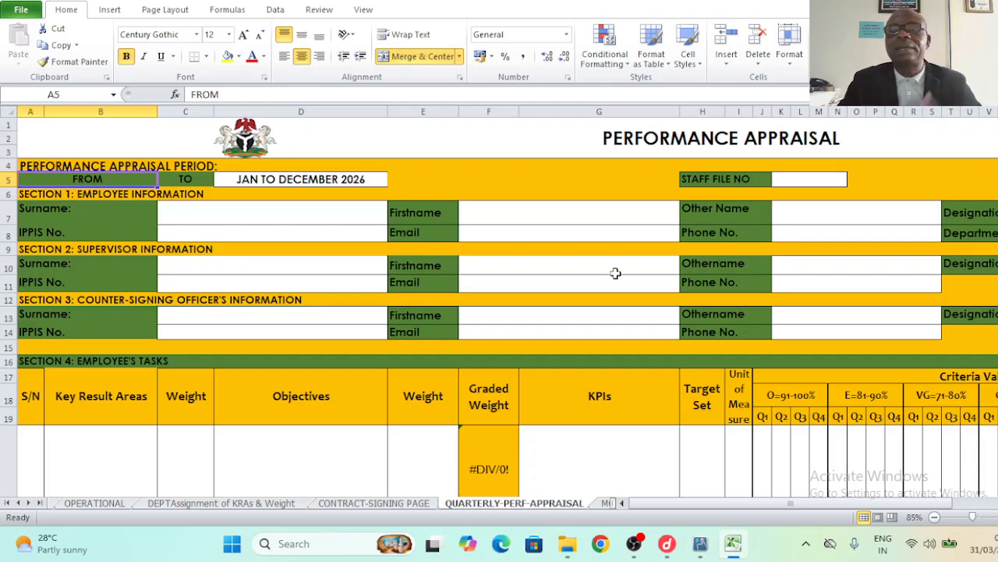
{"action": "left_click", "coordinate": [301, 220]}
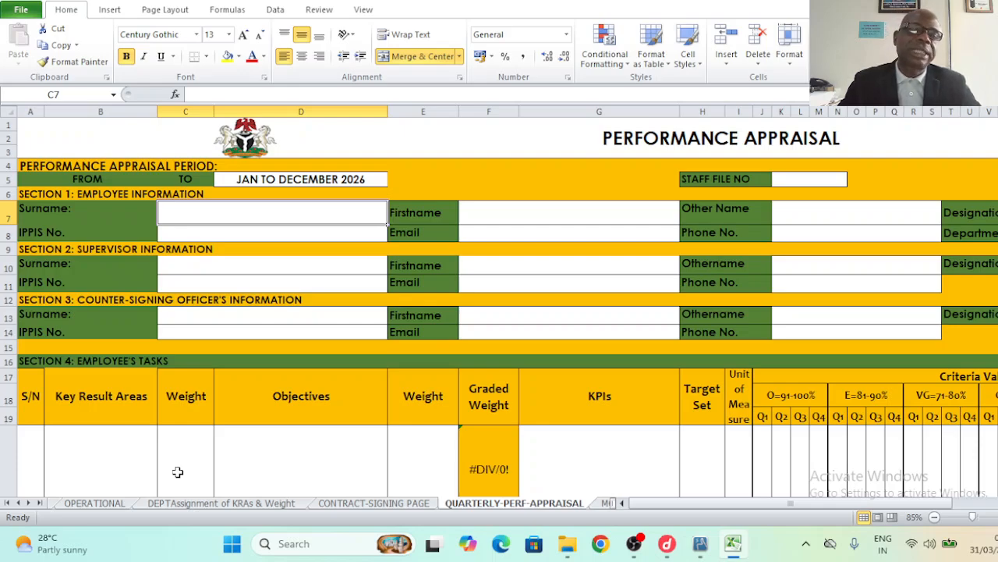
{"action": "left_click", "coordinate": [290, 476]}
{"action": "left_click", "coordinate": [164, 447]}
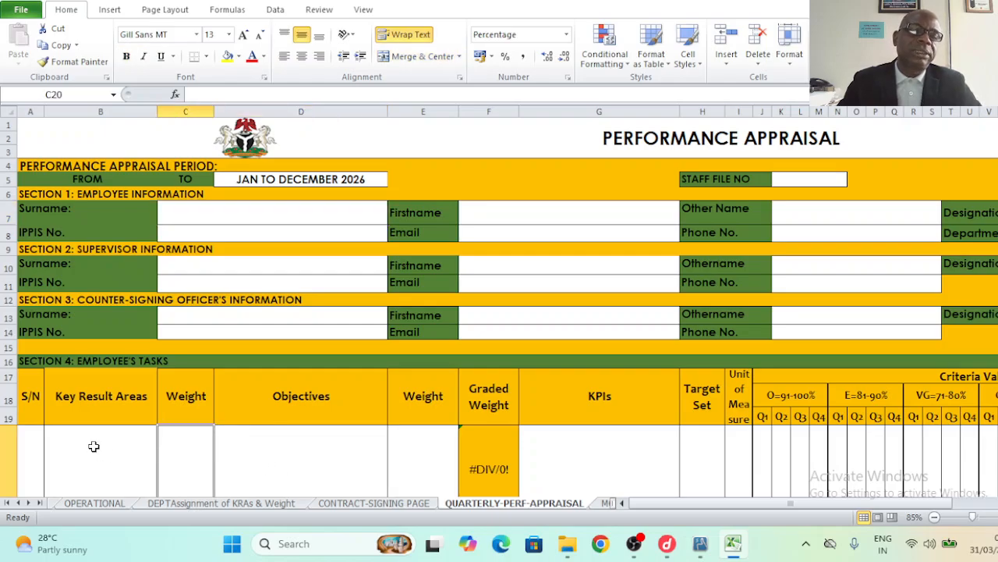
{"action": "left_click", "coordinate": [29, 446]}
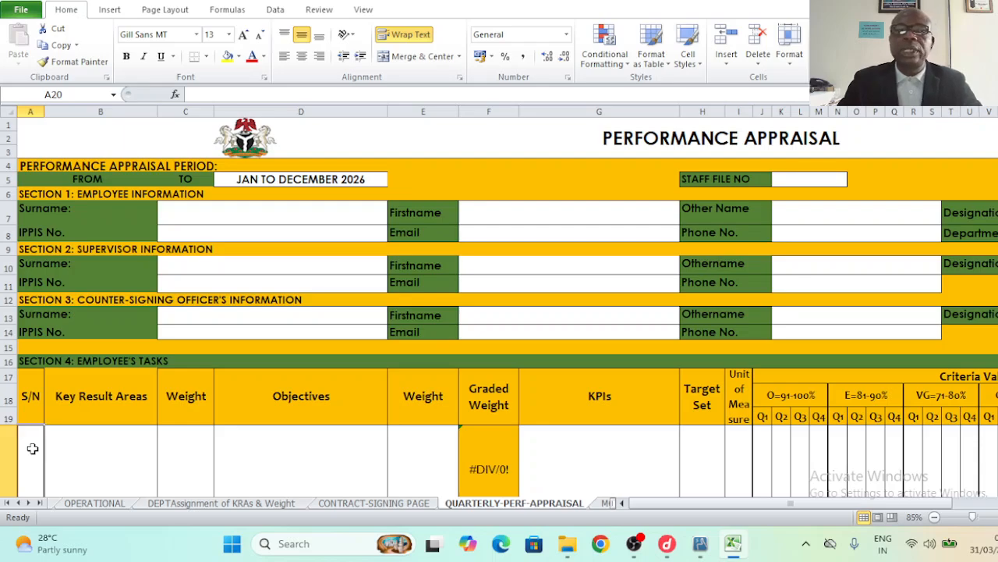
{"action": "left_click", "coordinate": [211, 206]}
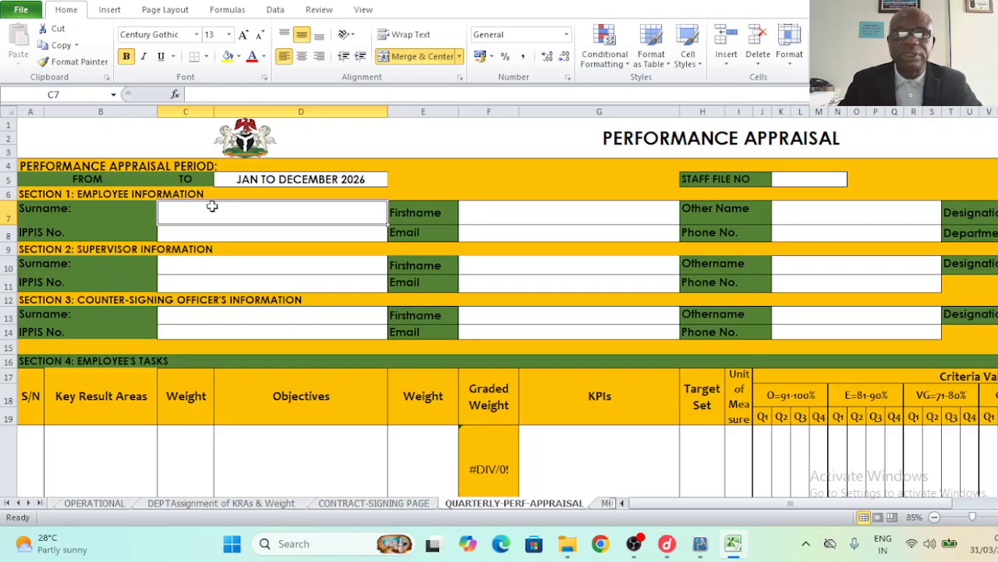
{"action": "key", "text": "Left"}
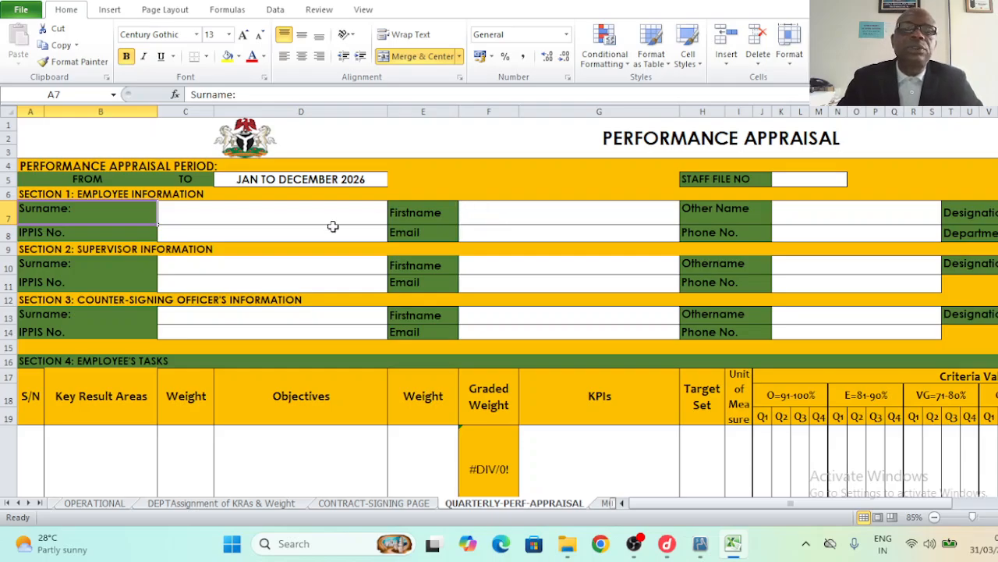
{"action": "left_click", "coordinate": [231, 214]}
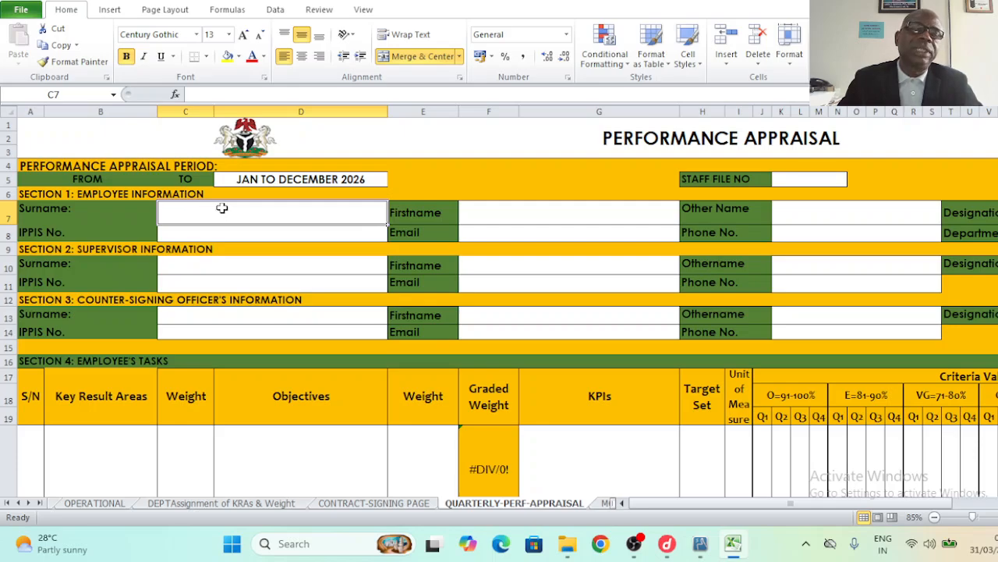
{"action": "left_click", "coordinate": [806, 179]}
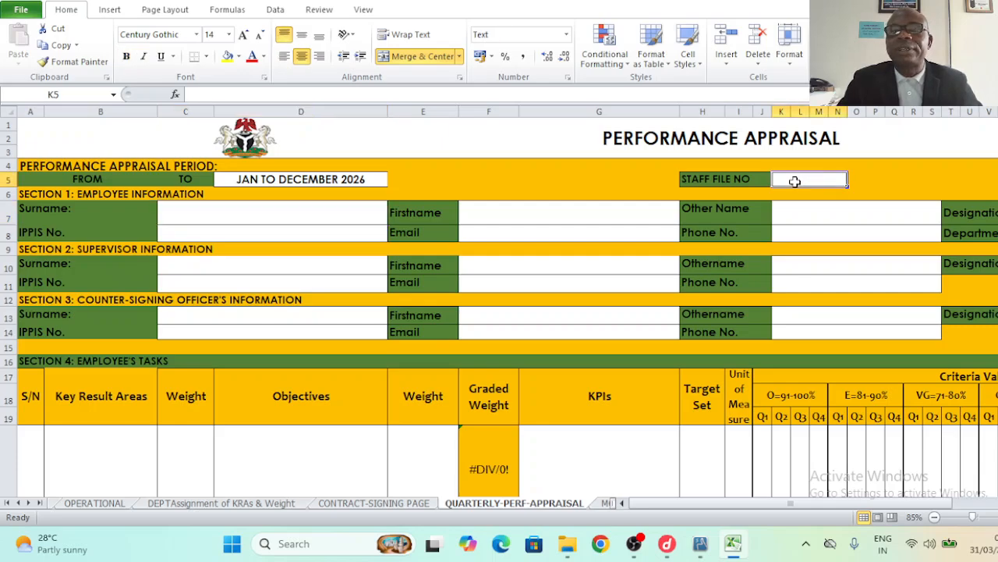
{"action": "left_click", "coordinate": [295, 231]}
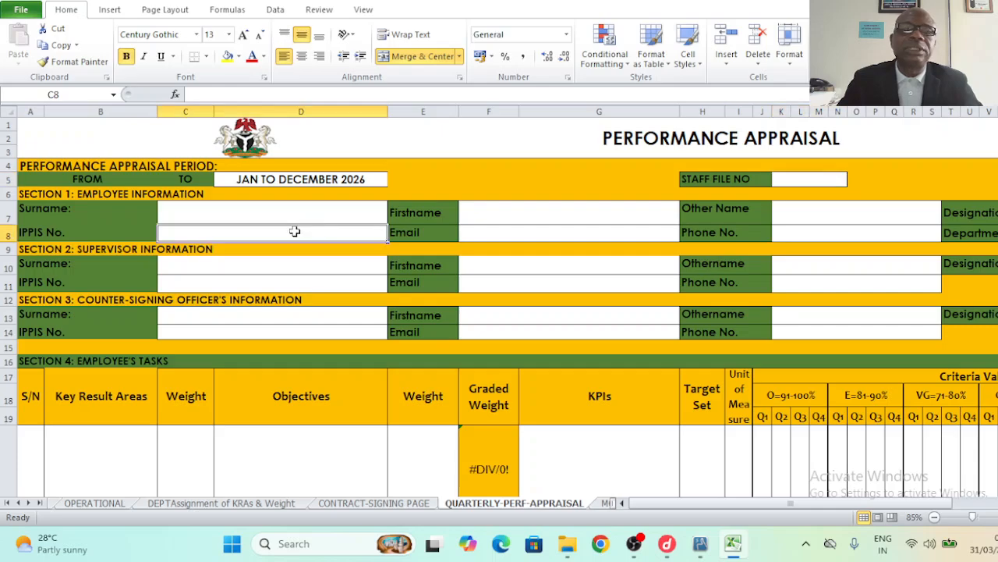
{"action": "left_click", "coordinate": [586, 217]}
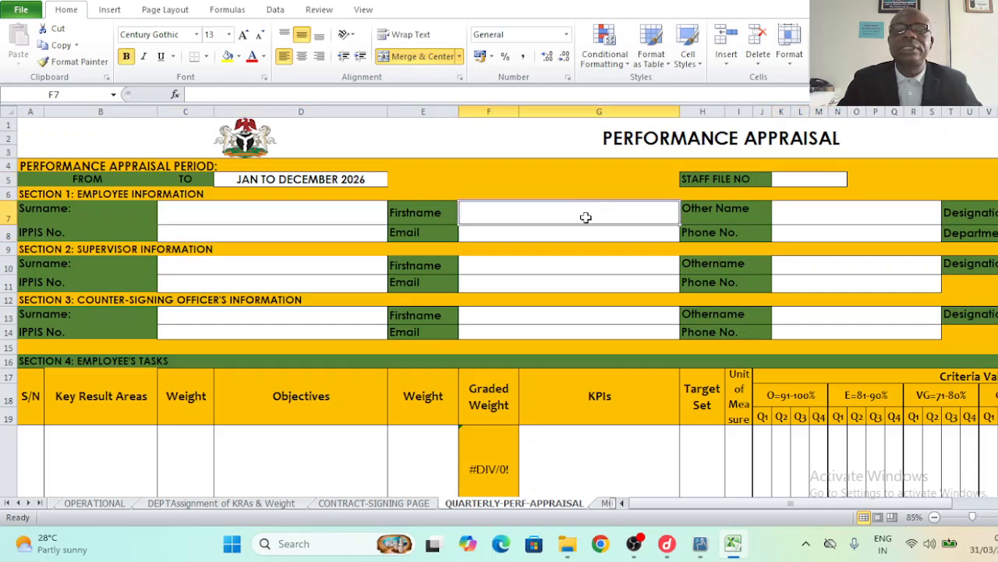
{"action": "left_click", "coordinate": [560, 235]}
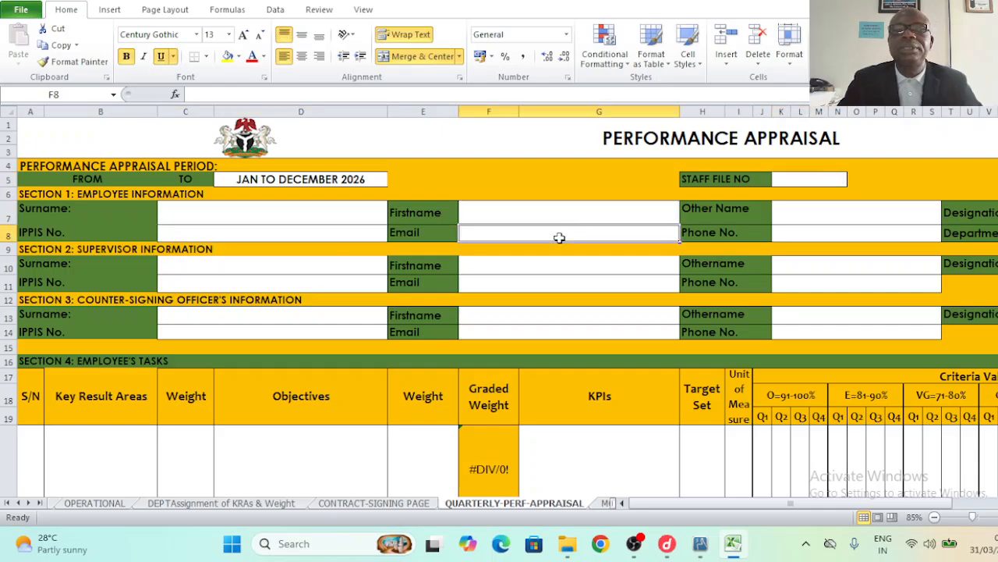
{"action": "left_click", "coordinate": [795, 217]}
{"action": "left_click", "coordinate": [795, 234]}
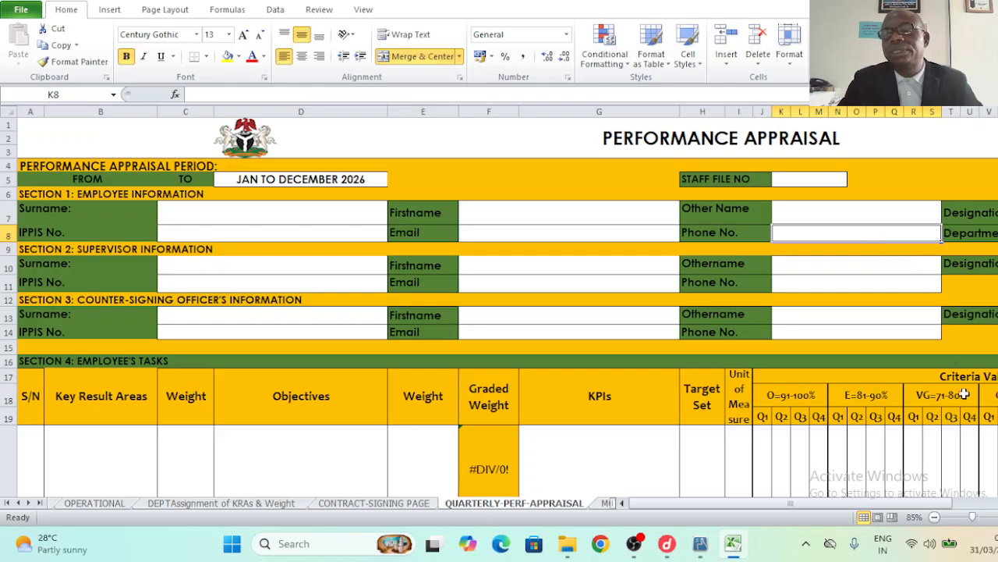
{"action": "scroll", "coordinate": [507, 308], "scroll_direction": "right", "scroll_amount": 2}
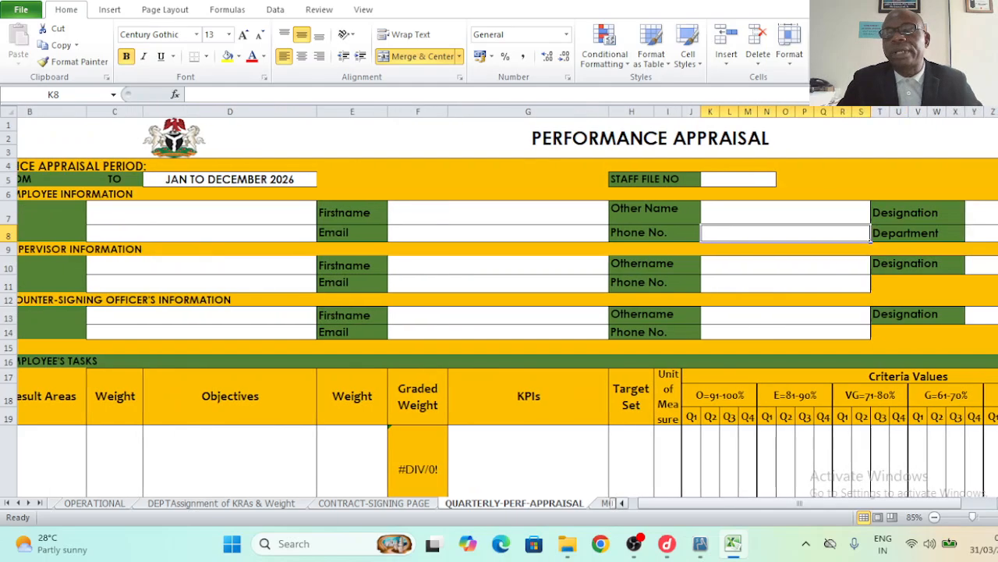
{"action": "scroll", "coordinate": [892, 305], "scroll_direction": "right", "scroll_amount": 1}
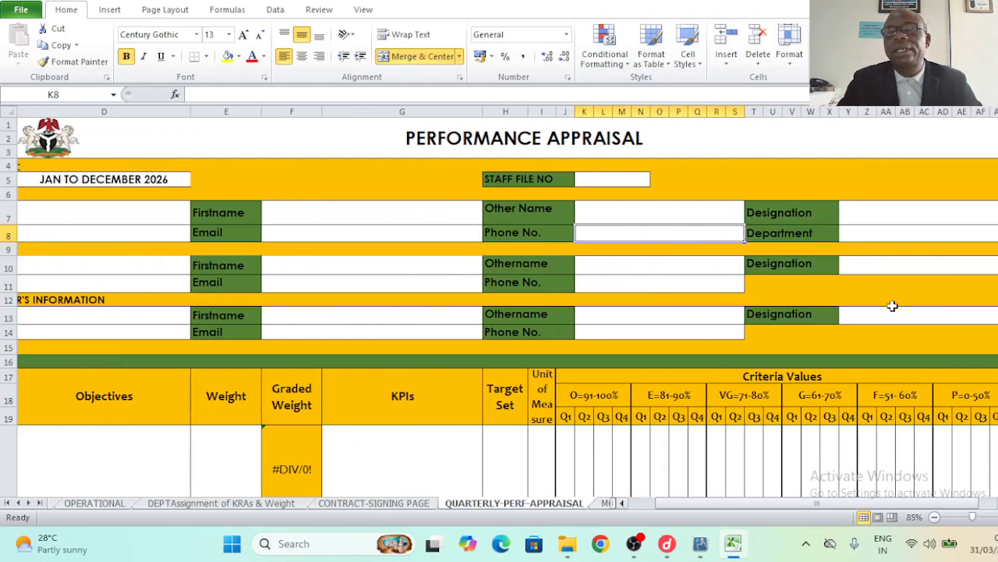
{"action": "left_click", "coordinate": [911, 217]}
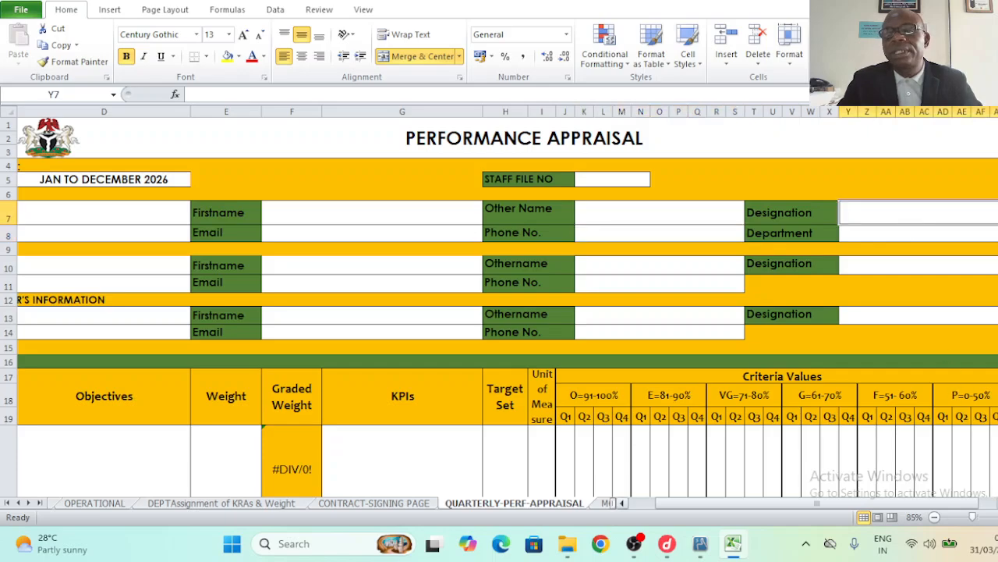
{"action": "scroll", "coordinate": [500, 312], "scroll_direction": "right", "scroll_amount": 1}
{"action": "left_click", "coordinate": [766, 234]}
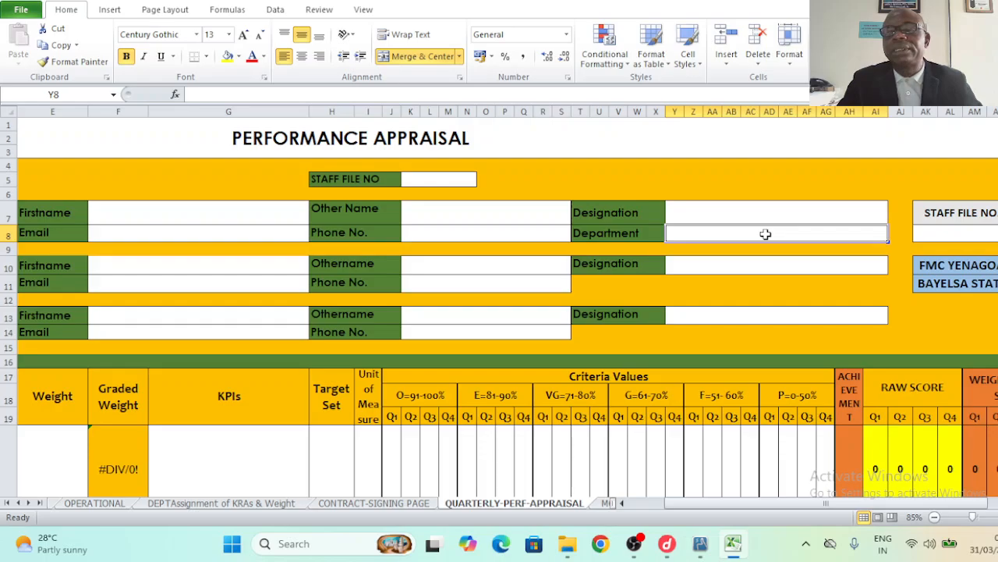
- Fill the right-hand STAFF FILE NO. box (AK7:AN8) yellow and delete its label from AK7
{"action": "left_click", "coordinate": [952, 234]}
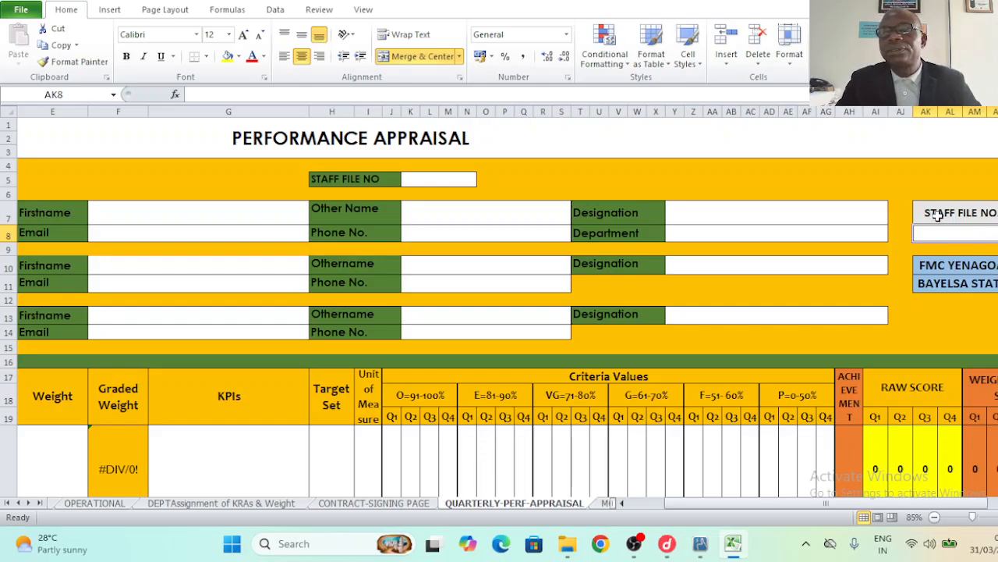
{"action": "left_click_drag", "start_coordinate": [938, 215], "coordinate": [962, 234]}
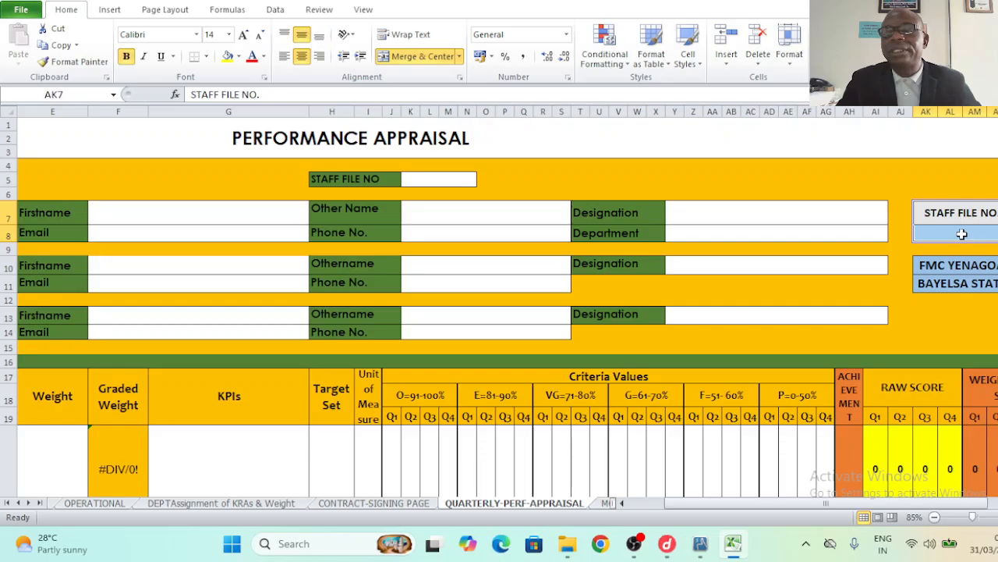
{"action": "left_click", "coordinate": [232, 59]}
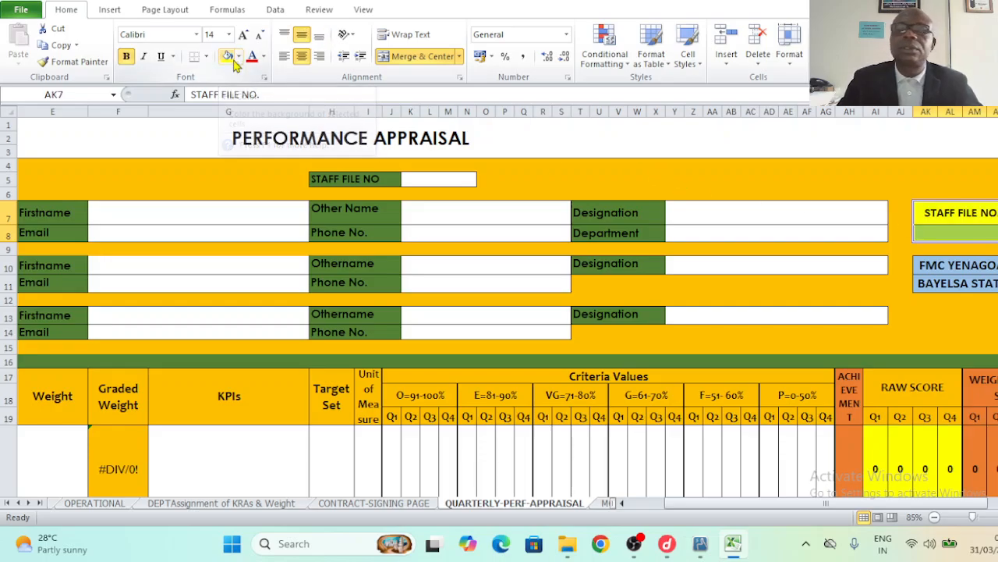
{"action": "left_click", "coordinate": [934, 217]}
{"action": "key", "text": "Delete"}
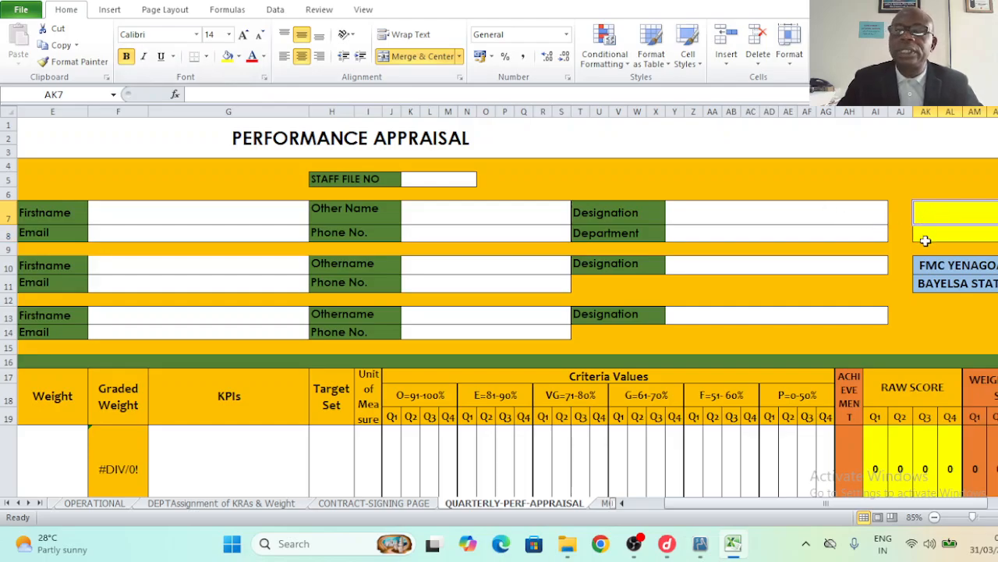
{"action": "left_click_drag", "start_coordinate": [928, 215], "coordinate": [930, 232]}
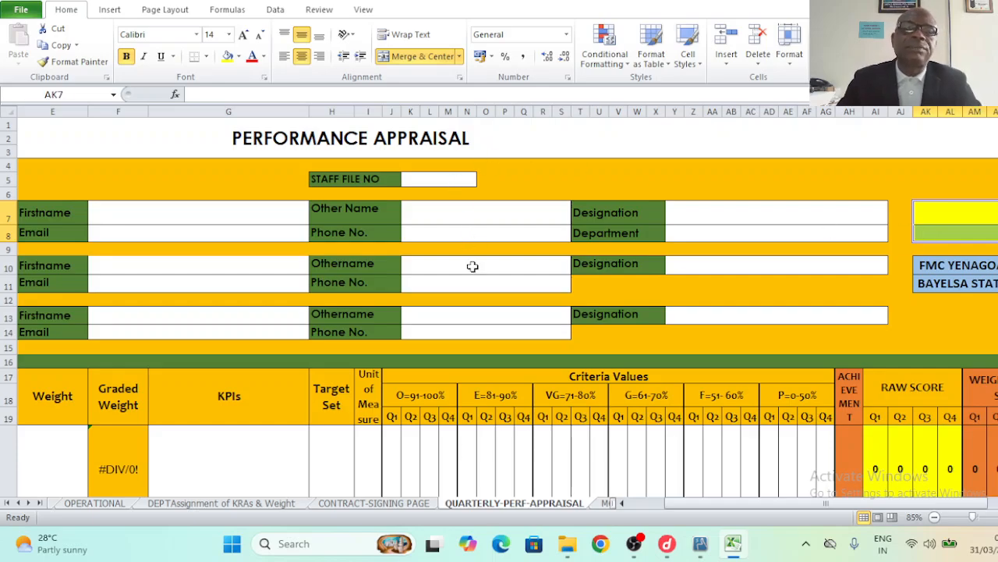
- Move to A20 at the start of the first Employee's Tasks row and bring the form title into view
{"action": "left_click", "coordinate": [47, 443]}
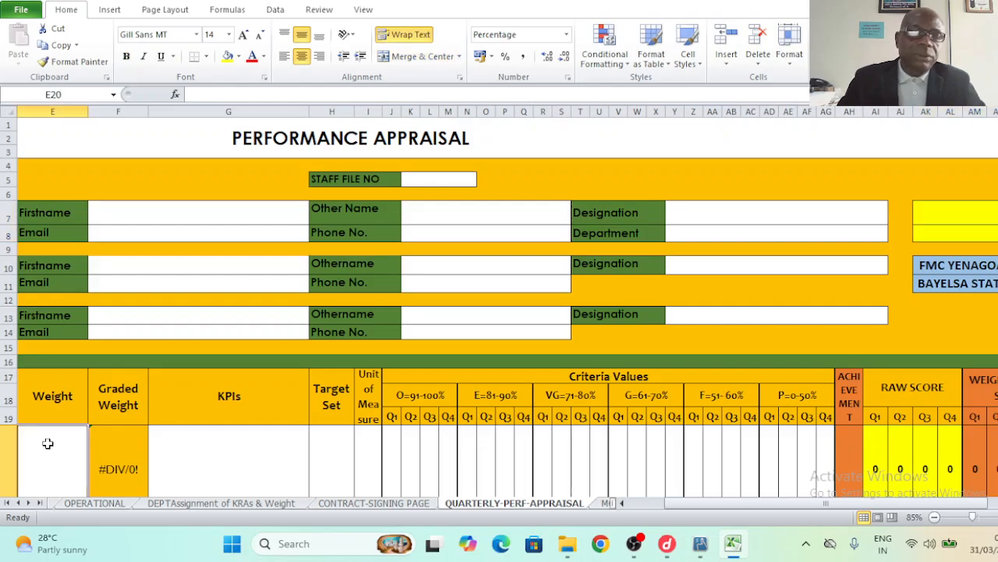
{"action": "key", "text": "Left"}
{"action": "key", "text": "Left"}
{"action": "key", "text": "Left"}
{"action": "key", "text": "Left"}
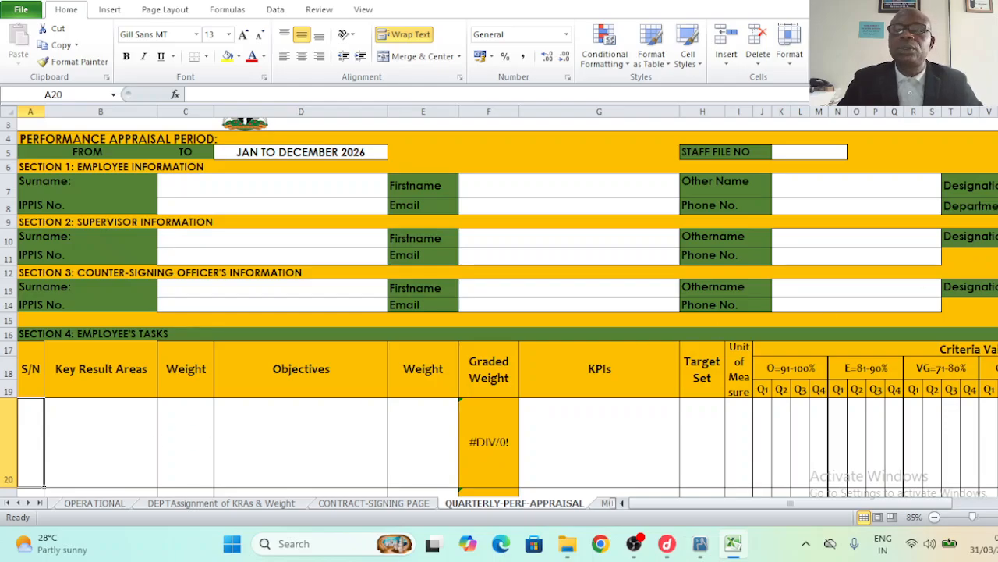
{"action": "scroll", "coordinate": [499, 306], "scroll_direction": "up", "scroll_amount": 1}
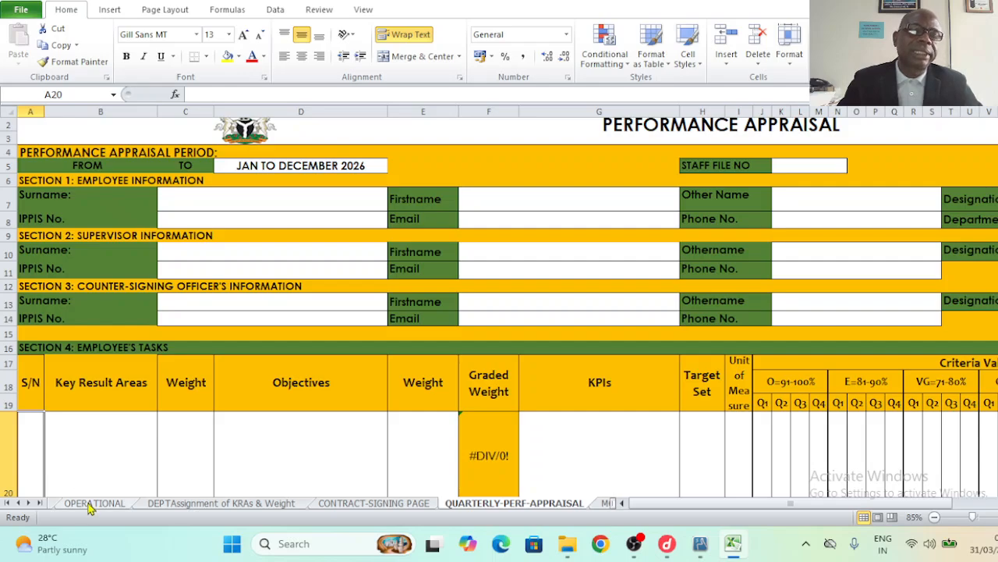
{"action": "left_click", "coordinate": [26, 504]}
{"action": "left_click", "coordinate": [97, 504]}
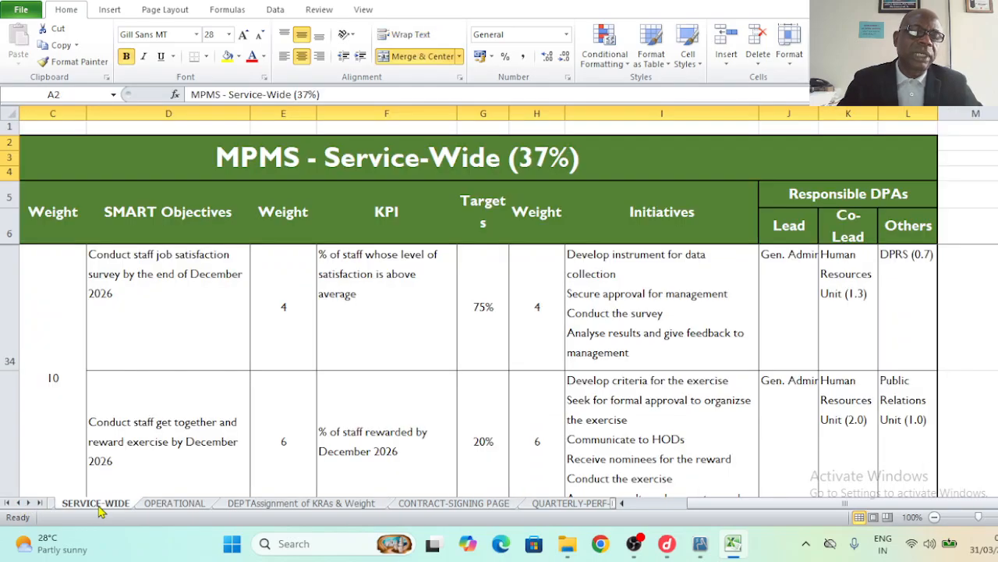
{"action": "left_click", "coordinate": [18, 503]}
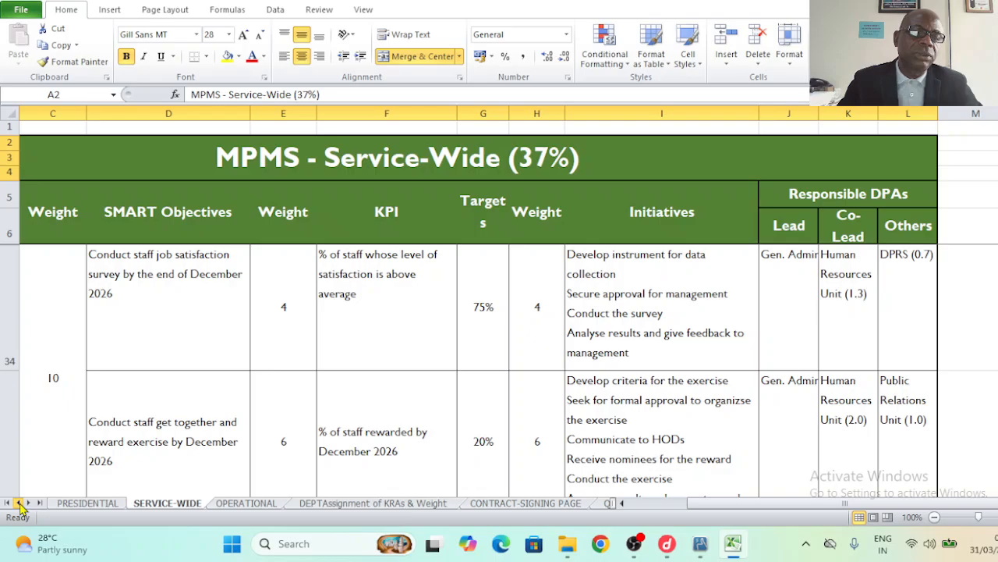
{"action": "left_click", "coordinate": [86, 504]}
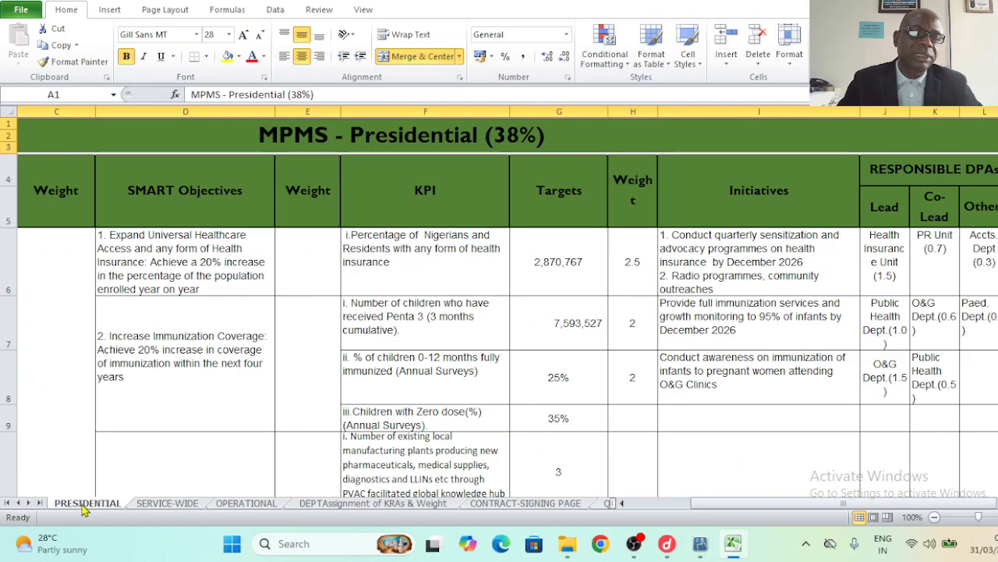
{"action": "left_click", "coordinate": [169, 507]}
{"action": "left_click", "coordinate": [247, 504]}
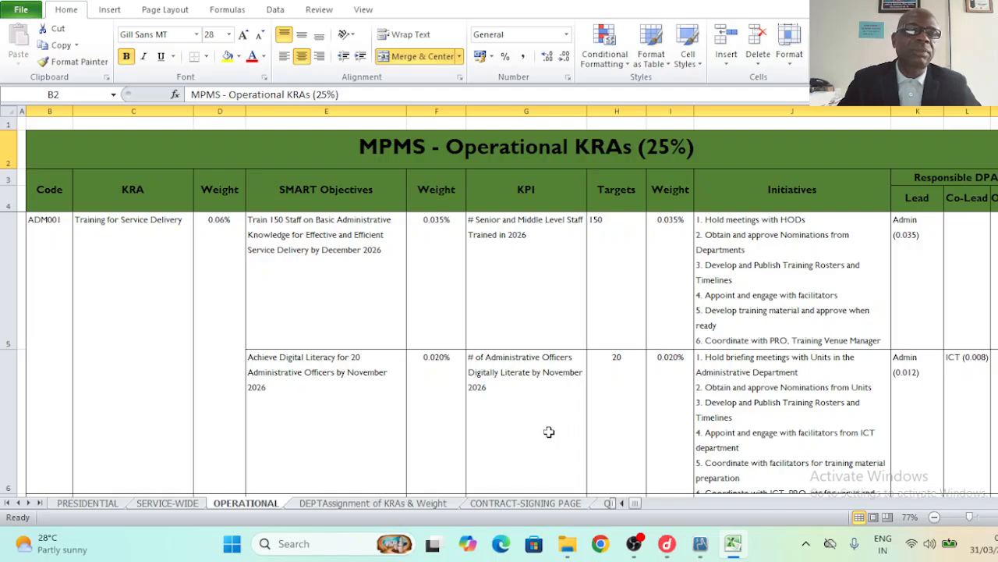
{"action": "left_click", "coordinate": [70, 288]}
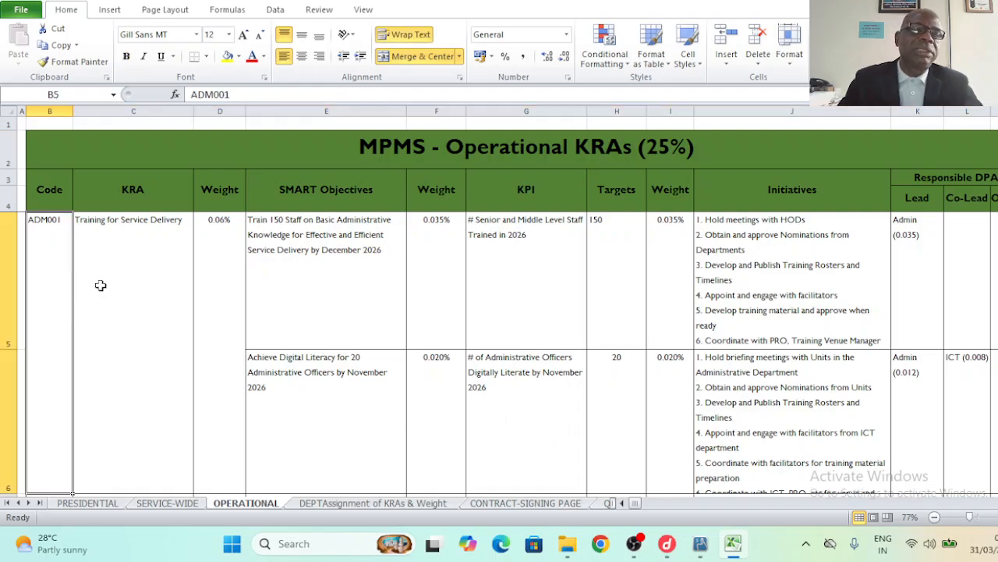
{"action": "left_click", "coordinate": [124, 286]}
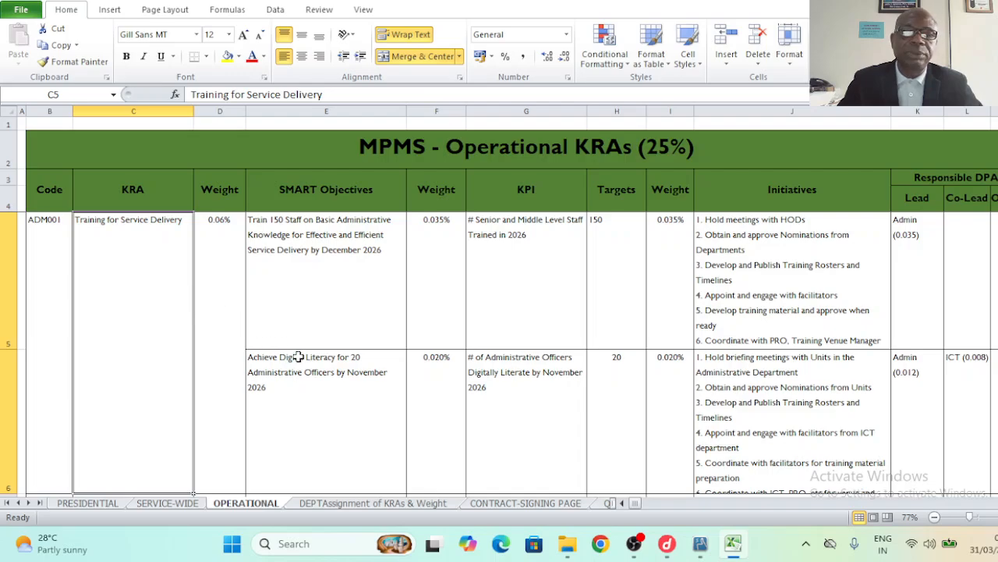
{"action": "left_click", "coordinate": [568, 504]}
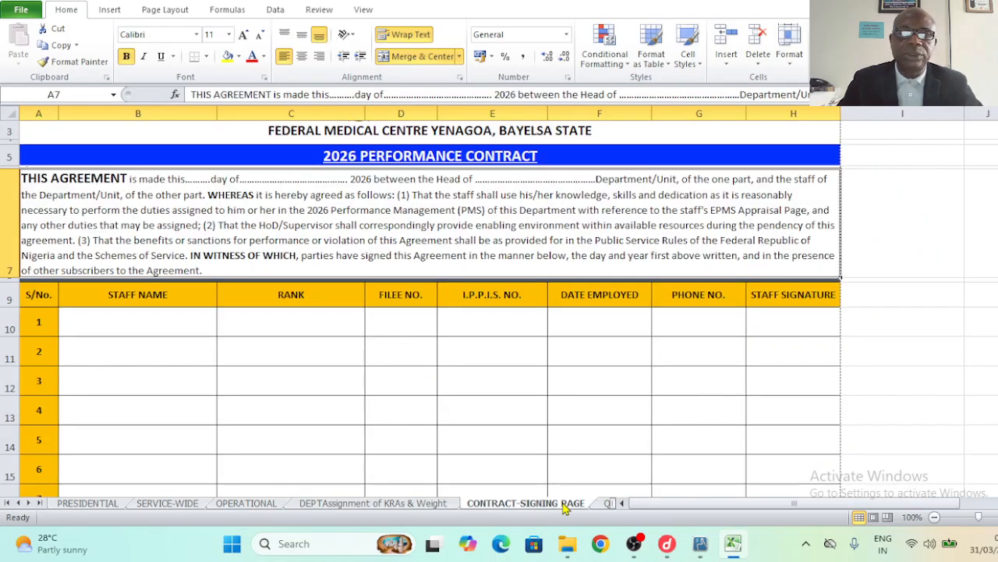
{"action": "left_click", "coordinate": [608, 503]}
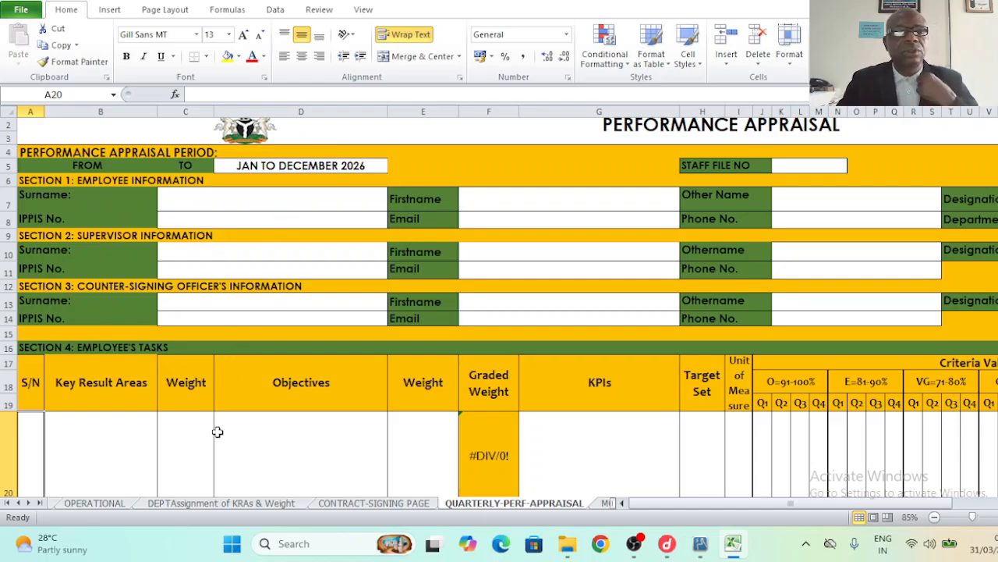
- Copy the KRA text 'Training for Service Delivery' from C5 on the OPERATIONAL sheet
{"action": "left_click", "coordinate": [107, 505]}
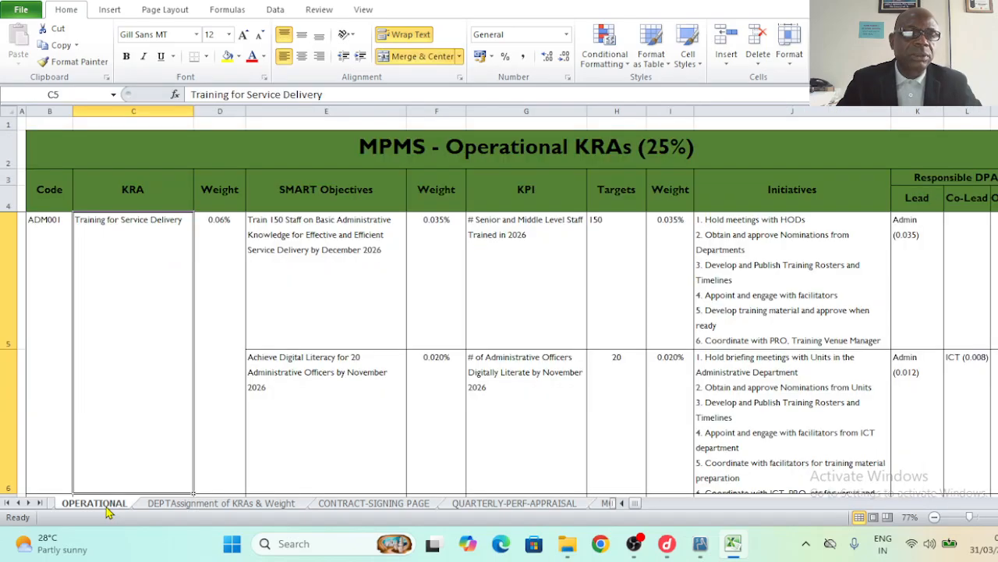
{"action": "left_click", "coordinate": [50, 259]}
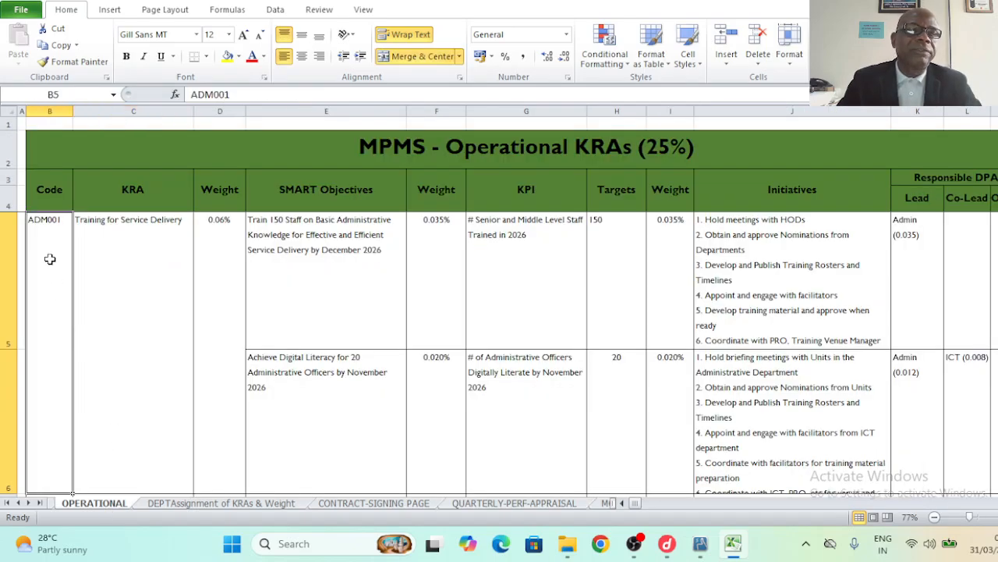
{"action": "left_click", "coordinate": [118, 248]}
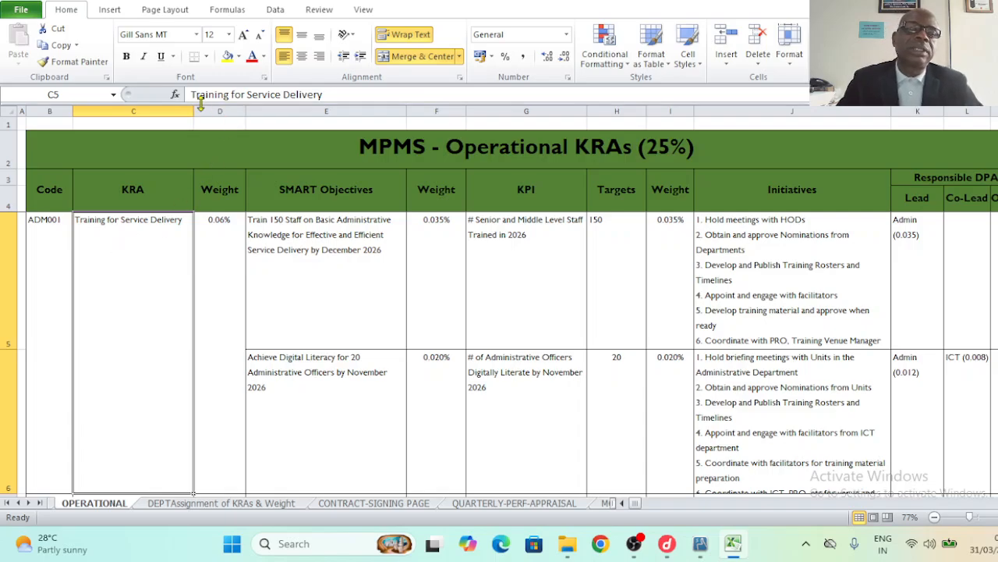
{"action": "left_click_drag", "start_coordinate": [192, 95], "coordinate": [326, 95]}
{"action": "key", "text": "ctrl+c"}
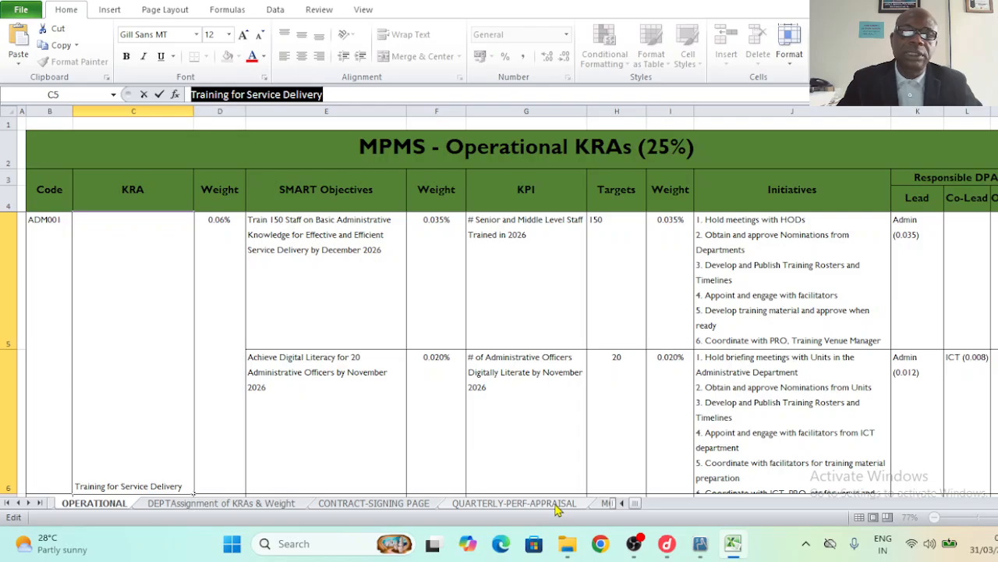
- On QUARTERLY-PERF-APPRAISAL, enter S/N 1 in A20 and paste the KRA into B20
{"action": "left_click", "coordinate": [514, 504]}
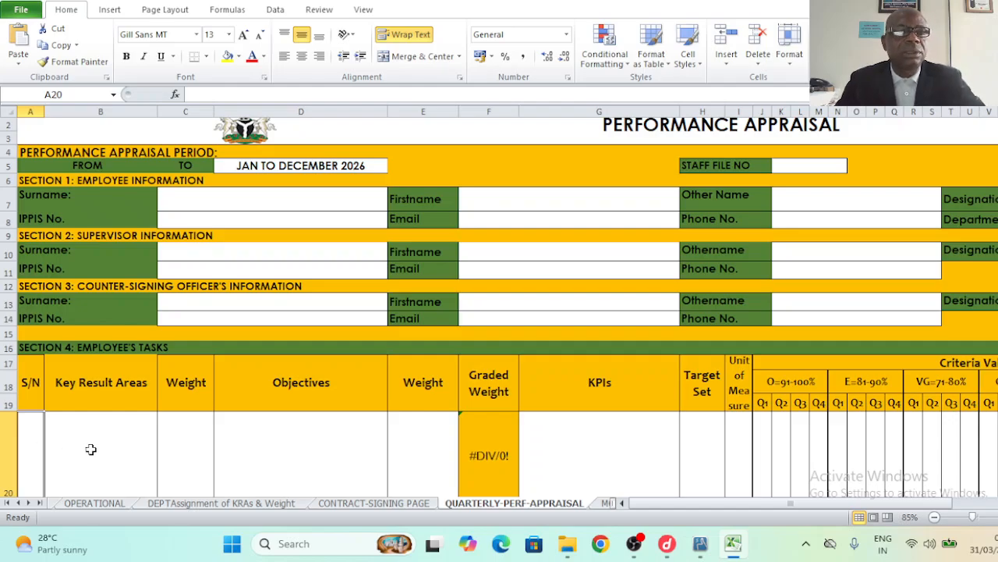
{"action": "scroll", "coordinate": [91, 449], "scroll_direction": "down", "scroll_amount": 1}
{"action": "type", "text": "1"}
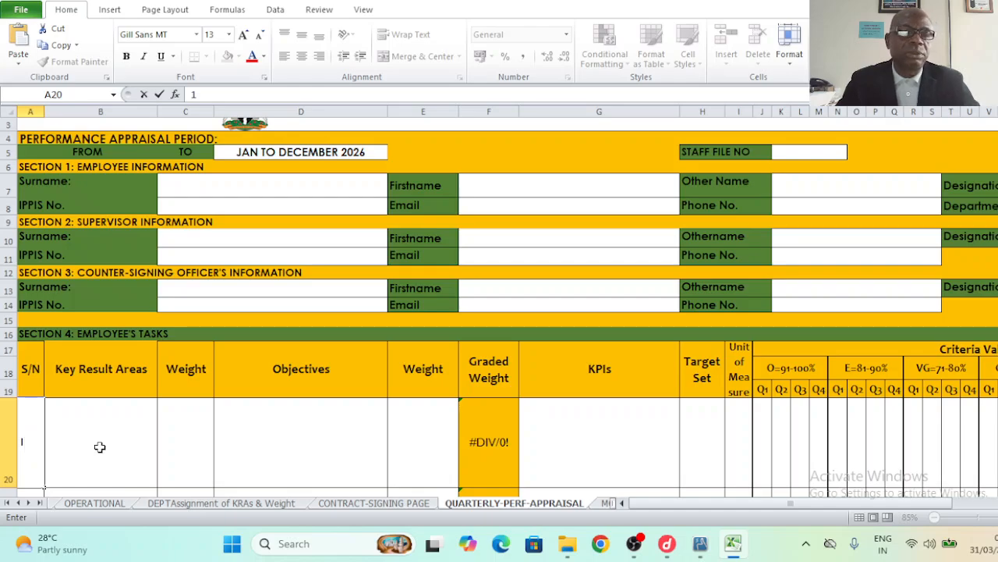
{"action": "left_click", "coordinate": [100, 447]}
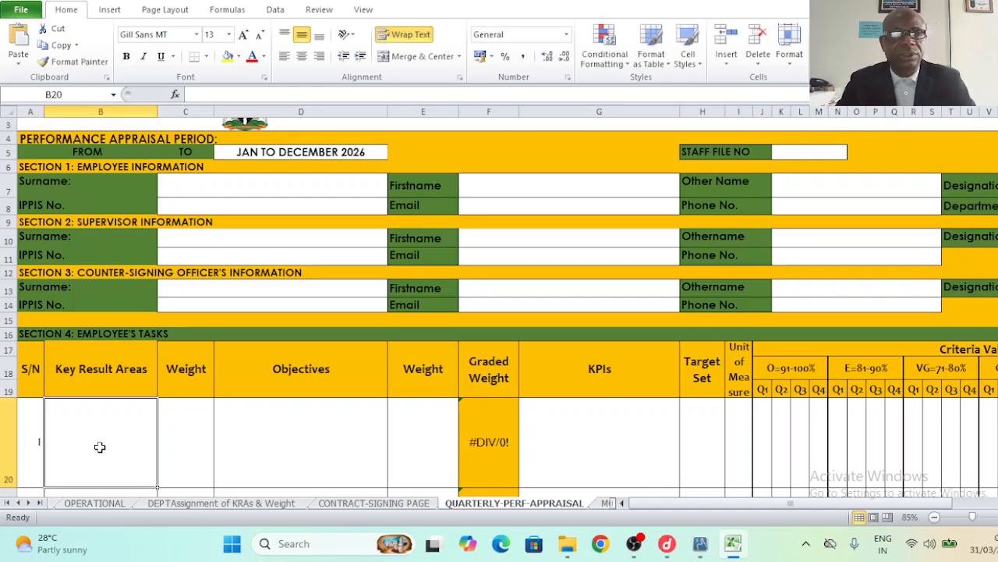
{"action": "key", "text": "ctrl+v"}
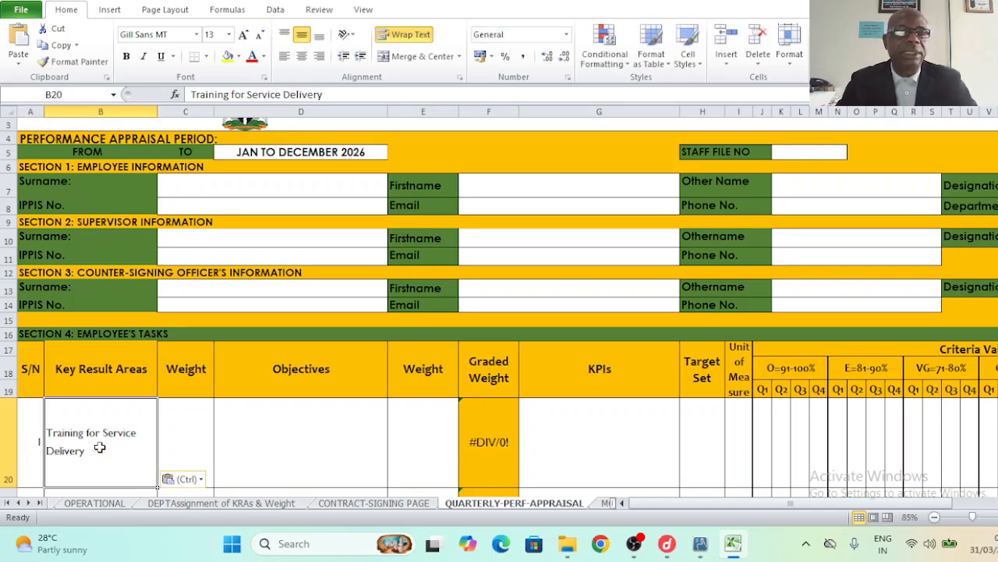
{"action": "left_click", "coordinate": [222, 189]}
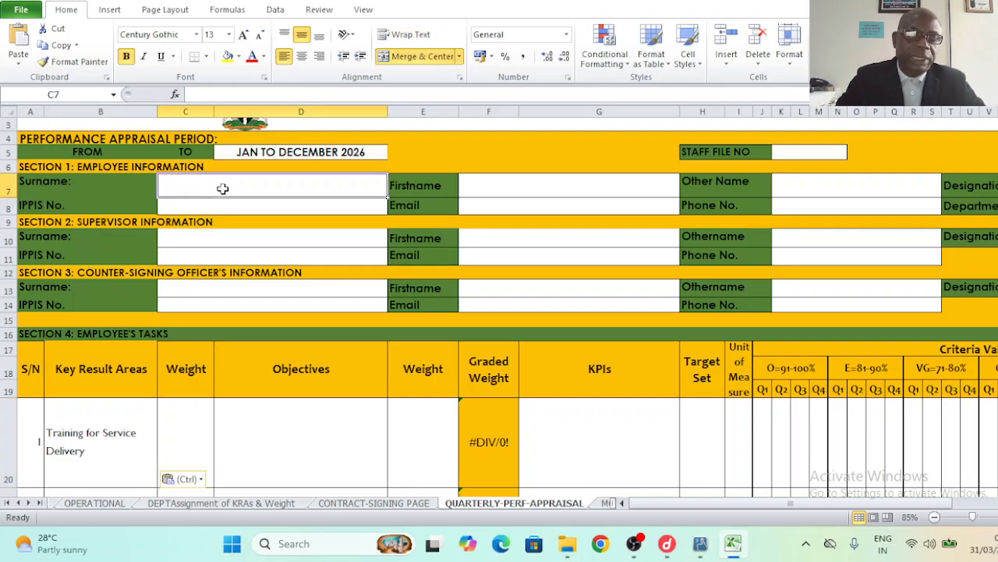
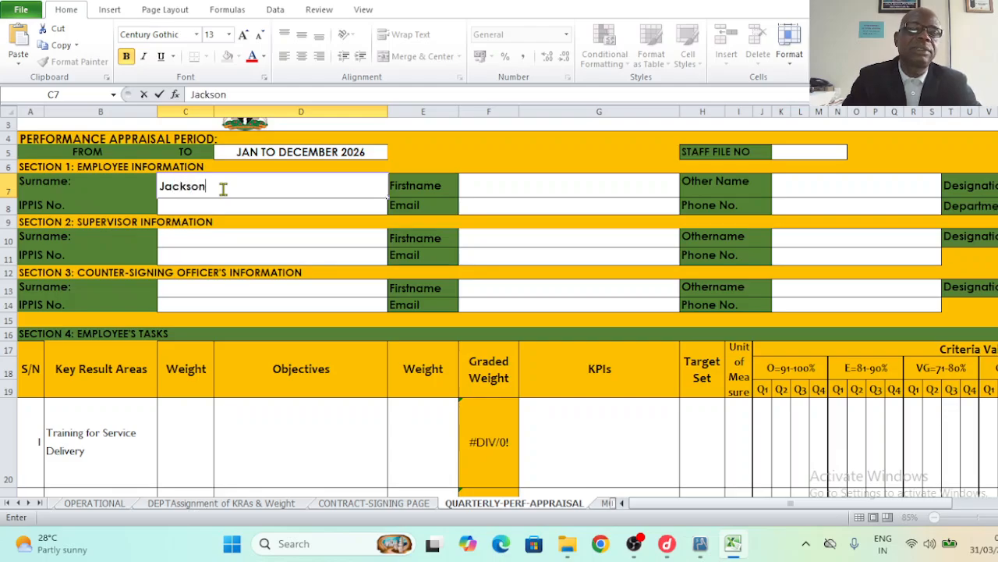
- Enter the employee's surname, first name and other name in the employee section
{"action": "left_click", "coordinate": [518, 188]}
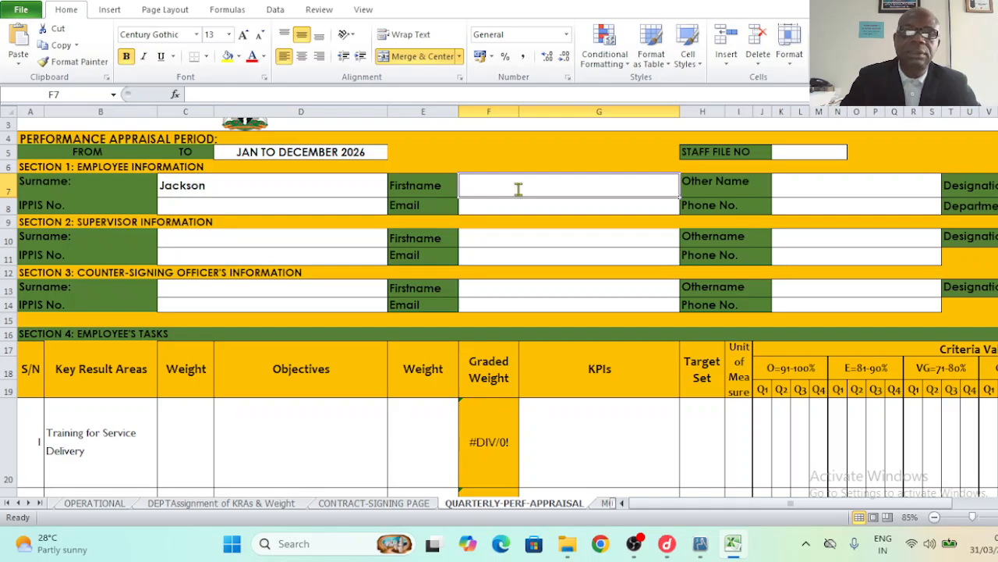
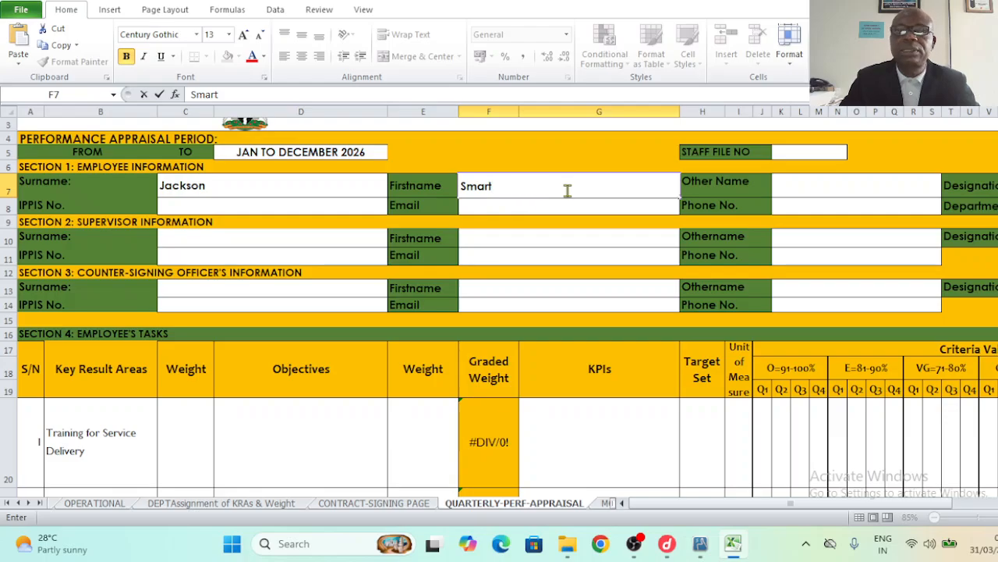
{"action": "left_click", "coordinate": [808, 184]}
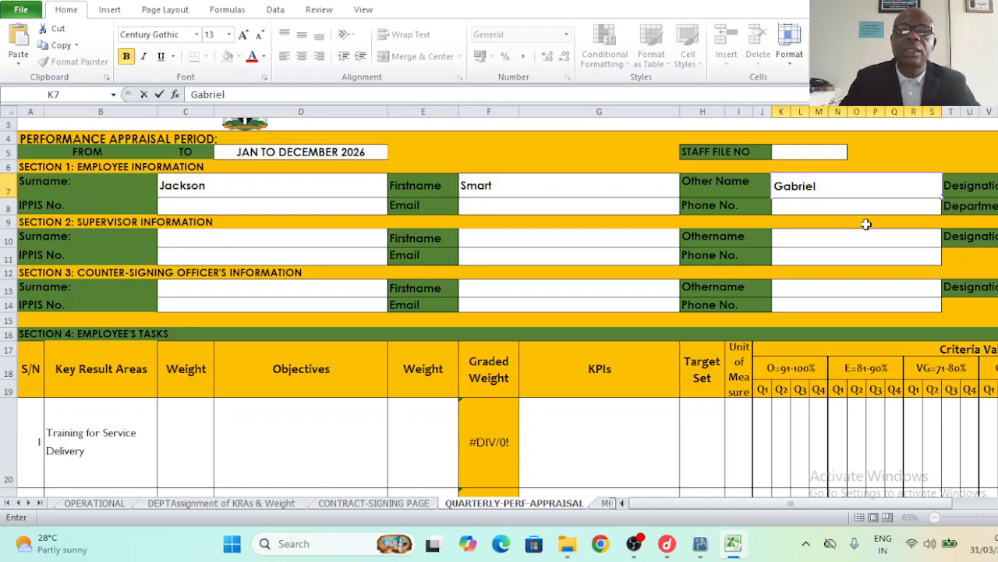
- Fill in the employee's IPPIS number, e-mail address and phone number
{"action": "left_click", "coordinate": [216, 207]}
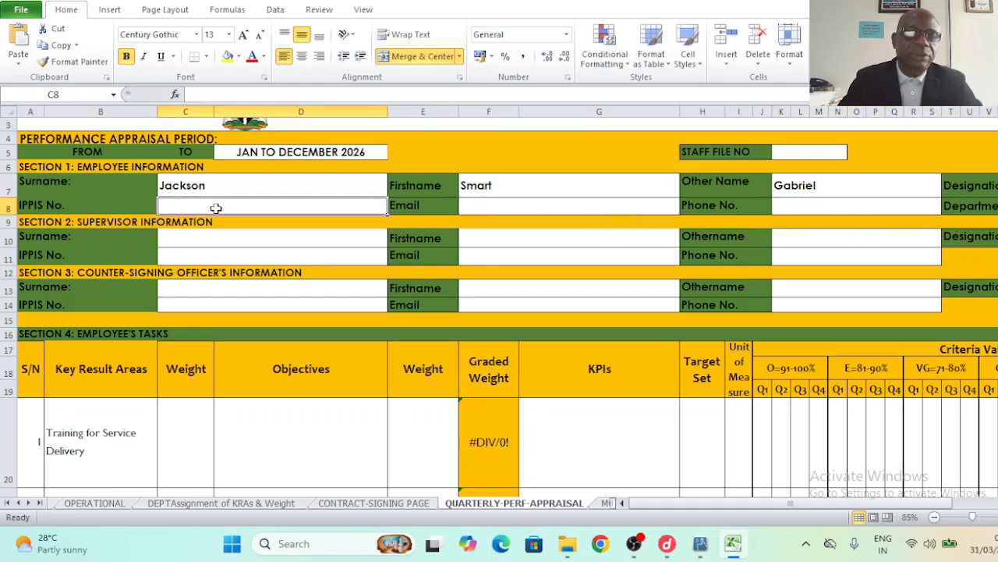
{"action": "type", "text": "12345"}
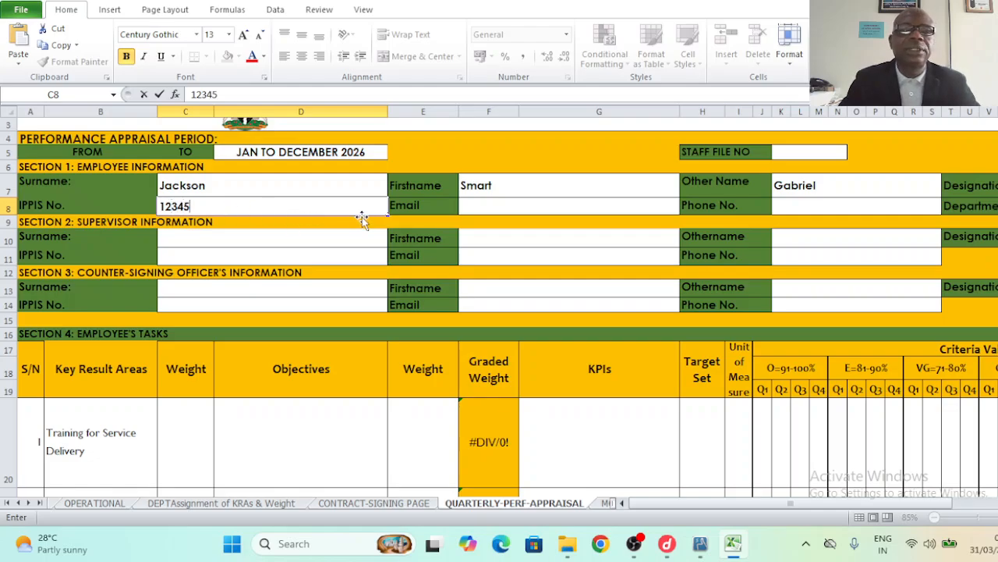
{"action": "type", "text": "6"}
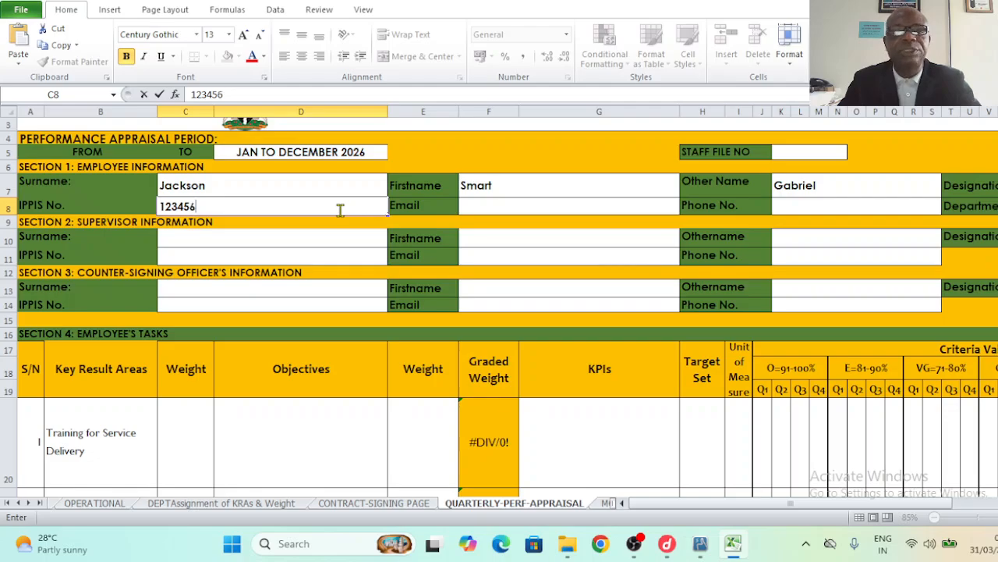
{"action": "left_click", "coordinate": [523, 205]}
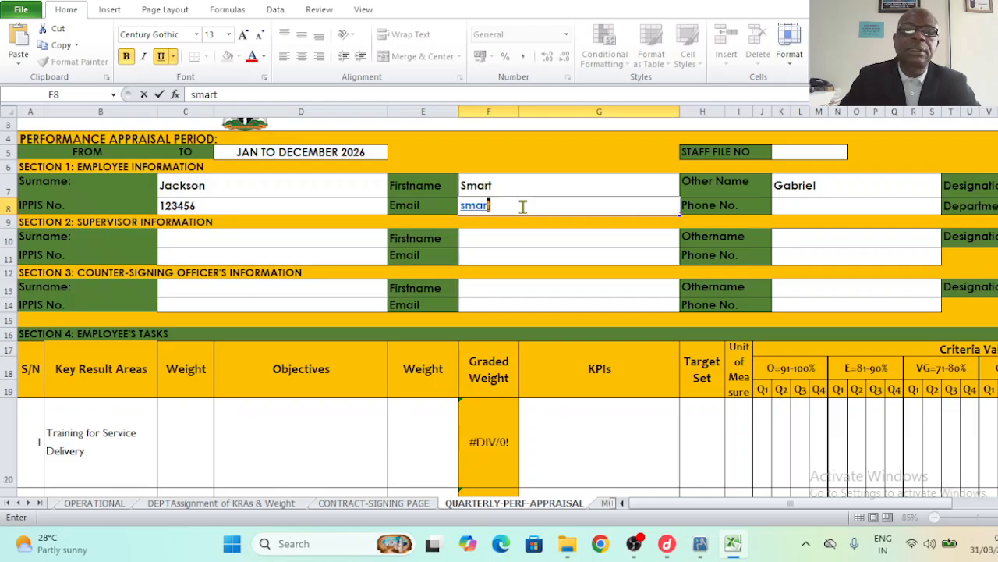
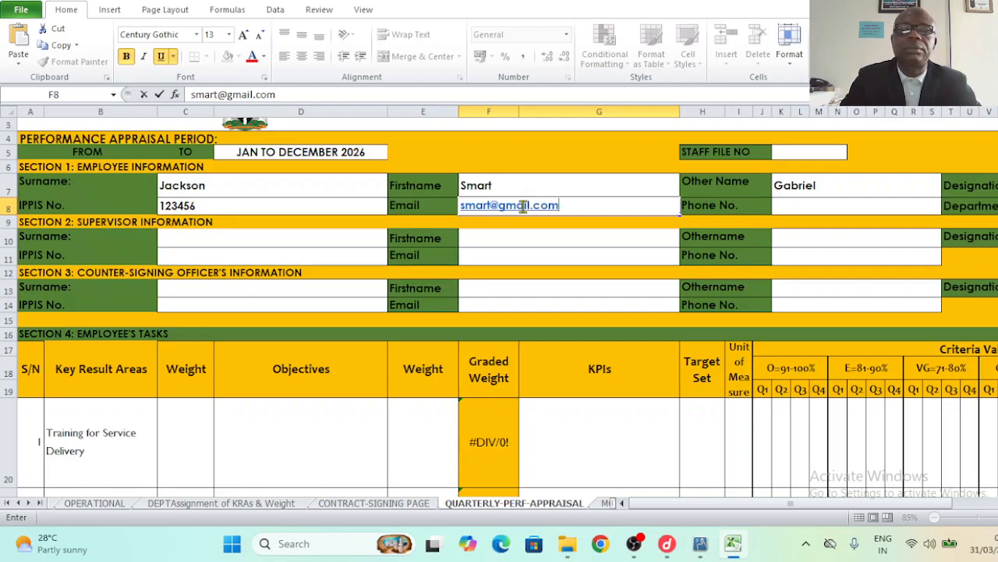
{"action": "left_click", "coordinate": [803, 210]}
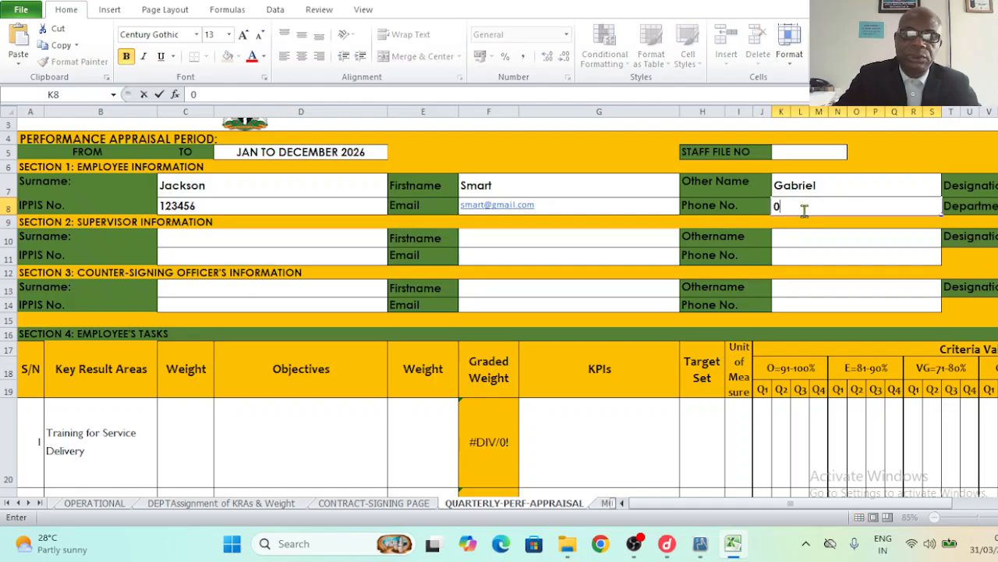
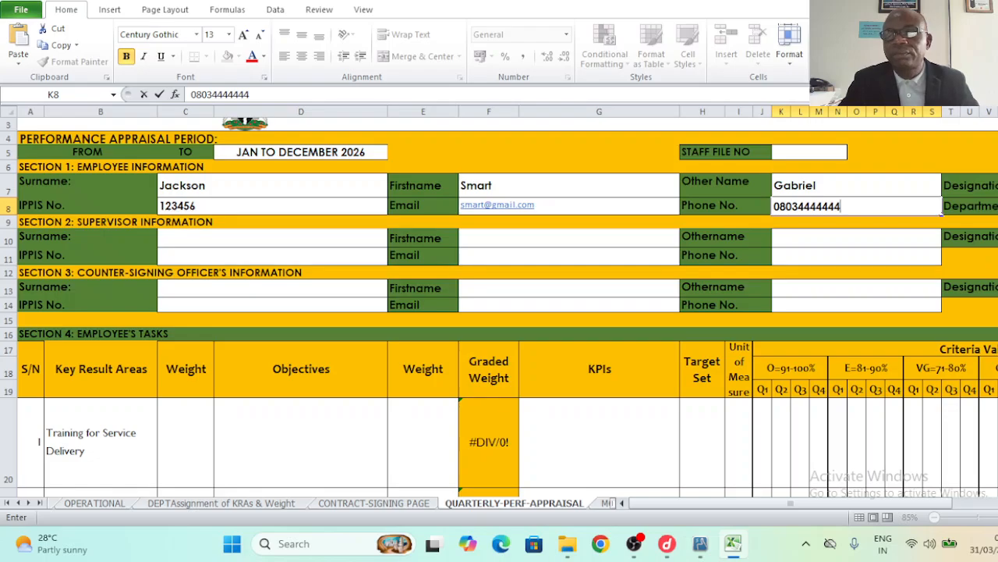
- Enter the staff file number, designation 'Admin. Officer II' and department 'Administration'
{"action": "scroll", "coordinate": [507, 304], "scroll_direction": "right", "scroll_amount": 3}
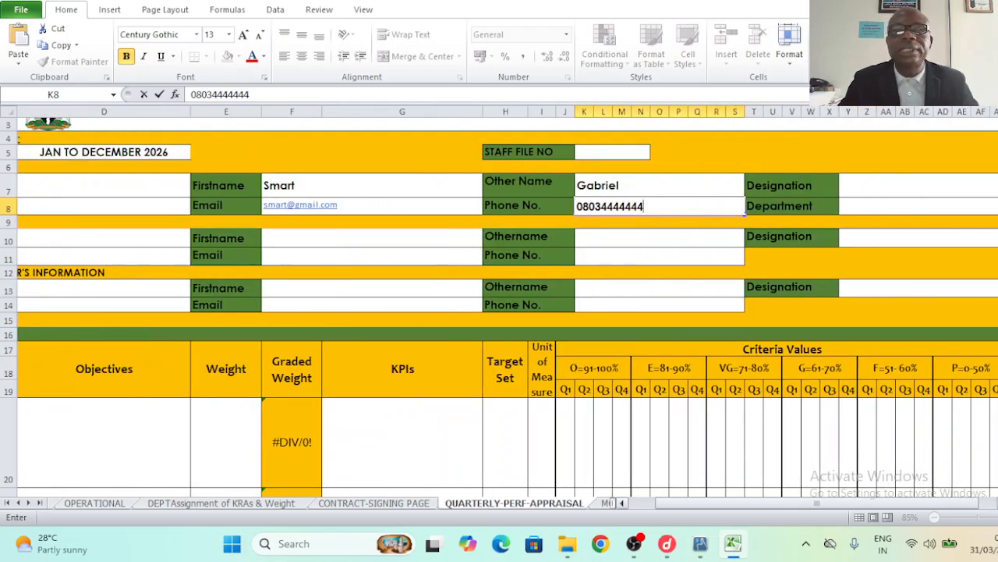
{"action": "left_click", "coordinate": [593, 153]}
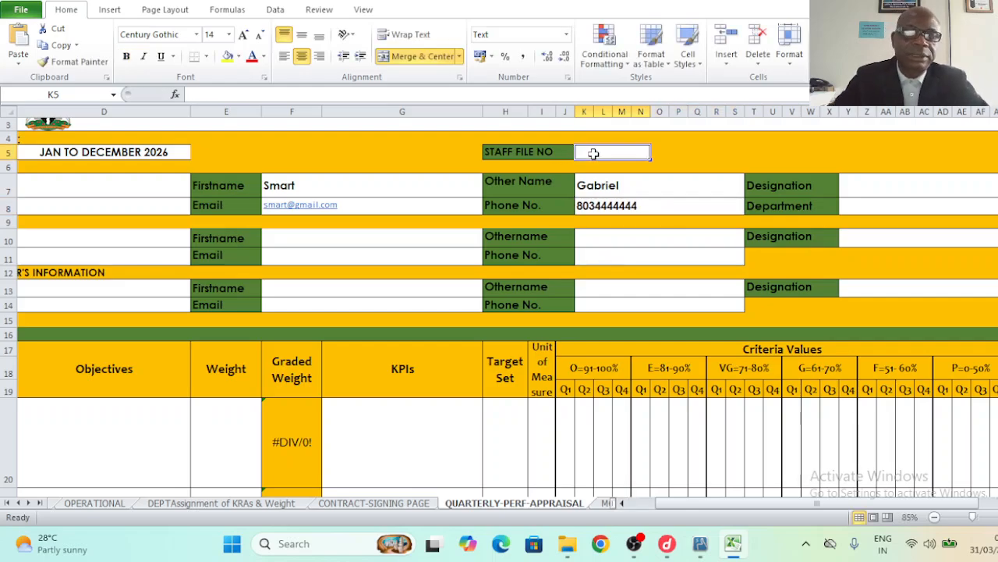
{"action": "type", "text": "1000"}
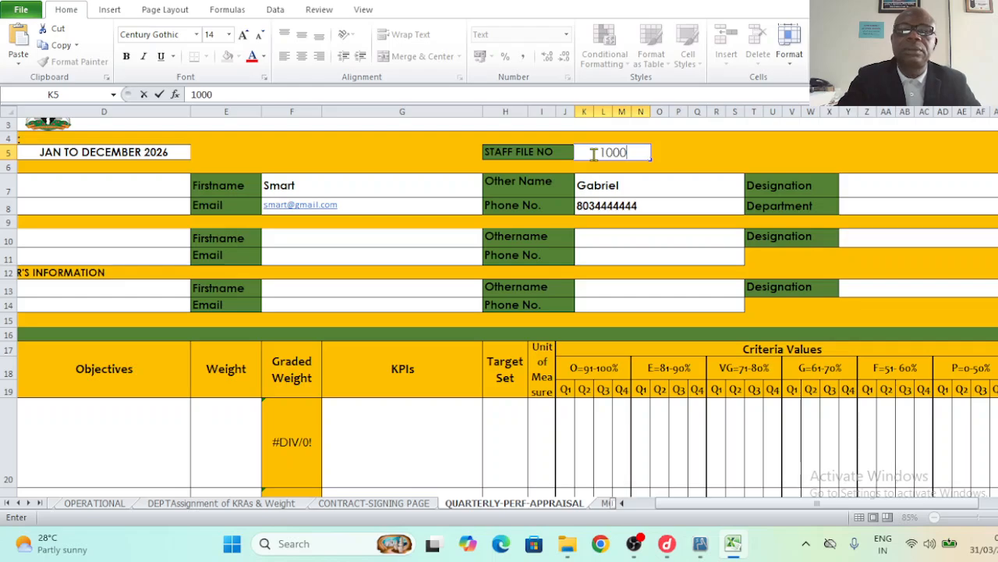
{"action": "left_click", "coordinate": [865, 189]}
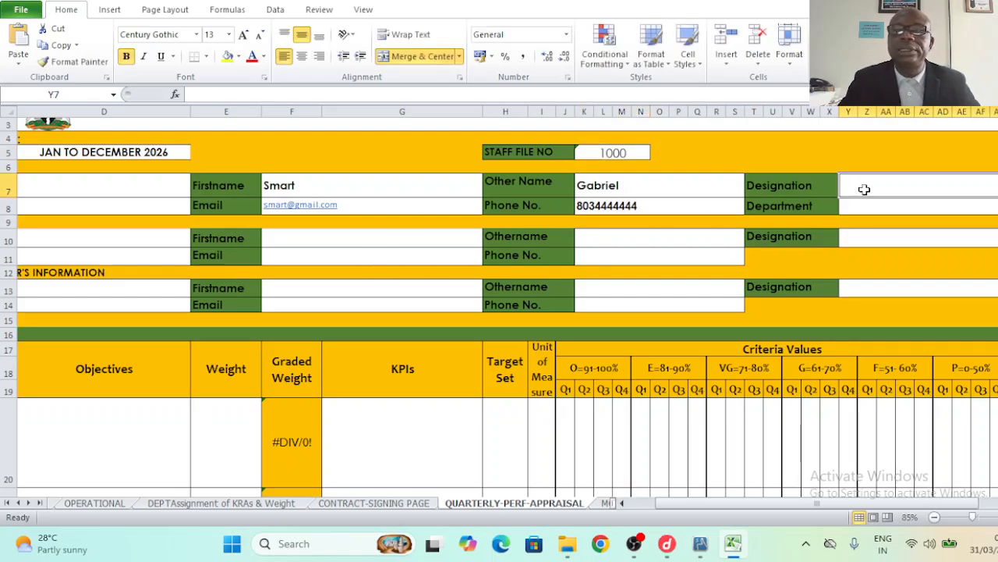
{"action": "type", "text": "Admi"}
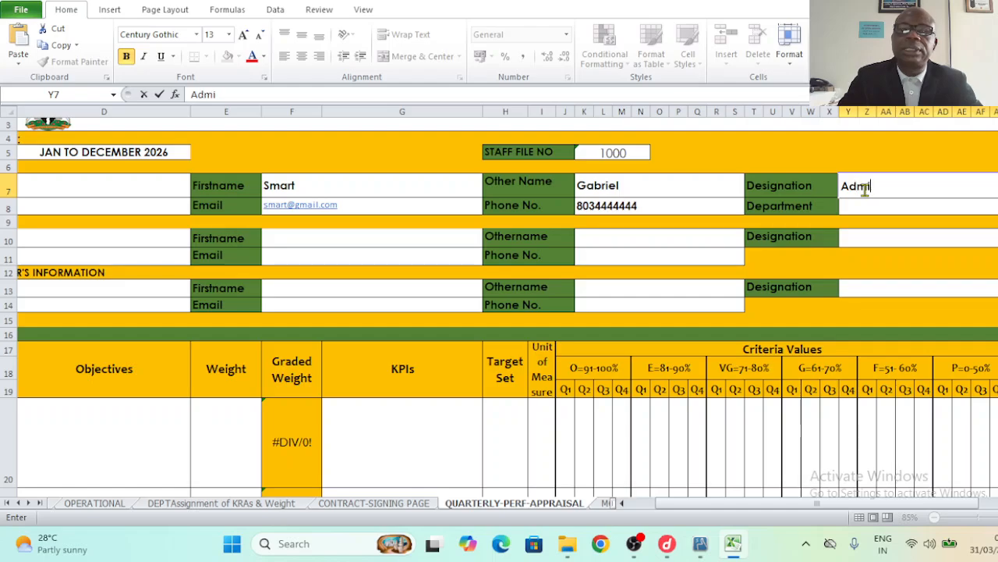
{"action": "type", "text": "n. Offic"}
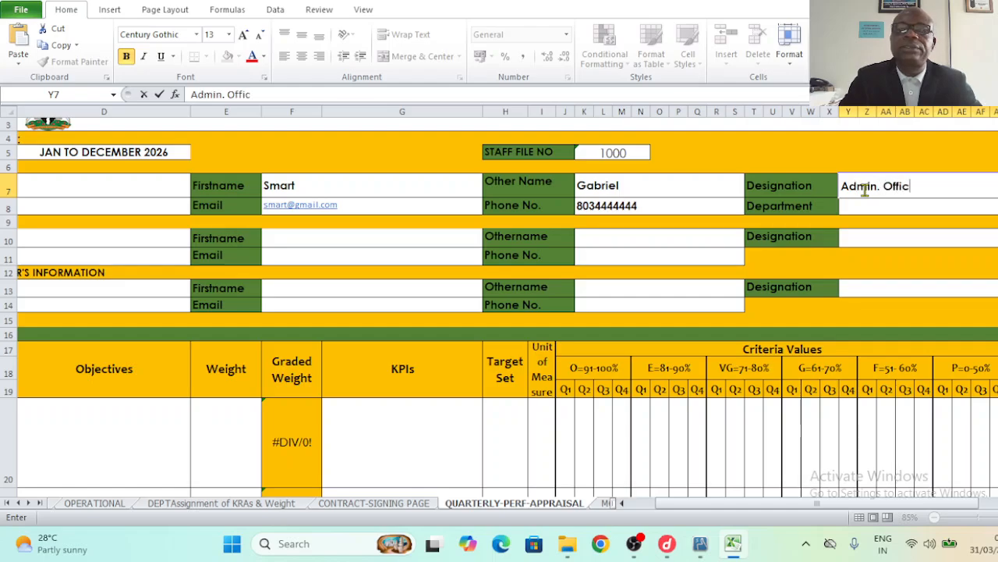
{"action": "type", "text": "er II"}
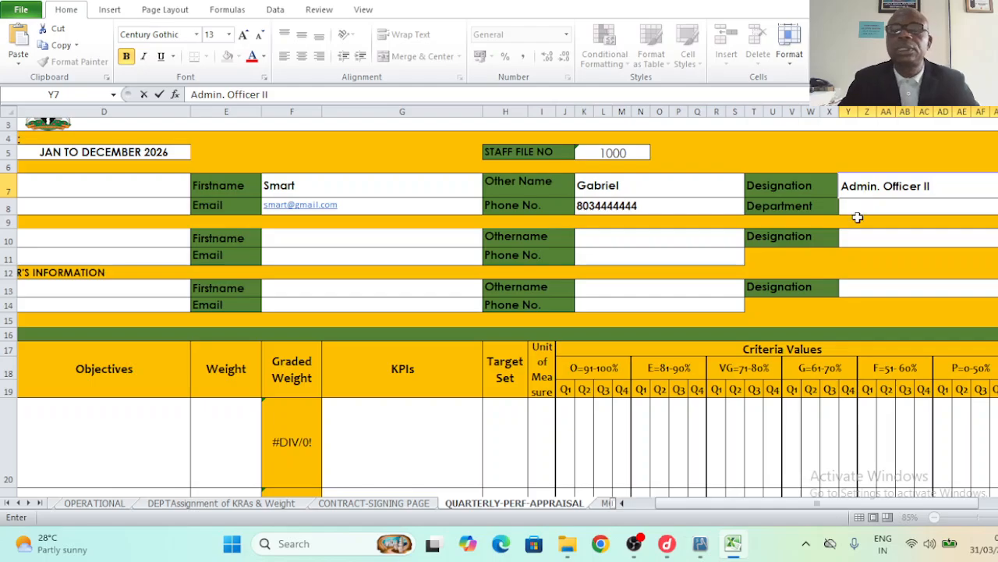
{"action": "left_click", "coordinate": [856, 205]}
{"action": "type", "text": "A"}
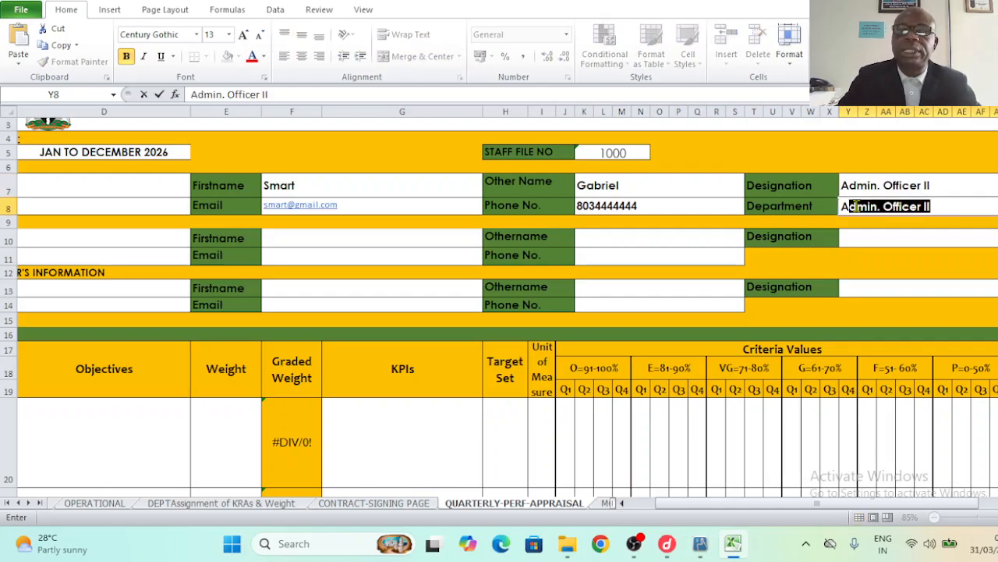
{"action": "type", "text": "dministration"}
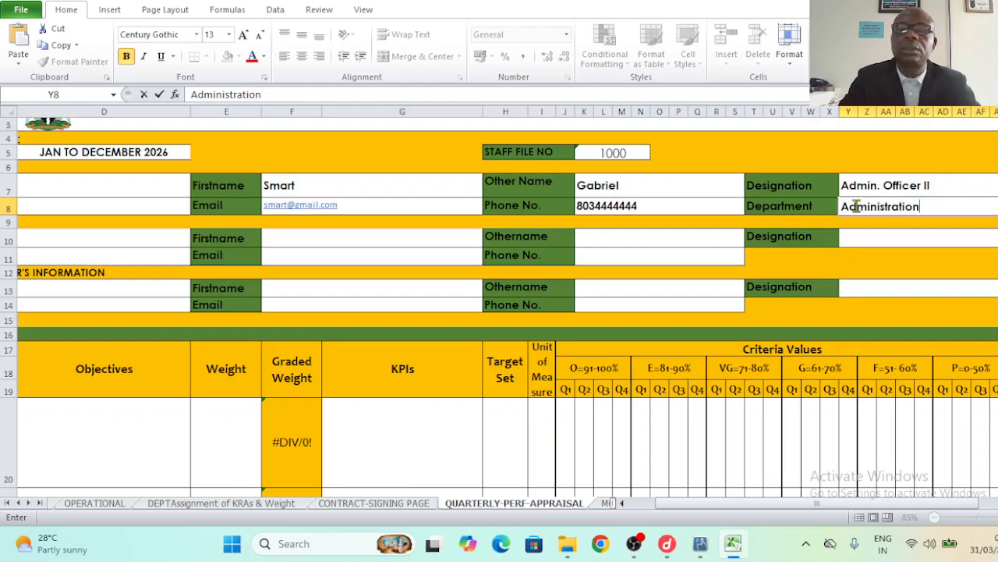
{"action": "left_click", "coordinate": [84, 243]}
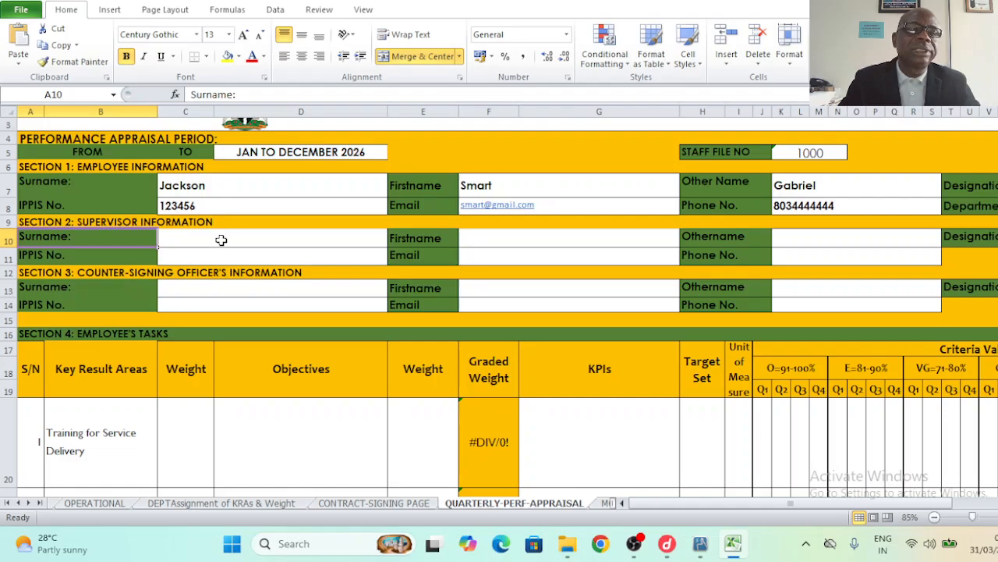
- Enter the supervisor's surname in C10, first name in F10 and IPPIS number in C11
{"action": "left_click", "coordinate": [222, 240]}
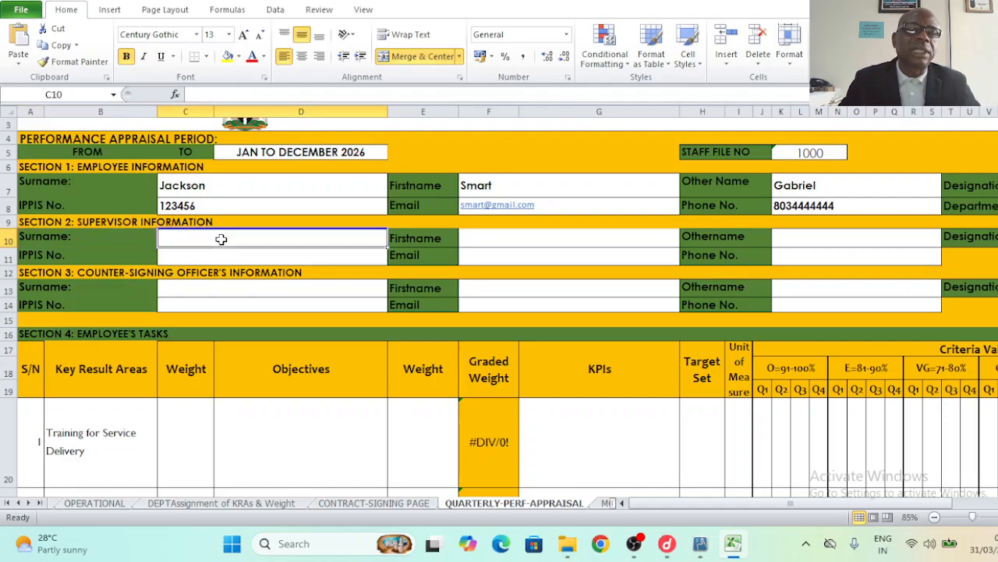
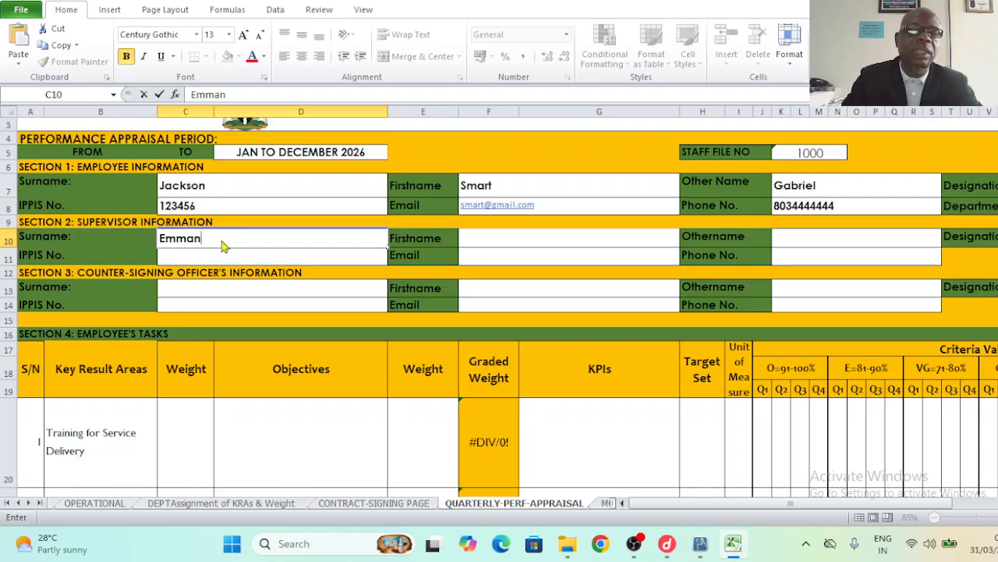
{"action": "left_click", "coordinate": [478, 244]}
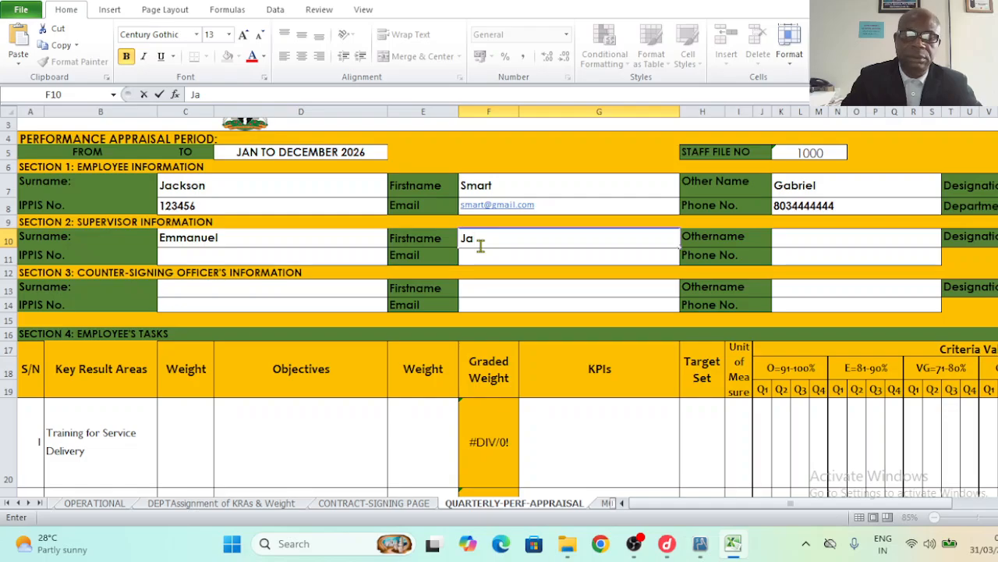
{"action": "left_click", "coordinate": [804, 248]}
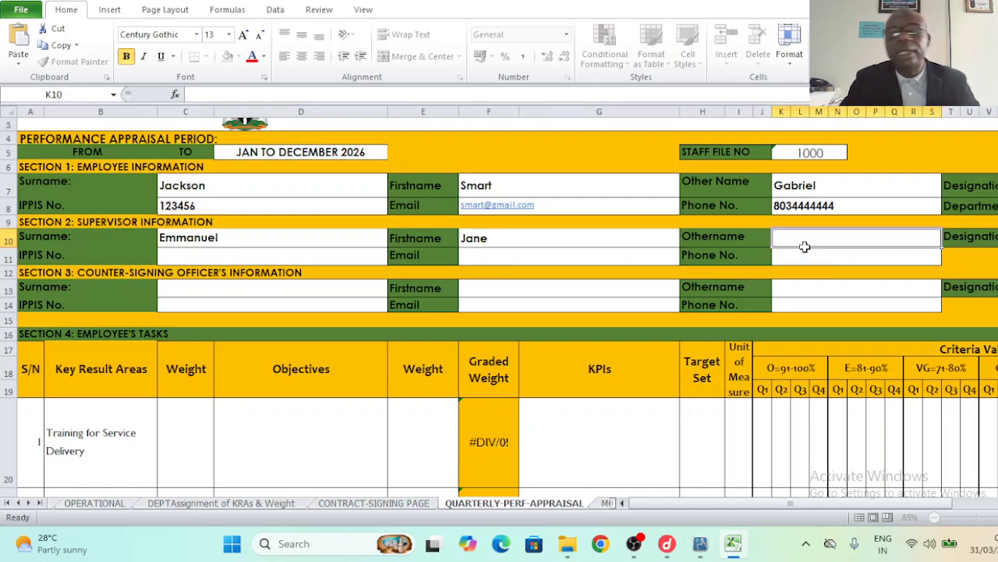
{"action": "left_click", "coordinate": [237, 261]}
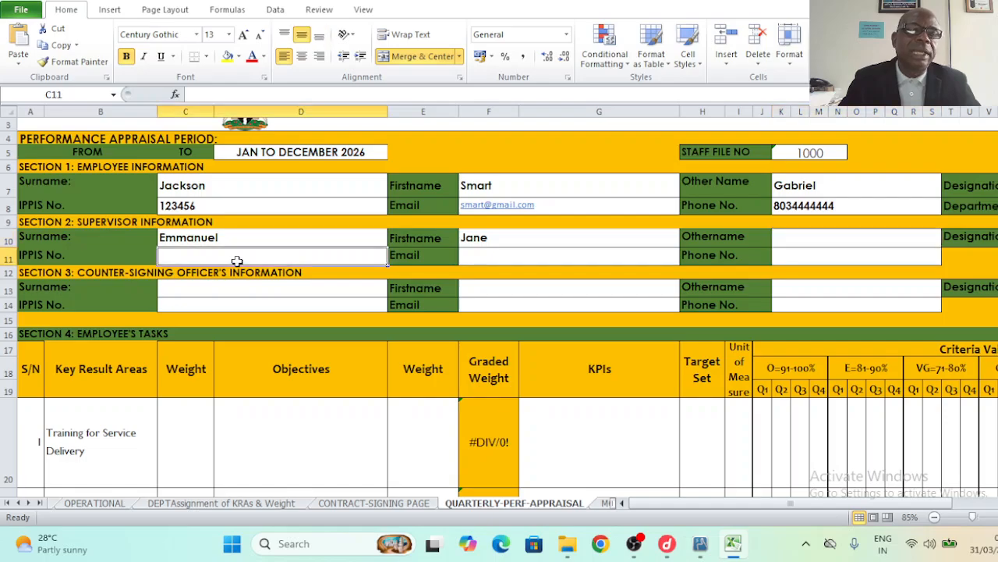
{"action": "type", "text": "11"}
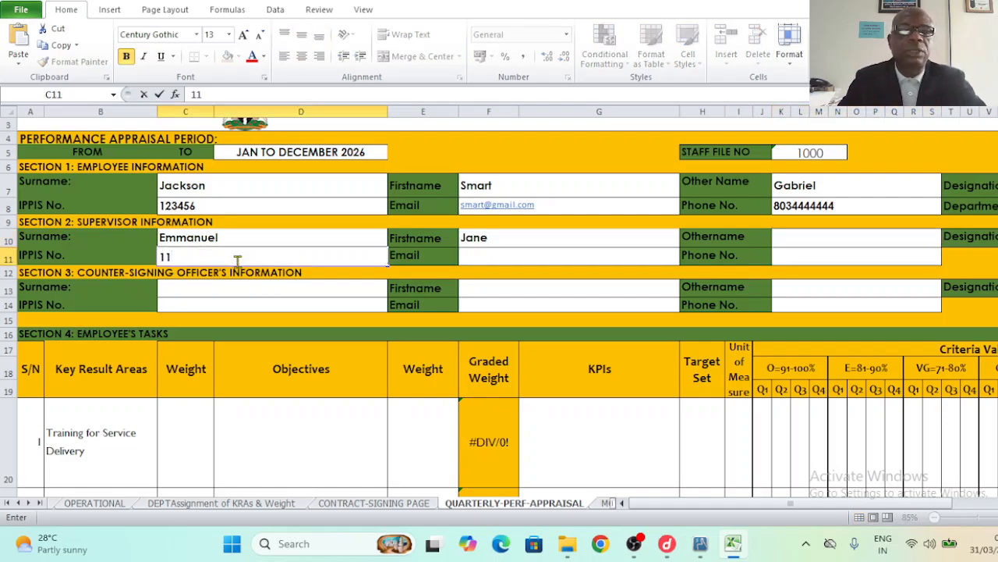
{"action": "type", "text": "2233"}
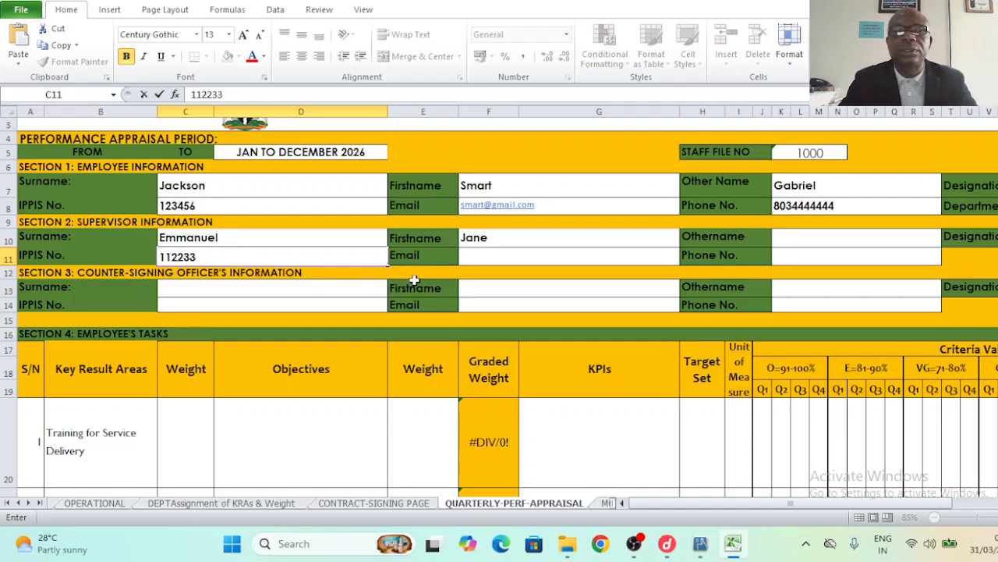
{"action": "left_click", "coordinate": [513, 266]}
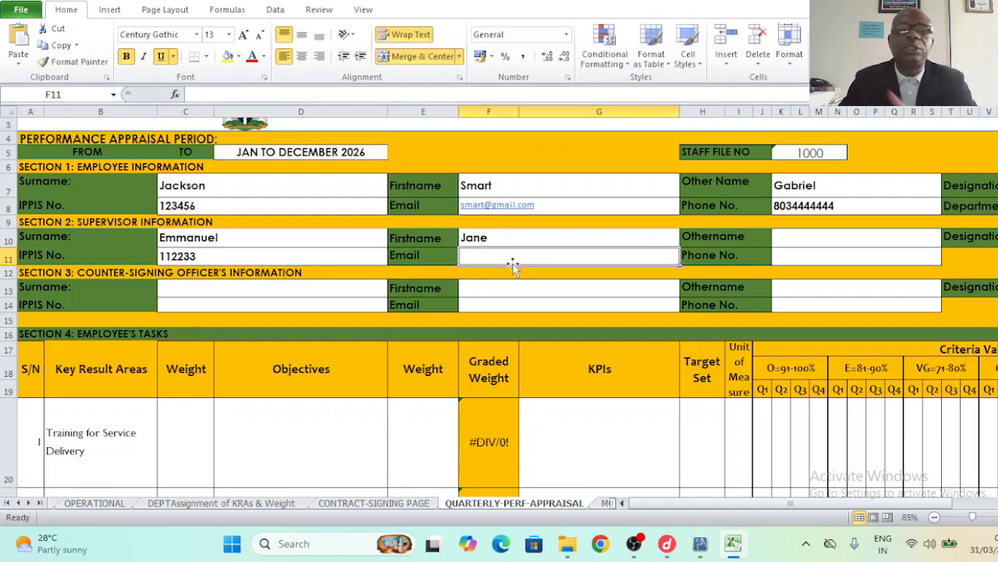
{"action": "left_click", "coordinate": [219, 292]}
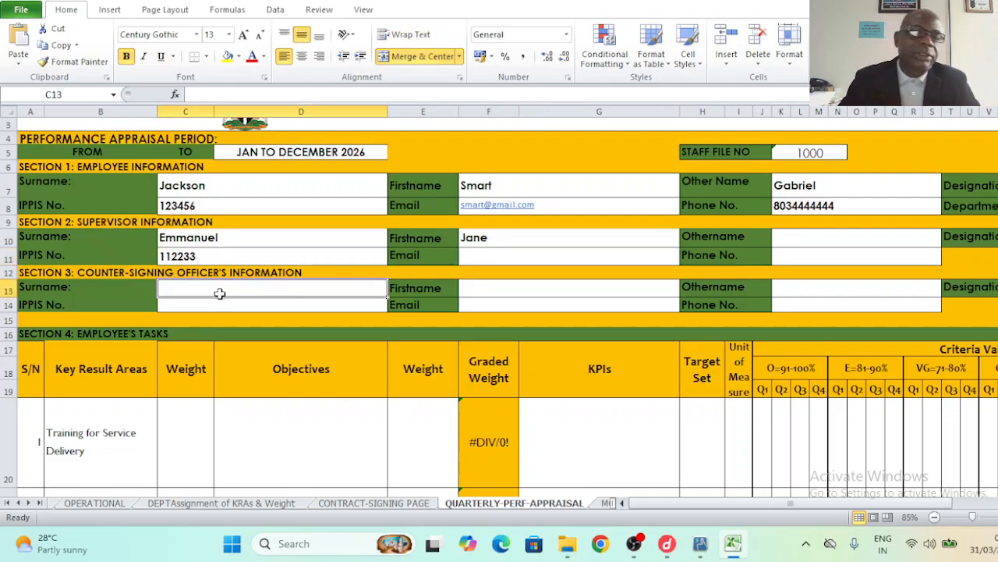
- Check the KRA weight on OPERATIONAL and enter 0.06 as the first task's Weight in C20
{"action": "left_click", "coordinate": [102, 435]}
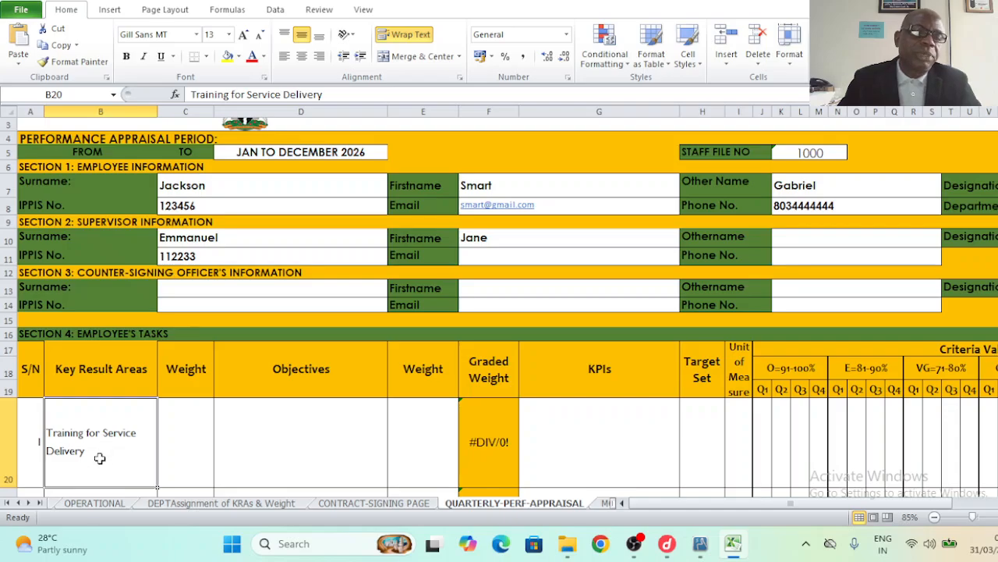
{"action": "left_click", "coordinate": [37, 443]}
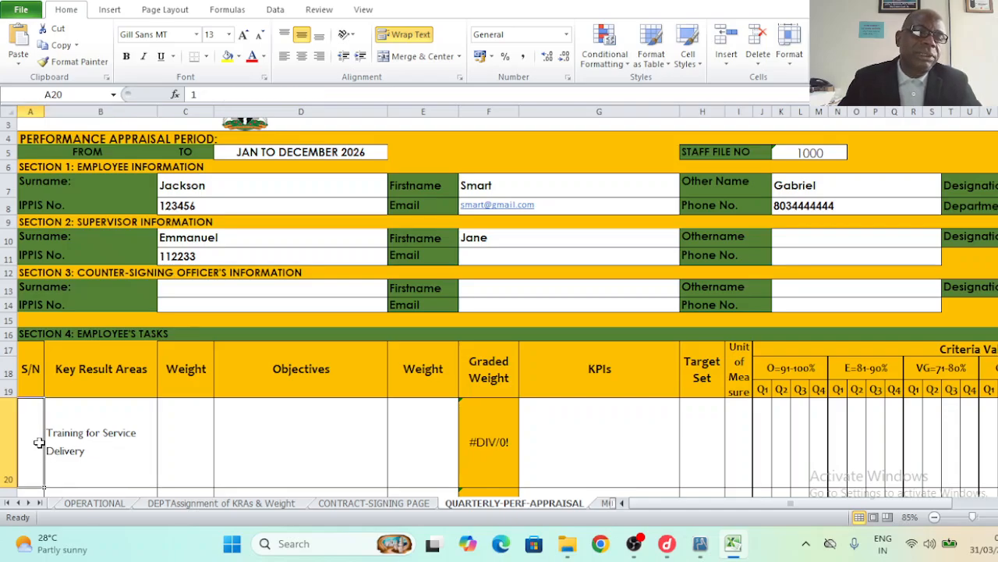
{"action": "left_click", "coordinate": [99, 450]}
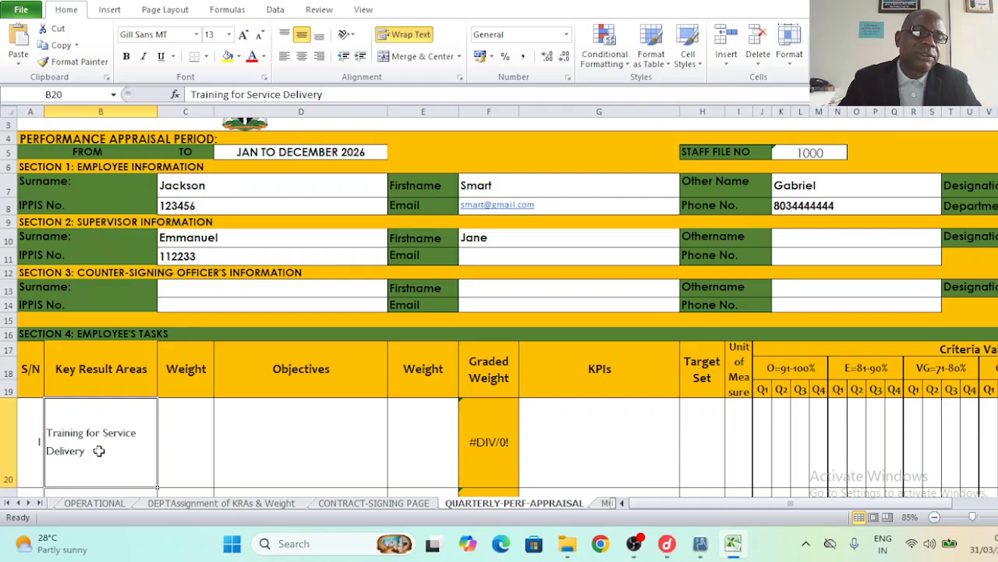
{"action": "left_click", "coordinate": [93, 503]}
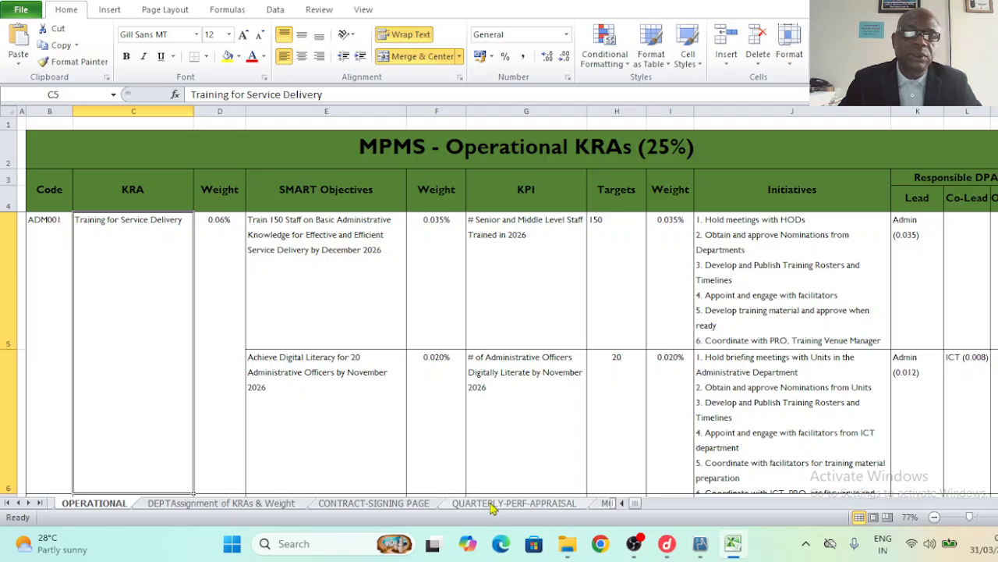
{"action": "left_click", "coordinate": [500, 508]}
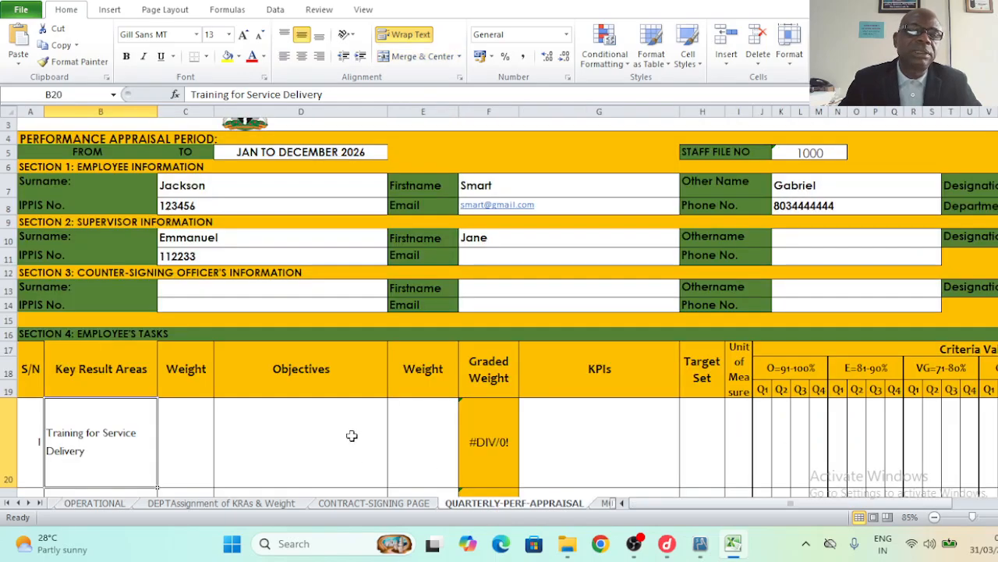
{"action": "left_click", "coordinate": [196, 428]}
{"action": "type", "text": "0.0"}
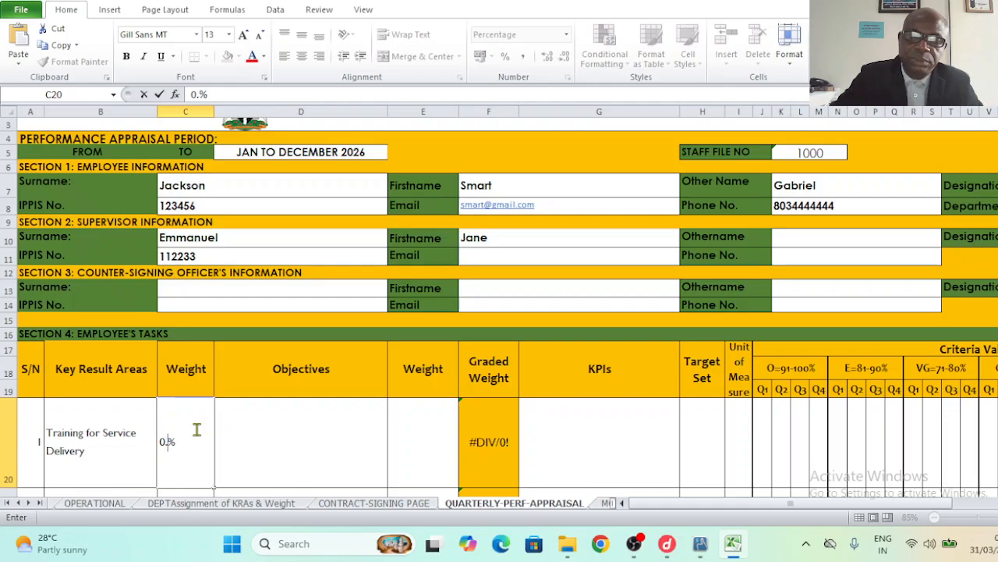
{"action": "type", "text": "6"}
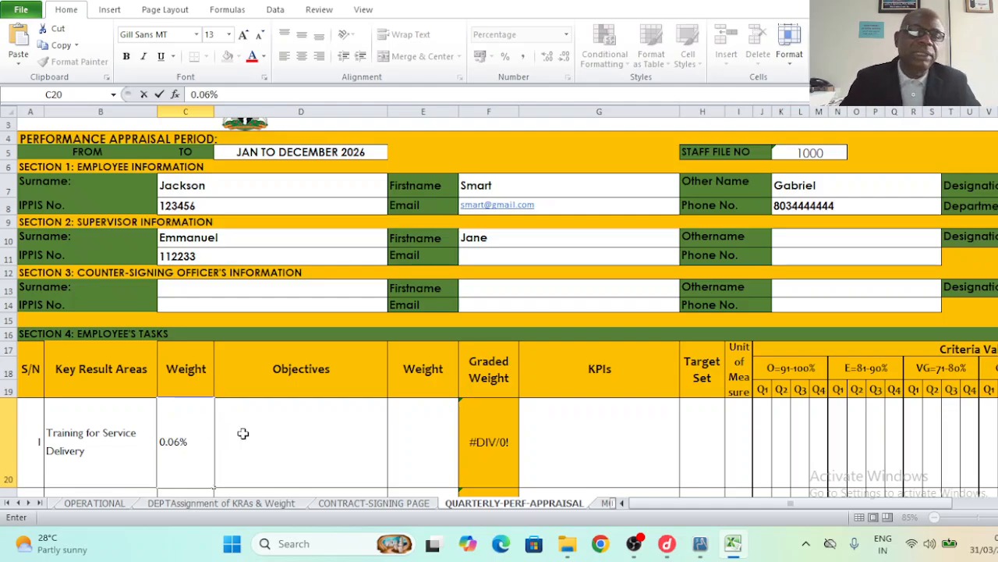
{"action": "left_click", "coordinate": [276, 439]}
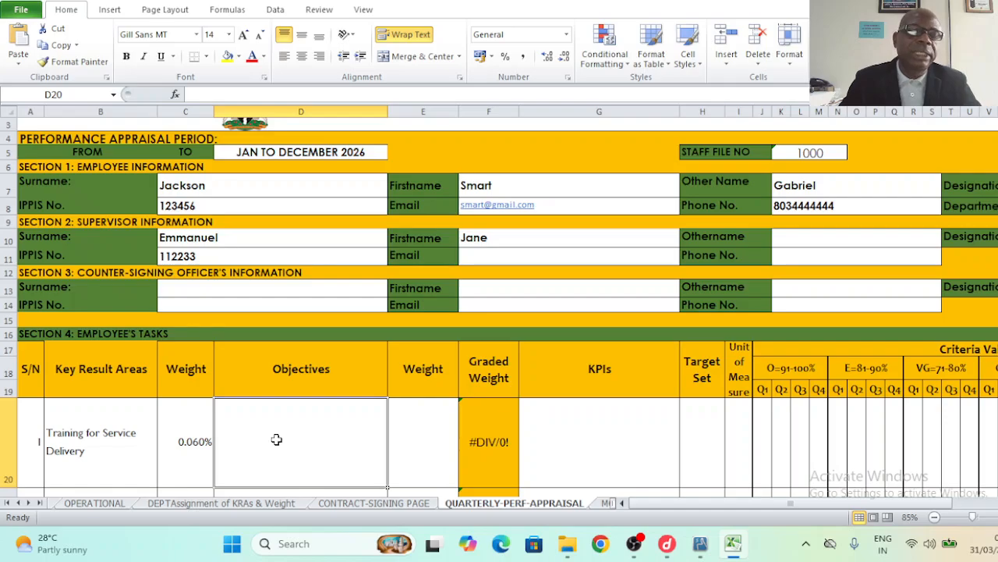
- Copy the 'Train 150 Staff…by December 2026' objective from OPERATIONAL E5 into D20
{"action": "left_click", "coordinate": [111, 505]}
{"action": "left_click", "coordinate": [359, 238]}
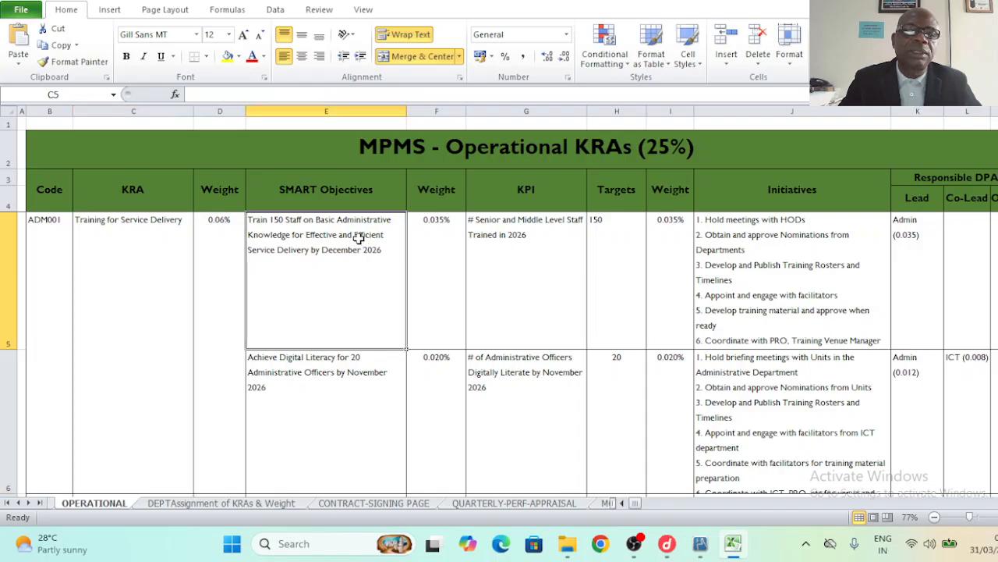
{"action": "double_click", "coordinate": [253, 222]}
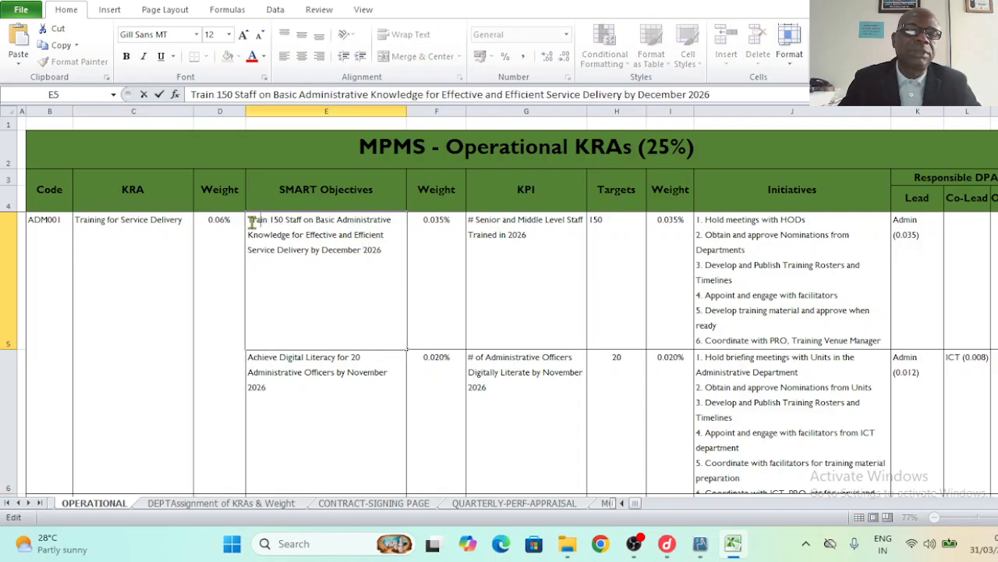
{"action": "left_click_drag", "start_coordinate": [253, 222], "coordinate": [364, 221]}
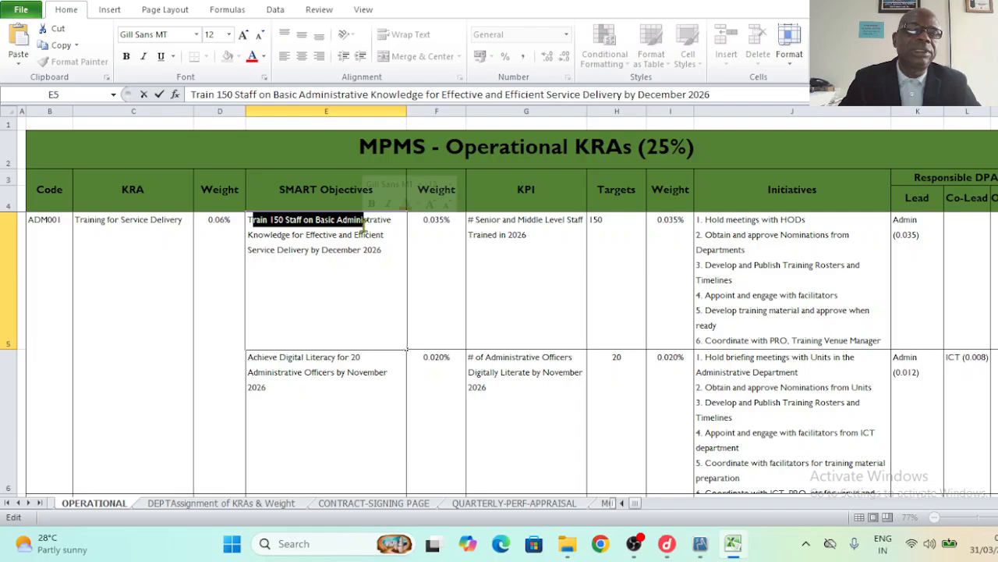
{"action": "left_click", "coordinate": [250, 222]}
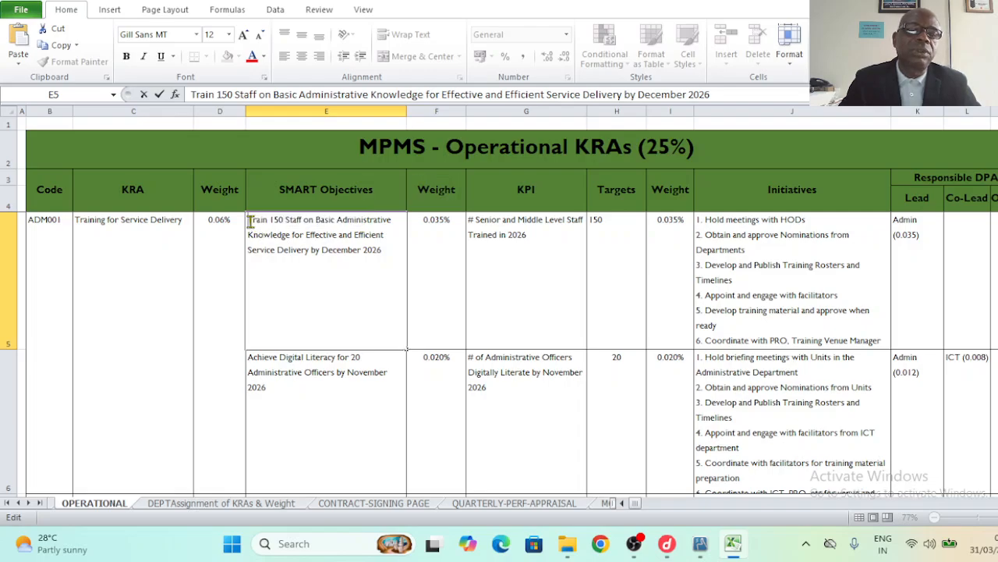
{"action": "left_click_drag", "start_coordinate": [250, 222], "coordinate": [384, 249]}
{"action": "key", "text": "ctrl+c"}
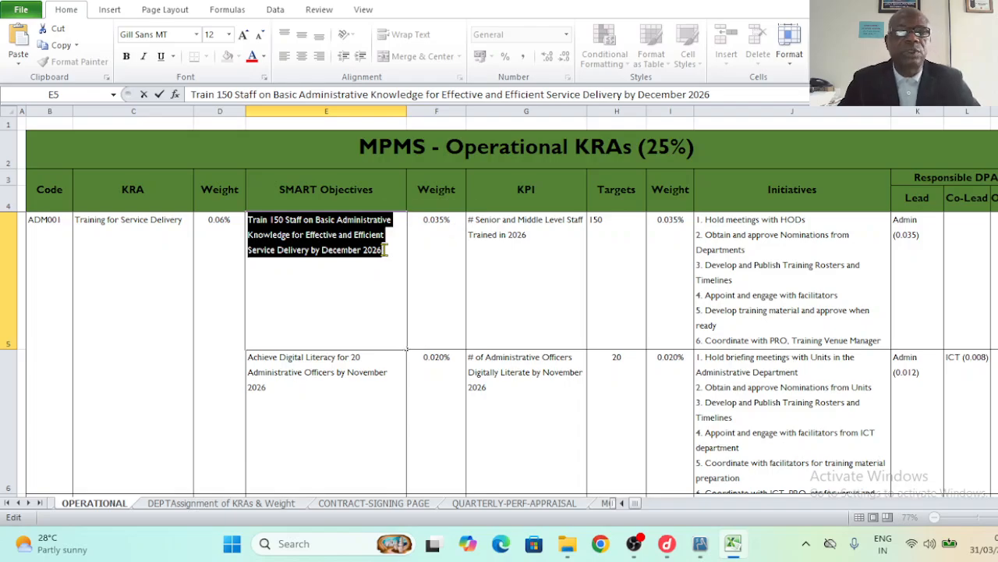
{"action": "left_click", "coordinate": [535, 506]}
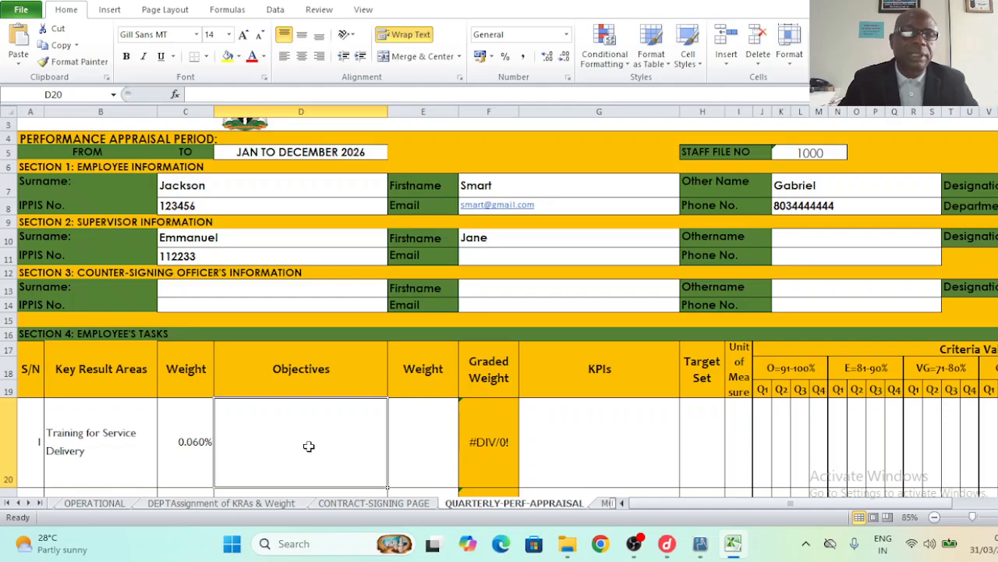
{"action": "key", "text": "ctrl+v"}
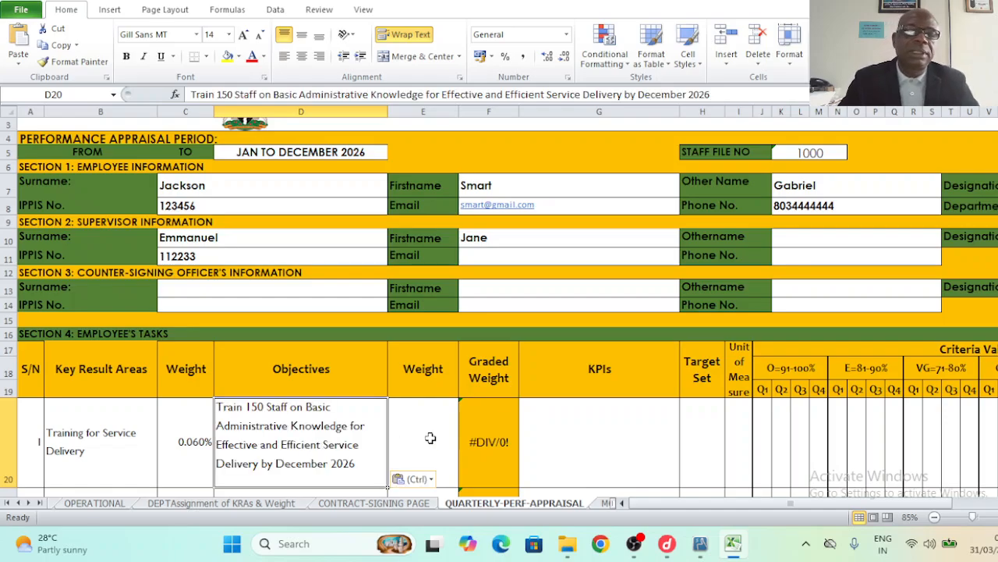
{"action": "left_click", "coordinate": [432, 437]}
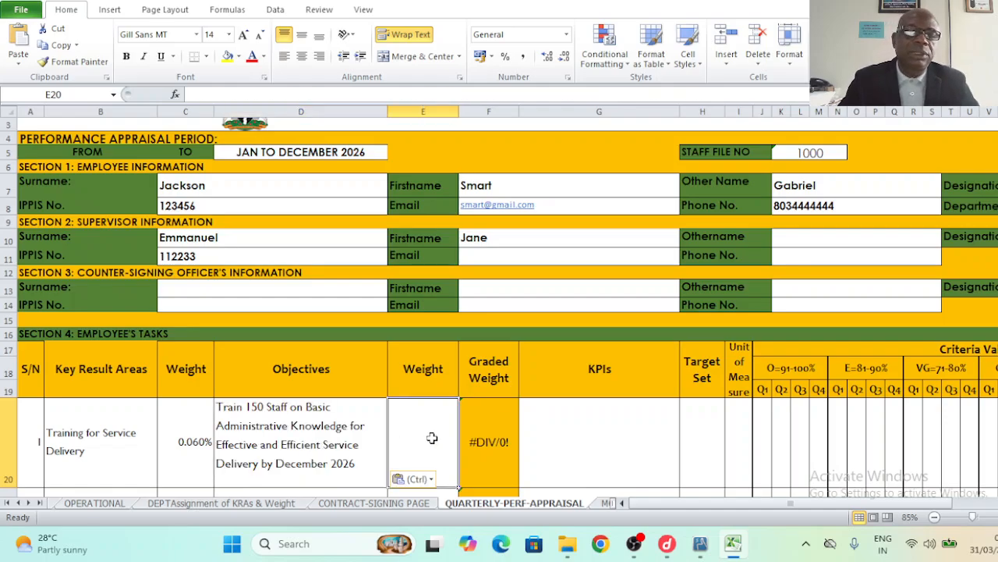
- Set the objective's Weight in E20 to 0.35, undoing a stray paste, so Graded Weight reads 100.00
{"action": "left_click", "coordinate": [91, 504]}
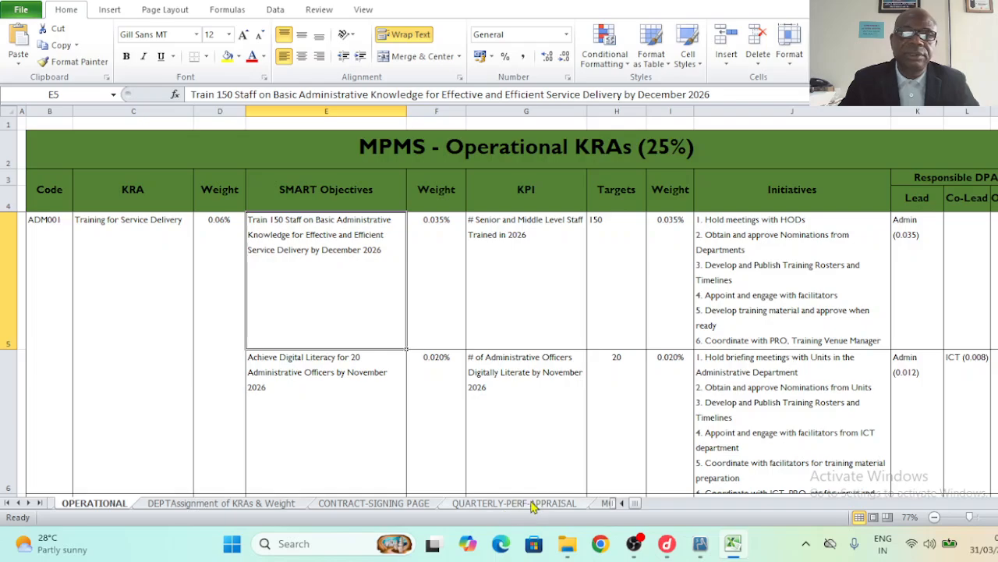
{"action": "left_click", "coordinate": [533, 505]}
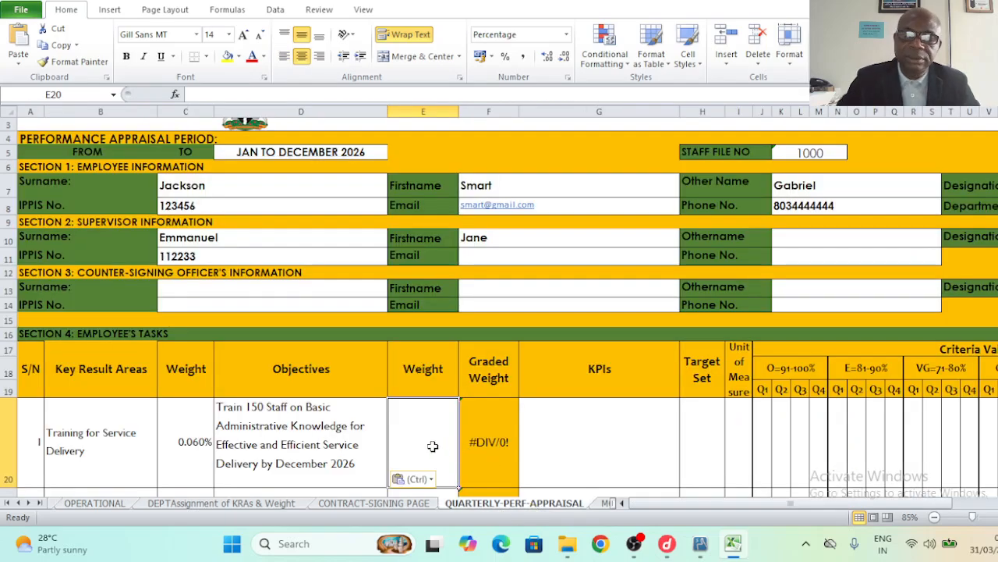
{"action": "type", "text": "0.3"}
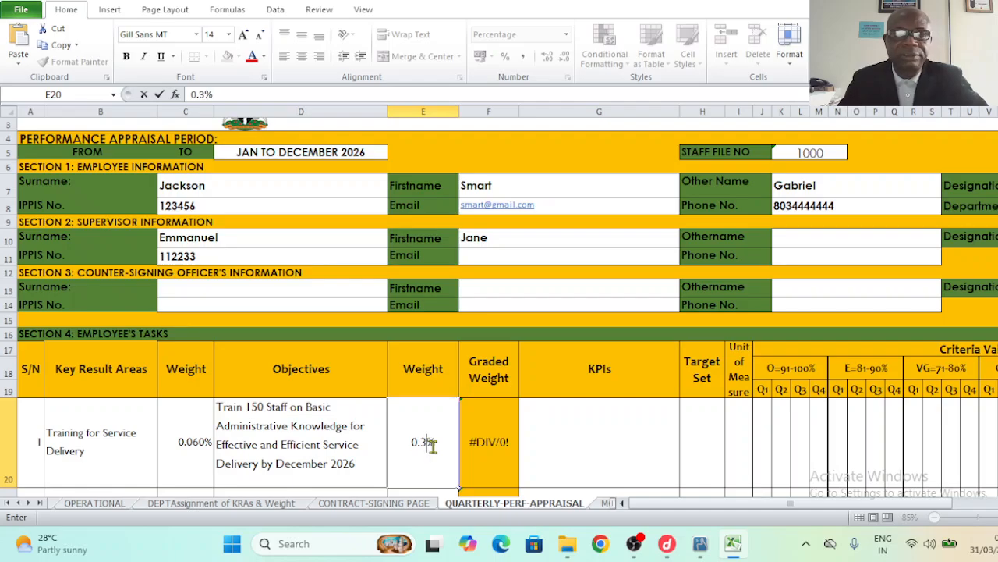
{"action": "type", "text": "5"}
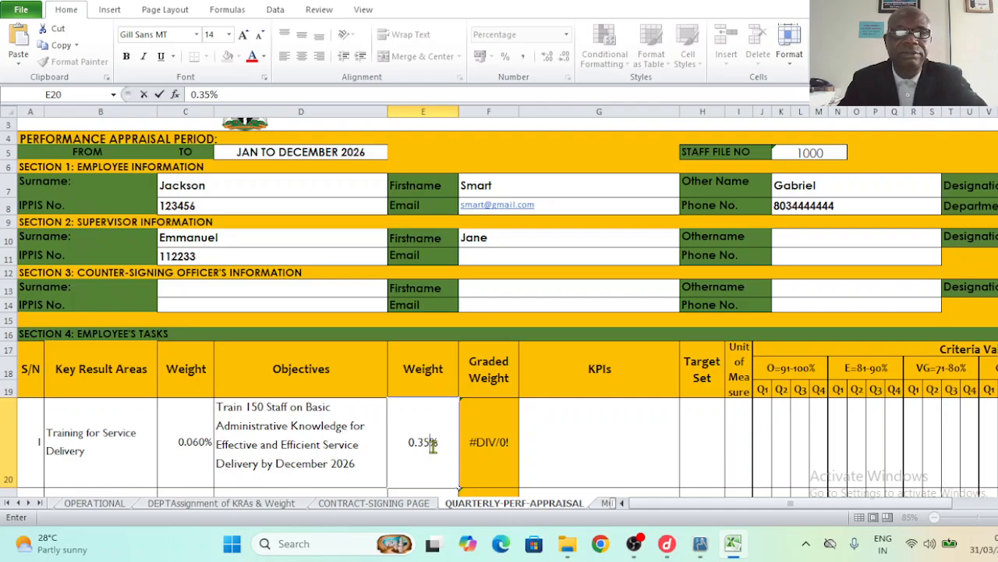
{"action": "left_click", "coordinate": [573, 444]}
{"action": "left_click", "coordinate": [507, 451]}
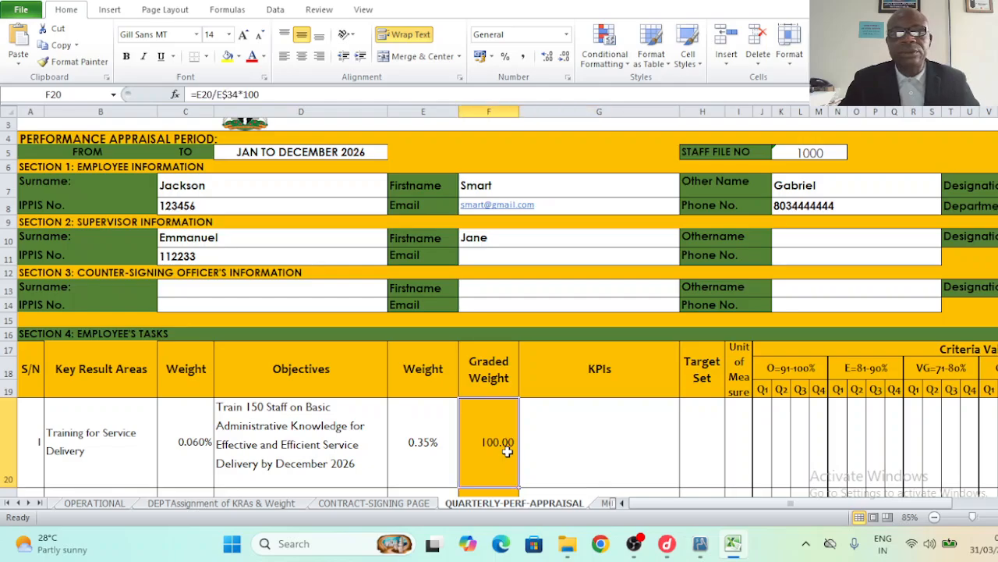
{"action": "left_click", "coordinate": [434, 446]}
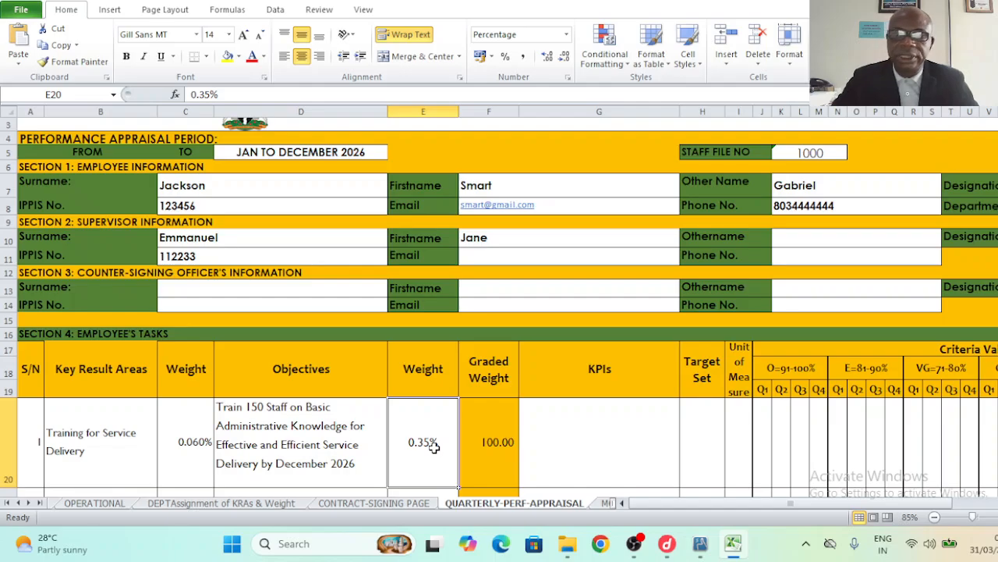
{"action": "key", "text": "Delete"}
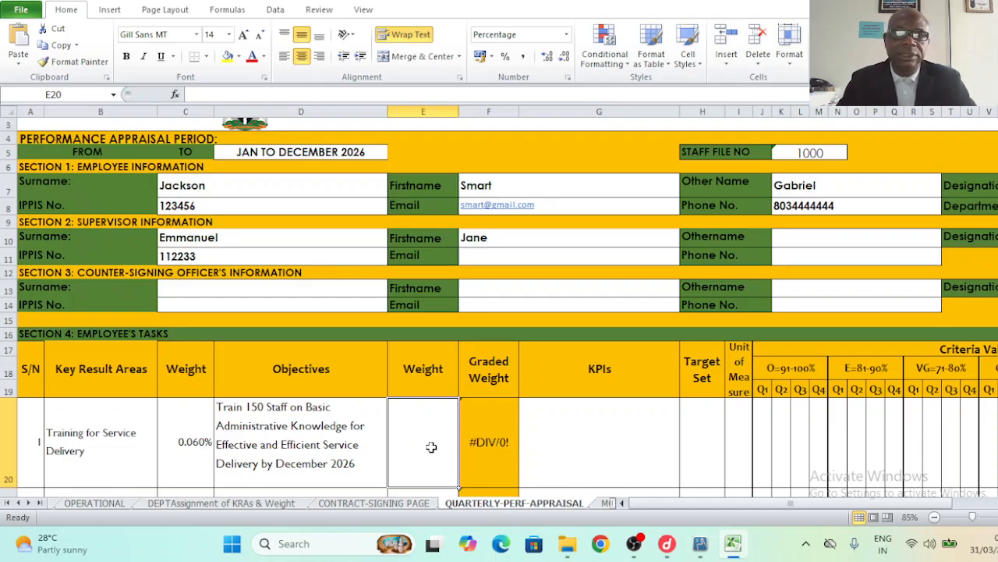
{"action": "key", "text": "ctrl+v"}
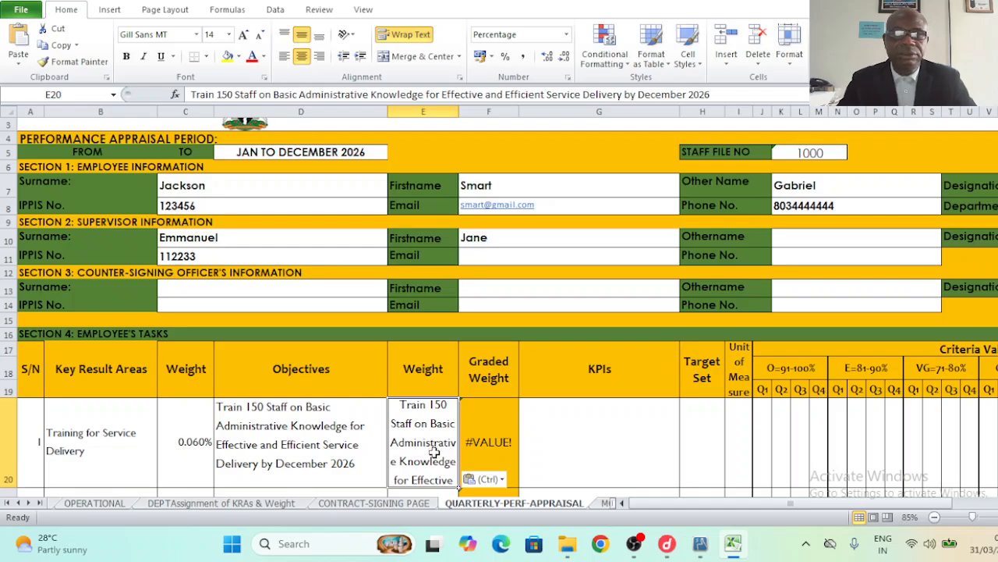
{"action": "key", "text": "ctrl+z"}
{"action": "key", "text": "ctrl+z"}
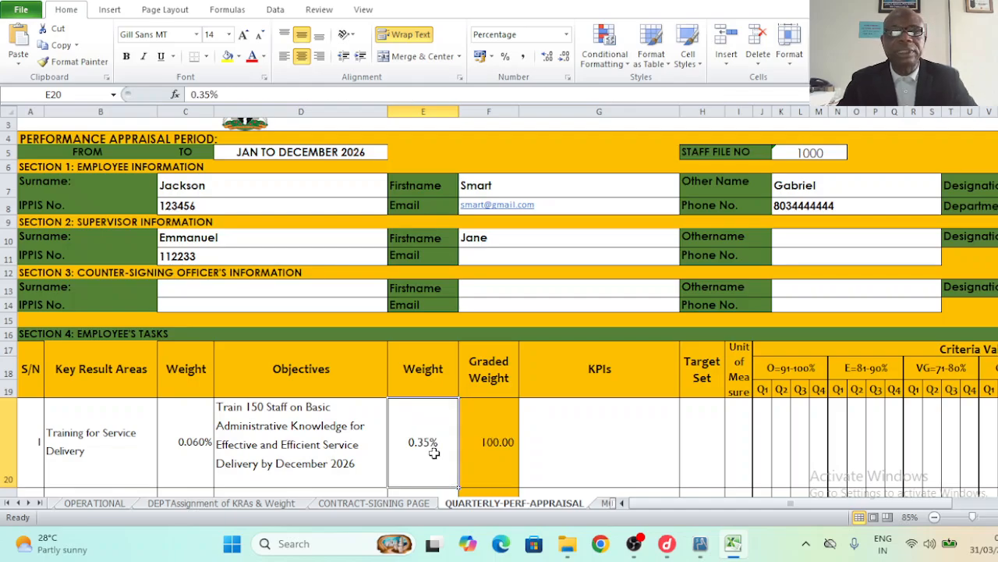
{"action": "left_click", "coordinate": [500, 454]}
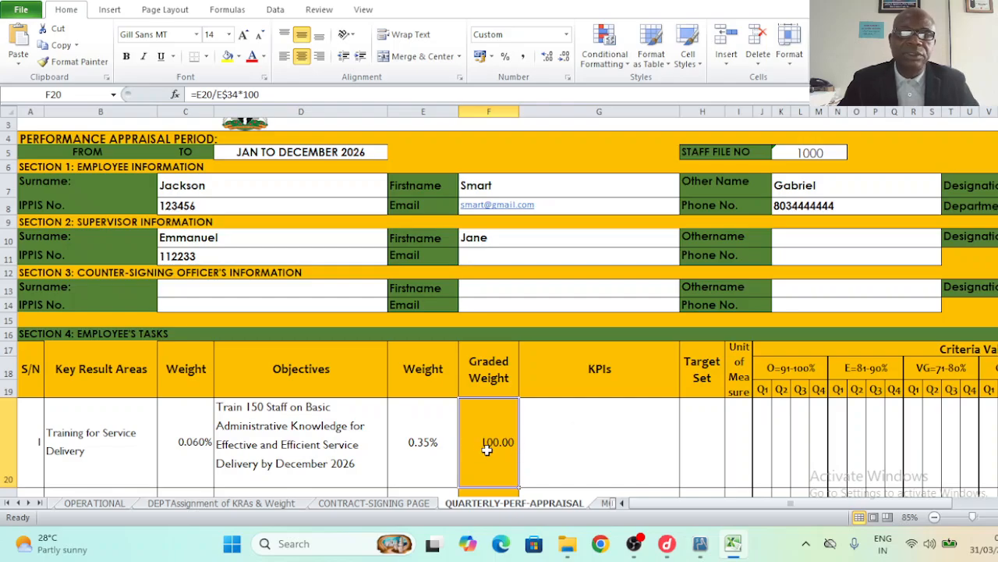
{"action": "left_click", "coordinate": [575, 451]}
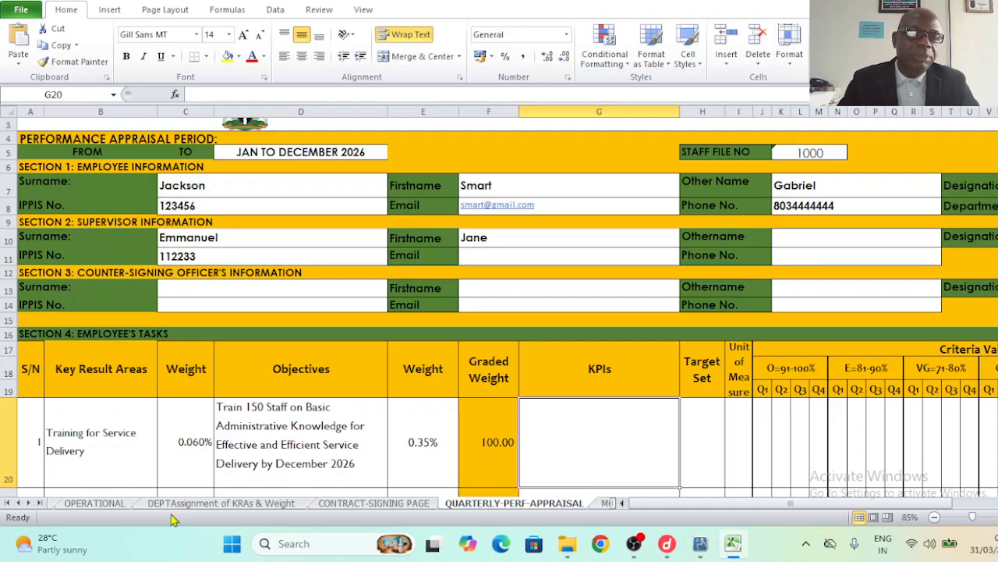
- Paste the Senior and Middle Level Staff KPI from OPERATIONAL G5 into G20 and start editing it
{"action": "left_click", "coordinate": [125, 505]}
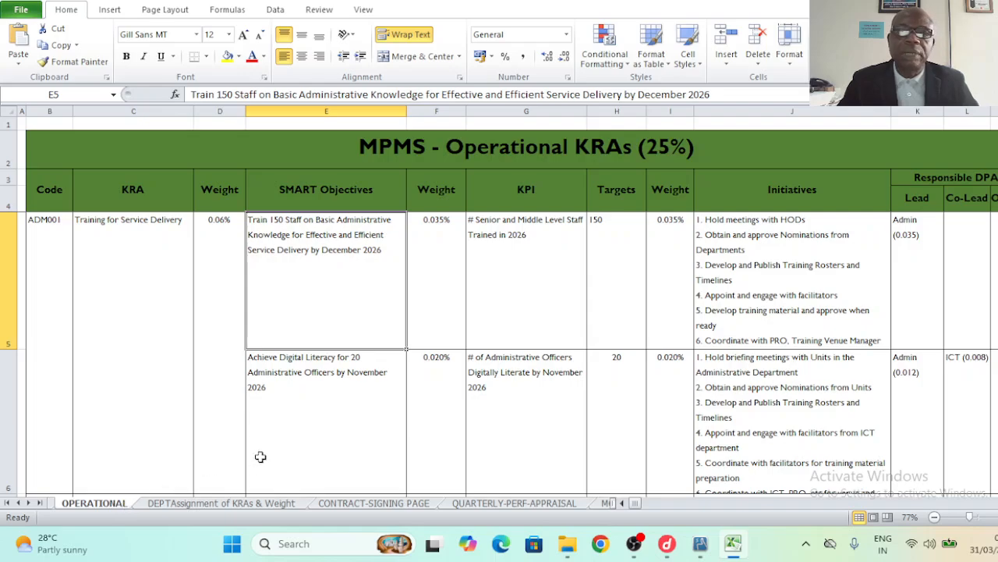
{"action": "left_click", "coordinate": [503, 257]}
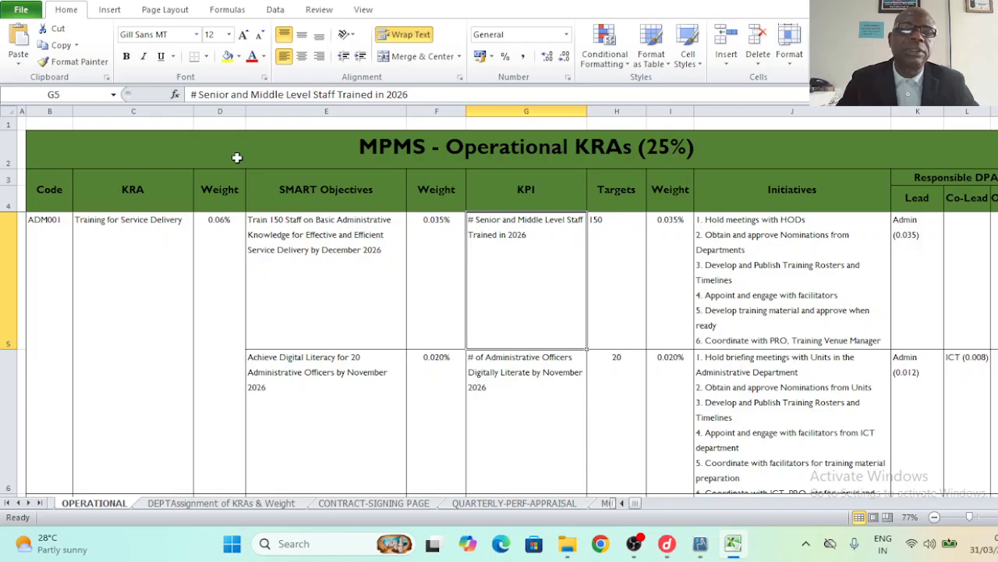
{"action": "left_click_drag", "start_coordinate": [190, 95], "coordinate": [429, 95]}
{"action": "key", "text": "ctrl+c"}
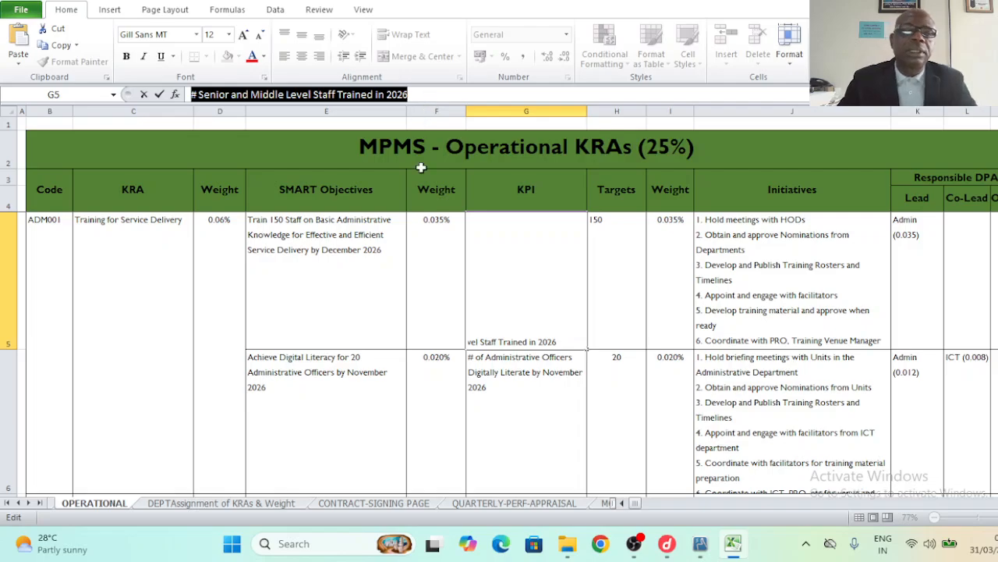
{"action": "left_click", "coordinate": [479, 505]}
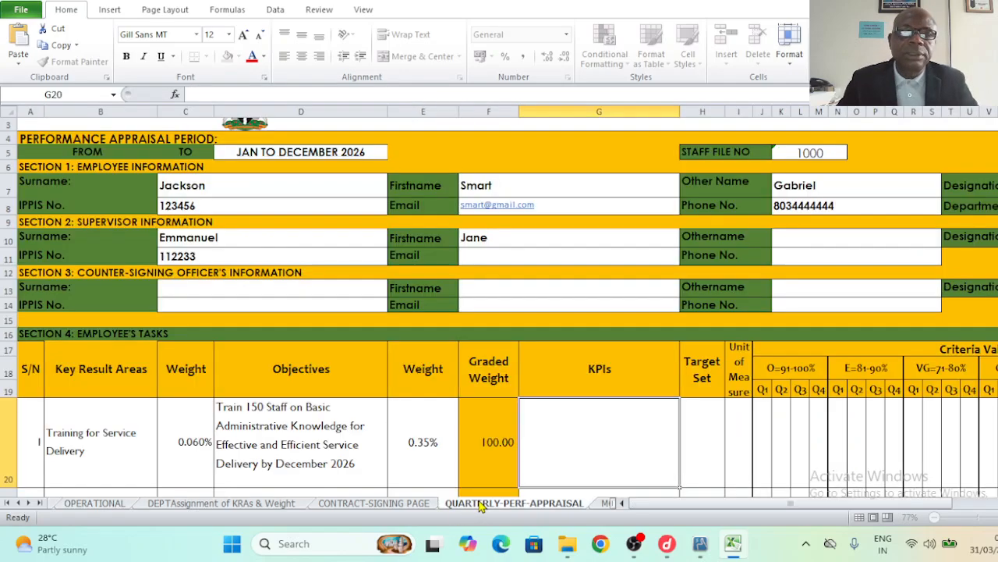
{"action": "key", "text": "ctrl+v"}
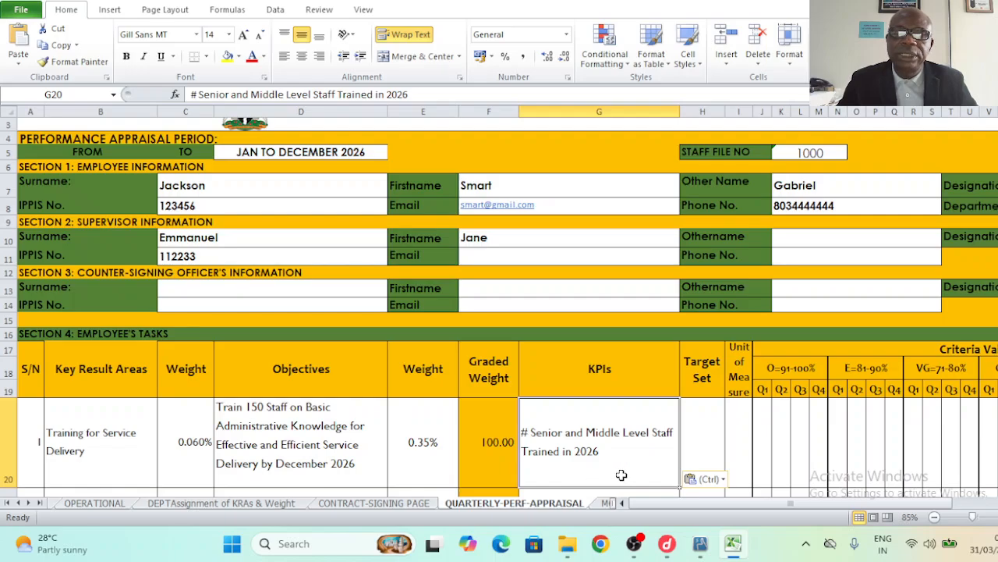
{"action": "double_click", "coordinate": [530, 431]}
- Insert 'of' after # in the KPI text and look up the 150 target on OPERATIONAL
{"action": "type", "text": "of"}
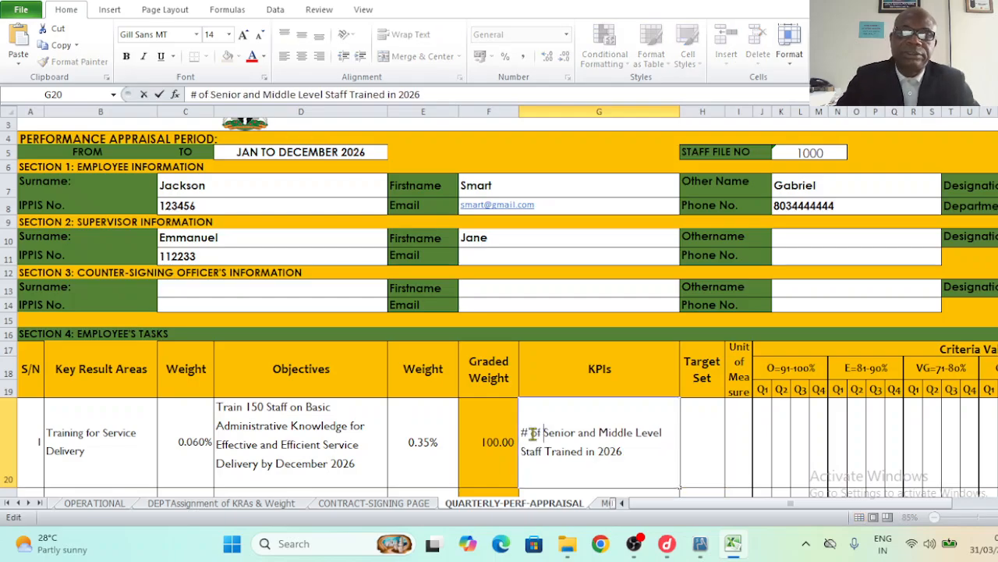
{"action": "left_click", "coordinate": [702, 446]}
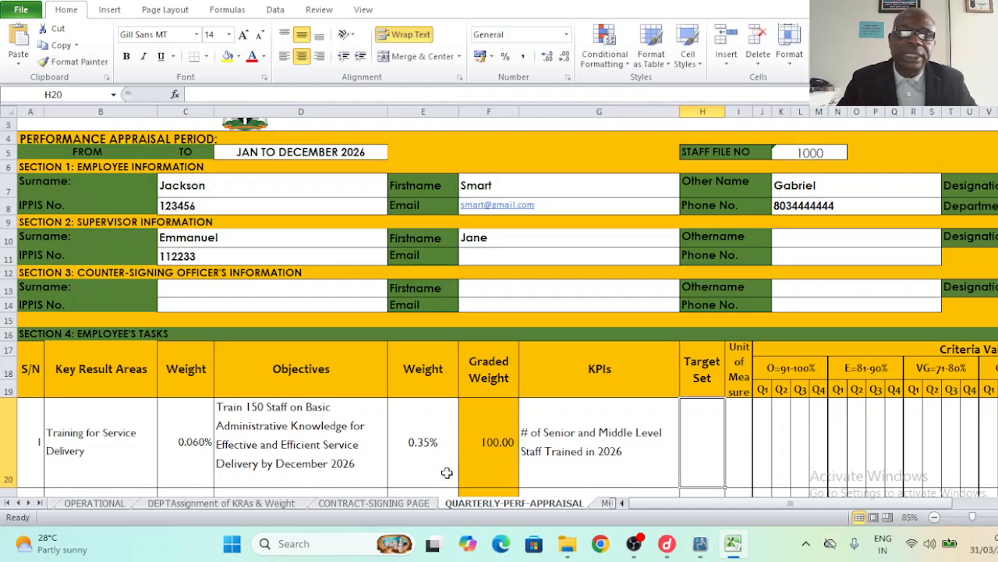
{"action": "left_click", "coordinate": [107, 506]}
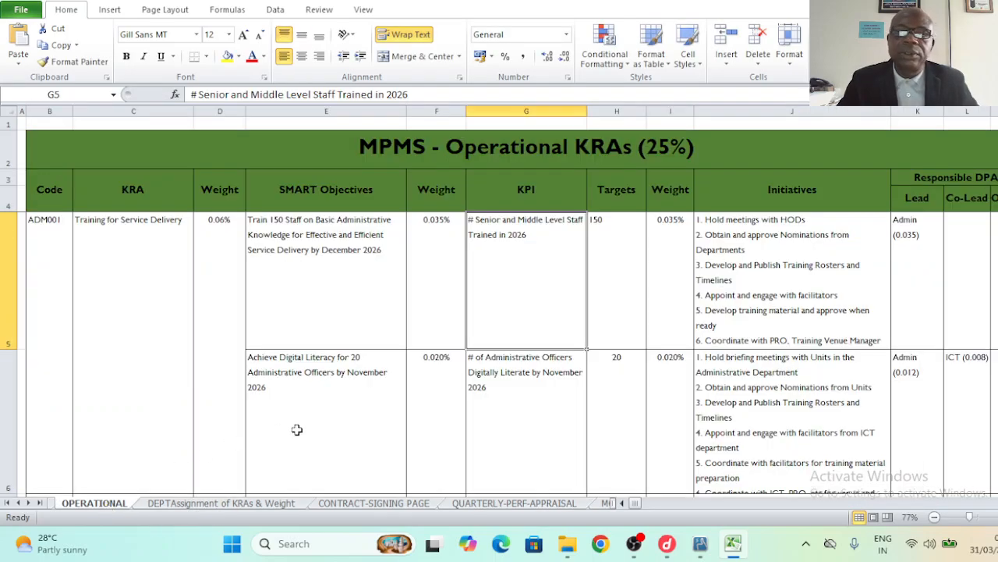
{"action": "left_click", "coordinate": [608, 287]}
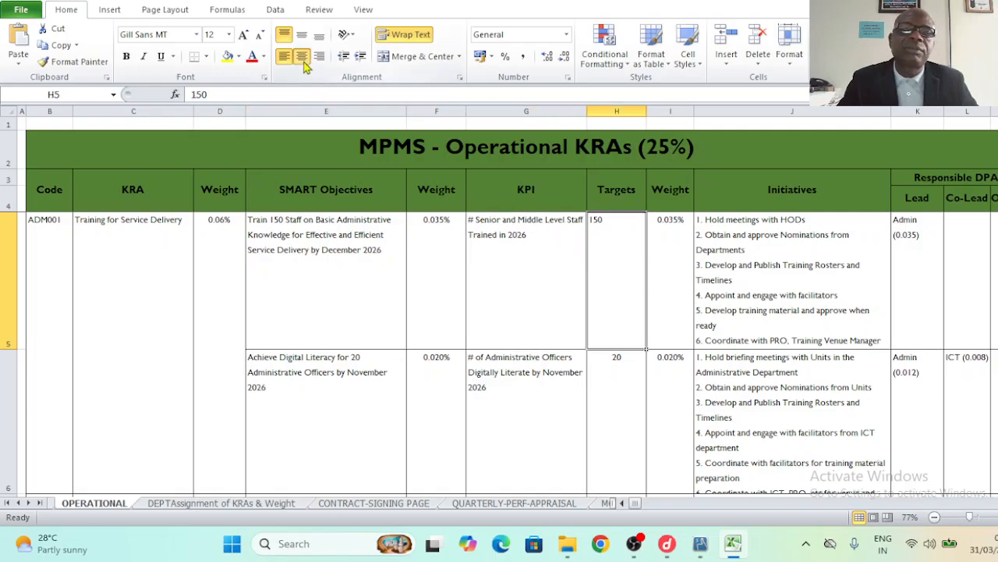
{"action": "left_click", "coordinate": [496, 506]}
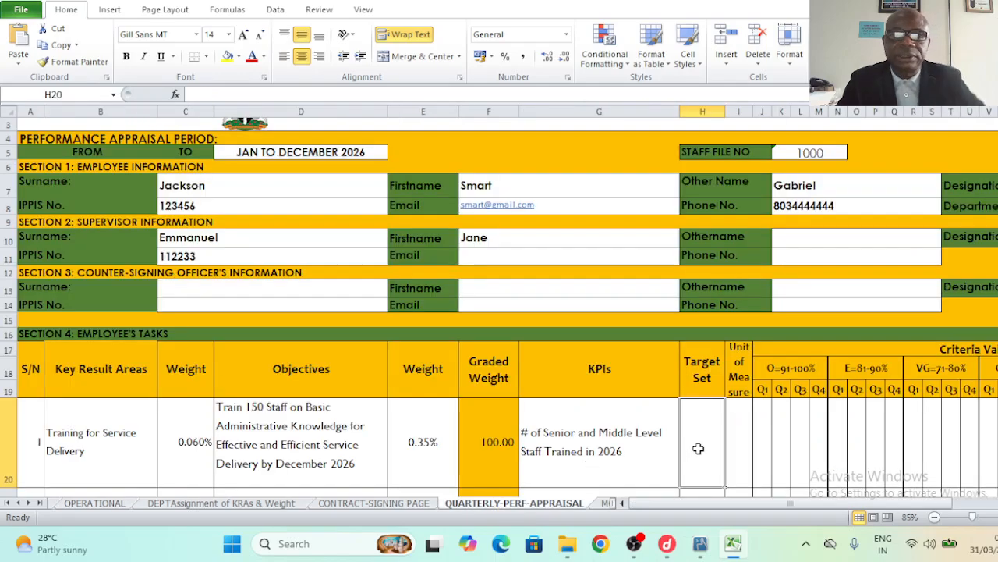
- Enter Target Set 150 in H20 and unit of measure # in I20
{"action": "type", "text": "15"}
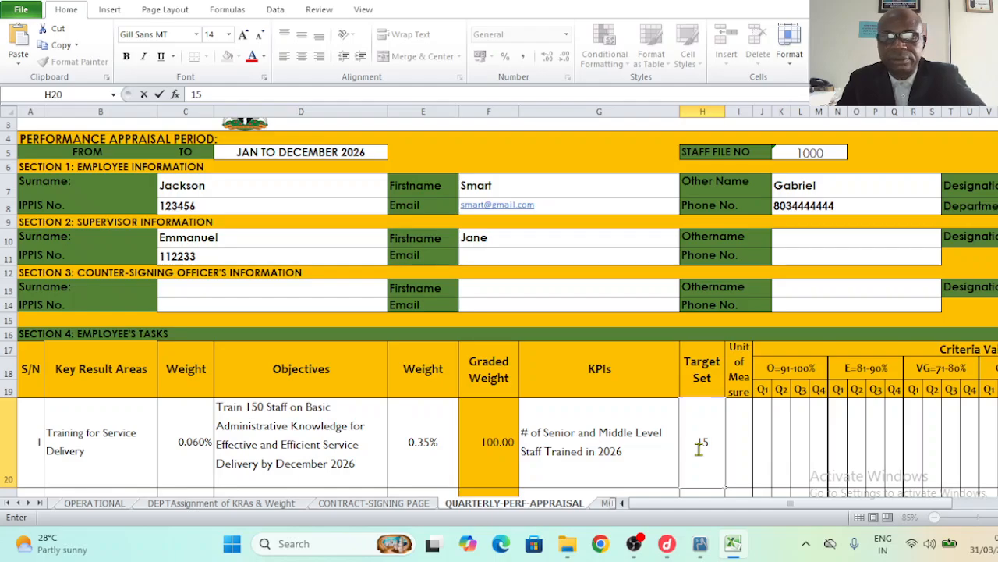
{"action": "type", "text": "0"}
{"action": "left_click", "coordinate": [641, 451]}
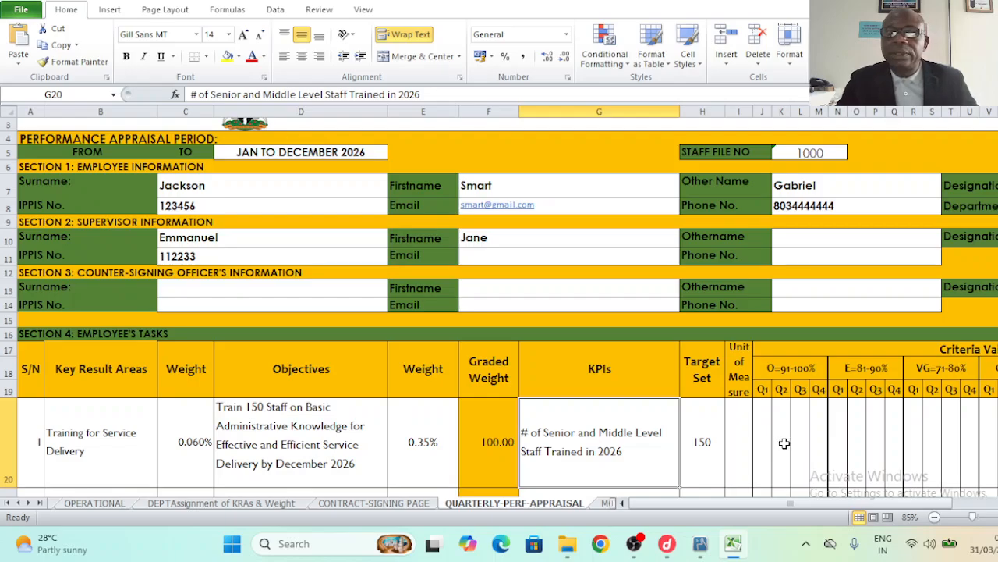
{"action": "left_click", "coordinate": [738, 435]}
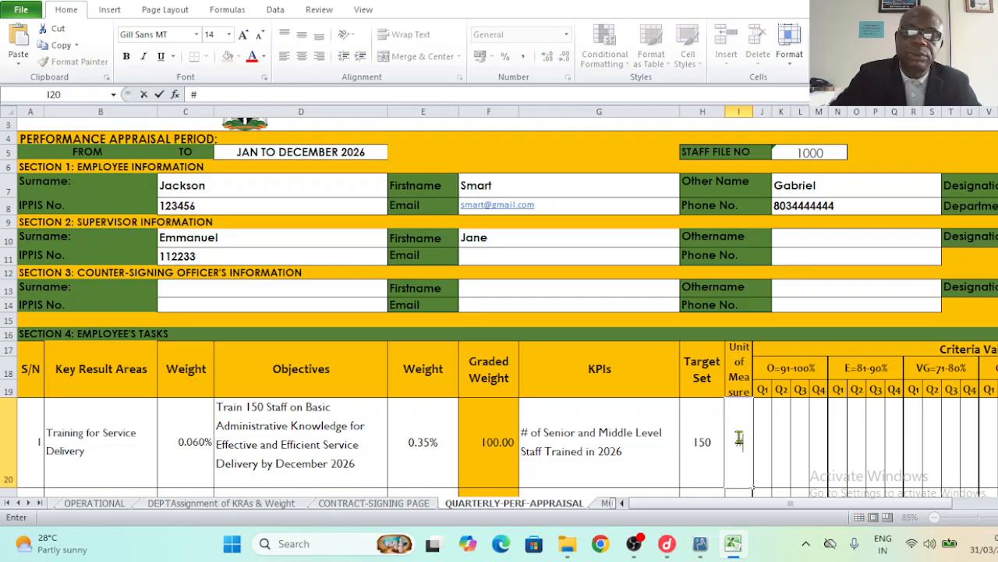
{"action": "left_click", "coordinate": [682, 462]}
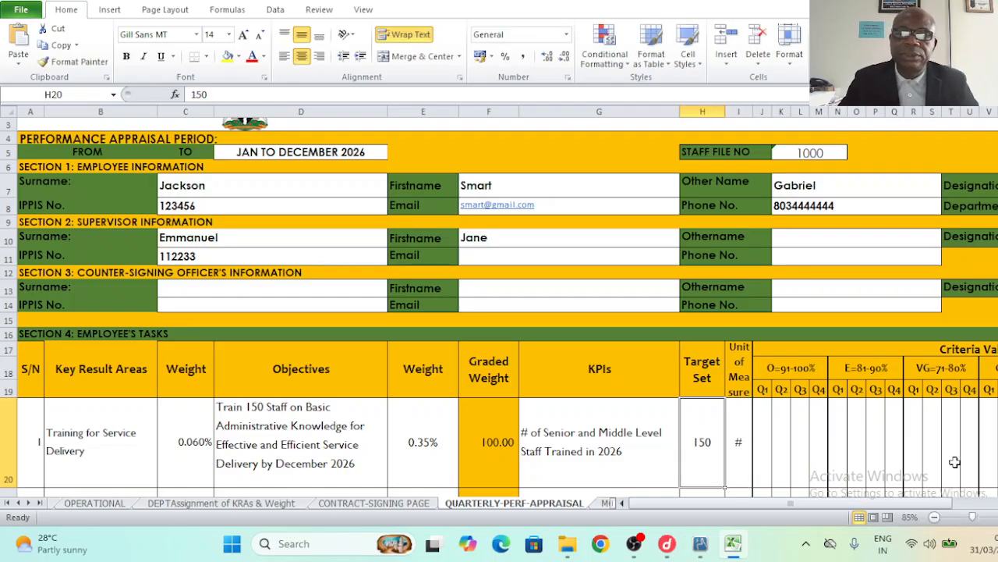
{"action": "scroll", "coordinate": [499, 304], "scroll_direction": "down", "scroll_amount": 2}
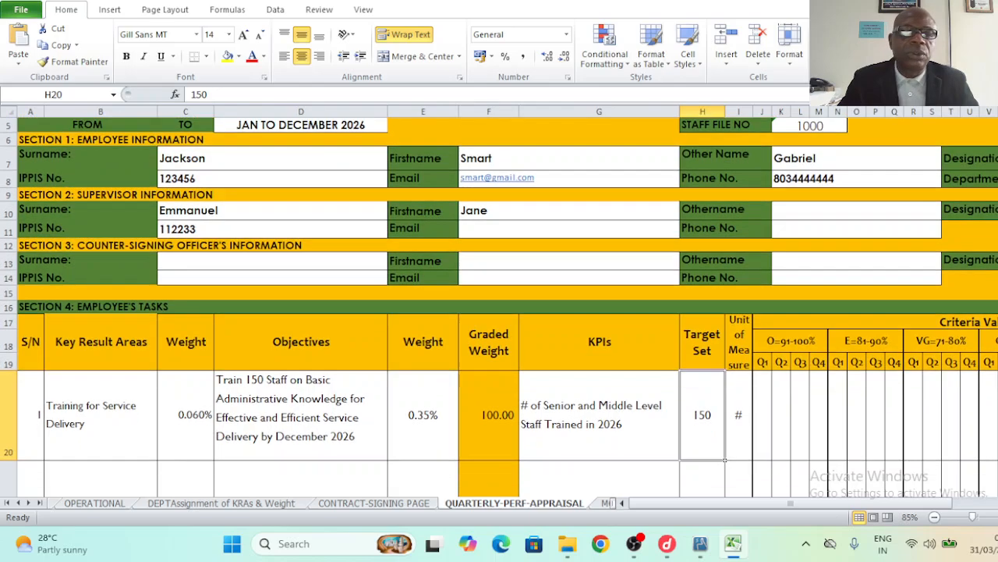
{"action": "scroll", "coordinate": [499, 304], "scroll_direction": "down", "scroll_amount": 1}
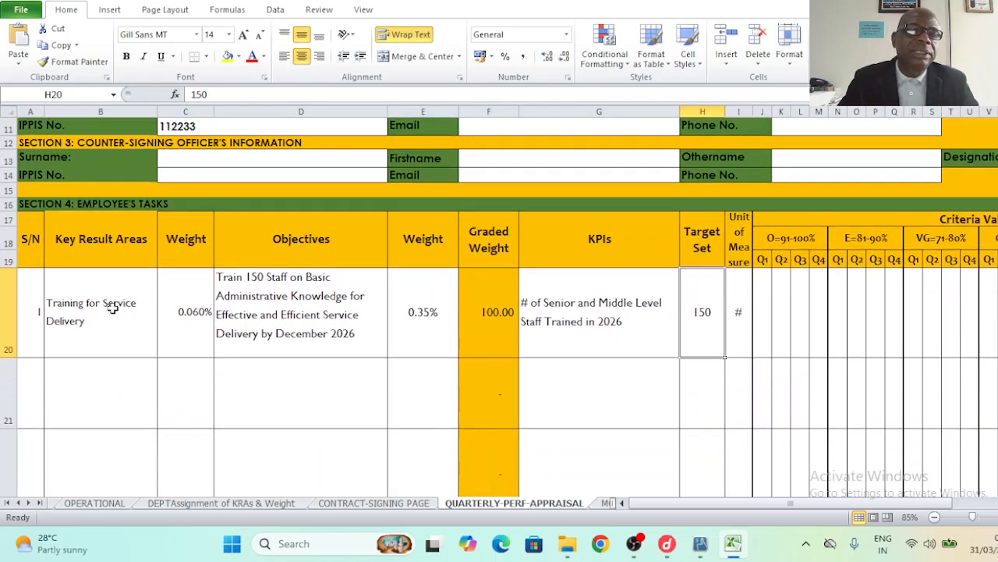
- Copy the digital literacy objective for 20 administrative officers from OPERATIONAL E6 into D21
{"action": "left_click", "coordinate": [86, 293]}
{"action": "left_click", "coordinate": [112, 397]}
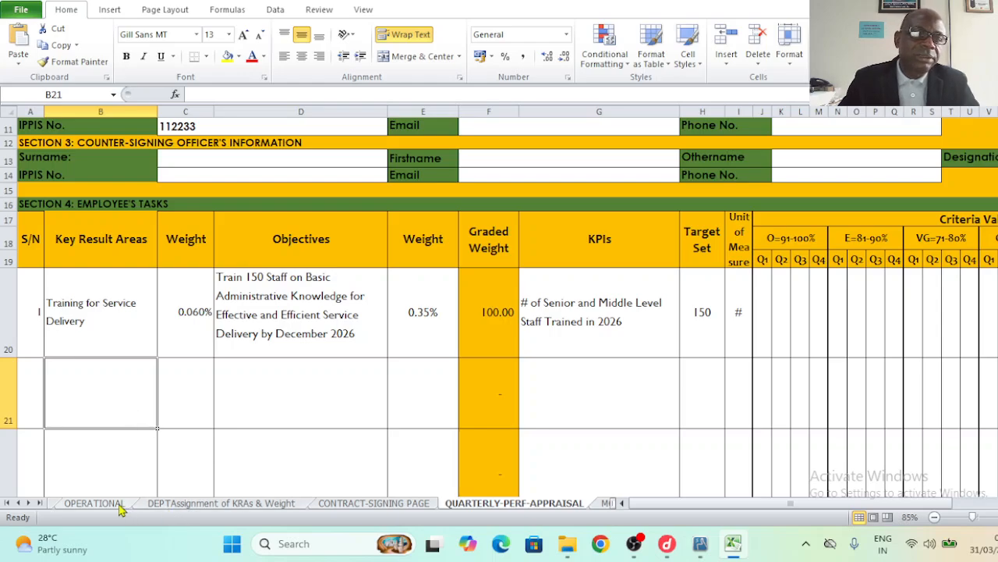
{"action": "left_click", "coordinate": [93, 503]}
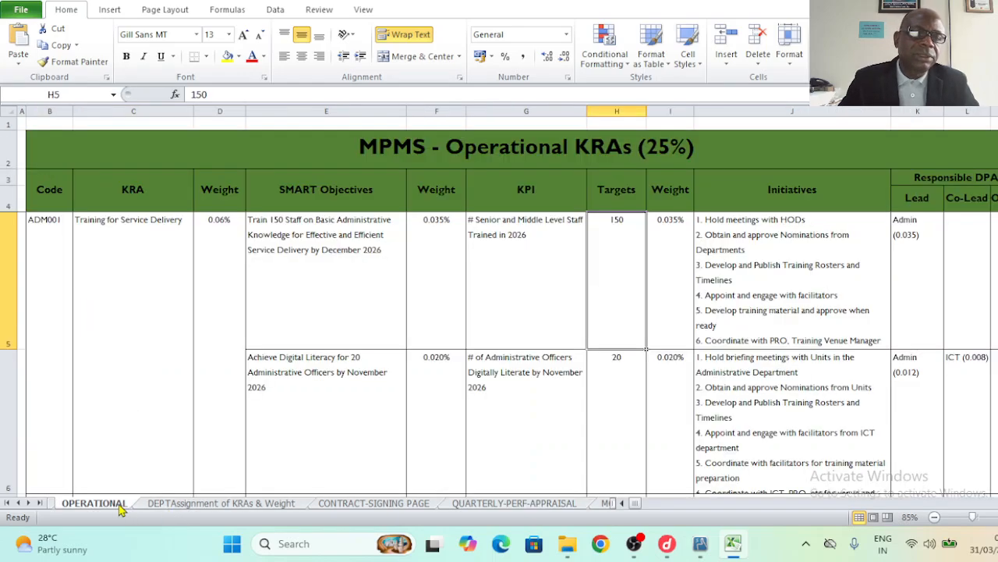
{"action": "left_click", "coordinate": [302, 413]}
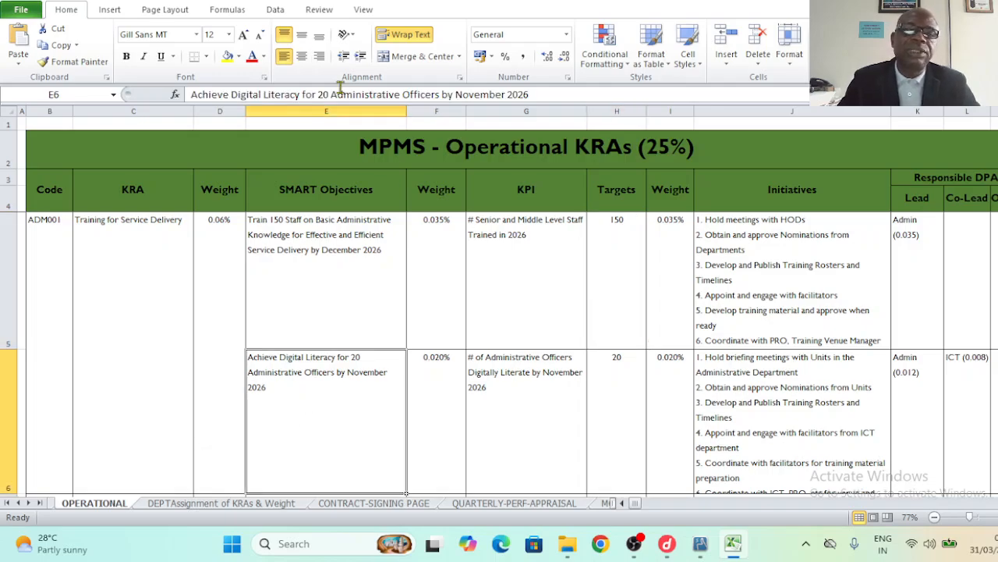
{"action": "left_click_drag", "start_coordinate": [191, 95], "coordinate": [534, 95]}
{"action": "key", "text": "ctrl+c"}
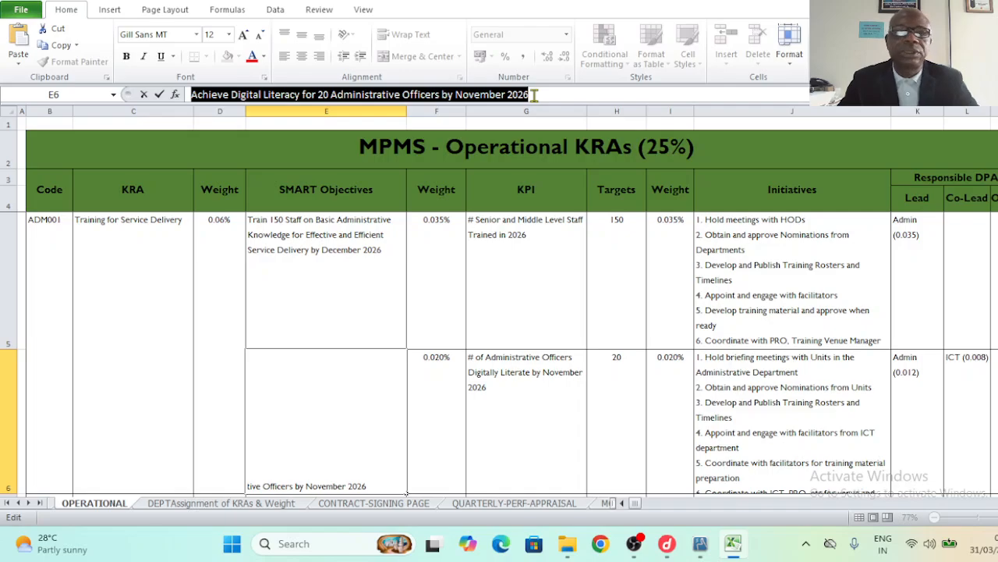
{"action": "left_click", "coordinate": [489, 504]}
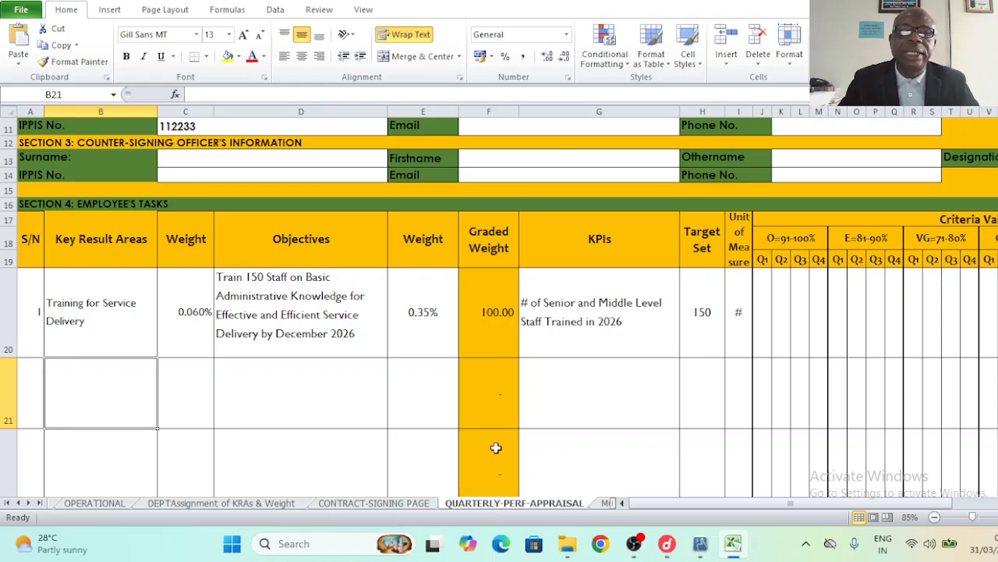
{"action": "left_click", "coordinate": [288, 400]}
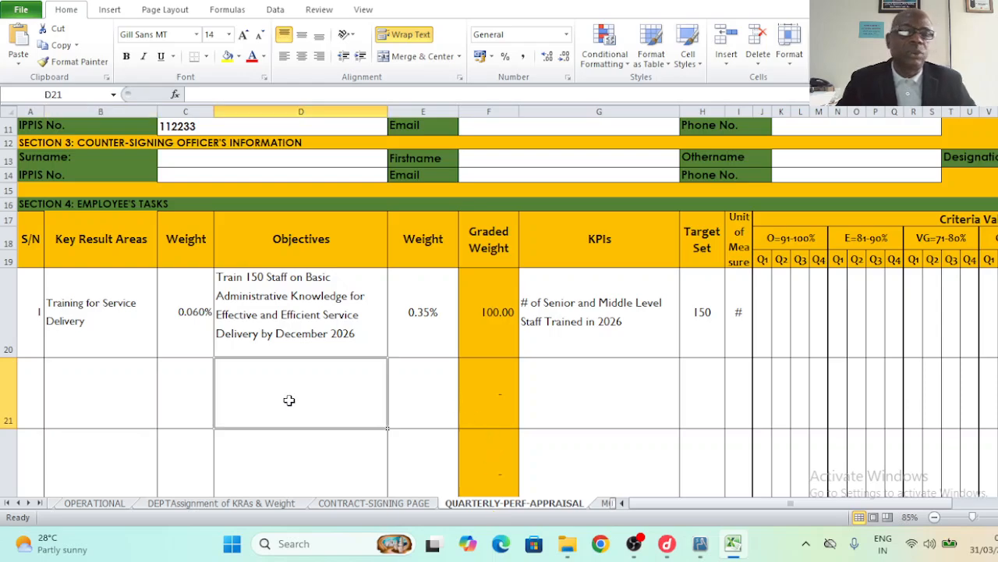
{"action": "key", "text": "ctrl+v"}
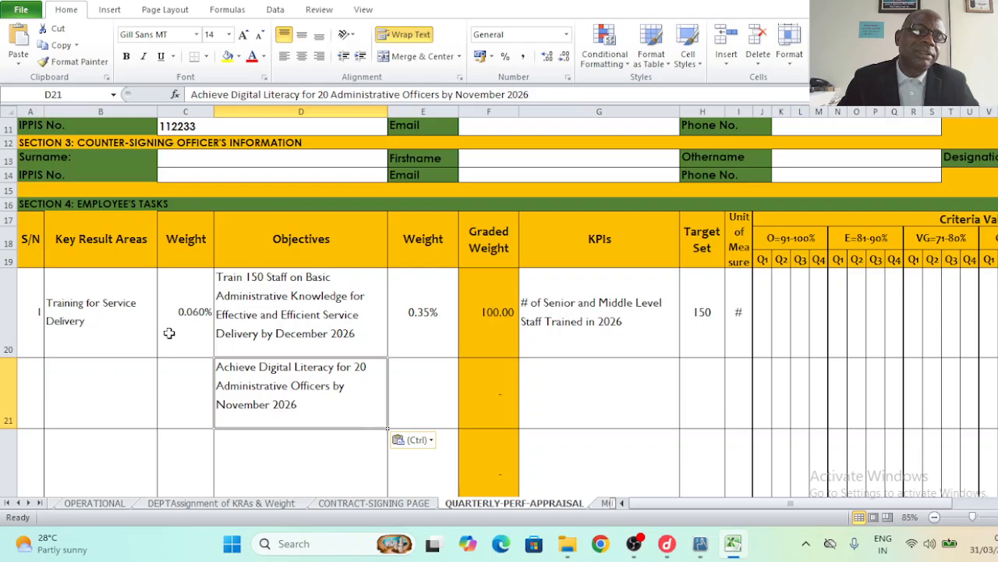
{"action": "left_click", "coordinate": [92, 312]}
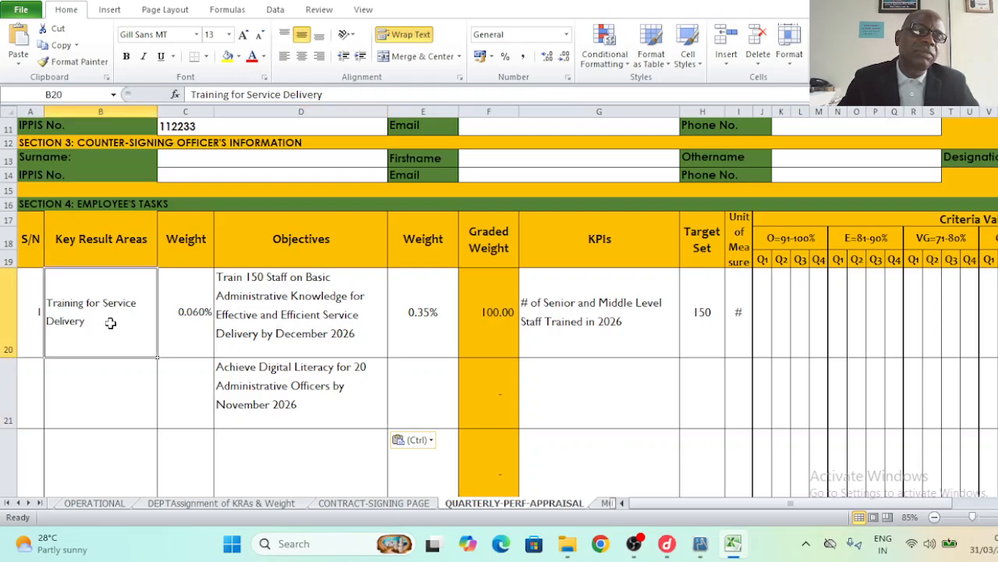
{"action": "left_click", "coordinate": [182, 388]}
{"action": "left_click", "coordinate": [307, 388]}
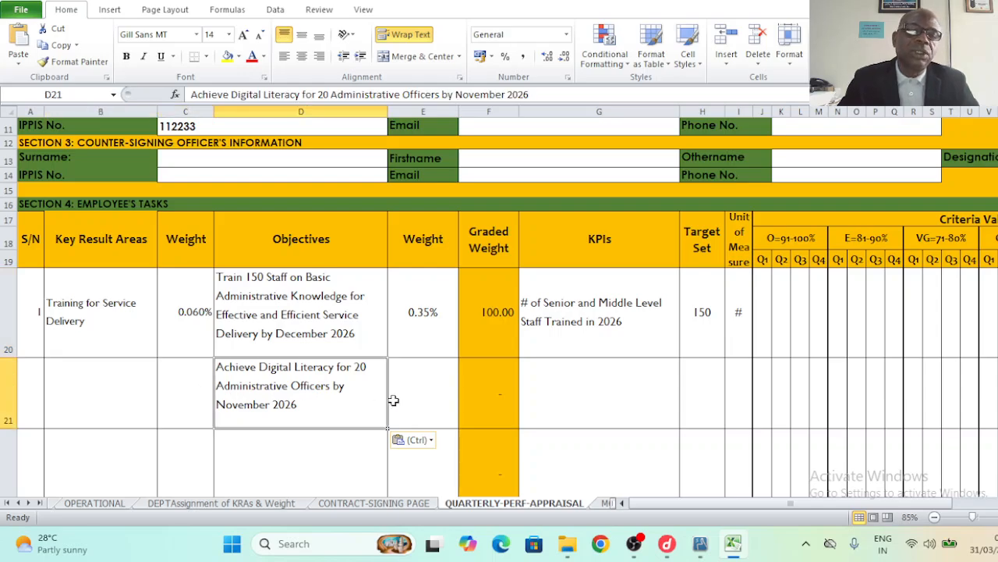
- Enter 0.20 as the second objective's Weight in E21, rebalancing Graded Weights to 63.64 and 36.36
{"action": "left_click", "coordinate": [424, 397]}
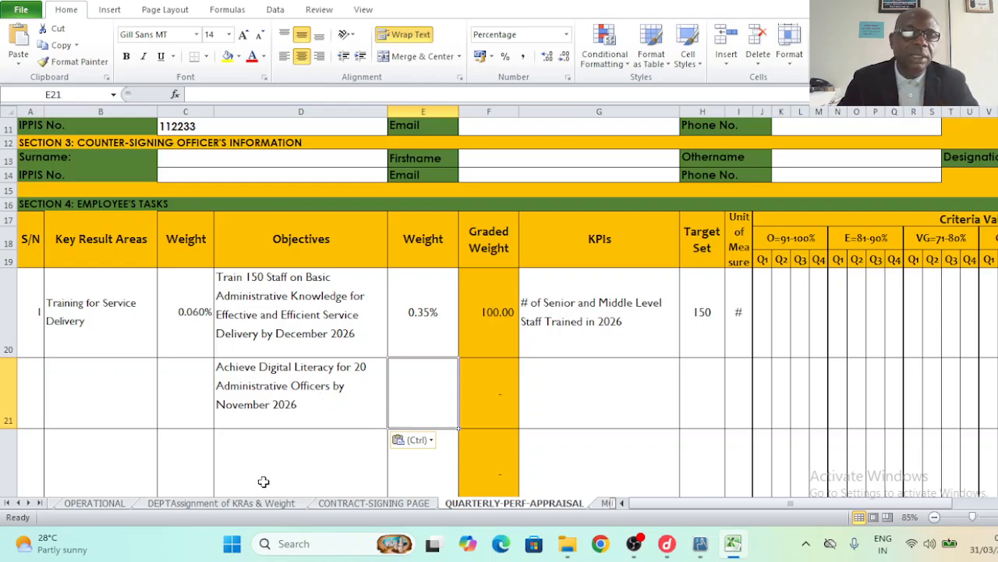
{"action": "left_click", "coordinate": [112, 505]}
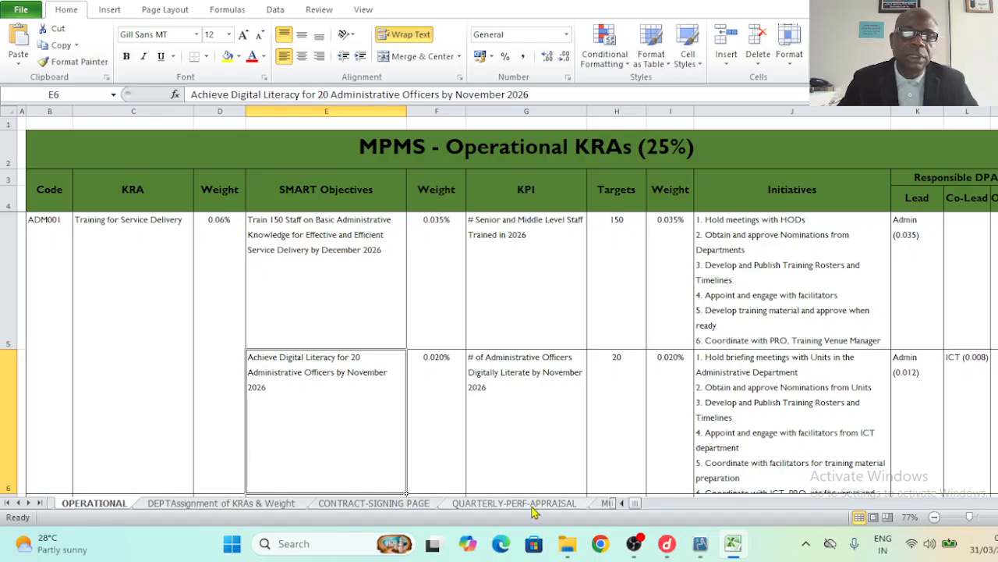
{"action": "left_click", "coordinate": [534, 507]}
{"action": "type", "text": "0."}
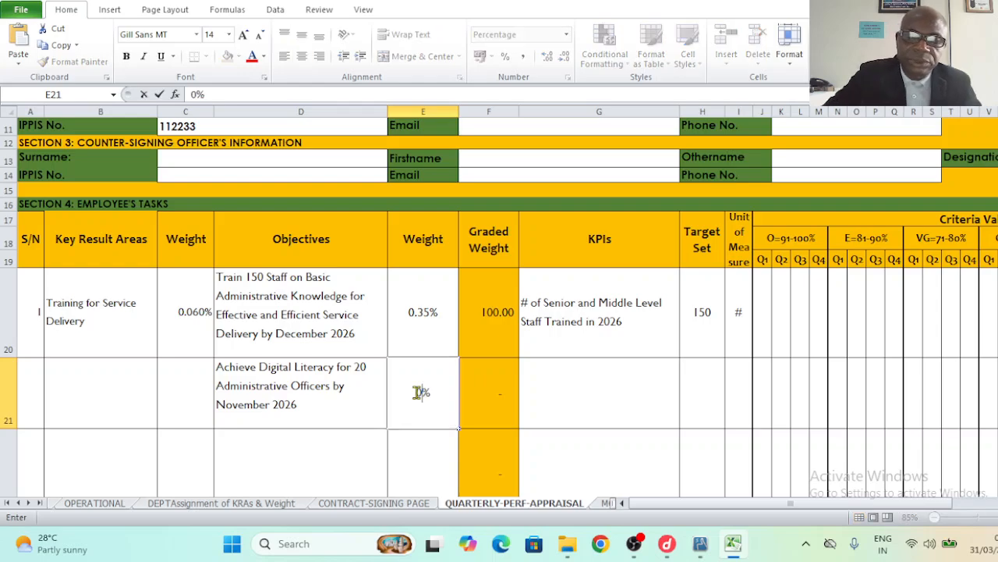
{"action": "type", "text": "20"}
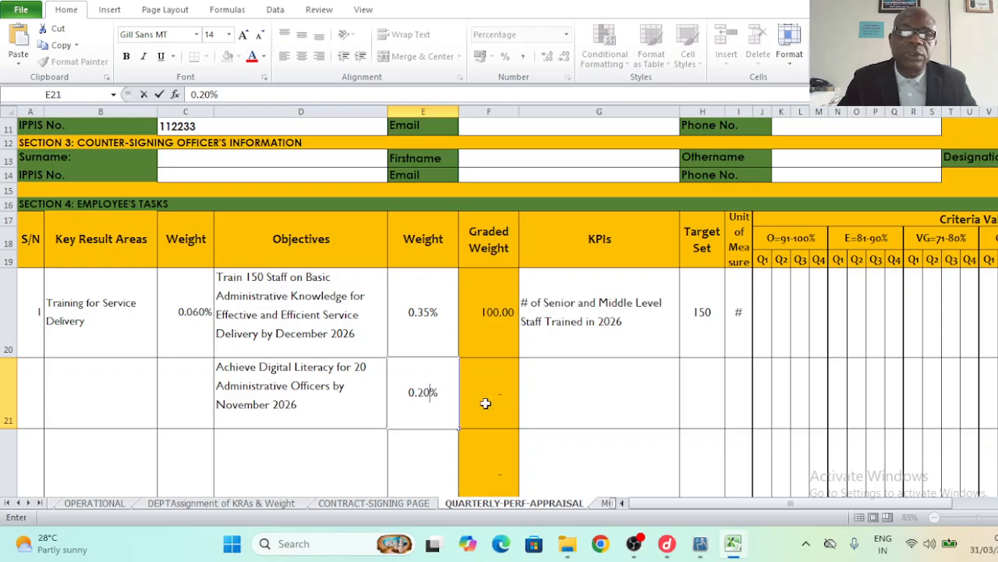
{"action": "left_click", "coordinate": [570, 403]}
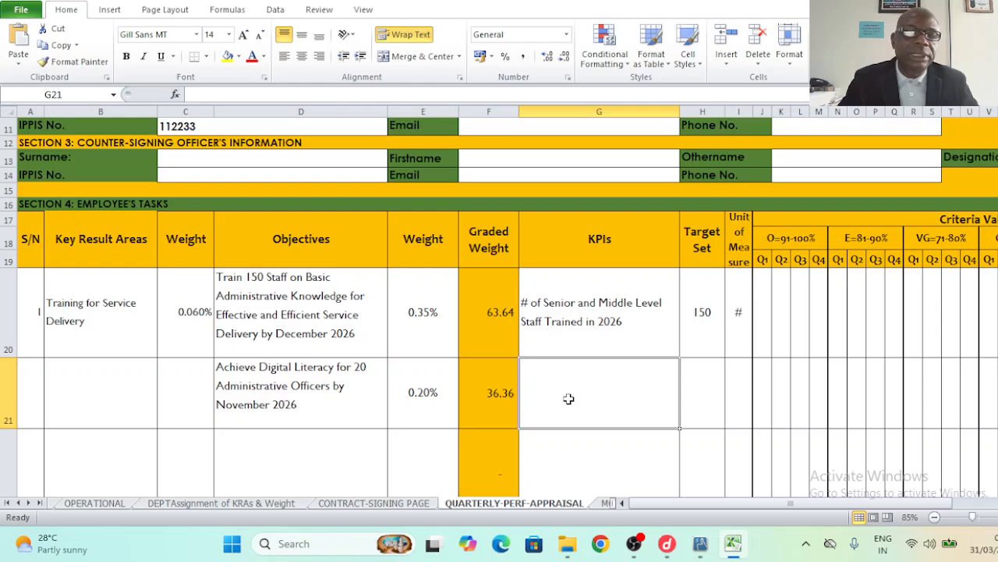
- Copy the digital literacy KPI from OPERATIONAL G6 into G21
{"action": "left_click", "coordinate": [110, 506]}
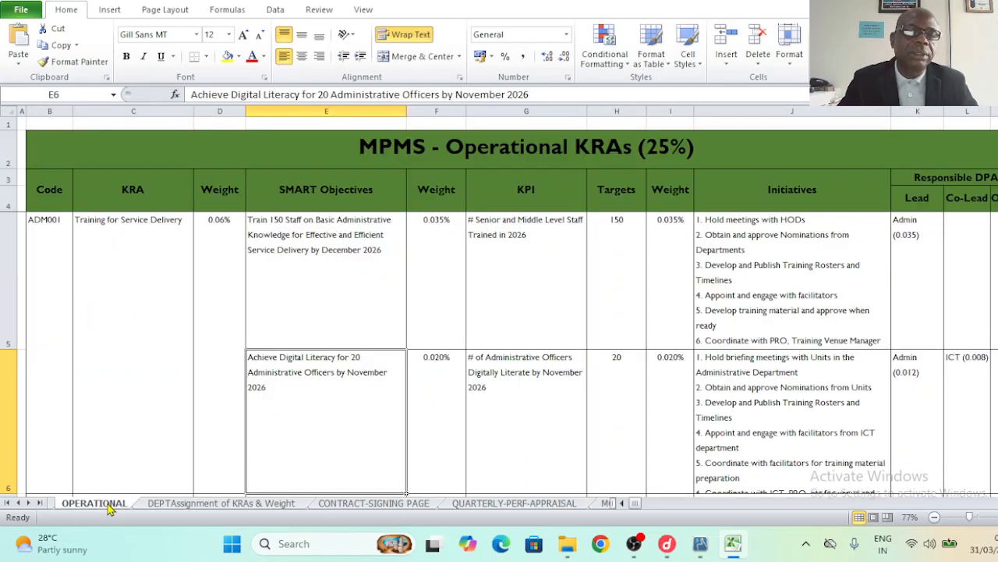
{"action": "left_click", "coordinate": [504, 408]}
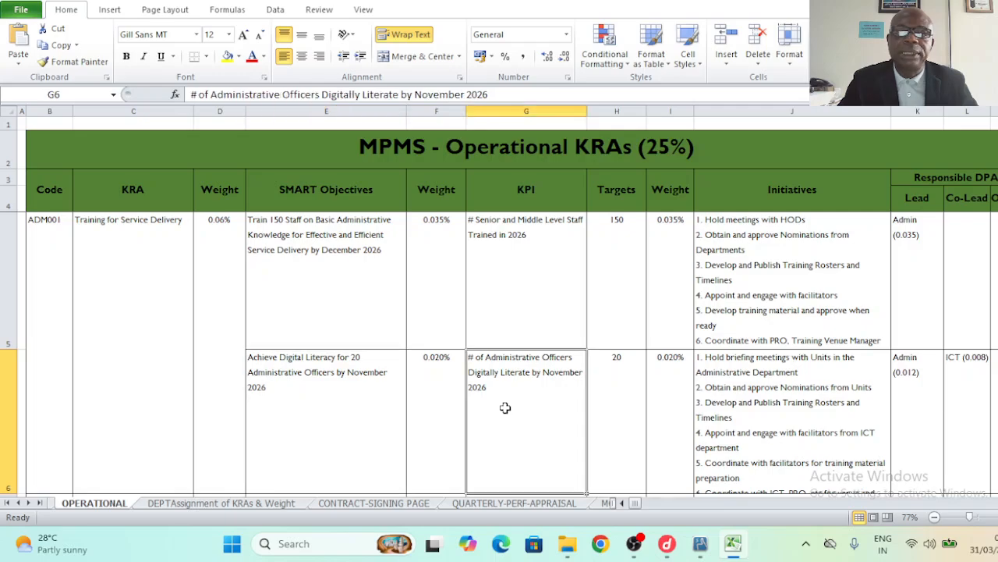
{"action": "left_click_drag", "start_coordinate": [190, 94], "coordinate": [500, 94]}
{"action": "key", "text": "ctrl+c"}
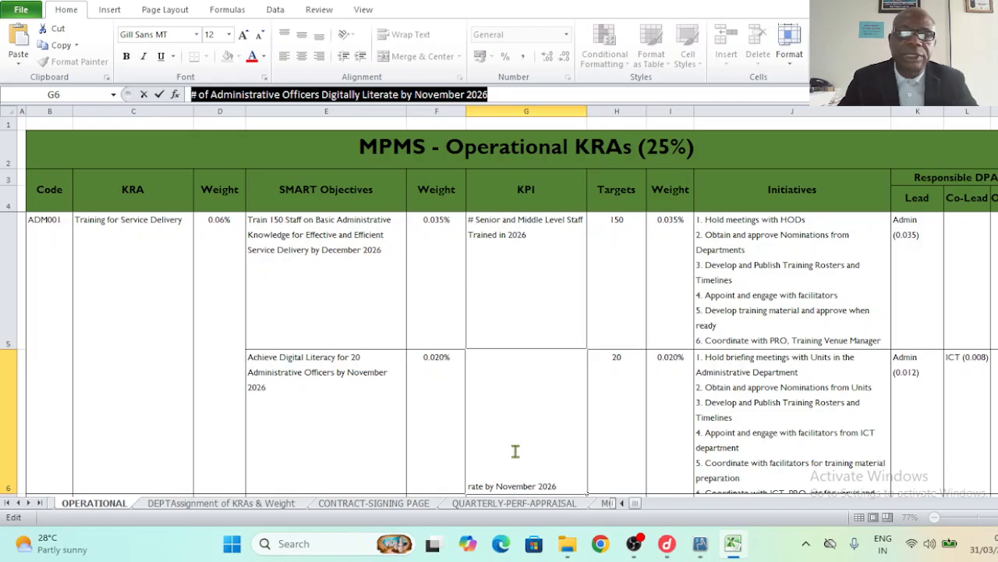
{"action": "left_click", "coordinate": [530, 503]}
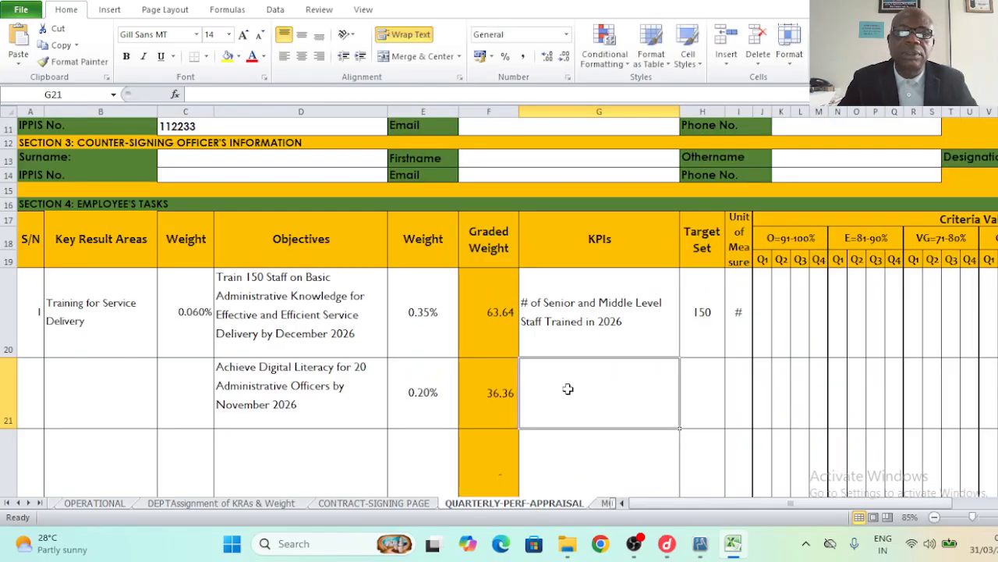
{"action": "key", "text": "ctrl+v"}
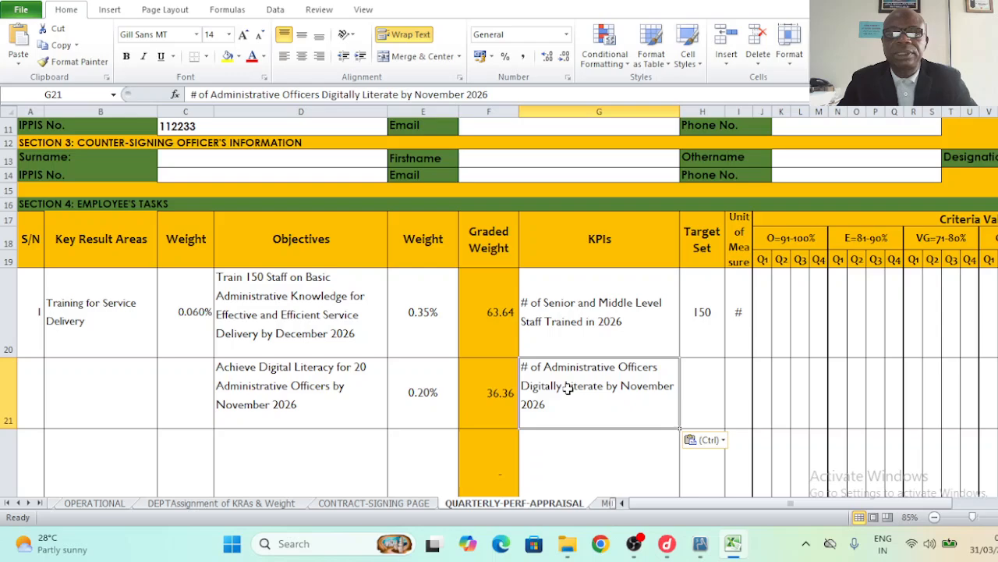
- Check the target on OPERATIONAL, then enter Target Set 20 in H21 and unit # in I21
{"action": "left_click", "coordinate": [702, 403]}
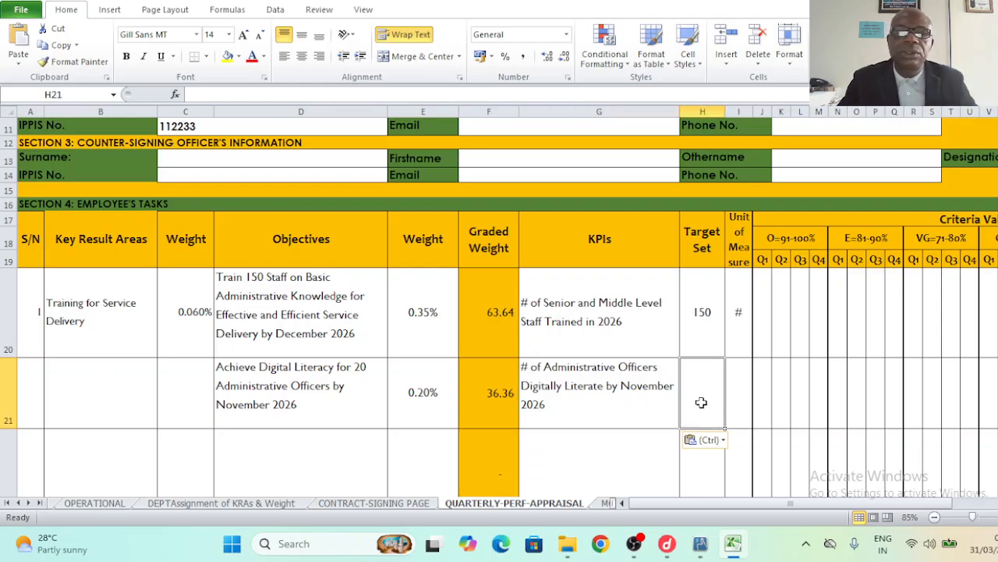
{"action": "left_click", "coordinate": [94, 503]}
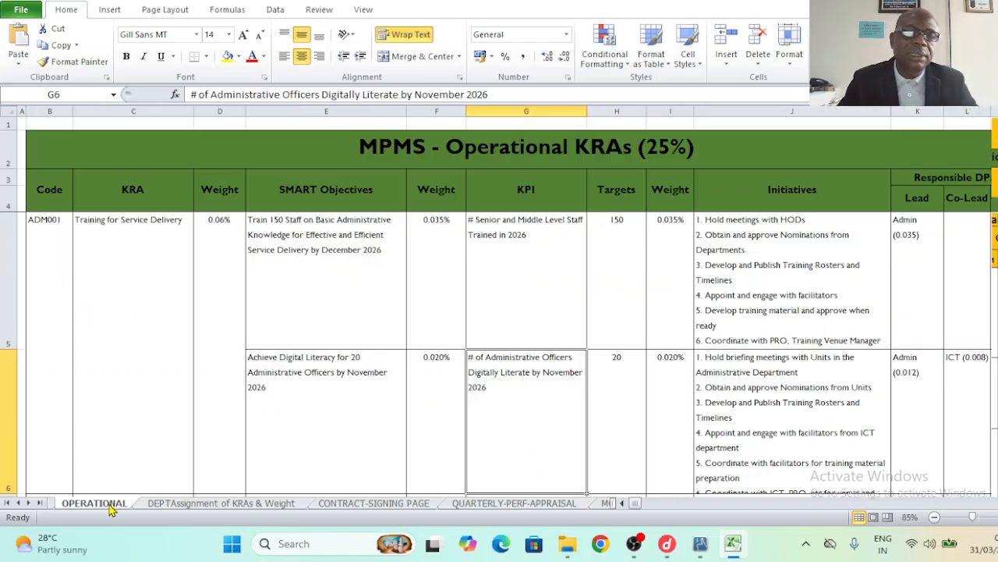
{"action": "left_click", "coordinate": [617, 398]}
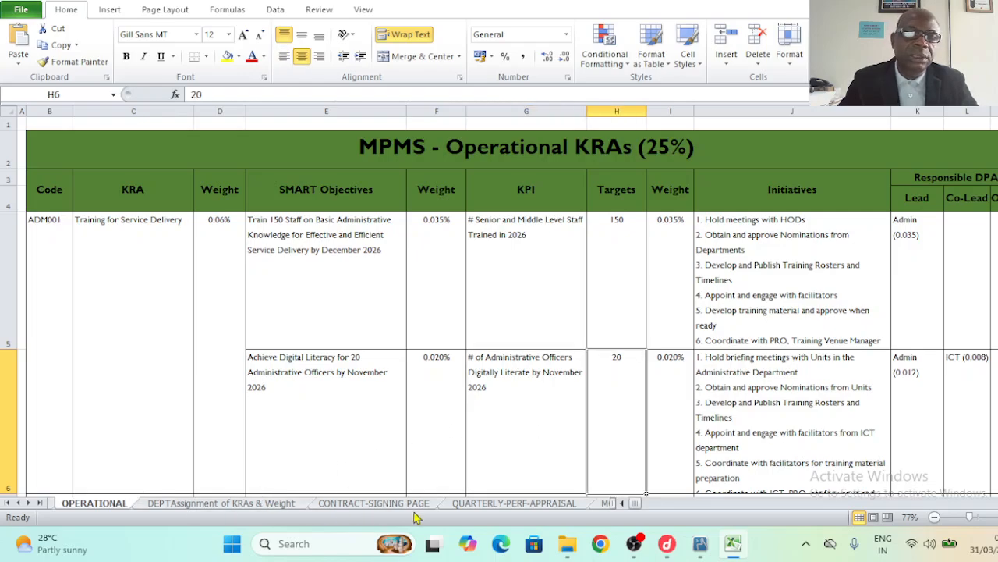
{"action": "left_click", "coordinate": [473, 505]}
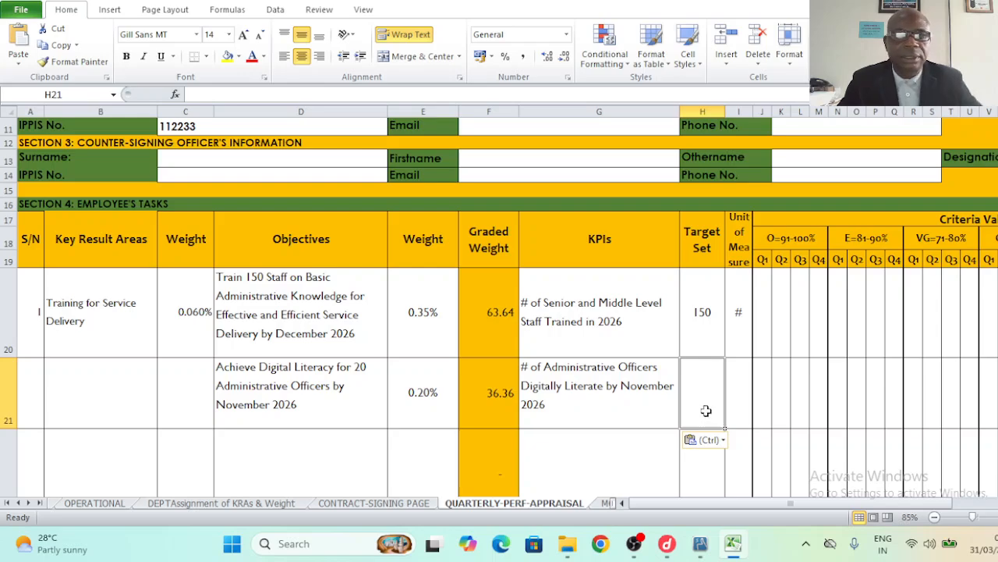
{"action": "type", "text": "20"}
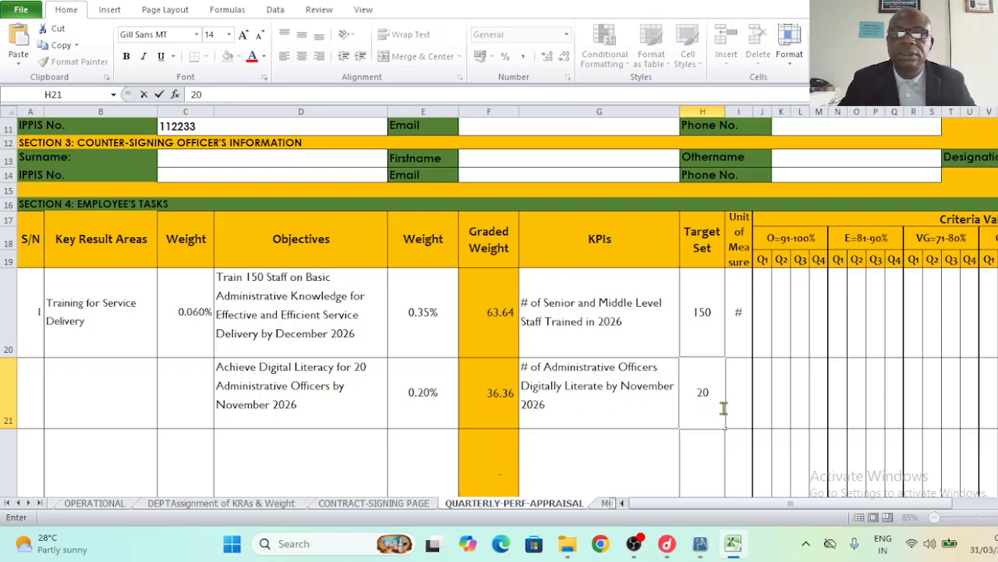
{"action": "left_click", "coordinate": [733, 403]}
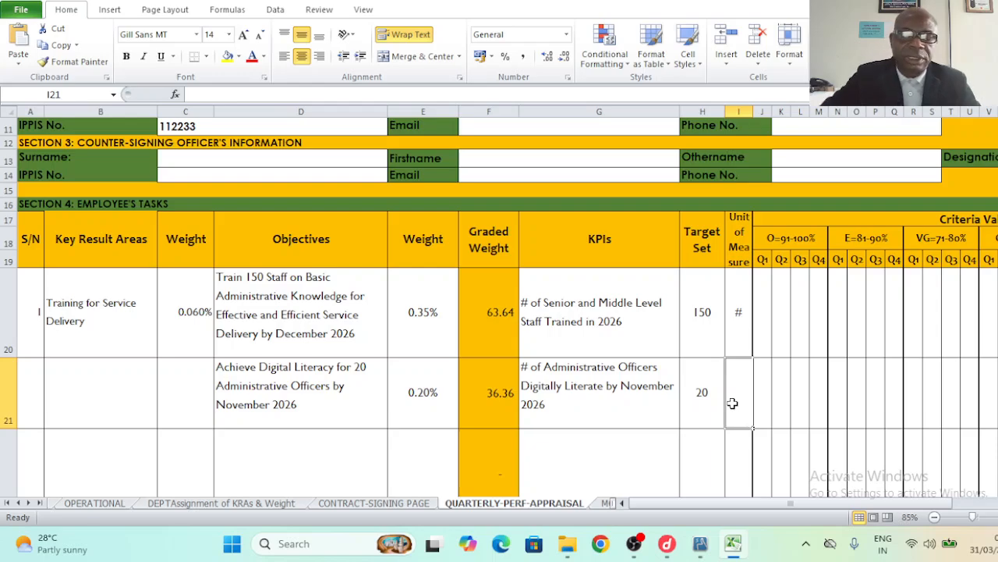
{"action": "type", "text": "#"}
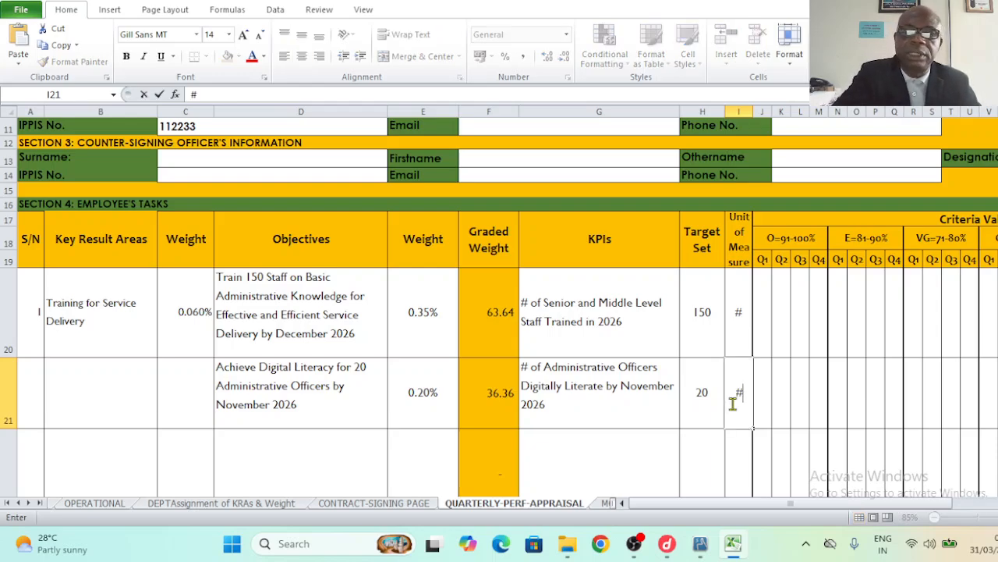
{"action": "left_click", "coordinate": [96, 465]}
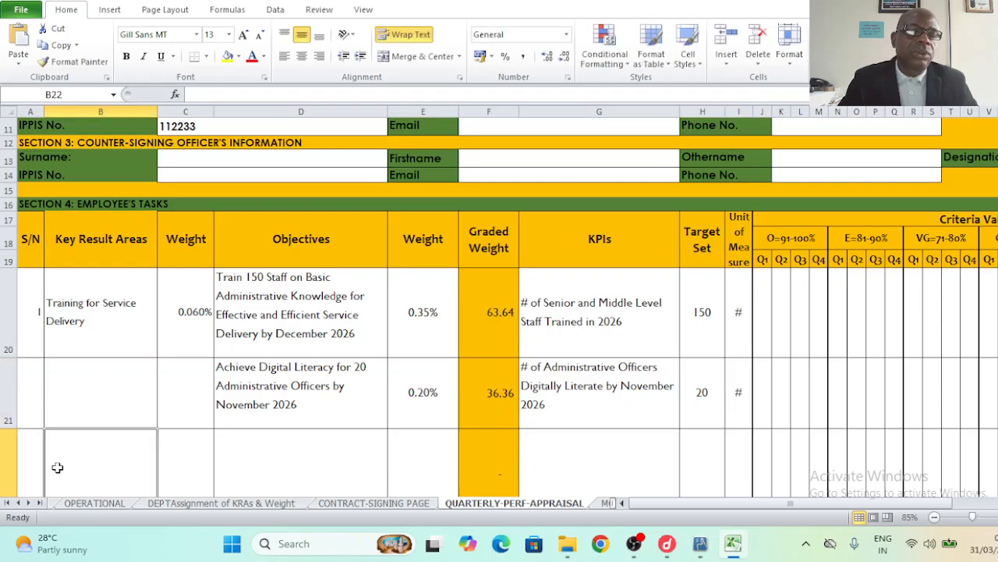
{"action": "left_click", "coordinate": [81, 320]}
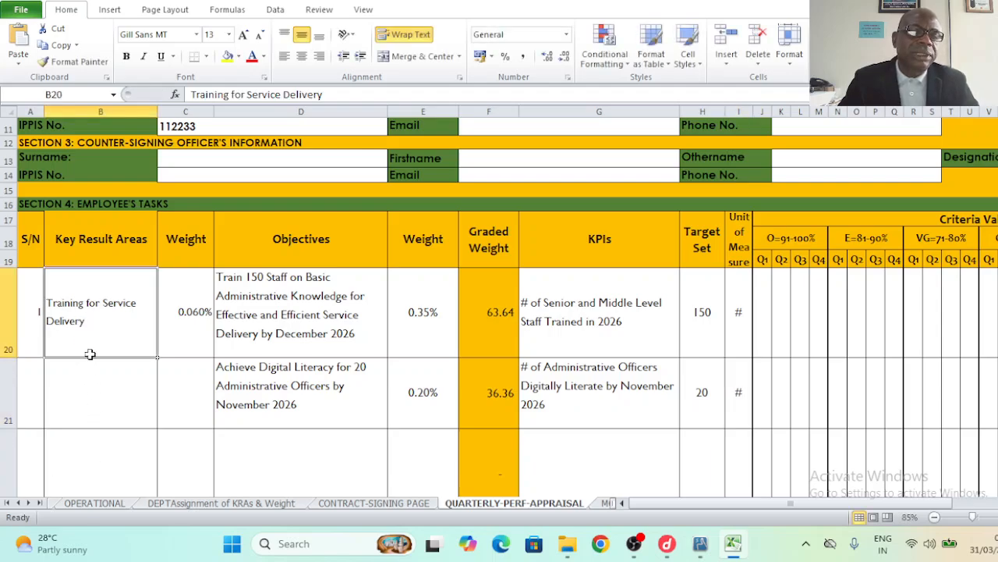
- Copy the 'Staff Welfare' KRA text from cell C7 of the OPERATIONAL sheet
{"action": "left_click", "coordinate": [92, 503]}
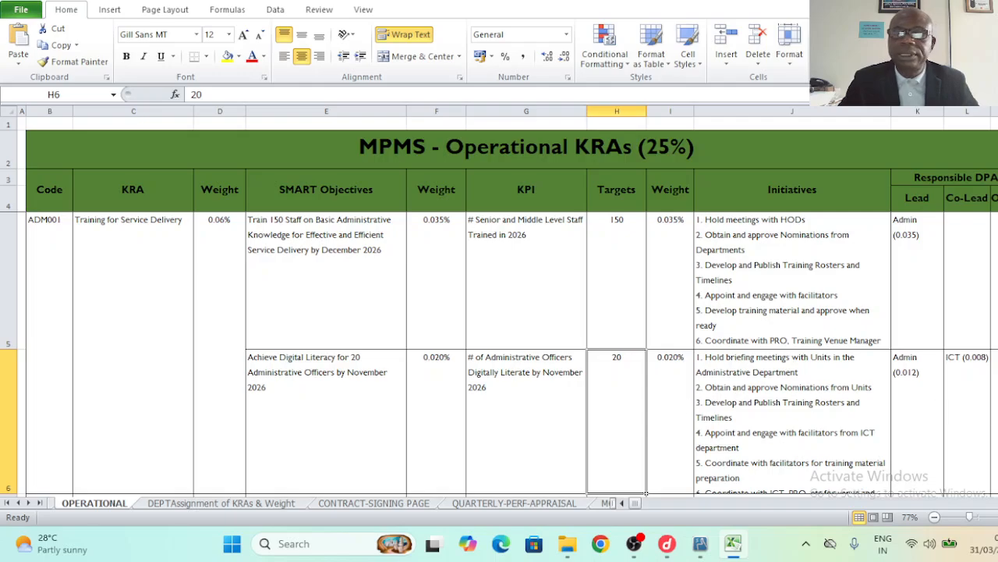
{"action": "scroll", "coordinate": [646, 493], "scroll_direction": "down", "scroll_amount": 2}
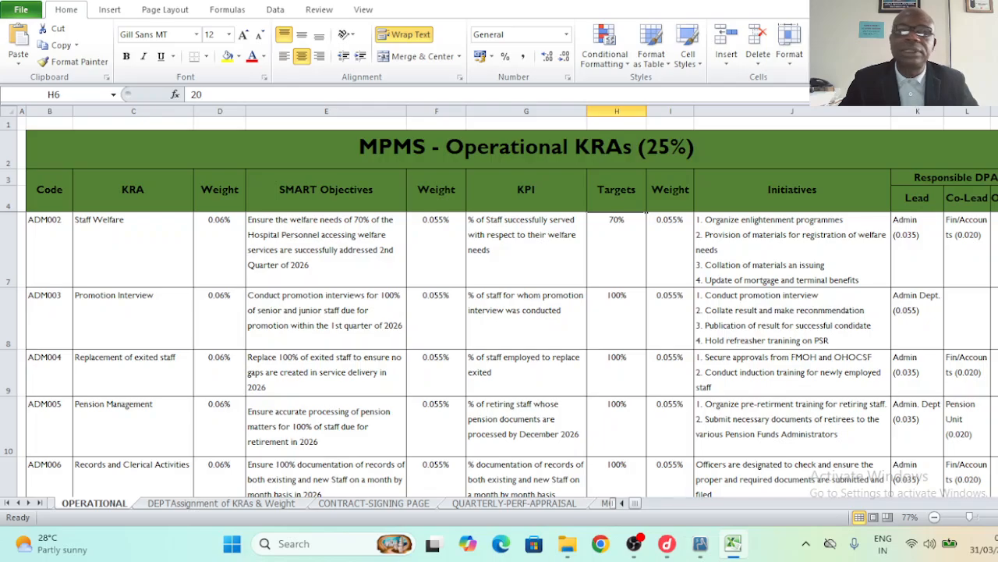
{"action": "scroll", "coordinate": [646, 209], "scroll_direction": "up", "scroll_amount": 1}
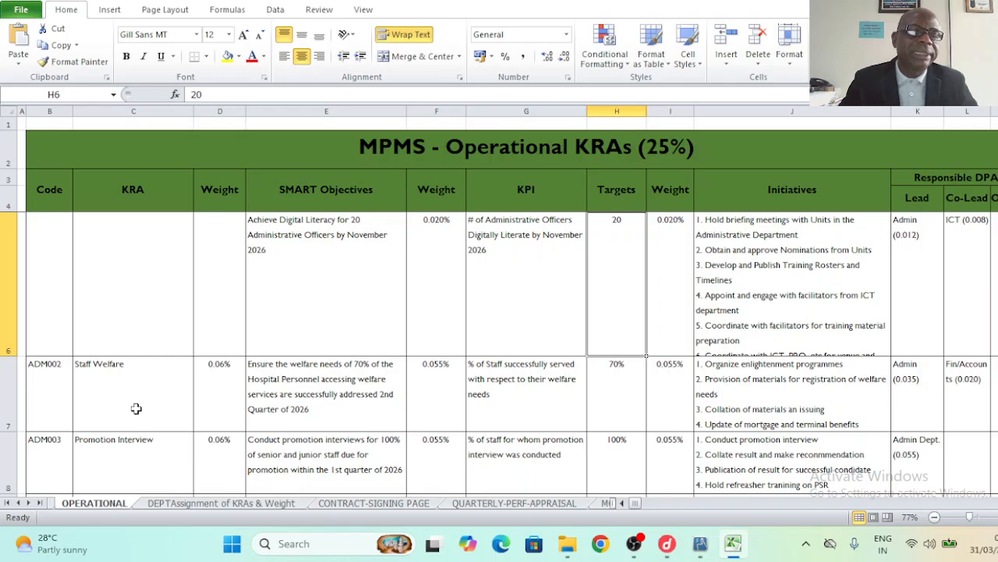
{"action": "left_click", "coordinate": [43, 382]}
{"action": "left_click", "coordinate": [104, 382]}
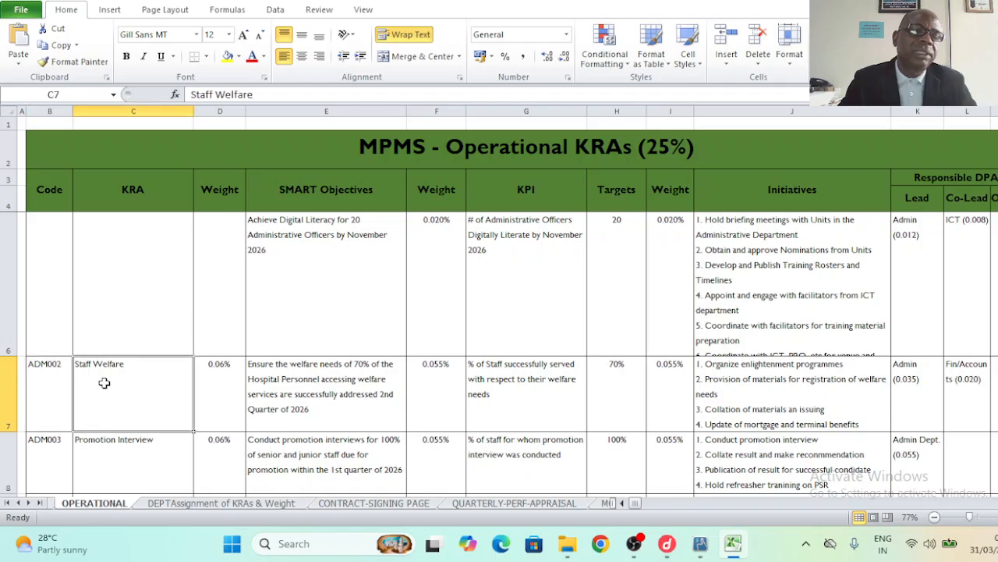
{"action": "left_click", "coordinate": [191, 95]}
{"action": "left_click_drag", "start_coordinate": [190, 95], "coordinate": [262, 95]}
{"action": "key", "text": "ctrl+c"}
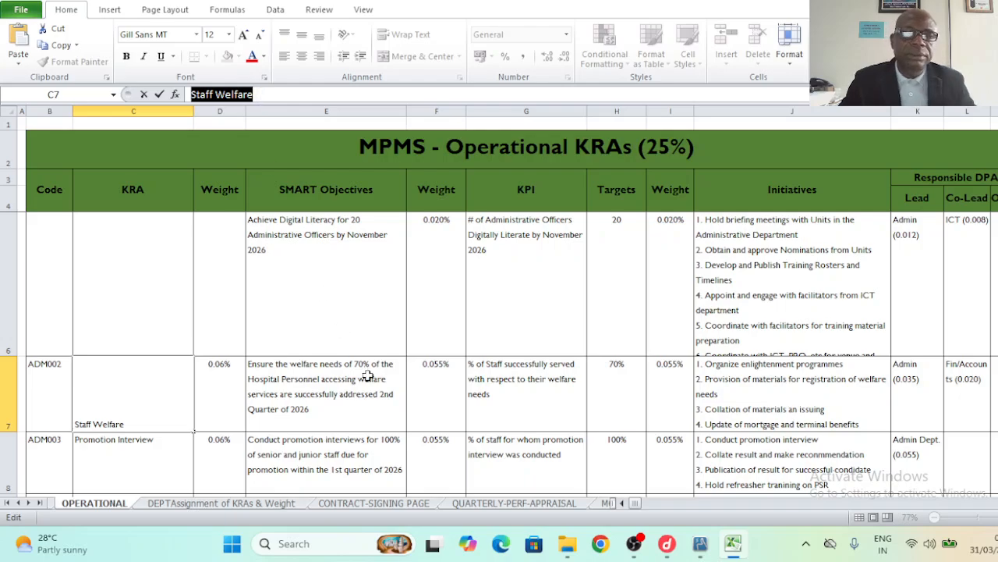
- On QUARTERLY-PERF-APPRAISAL, enter 2 in A22 and paste 'Staff Welfare' into B22
{"action": "left_click", "coordinate": [515, 503]}
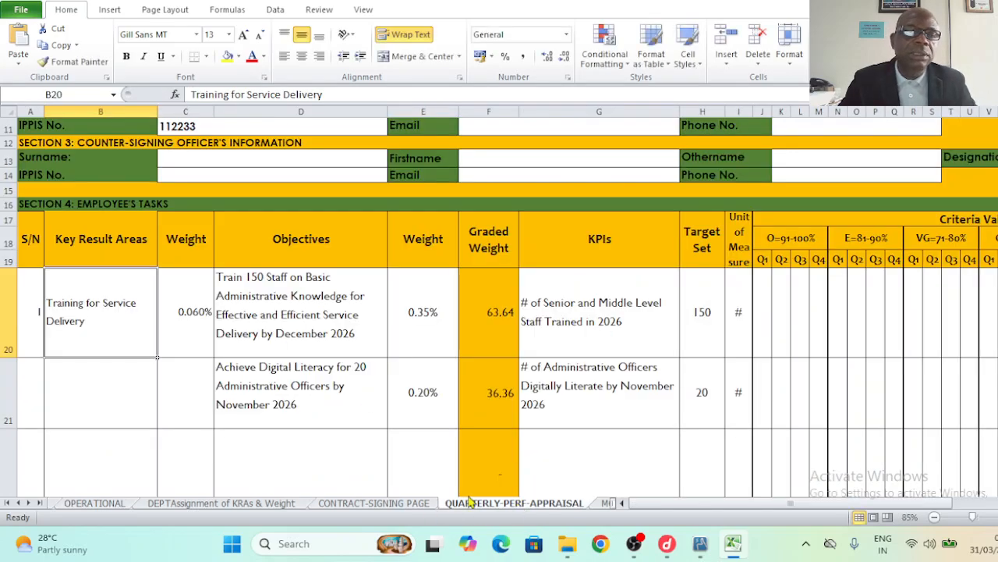
{"action": "left_click", "coordinate": [75, 463]}
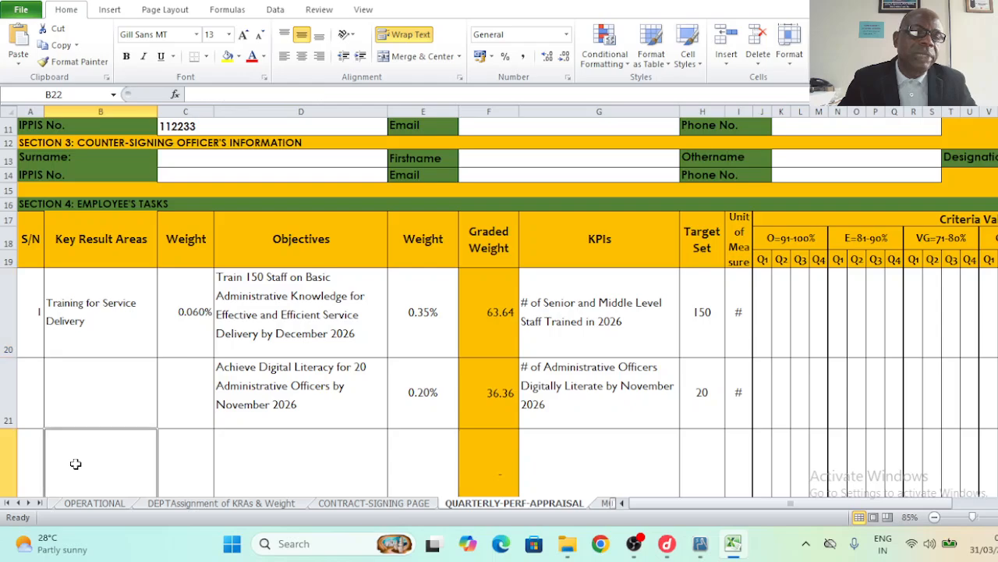
{"action": "left_click", "coordinate": [27, 461]}
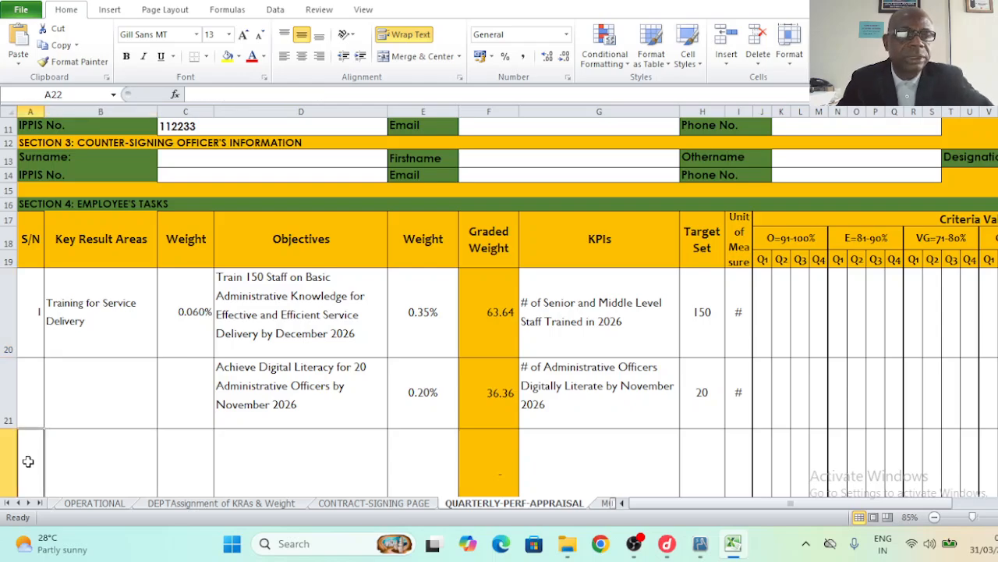
{"action": "type", "text": "2"}
{"action": "left_click", "coordinate": [76, 455]}
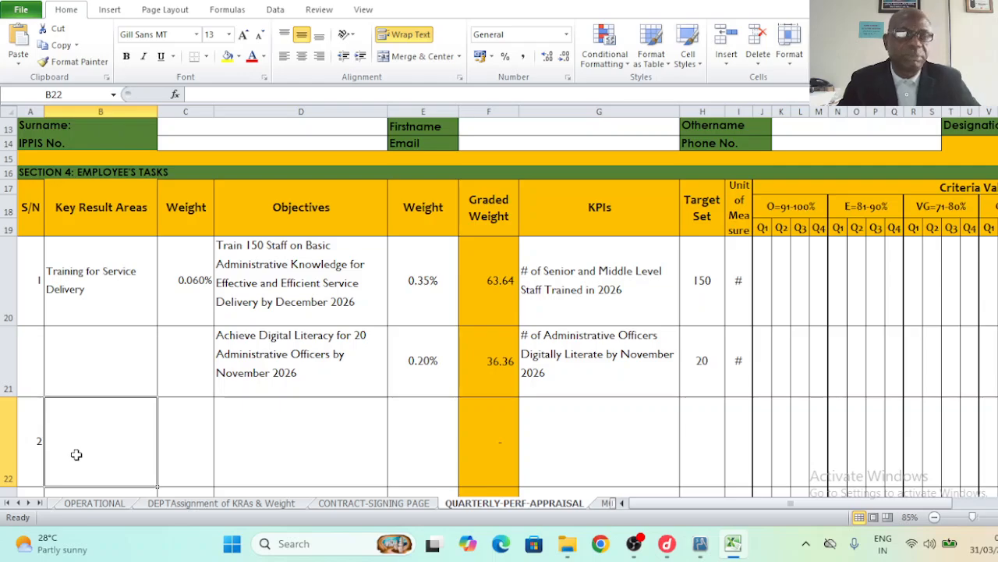
{"action": "key", "text": "ctrl+v"}
- Give Staff Welfare a weight of 0.06 in cell C22, shown as 0.060%
{"action": "left_click", "coordinate": [186, 444]}
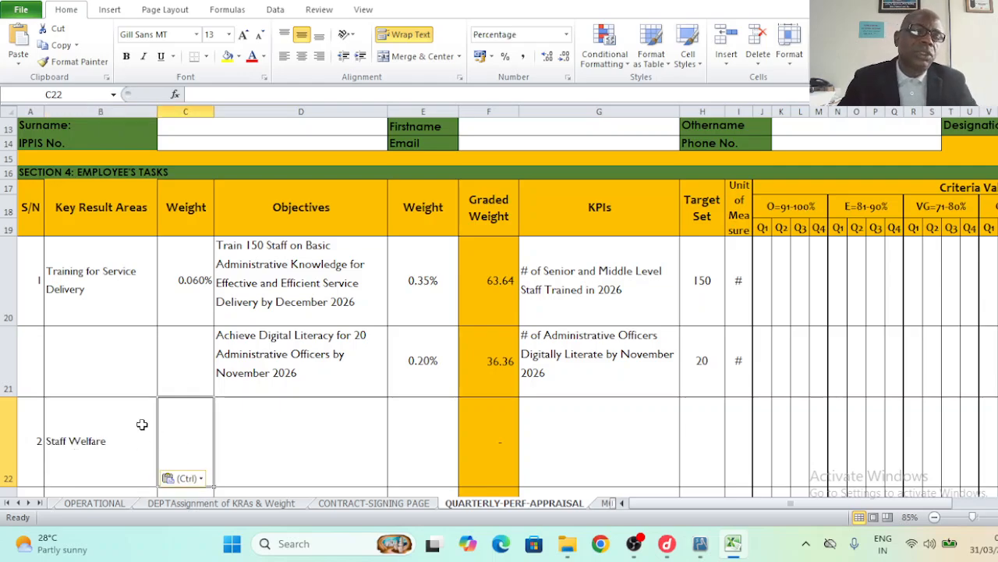
{"action": "left_click", "coordinate": [96, 359]}
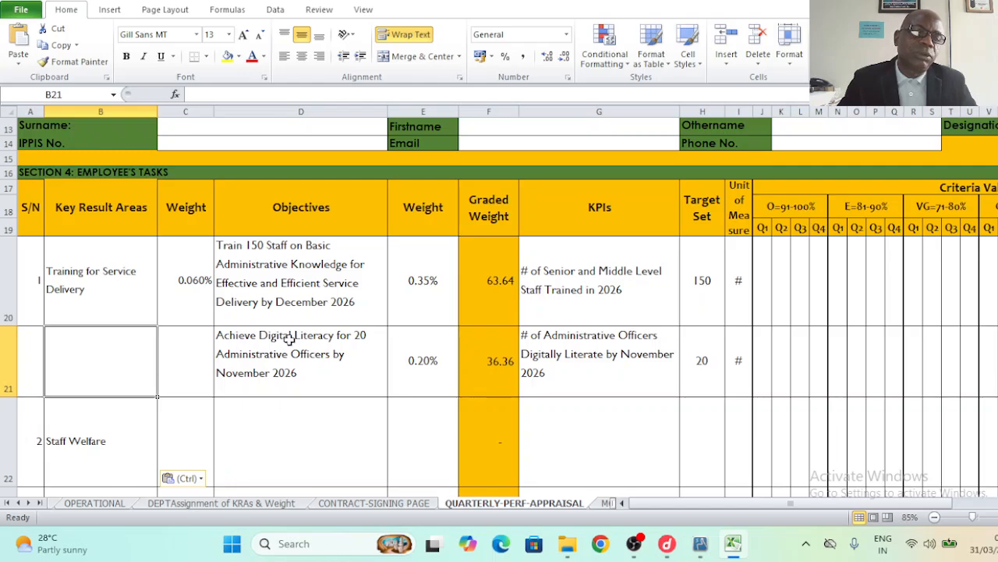
{"action": "left_click", "coordinate": [185, 434]}
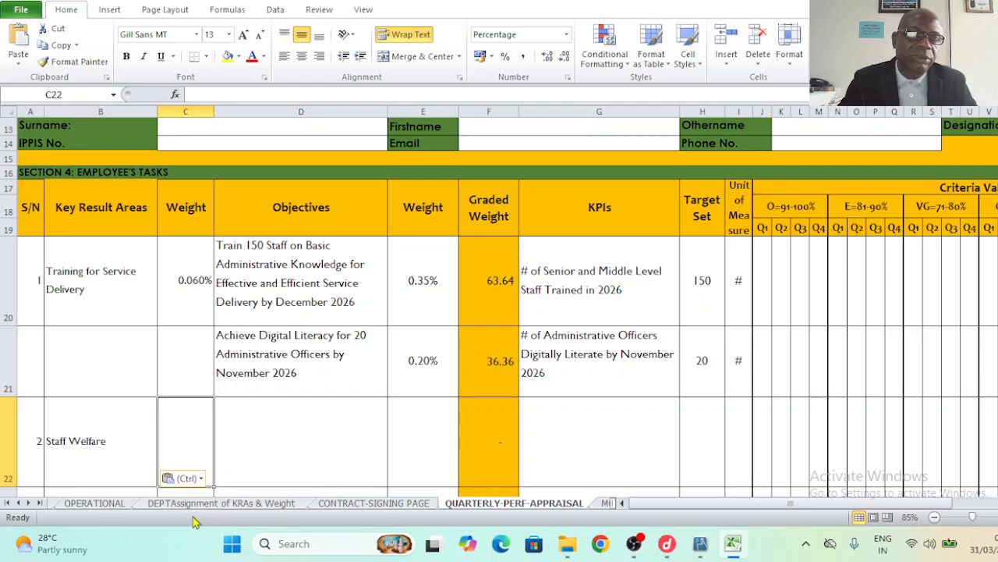
{"action": "left_click", "coordinate": [95, 503]}
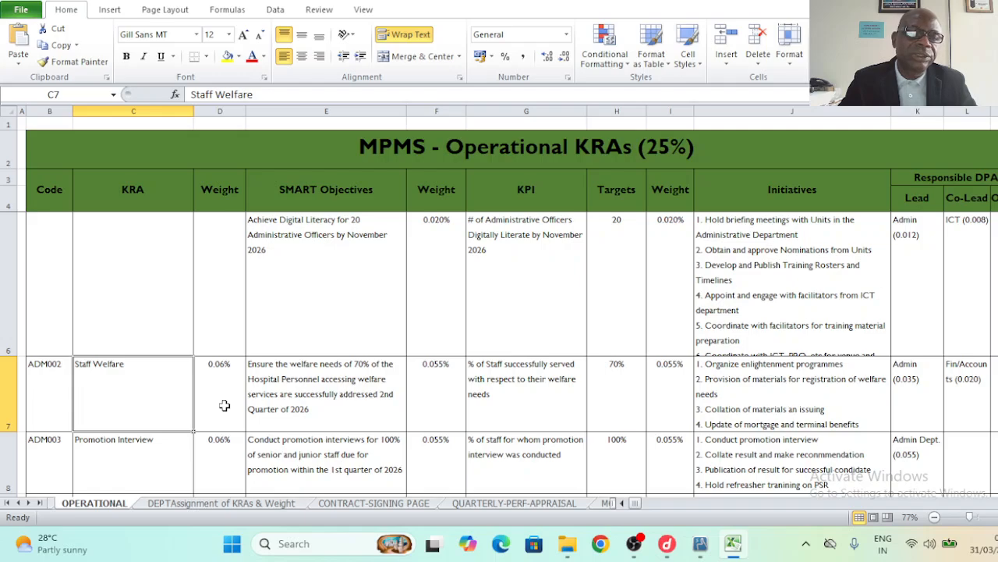
{"action": "left_click", "coordinate": [466, 506]}
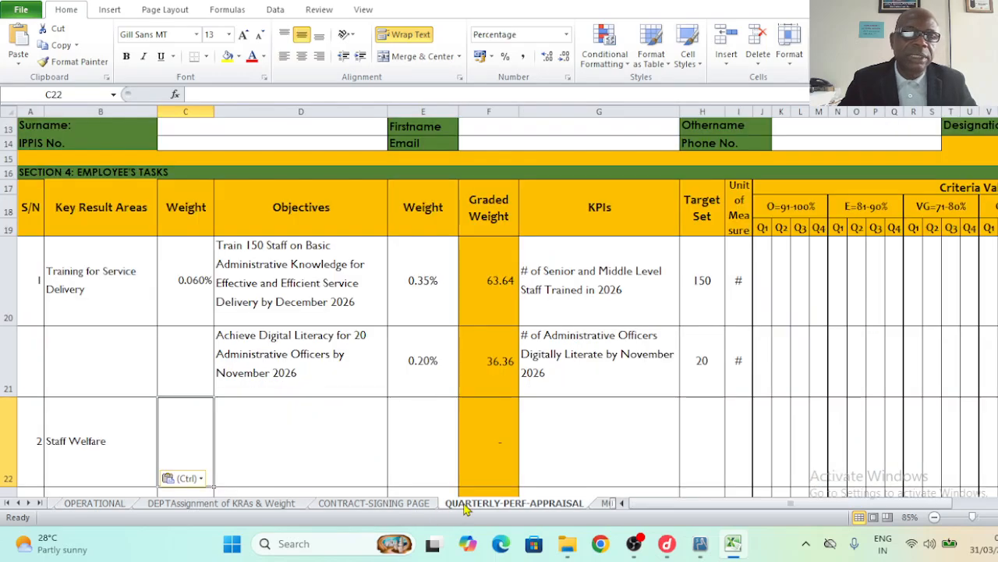
{"action": "type", "text": "0."}
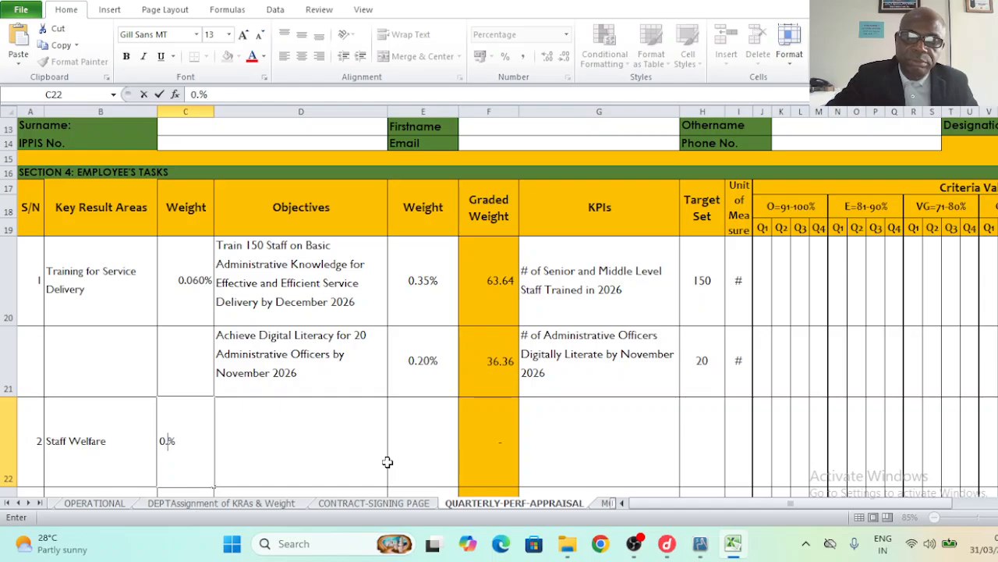
{"action": "type", "text": "0"}
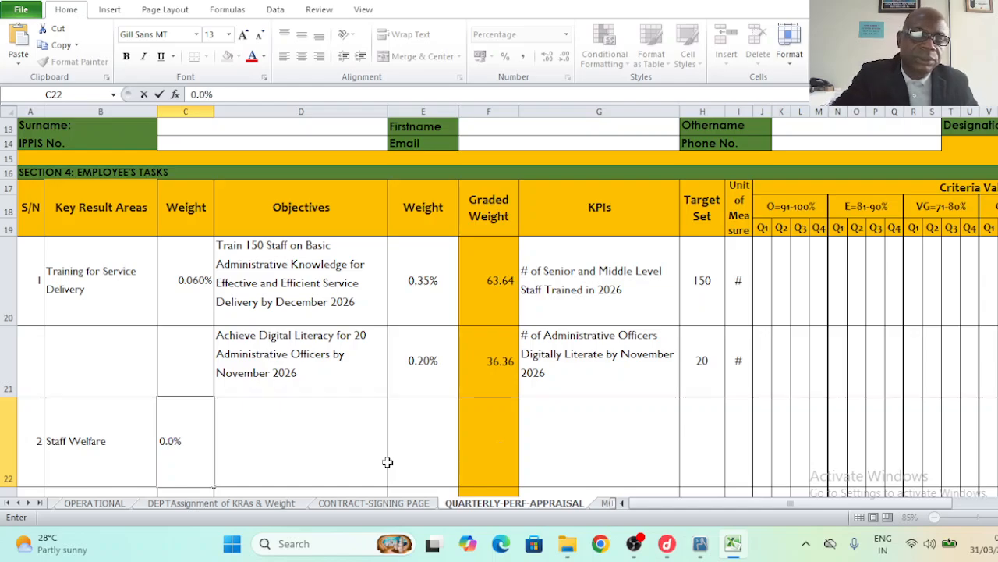
{"action": "type", "text": "6"}
{"action": "left_click", "coordinate": [336, 455]}
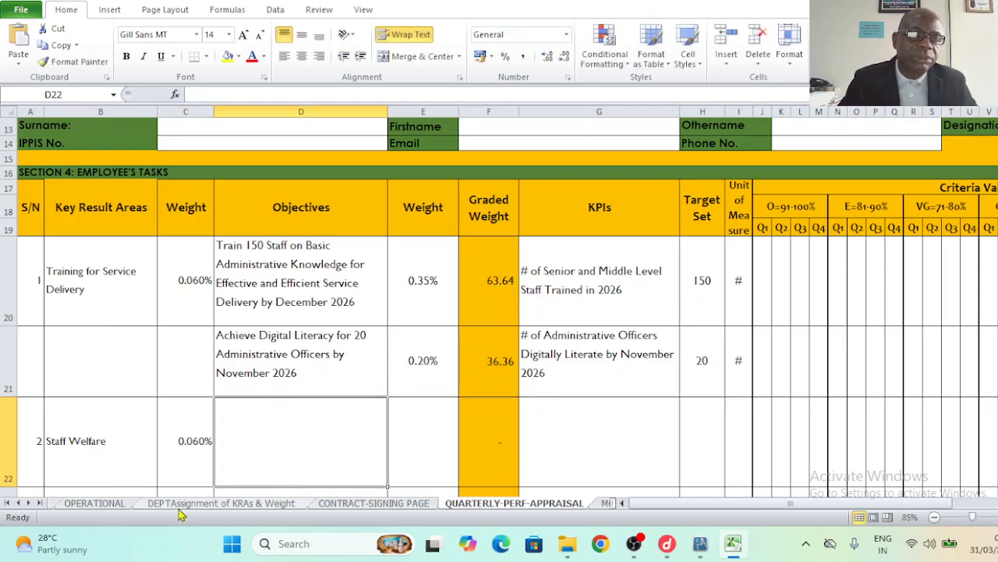
{"action": "left_click", "coordinate": [117, 505]}
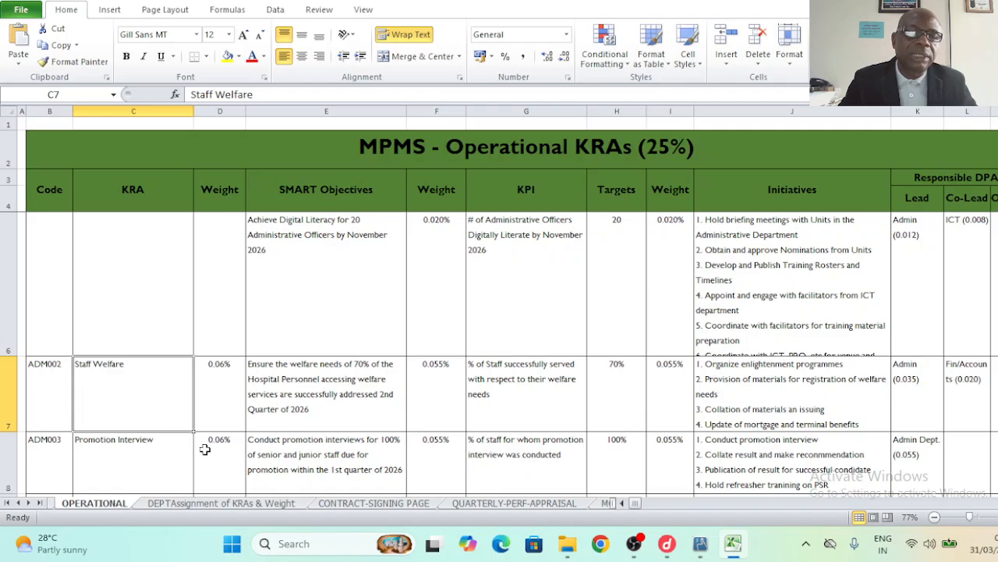
- Copy the Staff Welfare objective from OPERATIONAL E7 and paste it into the appraisal's Objectives cell D22
{"action": "left_click", "coordinate": [293, 405]}
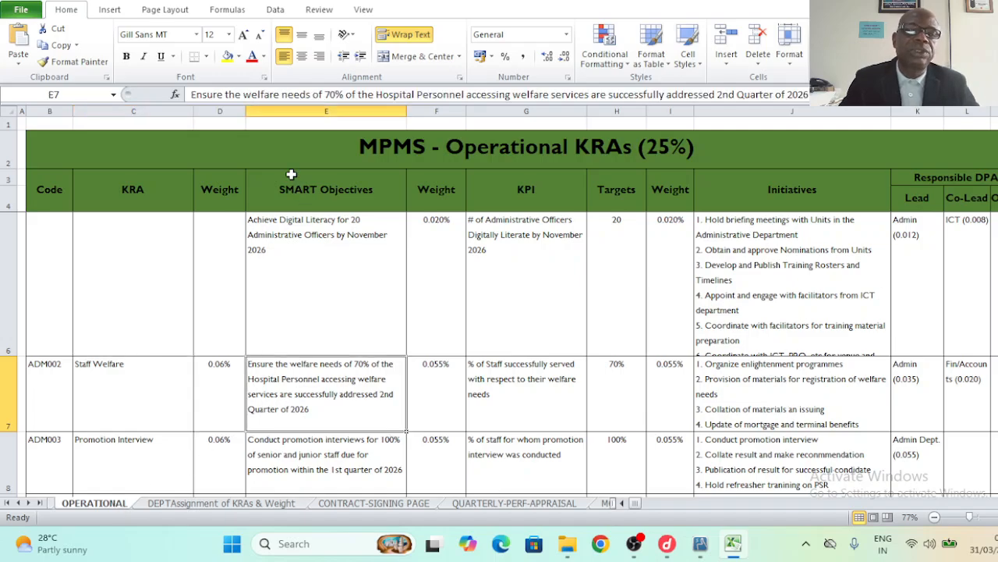
{"action": "left_click_drag", "start_coordinate": [190, 94], "coordinate": [808, 97]}
{"action": "key", "text": "ctrl+c"}
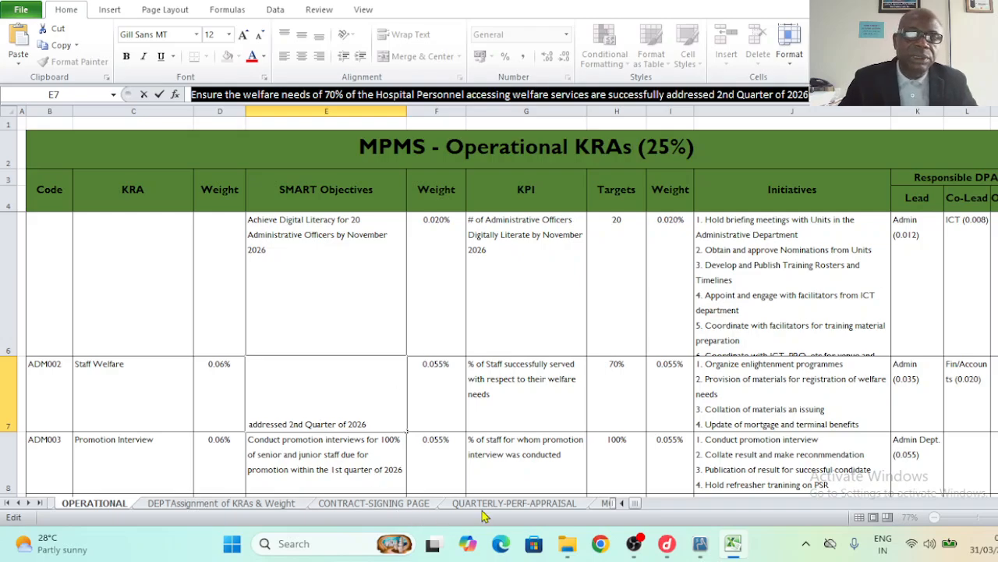
{"action": "left_click", "coordinate": [512, 503]}
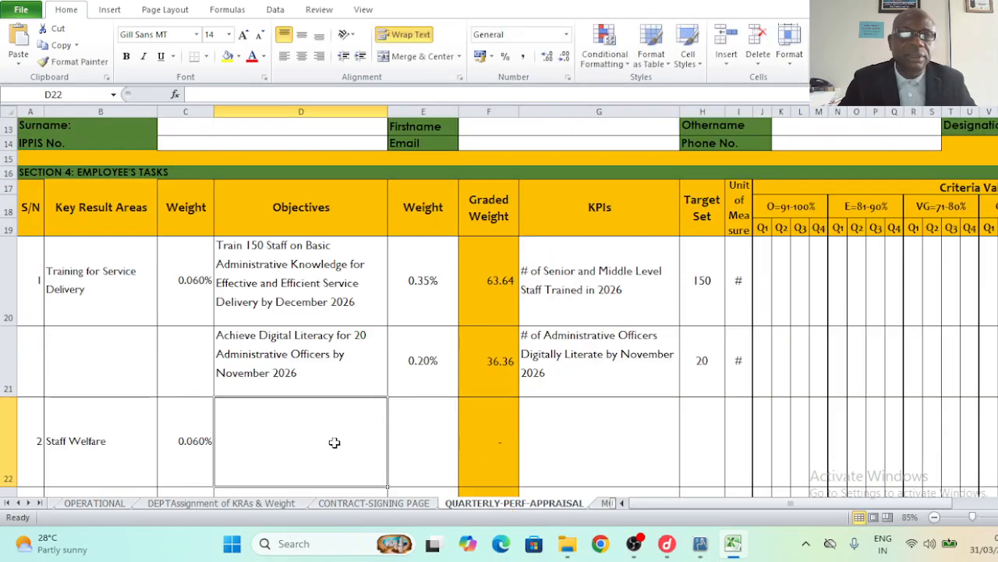
{"action": "key", "text": "ctrl+v"}
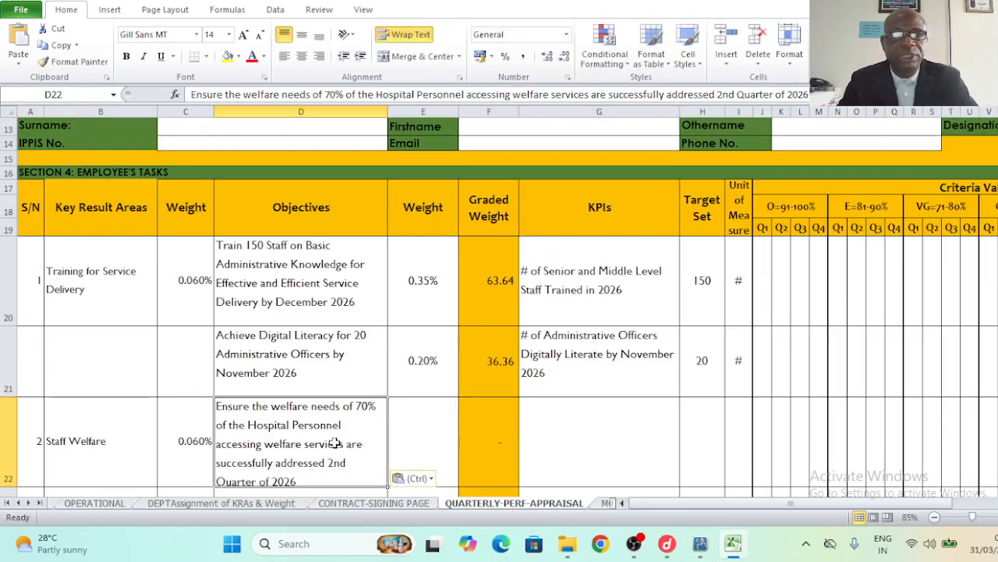
- Set the Staff Welfare weight to .055, rebalancing graded weights to 57.85, 33.06 and 9.09
{"action": "left_click", "coordinate": [435, 439]}
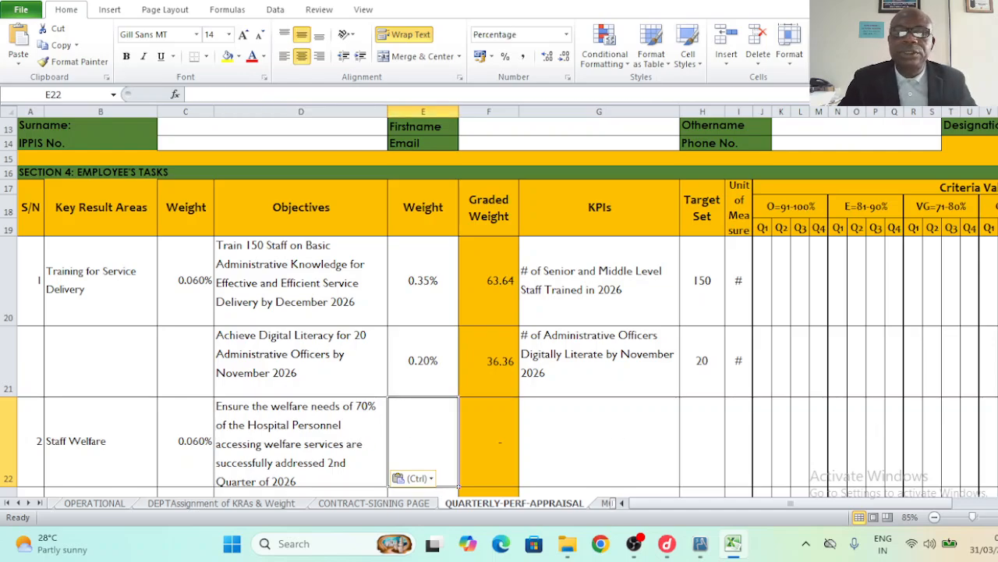
{"action": "scroll", "coordinate": [500, 304], "scroll_direction": "down", "scroll_amount": 3}
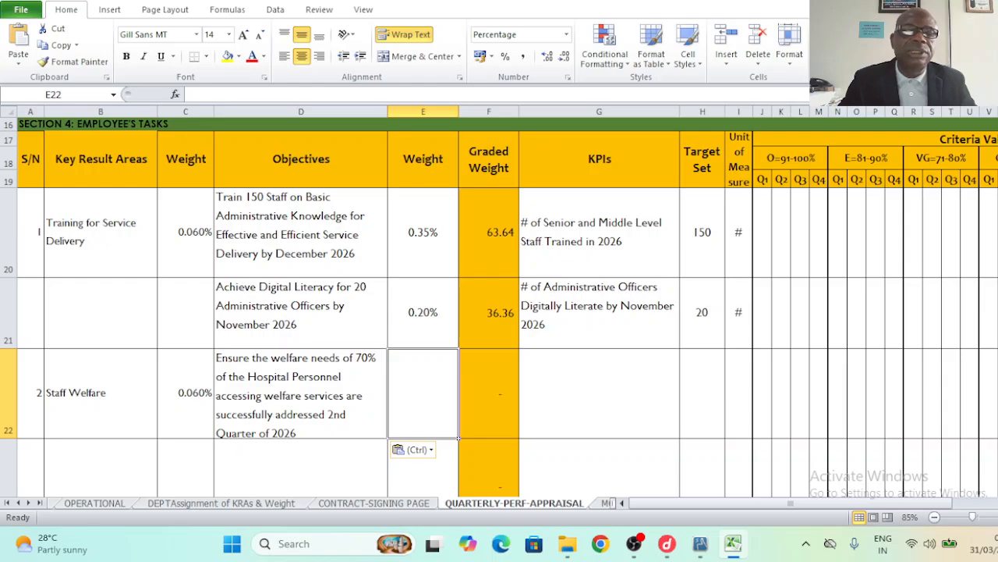
{"action": "scroll", "coordinate": [740, 429], "scroll_direction": "down", "scroll_amount": 1}
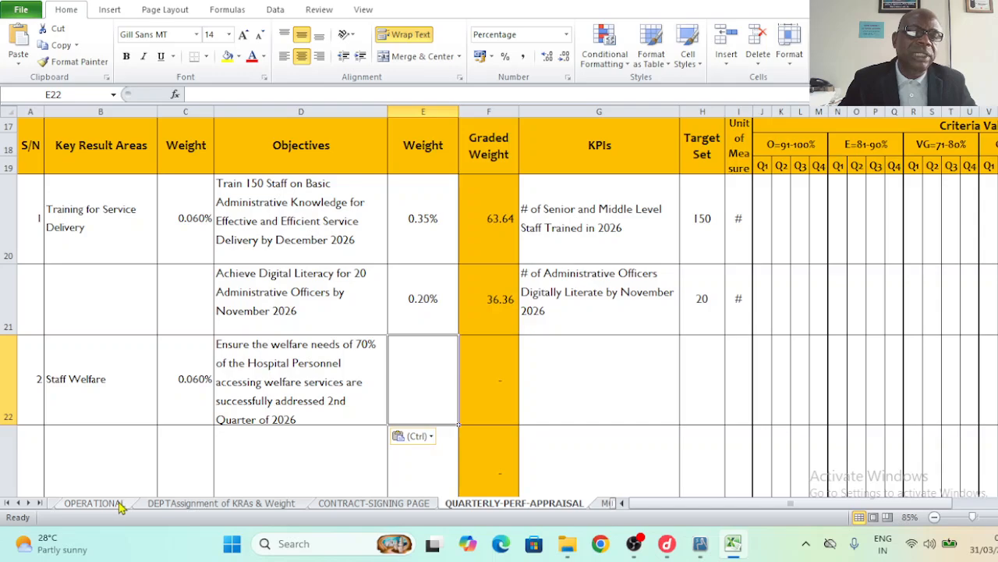
{"action": "left_click", "coordinate": [92, 503]}
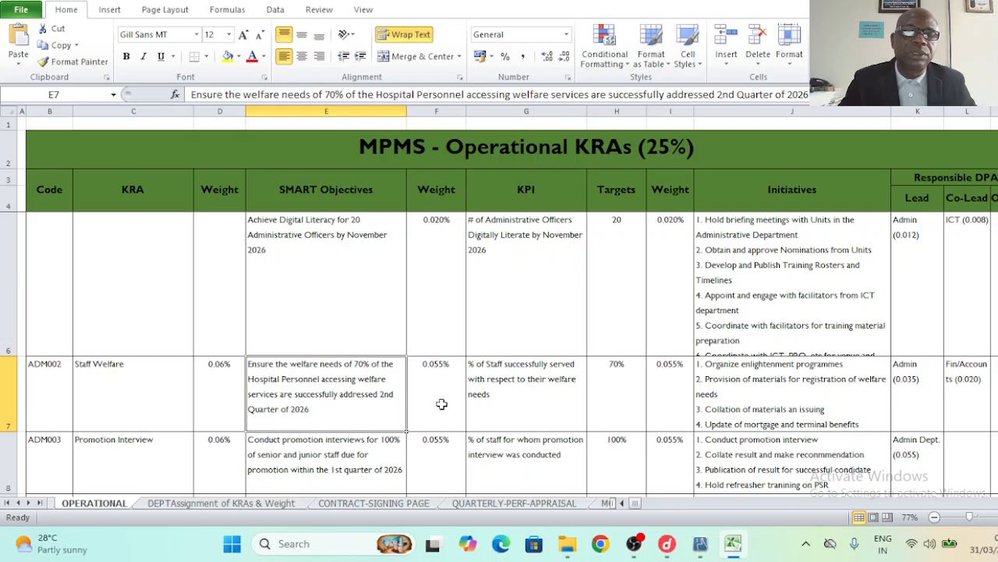
{"action": "left_click", "coordinate": [500, 505]}
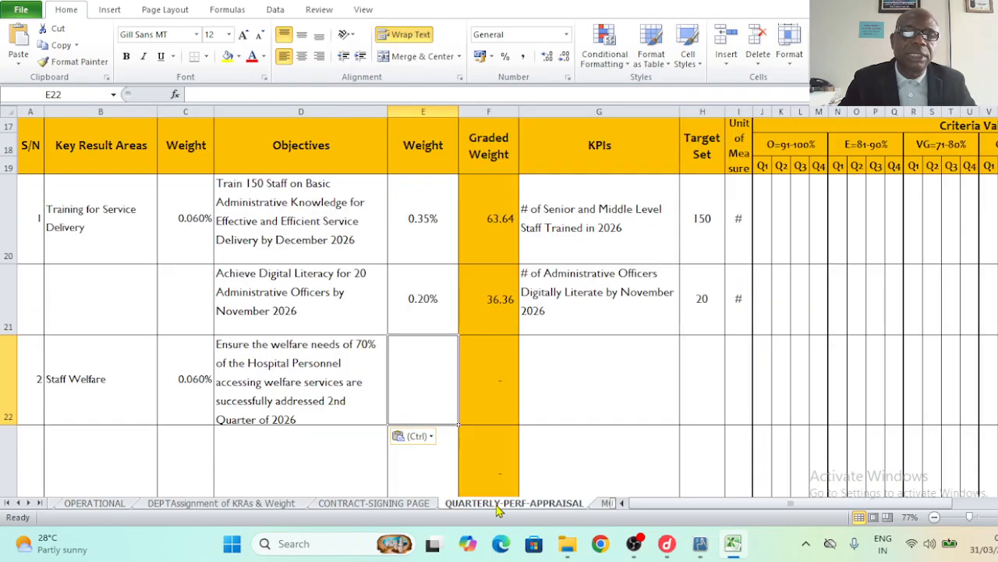
{"action": "type", "text": ".055"}
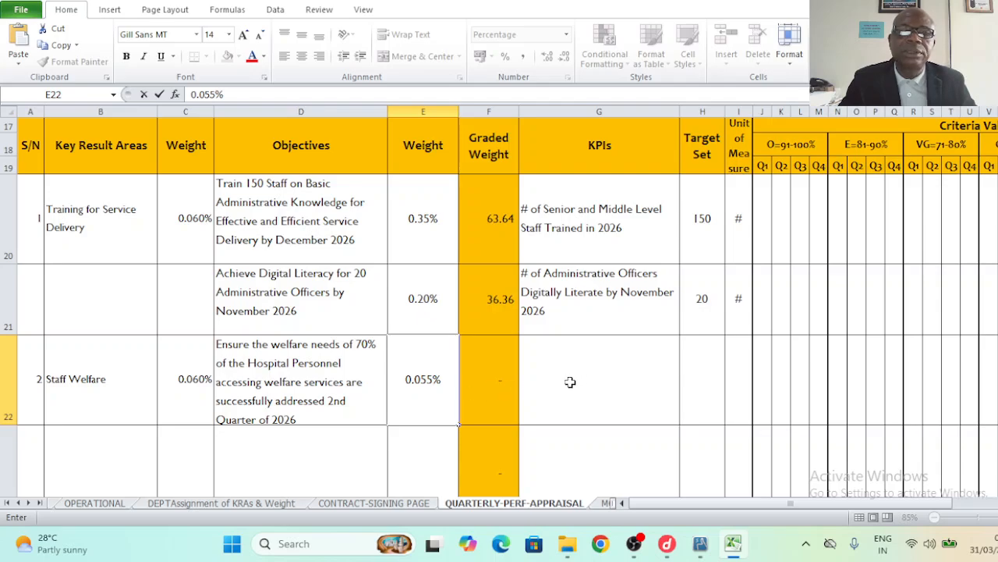
{"action": "key", "text": "Return"}
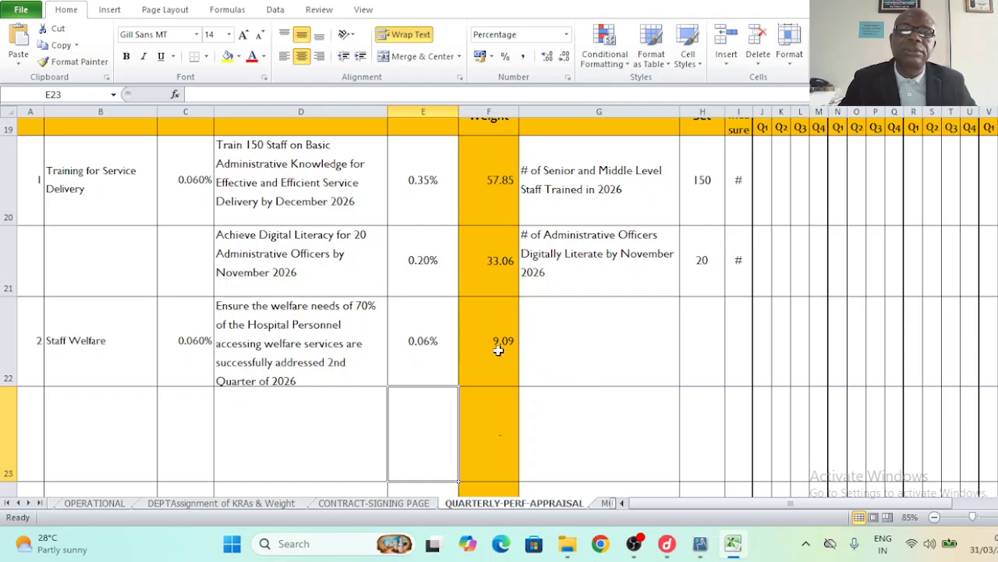
{"action": "left_click", "coordinate": [555, 360]}
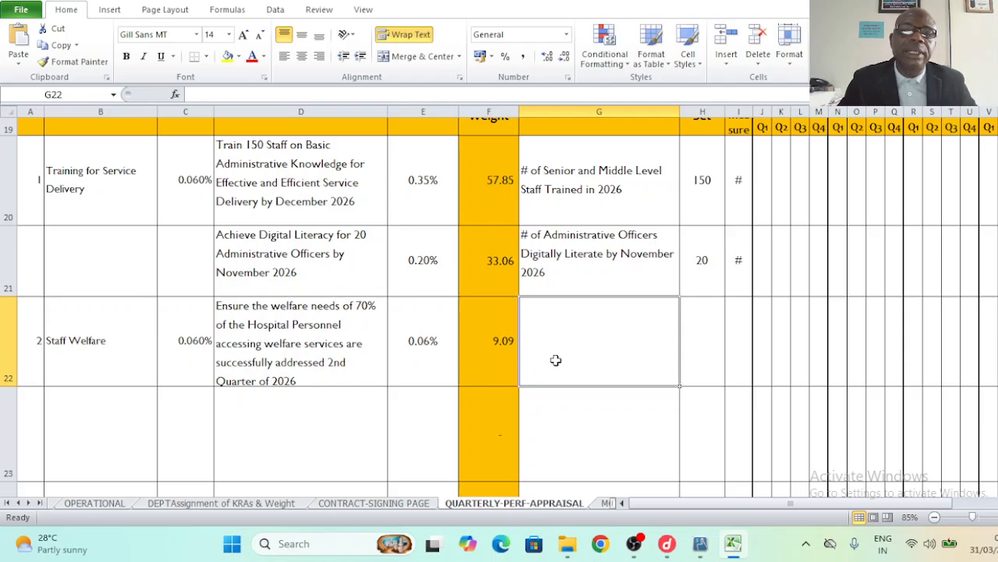
- Copy the welfare-needs KPI from OPERATIONAL G7 into appraisal cell G22
{"action": "left_click", "coordinate": [106, 505]}
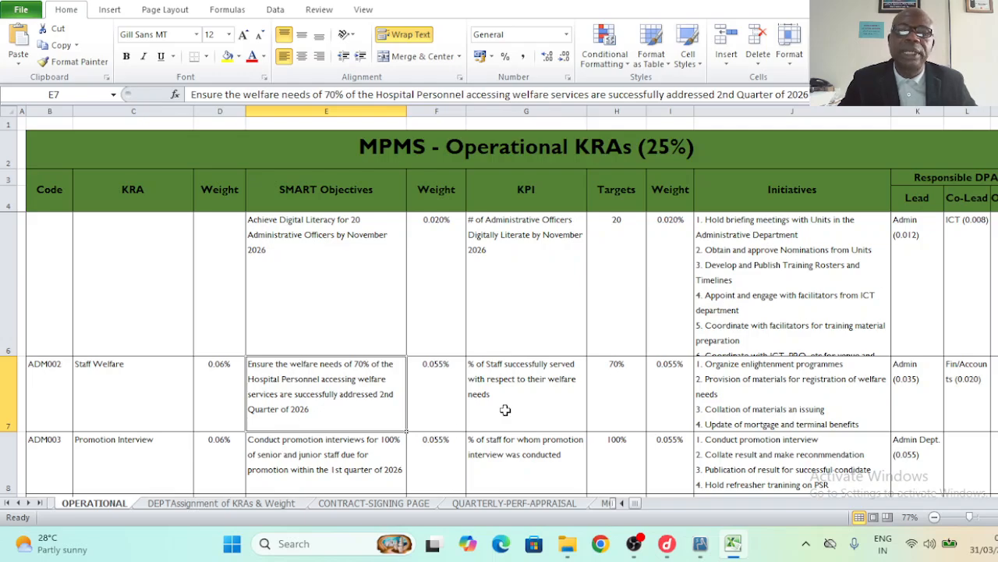
{"action": "left_click", "coordinate": [506, 409]}
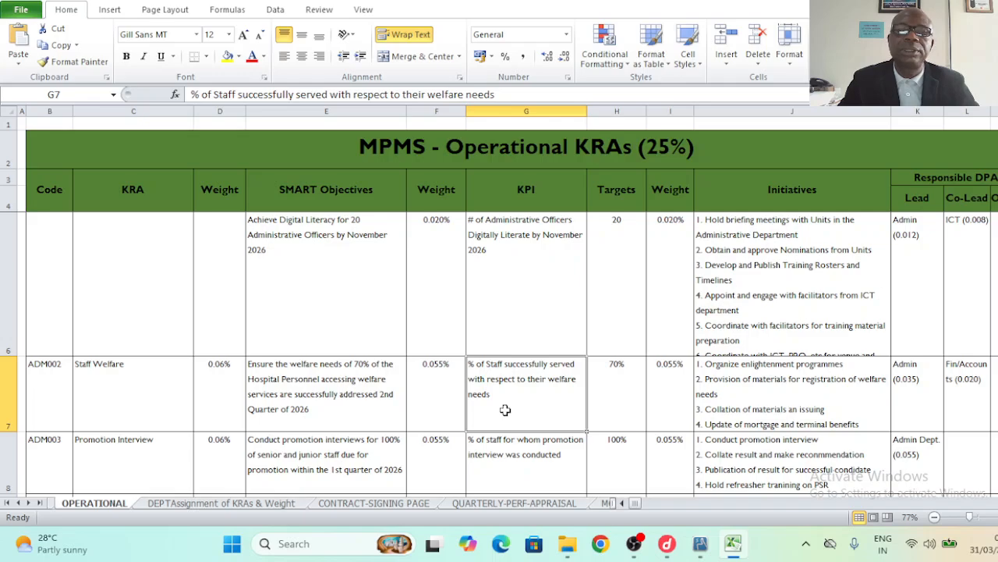
{"action": "left_click", "coordinate": [191, 94]}
{"action": "left_click_drag", "start_coordinate": [191, 95], "coordinate": [512, 96]}
{"action": "key", "text": "ctrl+c"}
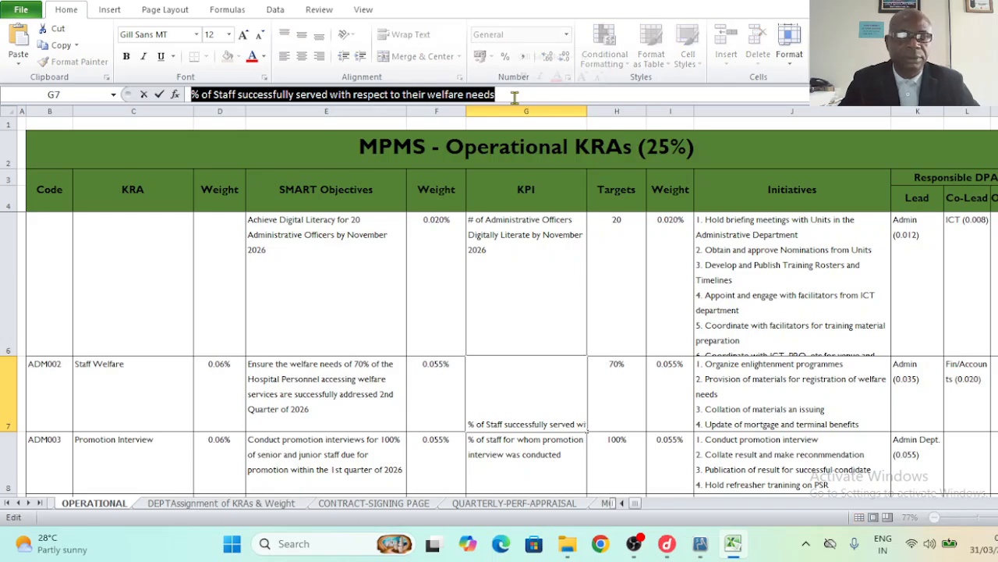
{"action": "left_click", "coordinate": [496, 504]}
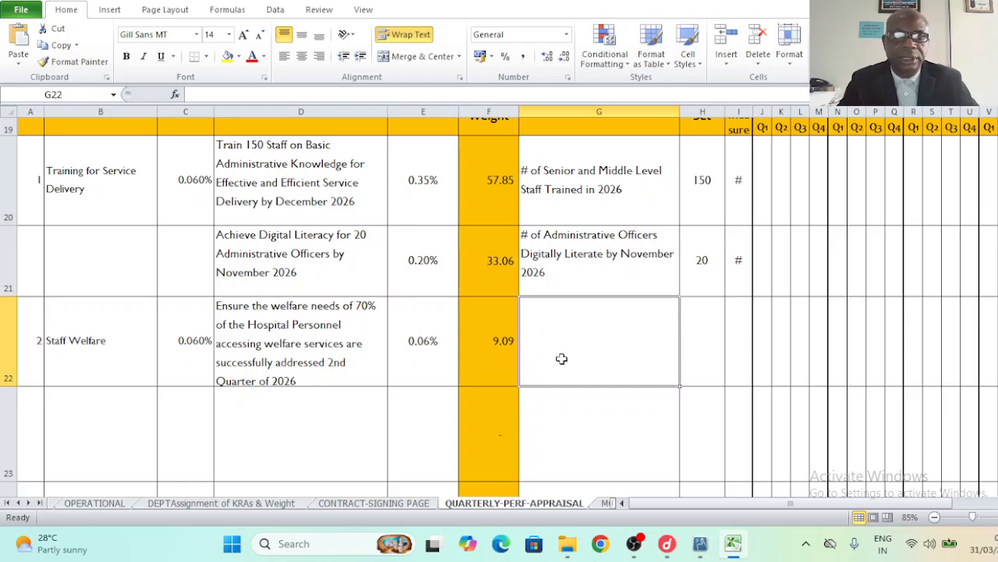
{"action": "key", "text": "ctrl+v"}
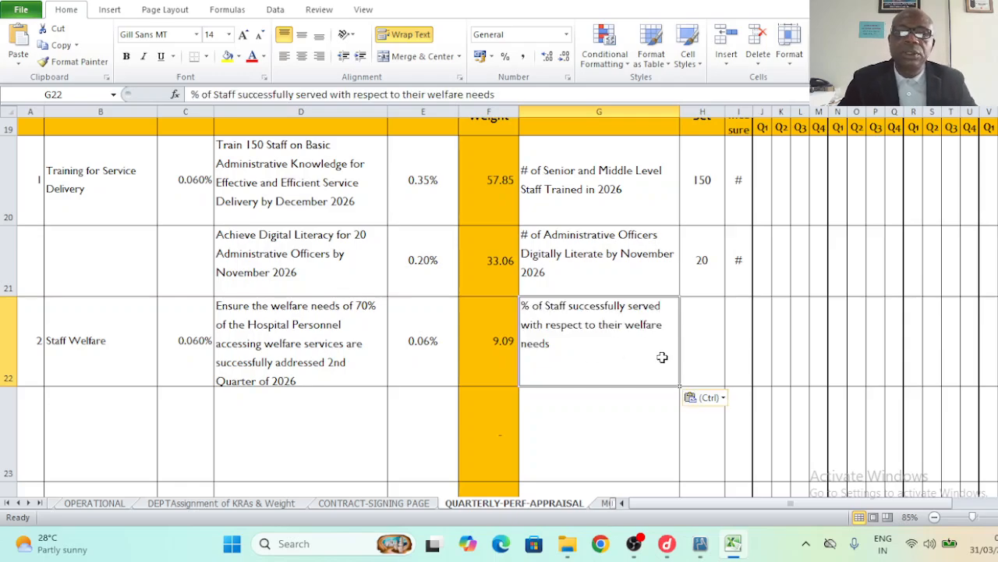
- Enter a 70% target in H22 and % as the unit of measure in I22
{"action": "left_click", "coordinate": [706, 344]}
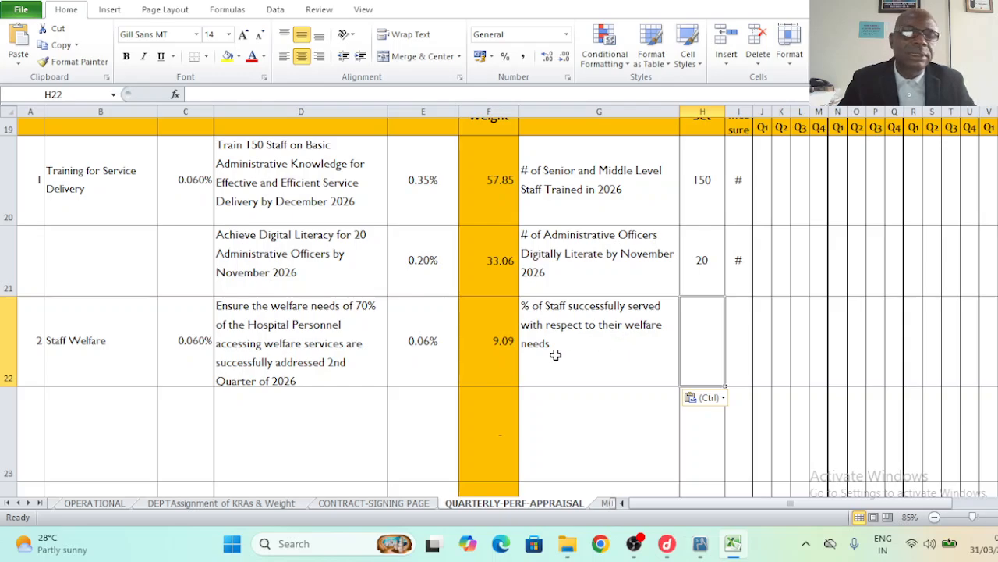
{"action": "left_click", "coordinate": [107, 504]}
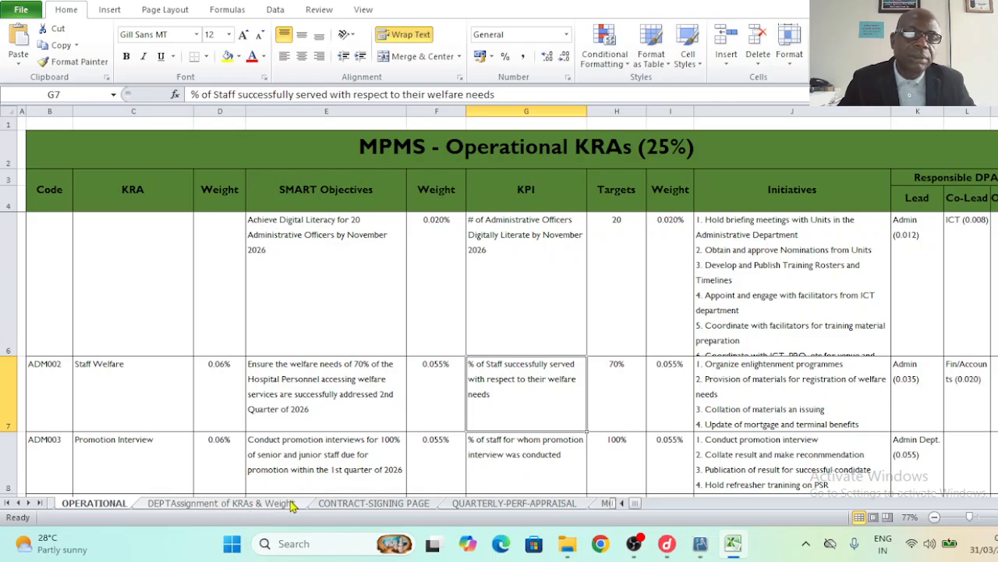
{"action": "left_click", "coordinate": [494, 503]}
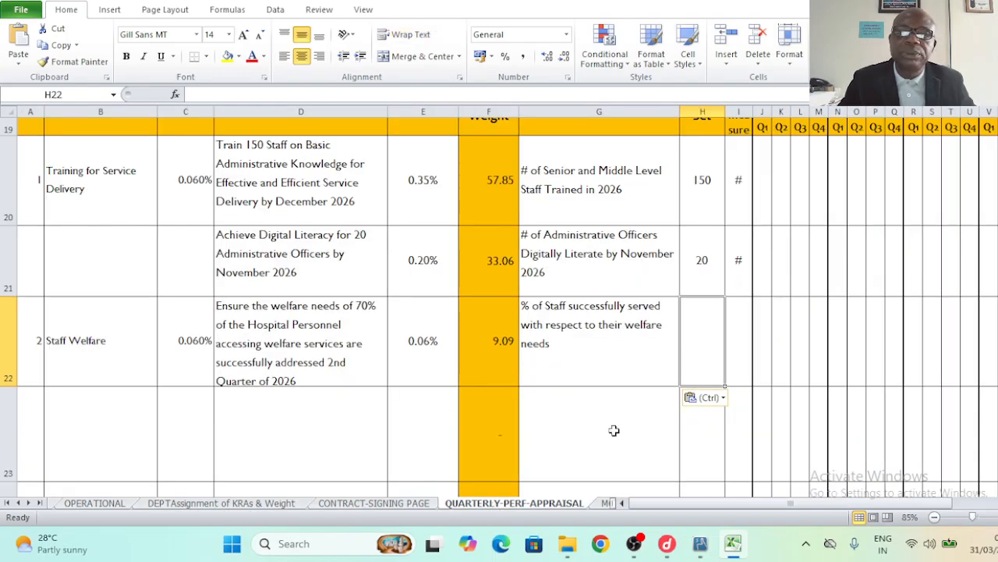
{"action": "type", "text": "70"}
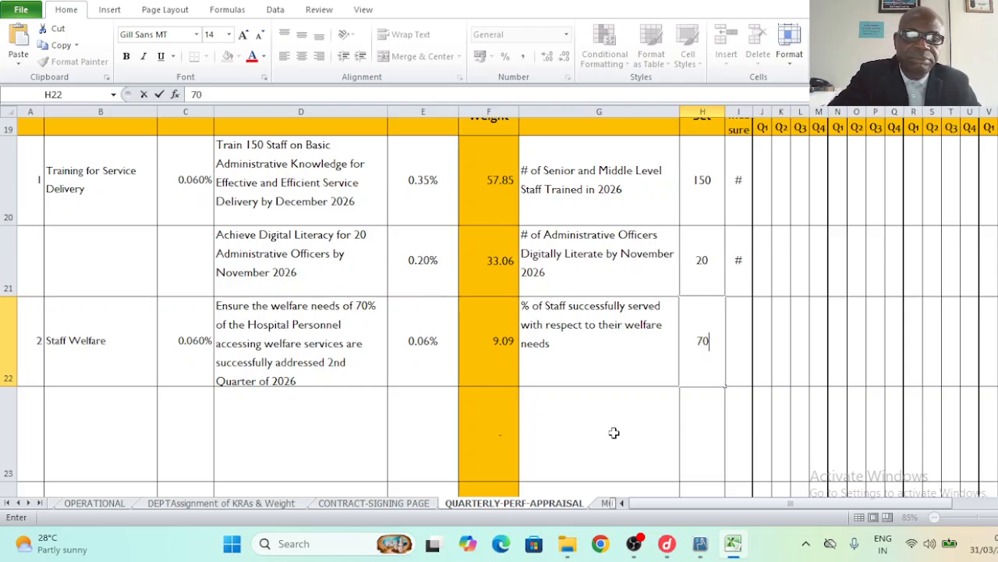
{"action": "type", "text": "%"}
{"action": "left_click", "coordinate": [573, 475]}
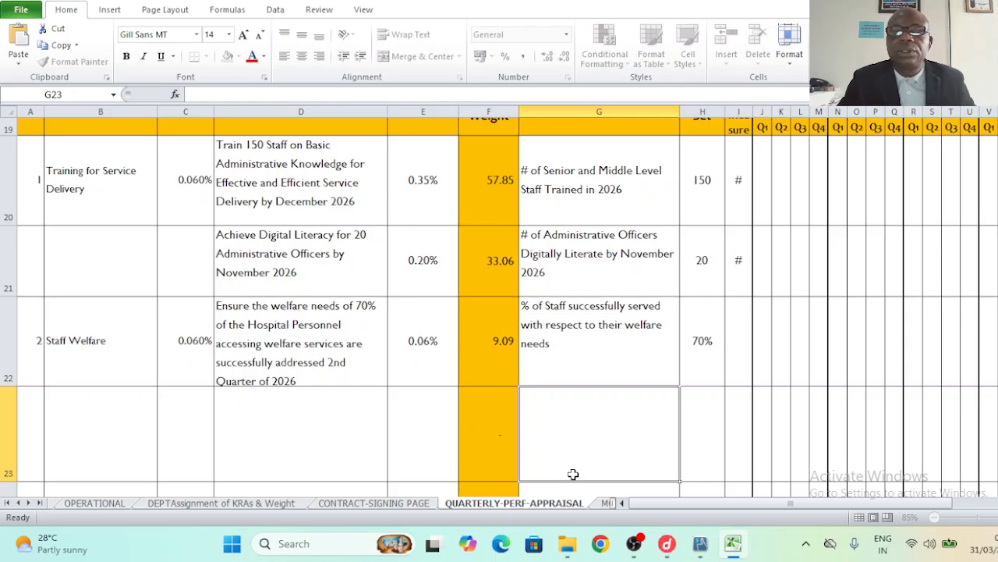
{"action": "left_click", "coordinate": [737, 354]}
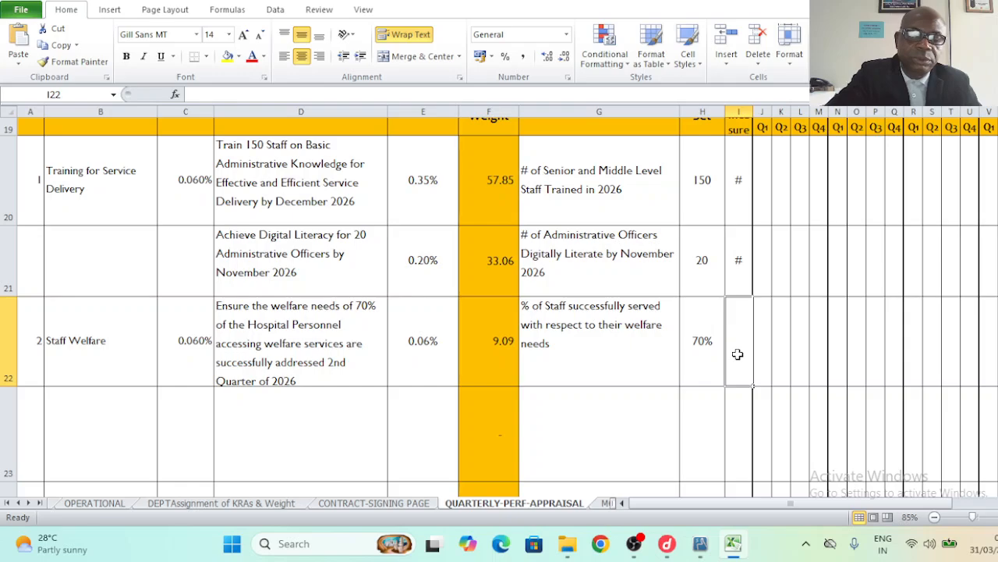
{"action": "type", "text": "%"}
{"action": "left_click", "coordinate": [660, 419]}
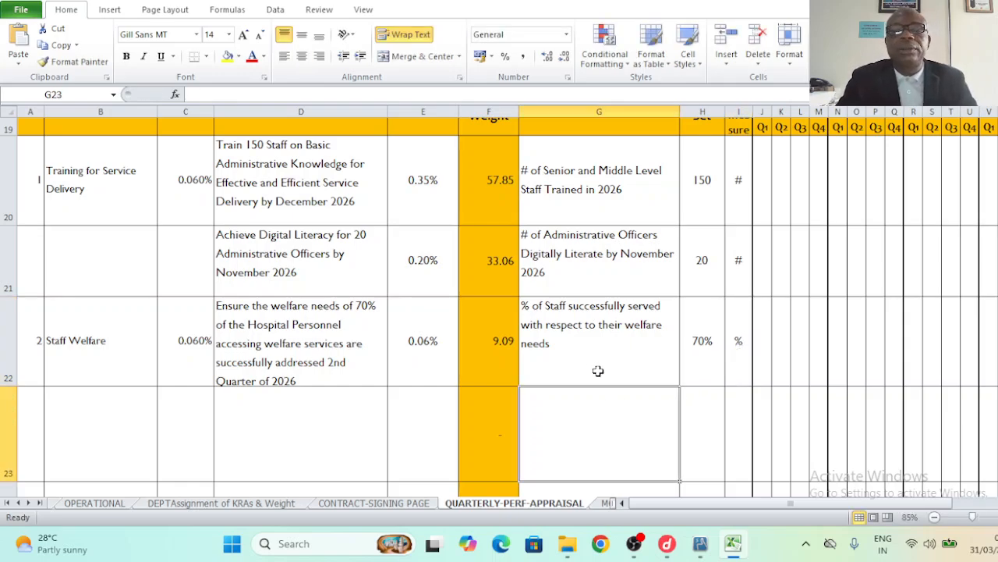
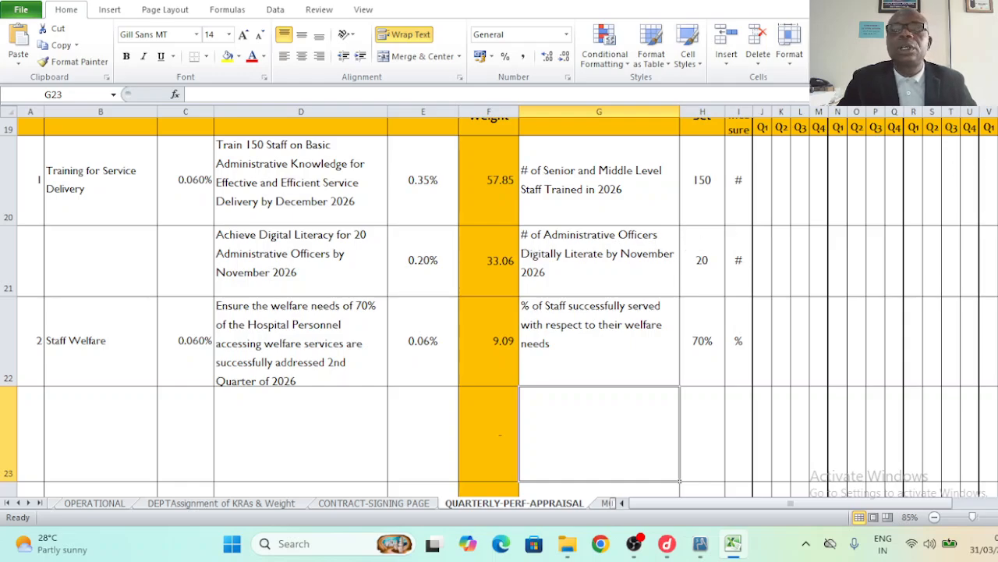
- Review the employee details, then locate the O=91-100% criteria heading in row 18
{"action": "scroll", "coordinate": [499, 307], "scroll_direction": "up", "scroll_amount": 4}
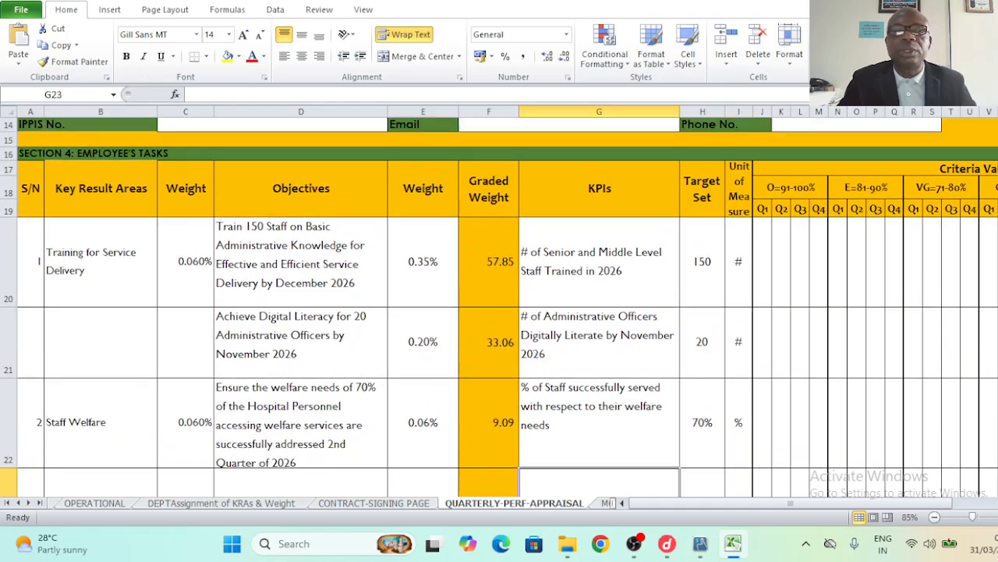
{"action": "scroll", "coordinate": [499, 306], "scroll_direction": "up", "scroll_amount": 3}
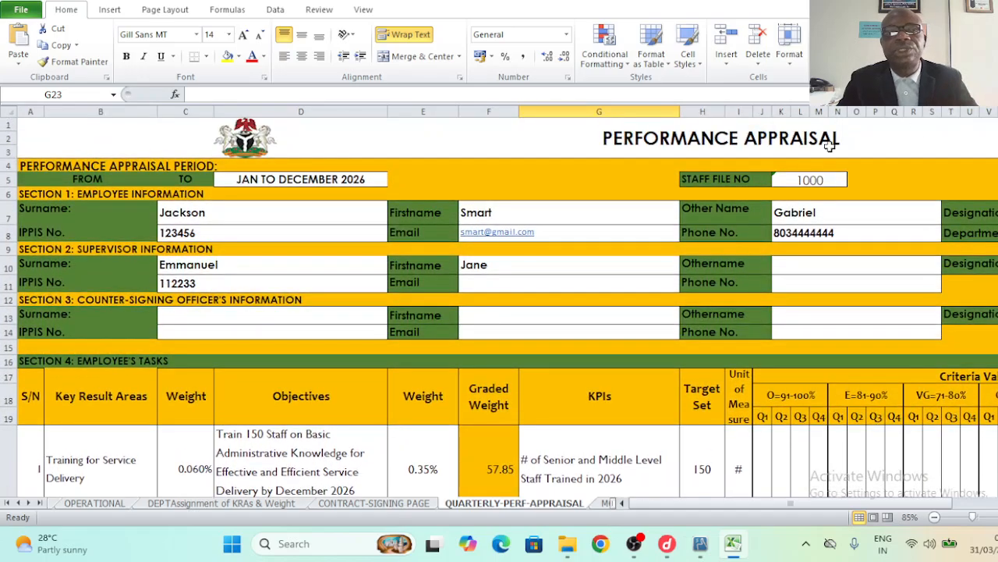
{"action": "left_click", "coordinate": [188, 218]}
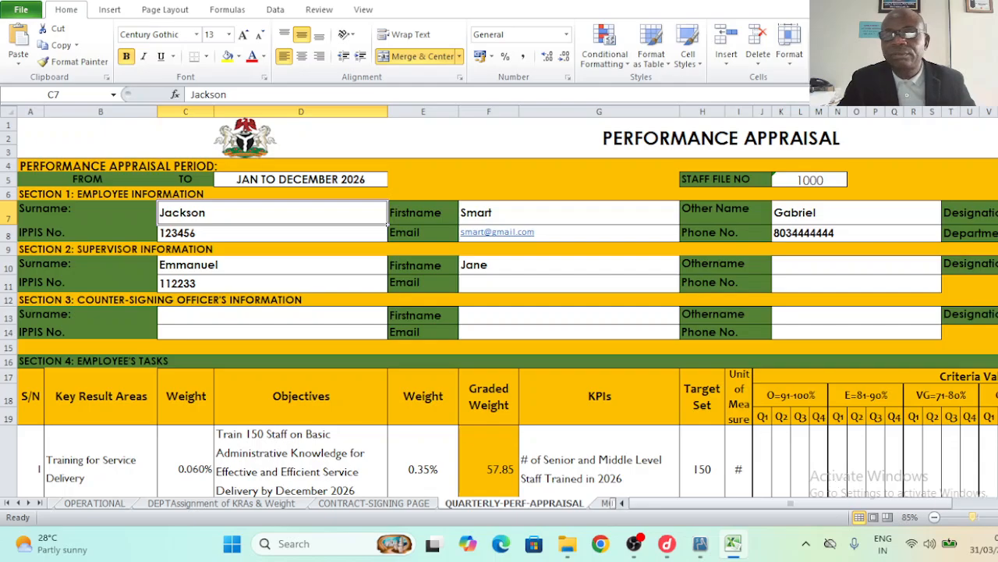
{"action": "left_click", "coordinate": [997, 503]}
{"action": "left_click", "coordinate": [997, 503]}
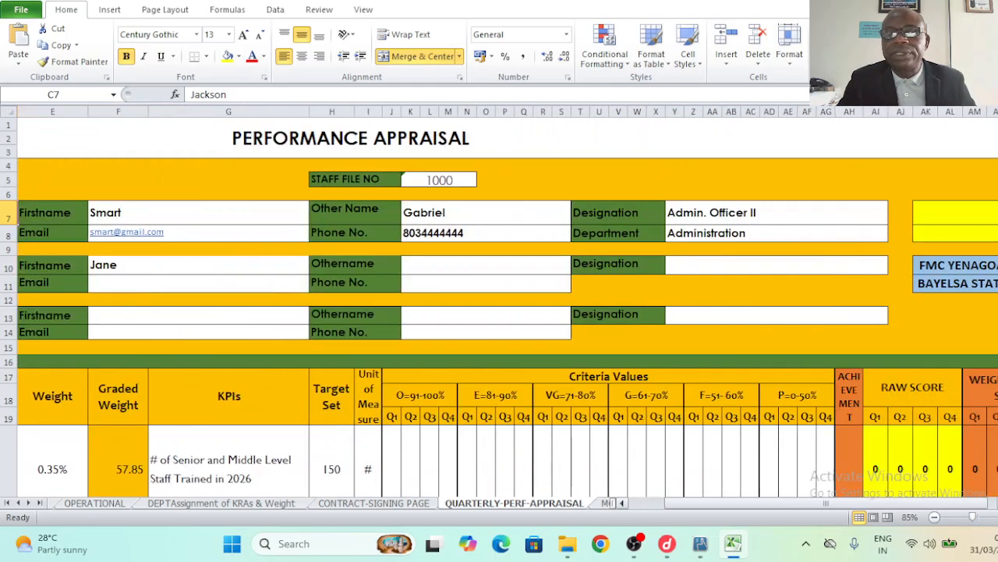
{"action": "scroll", "coordinate": [499, 306], "scroll_direction": "down", "scroll_amount": 3}
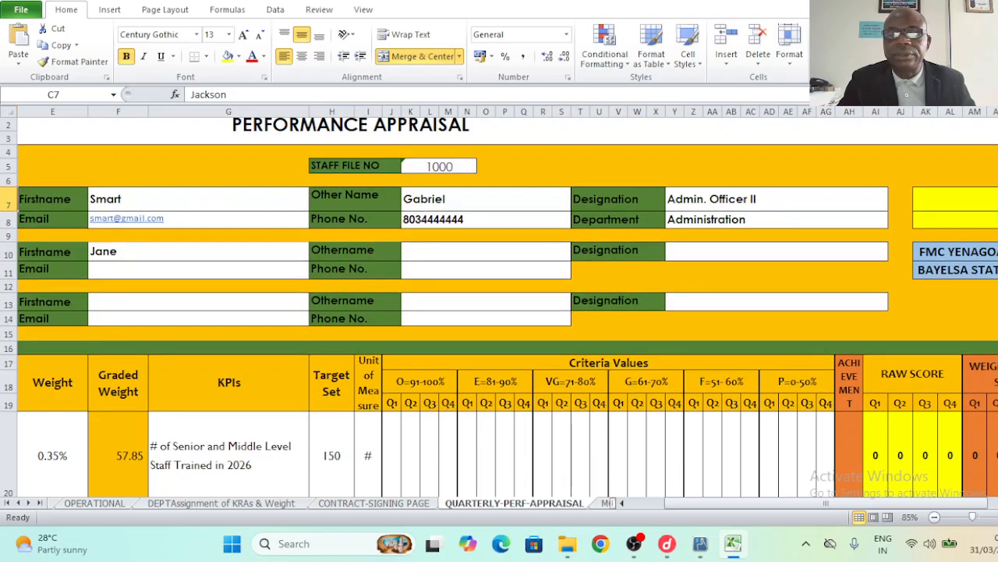
{"action": "scroll", "coordinate": [502, 408], "scroll_direction": "down", "scroll_amount": 2}
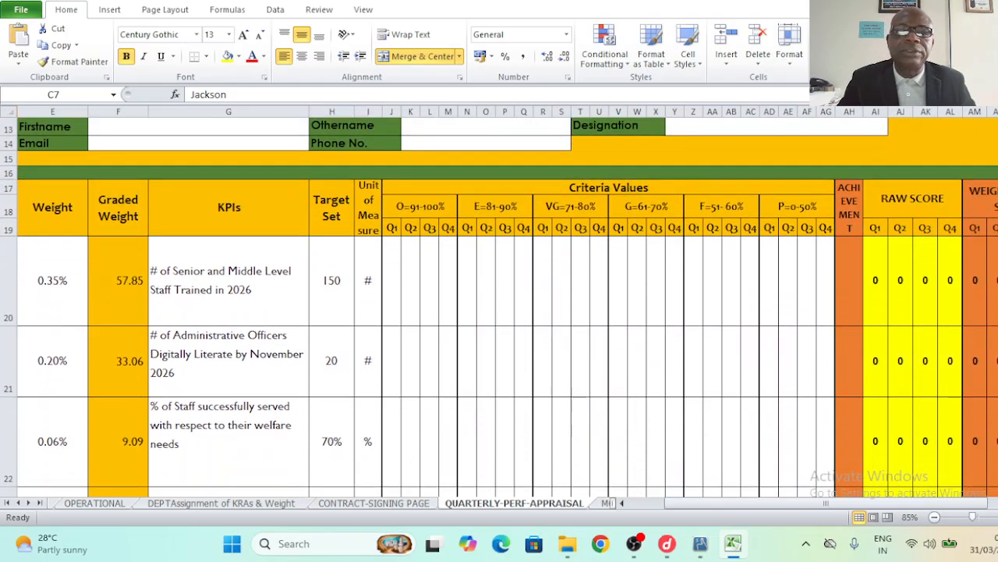
{"action": "left_click", "coordinate": [397, 234]}
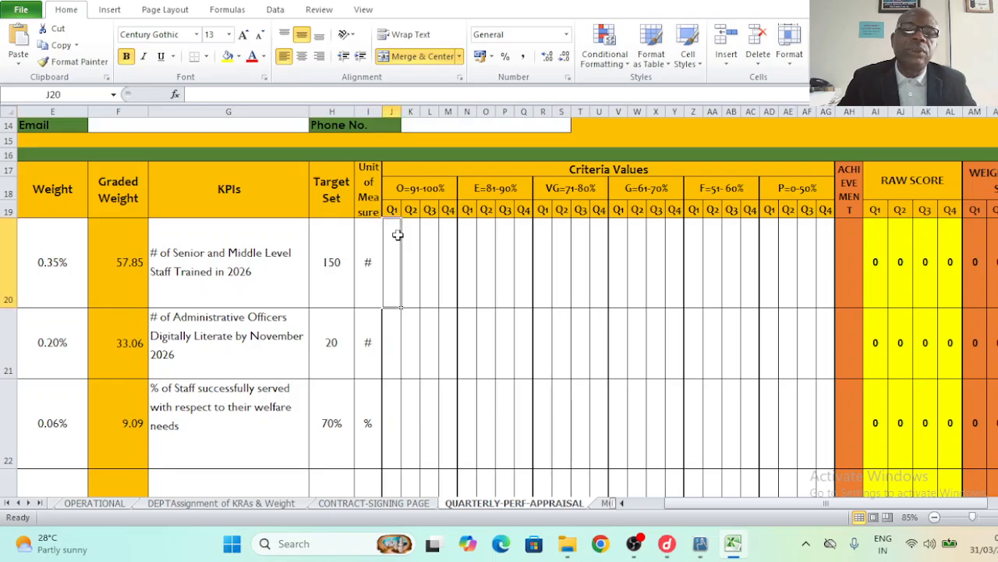
{"action": "left_click", "coordinate": [398, 194]}
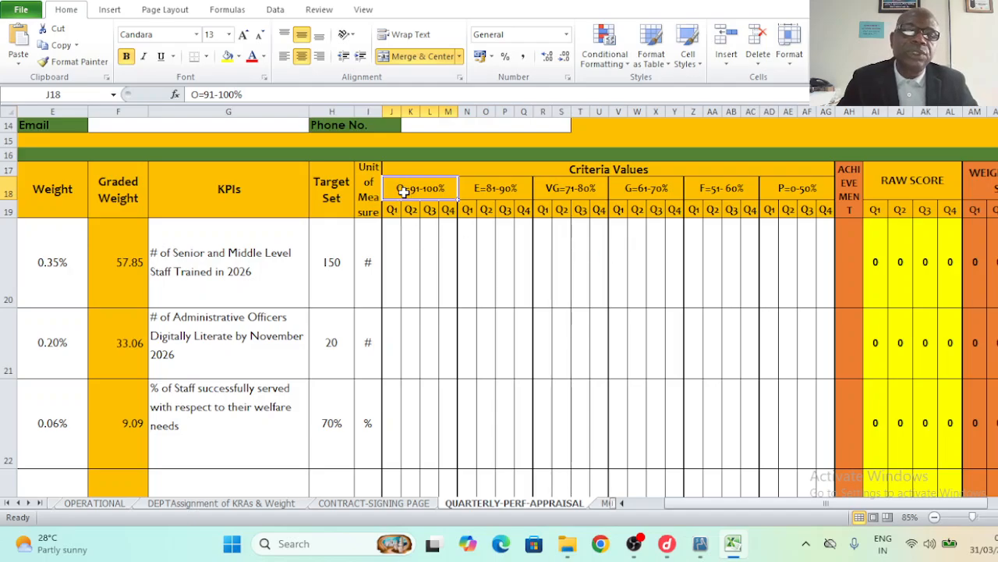
- Set the Criteria Values headings in J18:AG18 to 14-point font
{"action": "left_click_drag", "start_coordinate": [403, 191], "coordinate": [800, 188]}
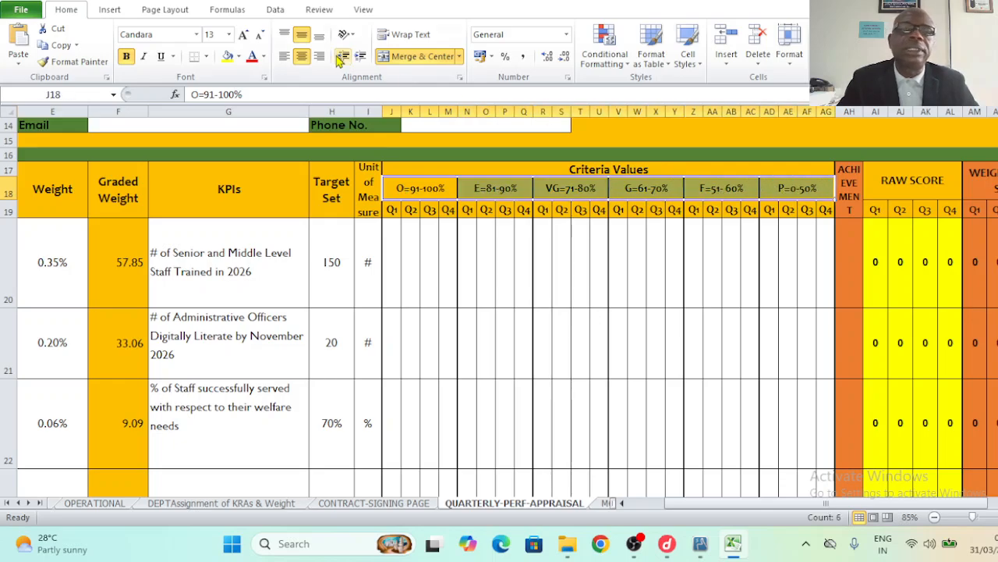
{"action": "left_click", "coordinate": [231, 39]}
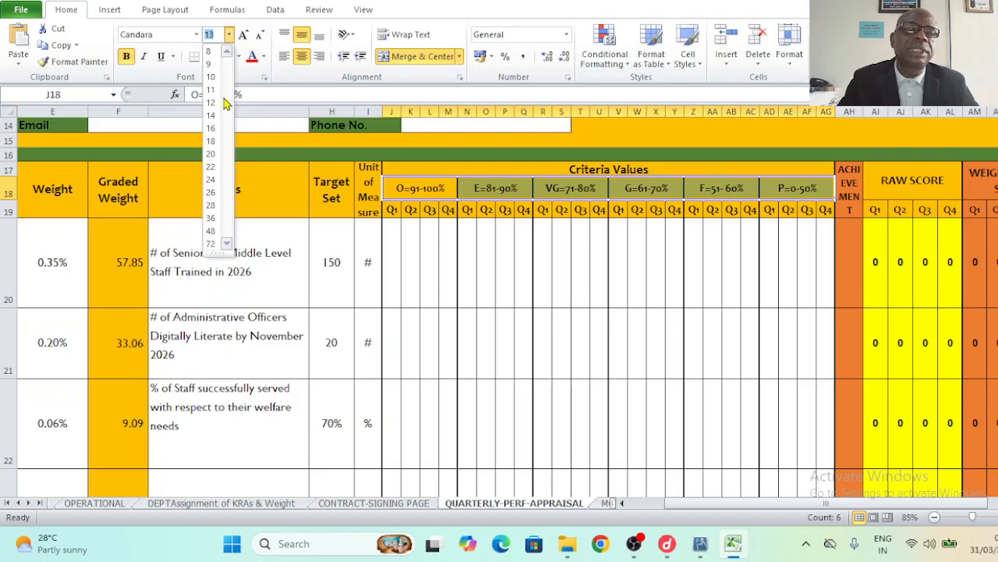
{"action": "left_click", "coordinate": [210, 115]}
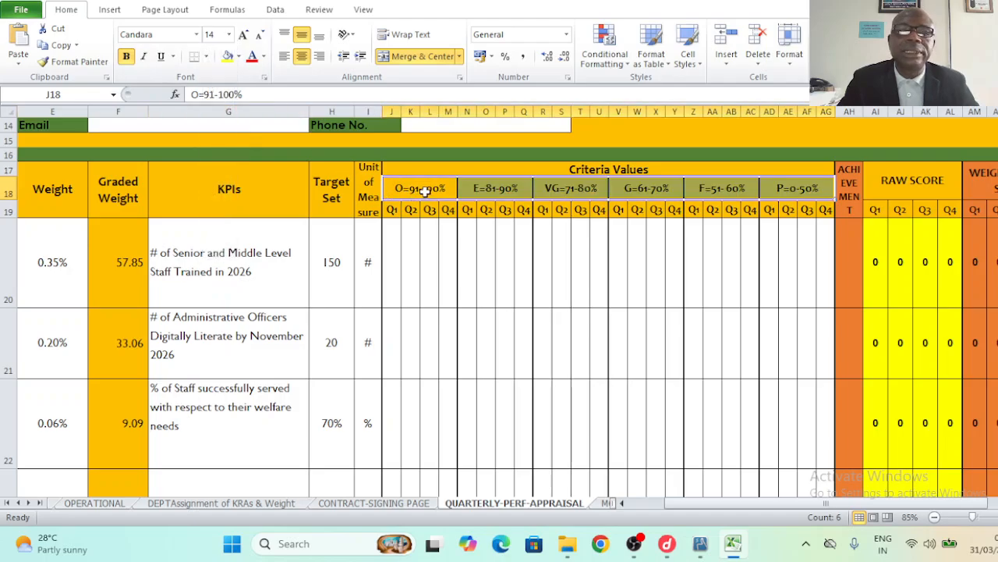
{"action": "left_click", "coordinate": [422, 189]}
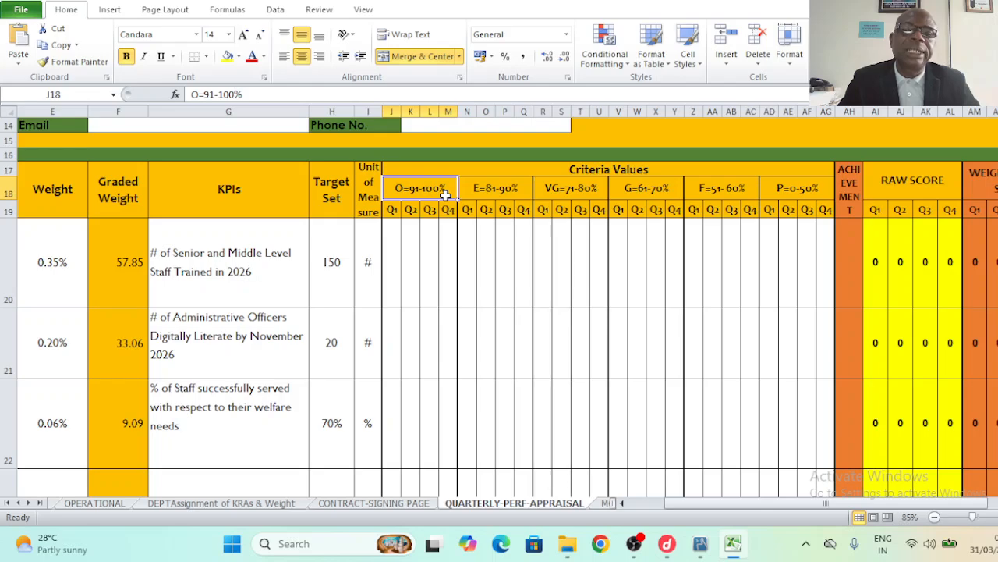
- Check the Q1–Q4 quarter sub-headings beneath the criteria bands
{"action": "left_click", "coordinate": [394, 211]}
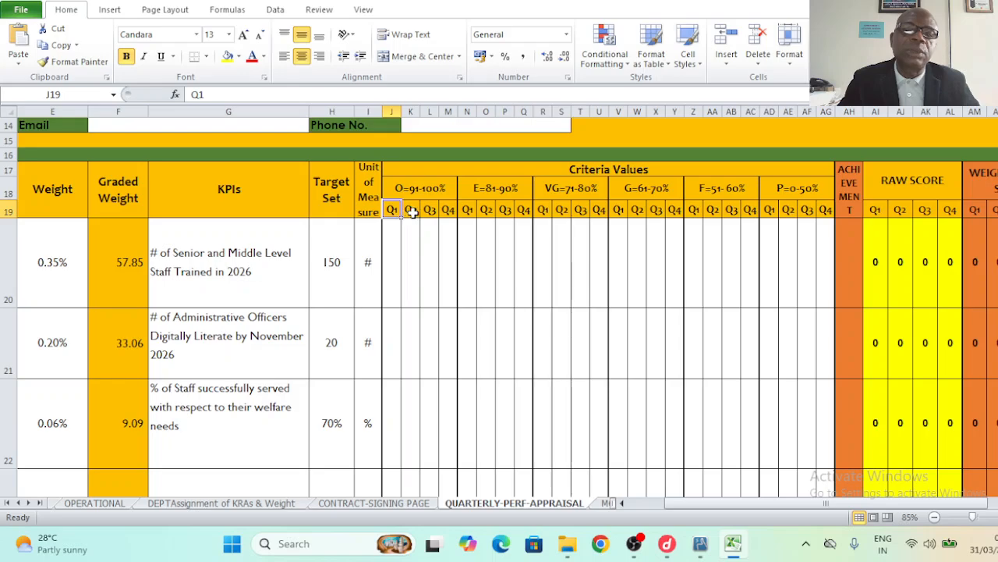
{"action": "left_click", "coordinate": [412, 213]}
{"action": "left_click_drag", "start_coordinate": [429, 213], "coordinate": [444, 212]}
{"action": "left_click", "coordinate": [445, 213]}
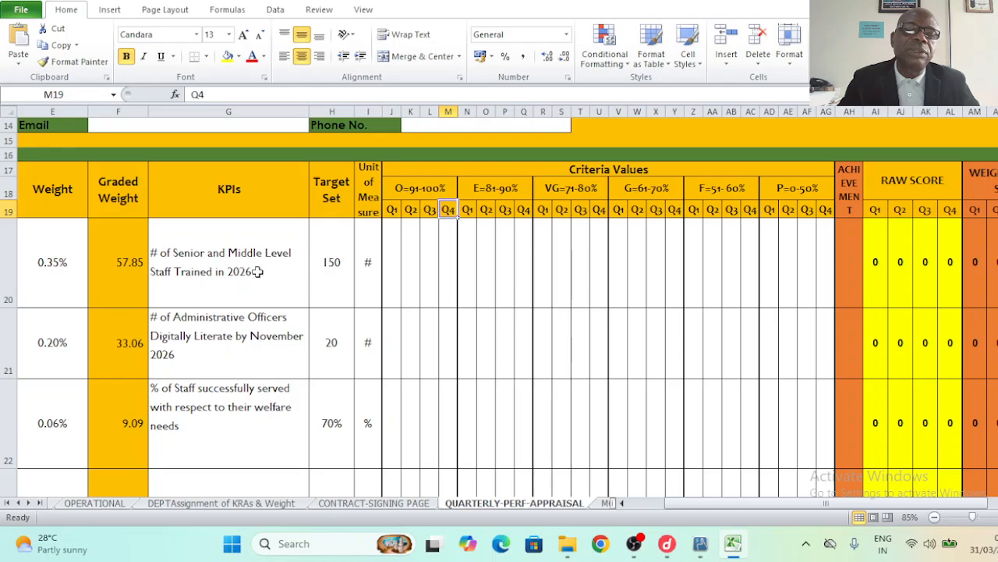
{"action": "left_click", "coordinate": [395, 260]}
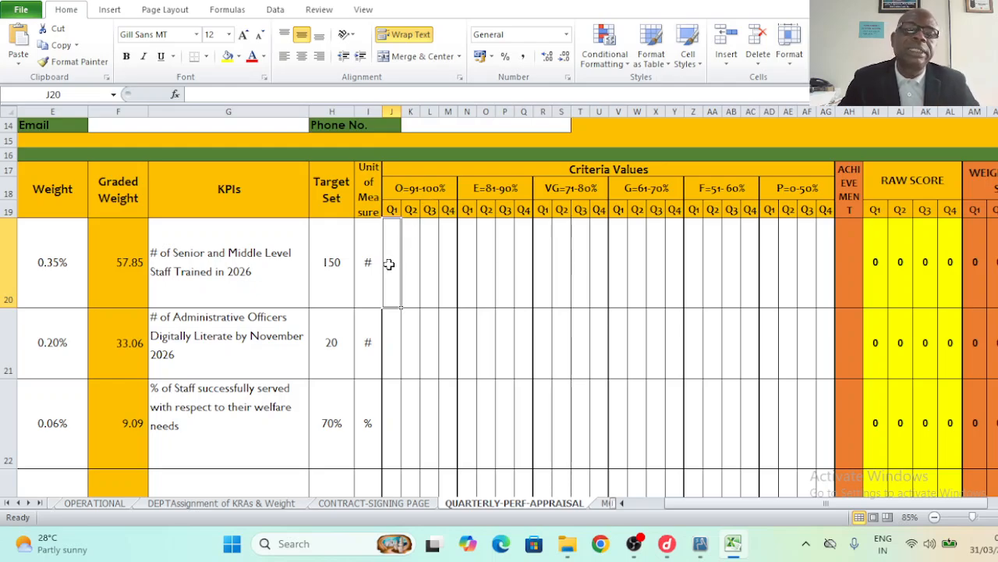
- Enter 95 as the first KPI's Q1 outstanding score, confirming raw score 95 and weighted 67
{"action": "type", "text": "9"}
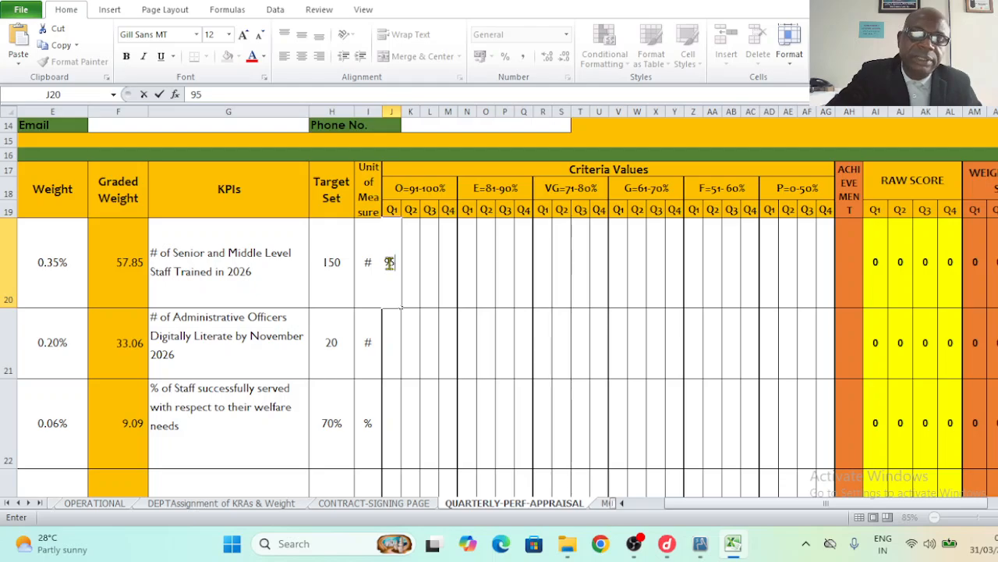
{"action": "type", "text": "5"}
{"action": "key", "text": "Return"}
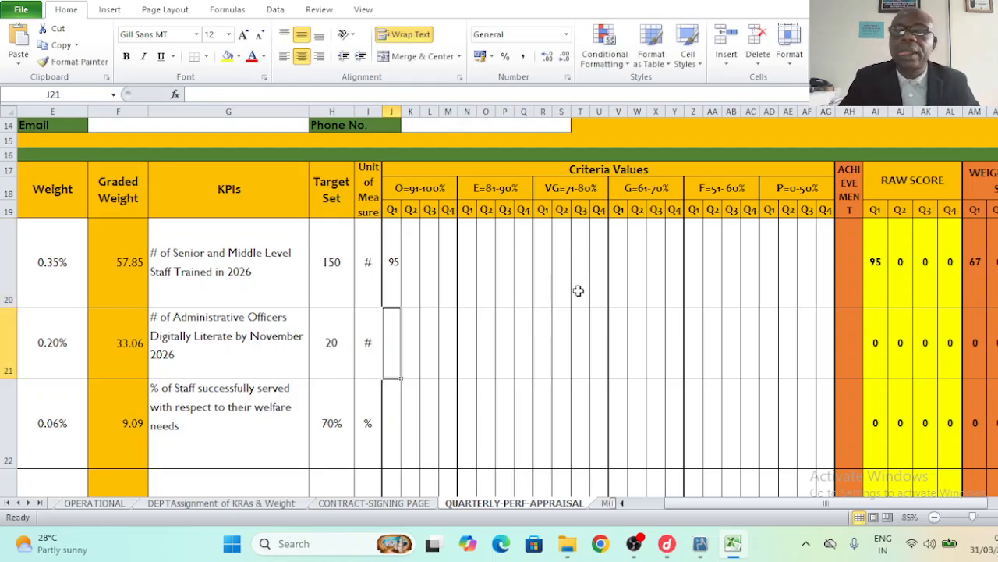
{"action": "left_click", "coordinate": [475, 270]}
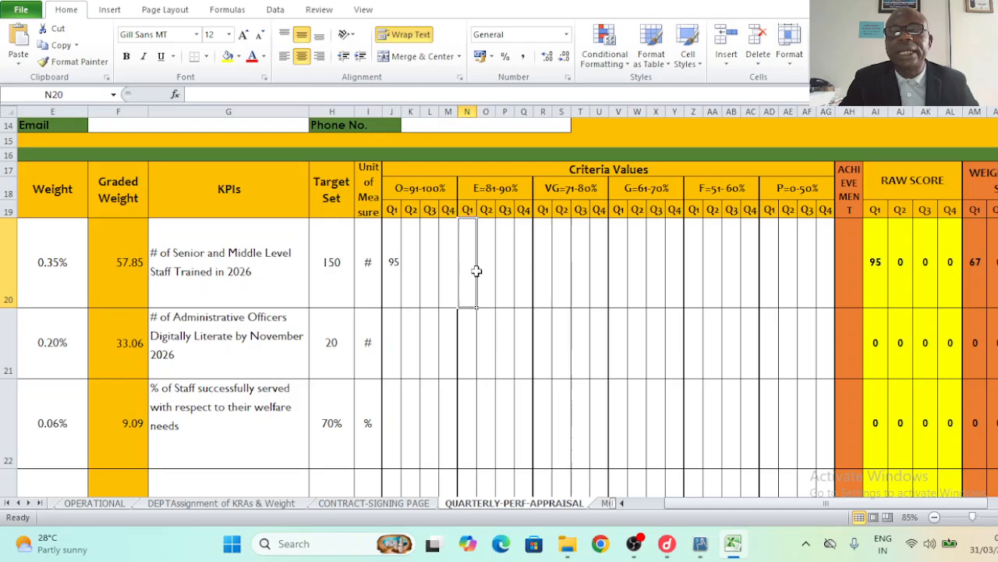
{"action": "left_click", "coordinate": [880, 266]}
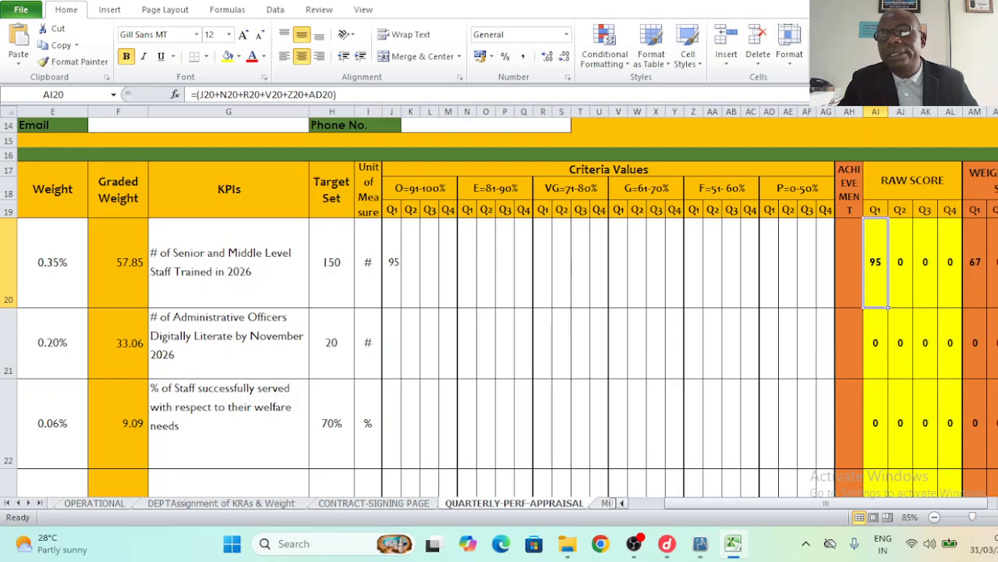
{"action": "left_click", "coordinate": [997, 503]}
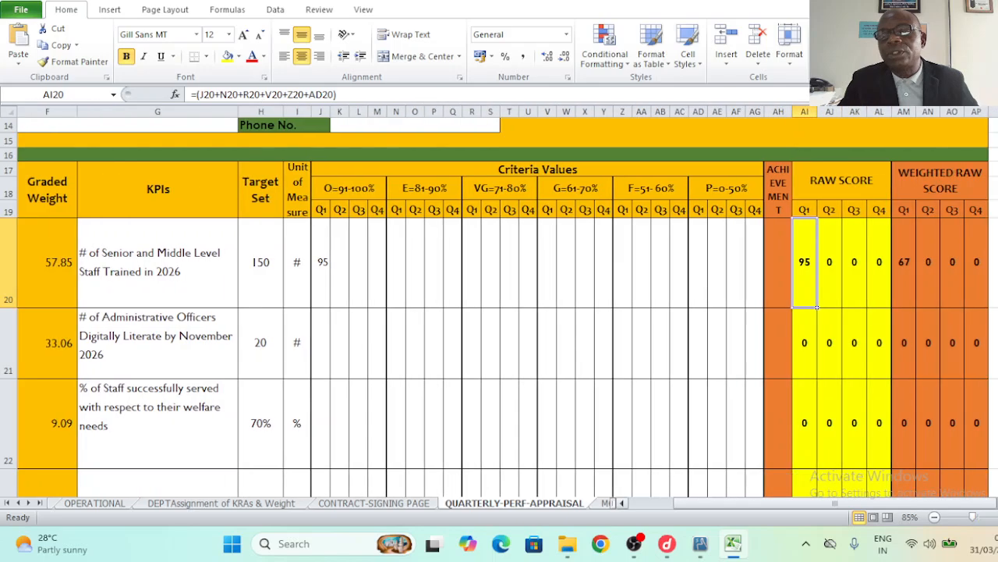
{"action": "left_click", "coordinate": [906, 265]}
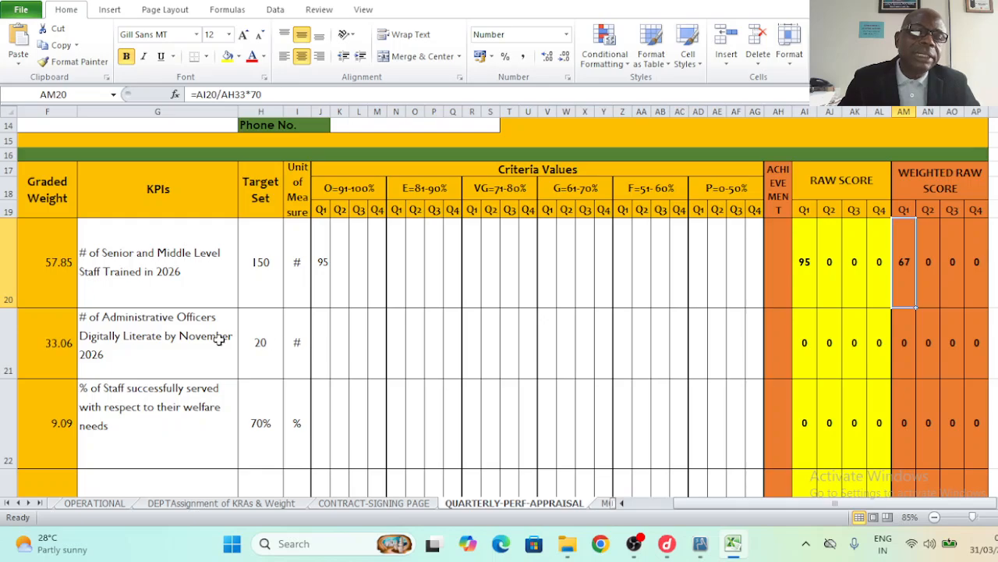
- Enter 75 in the digital literacy KPI's Q1 VG=71-80% cell, giving weighted score 53
{"action": "left_click", "coordinate": [182, 335]}
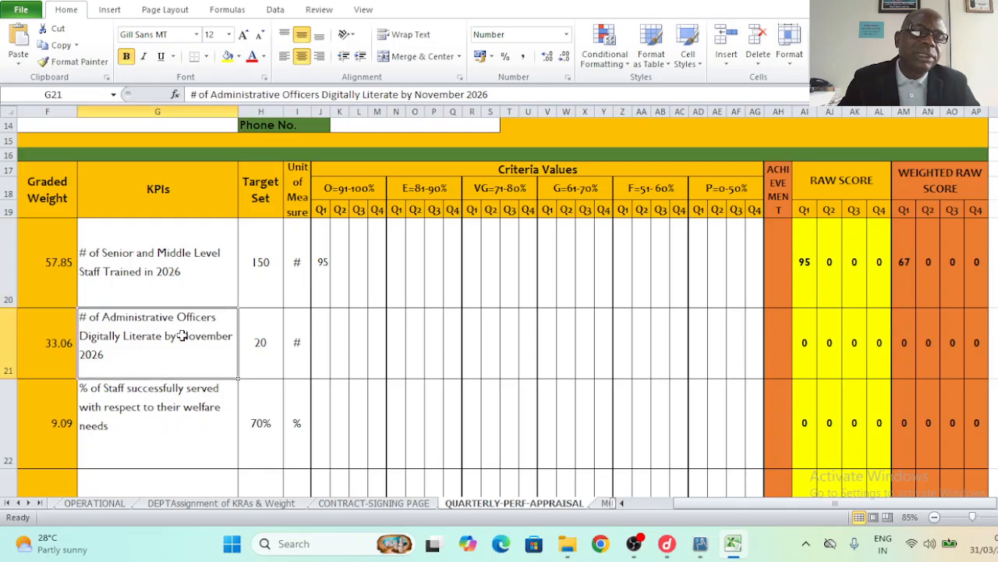
{"action": "left_click", "coordinate": [318, 352]}
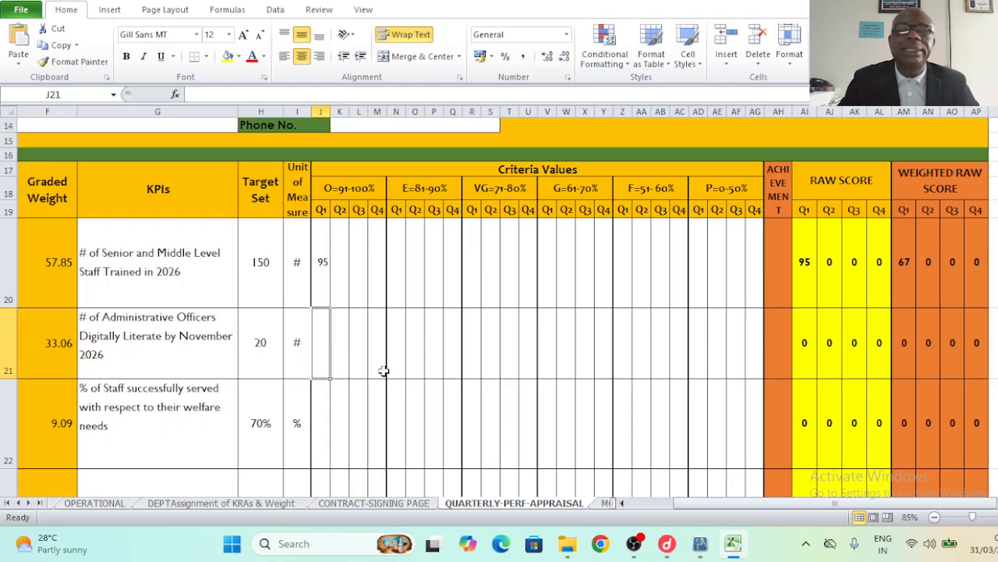
{"action": "left_click", "coordinate": [483, 354]}
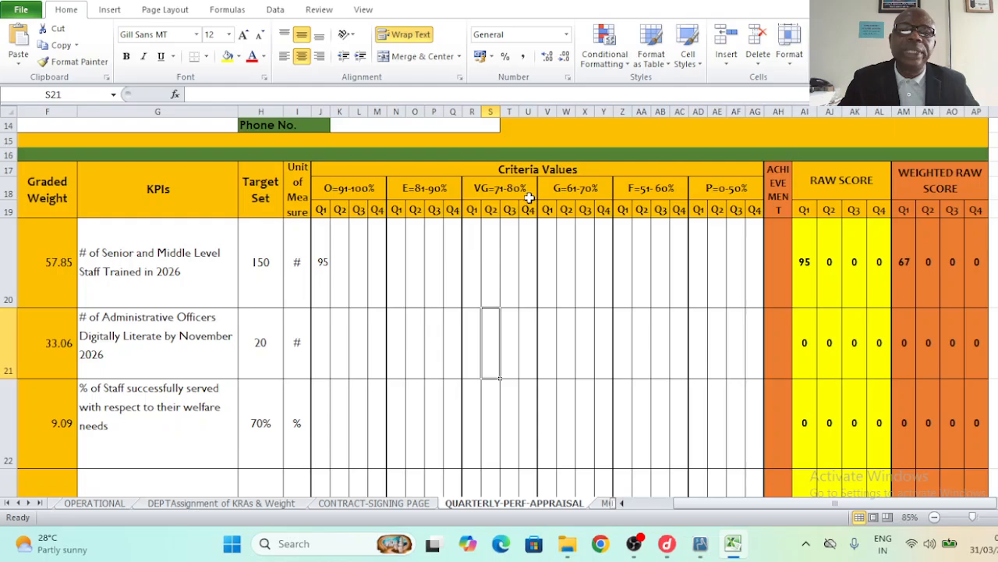
{"action": "left_click", "coordinate": [472, 210]}
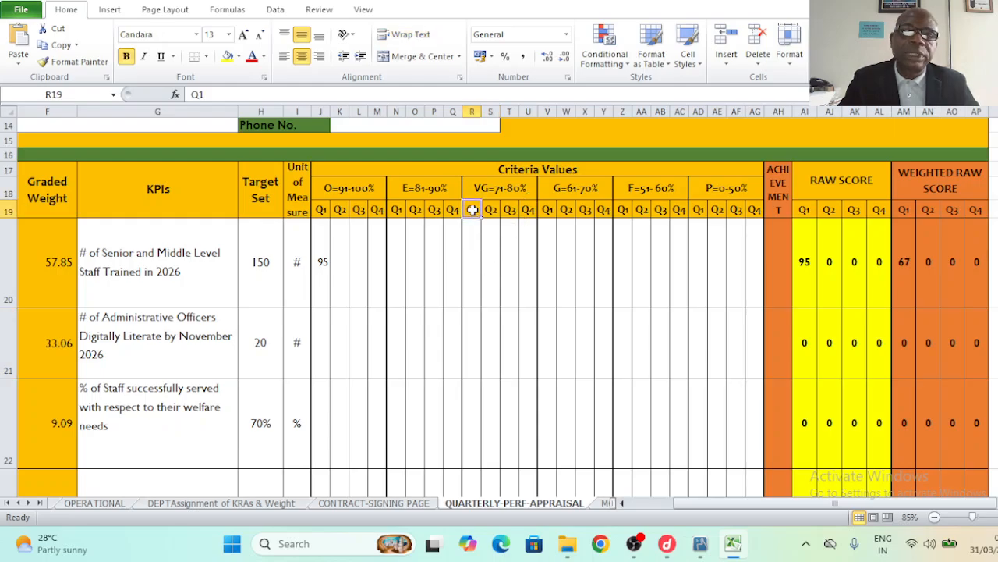
{"action": "left_click", "coordinate": [471, 344]}
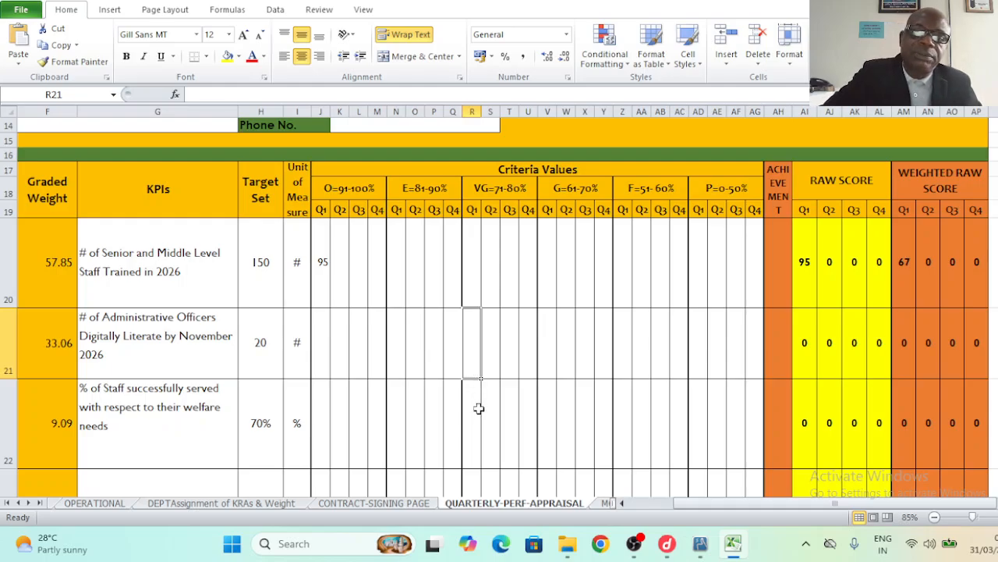
{"action": "type", "text": "75"}
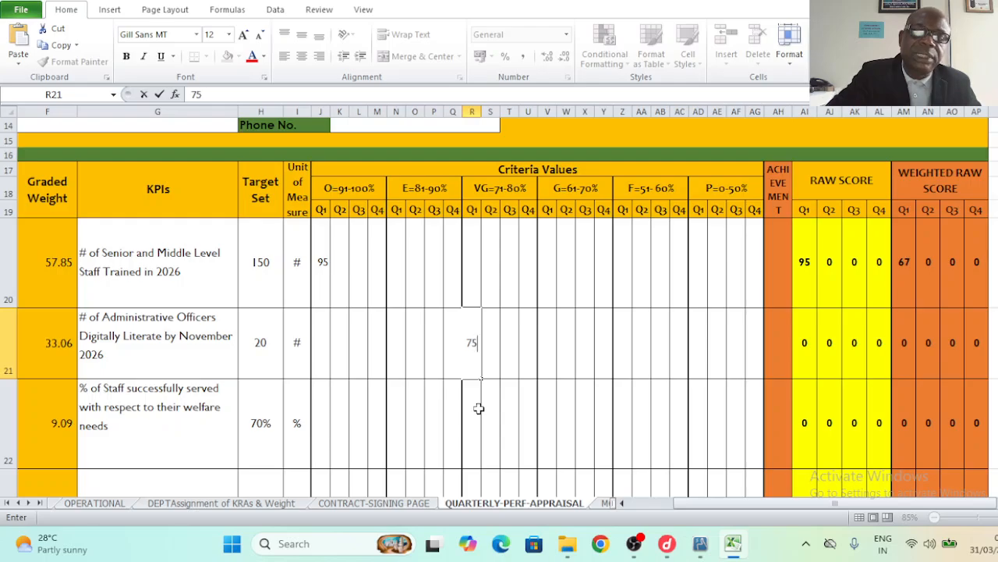
{"action": "left_click", "coordinate": [578, 363]}
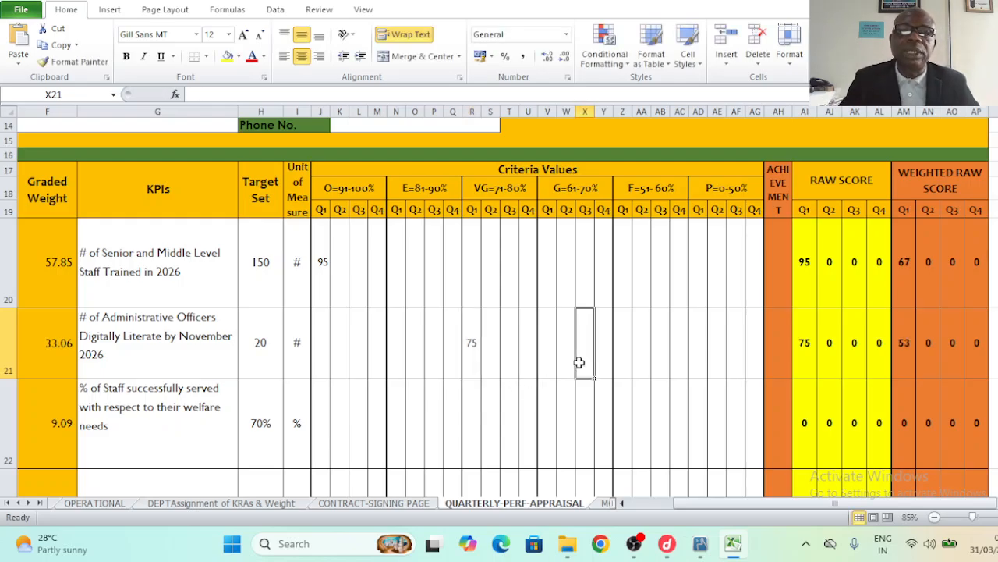
{"action": "left_click", "coordinate": [212, 430]}
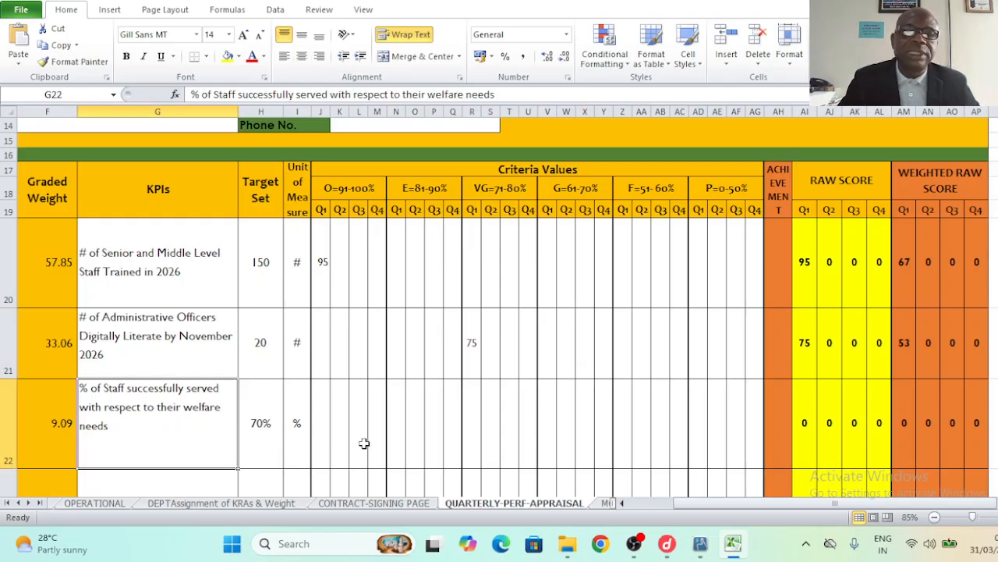
{"action": "left_click", "coordinate": [327, 441]}
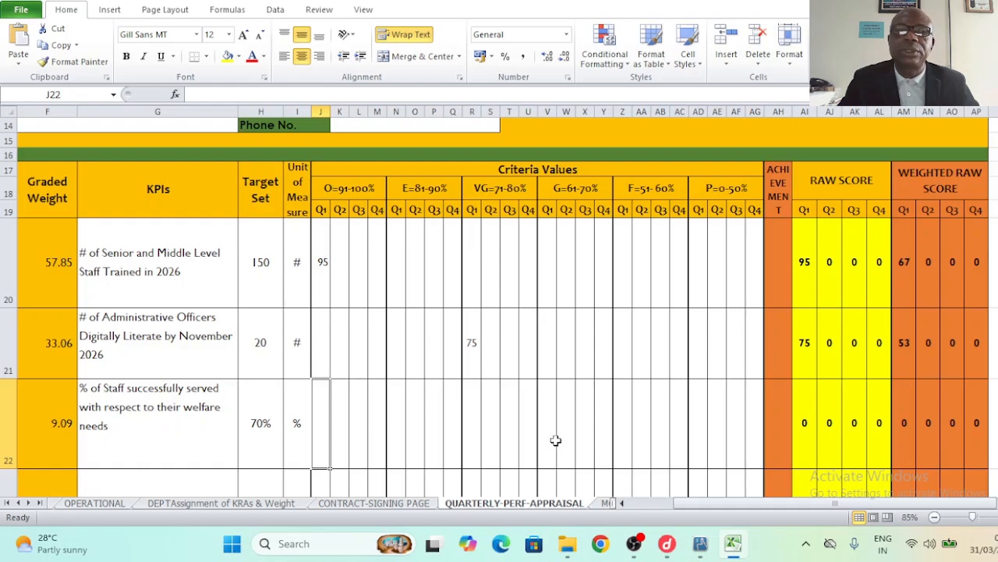
- Enter 70 in V22, the staff welfare KPI's Q1 G=61-70% cell, for weighted score 49
{"action": "left_click", "coordinate": [577, 190]}
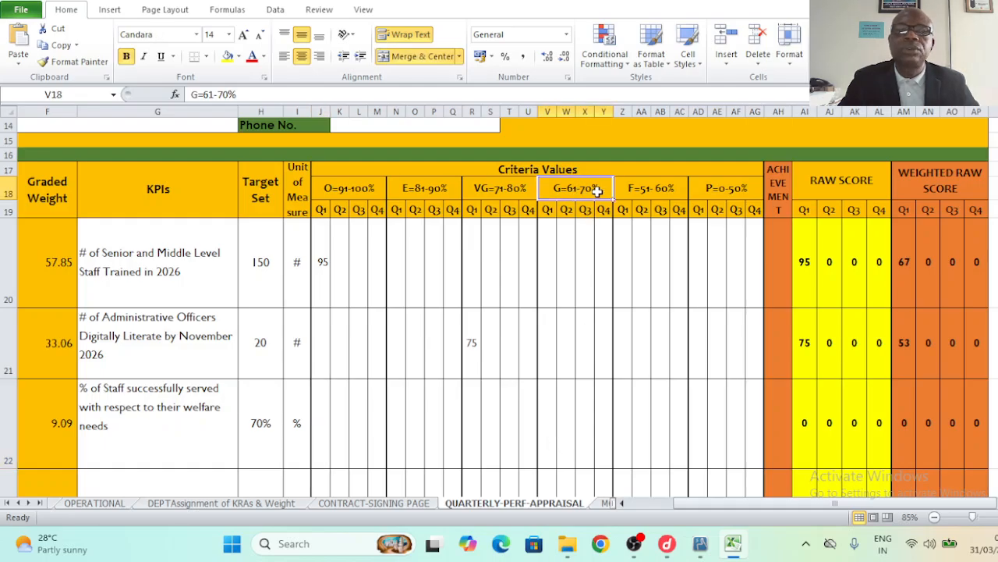
{"action": "left_click", "coordinate": [549, 430]}
{"action": "left_click", "coordinate": [547, 212]}
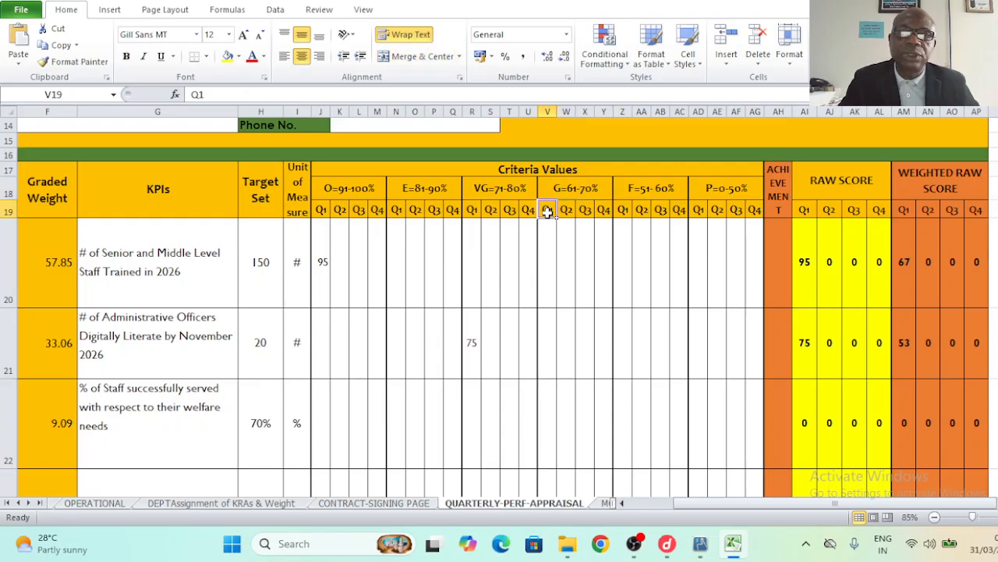
{"action": "left_click", "coordinate": [572, 434]}
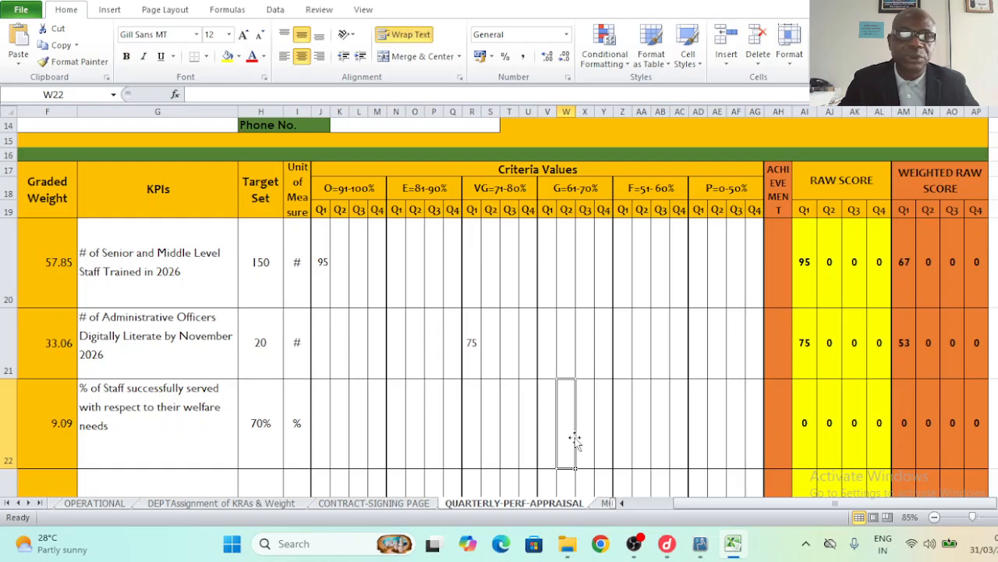
{"action": "left_click", "coordinate": [549, 434]}
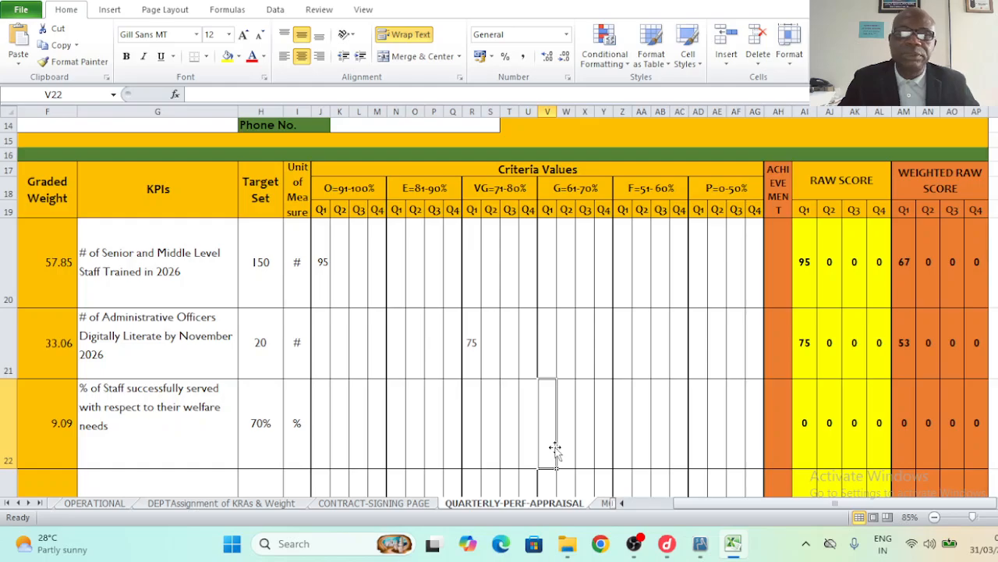
{"action": "type", "text": "7"}
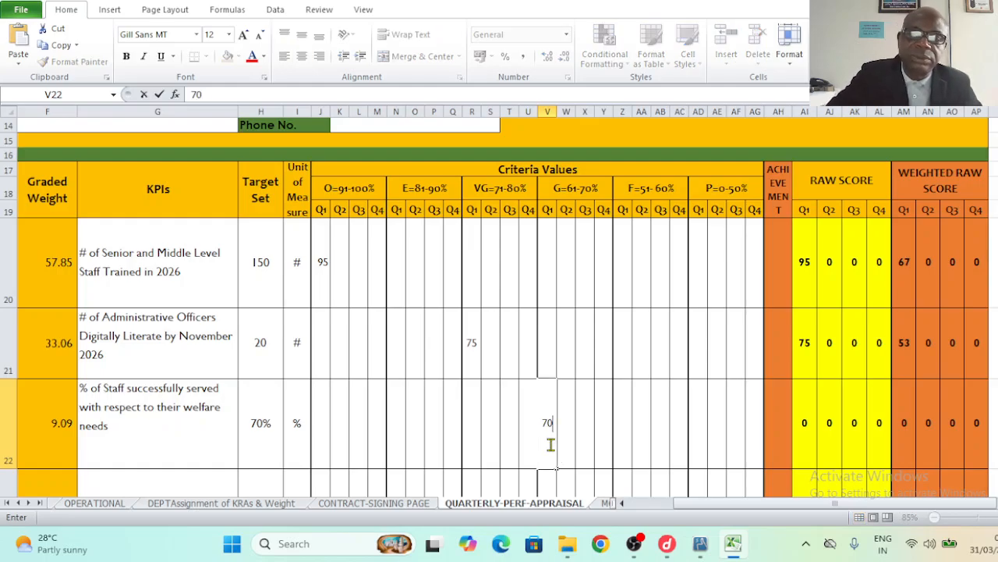
{"action": "type", "text": "0"}
{"action": "left_click", "coordinate": [652, 447]}
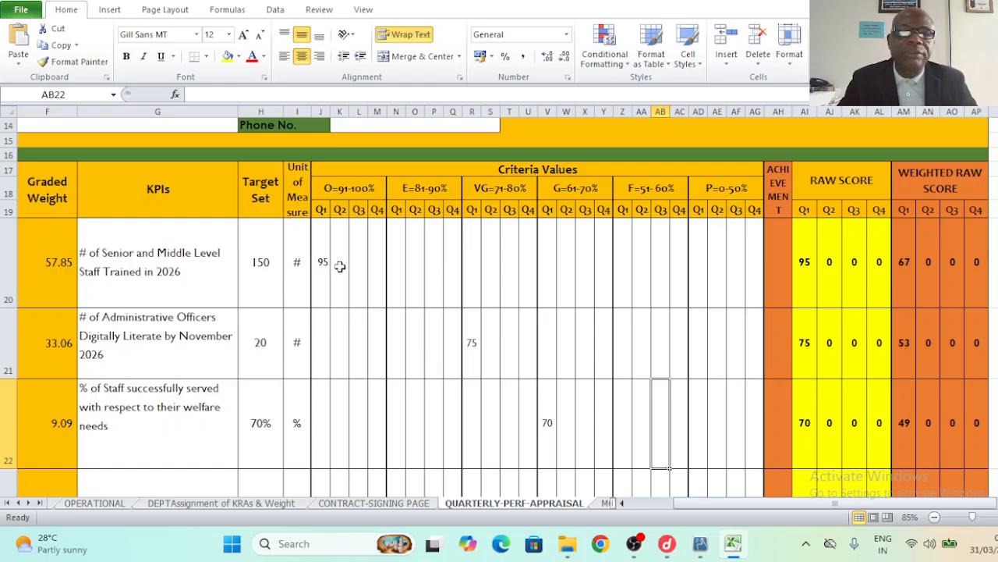
- Review the three KPI rows with their entered Q1 scores
{"action": "left_click", "coordinate": [156, 262]}
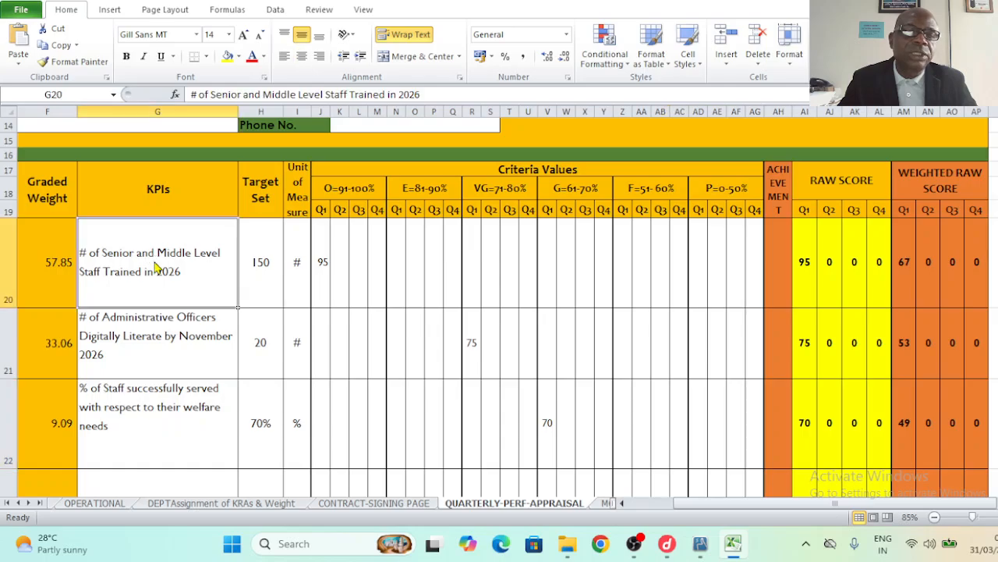
{"action": "left_click", "coordinate": [345, 266]}
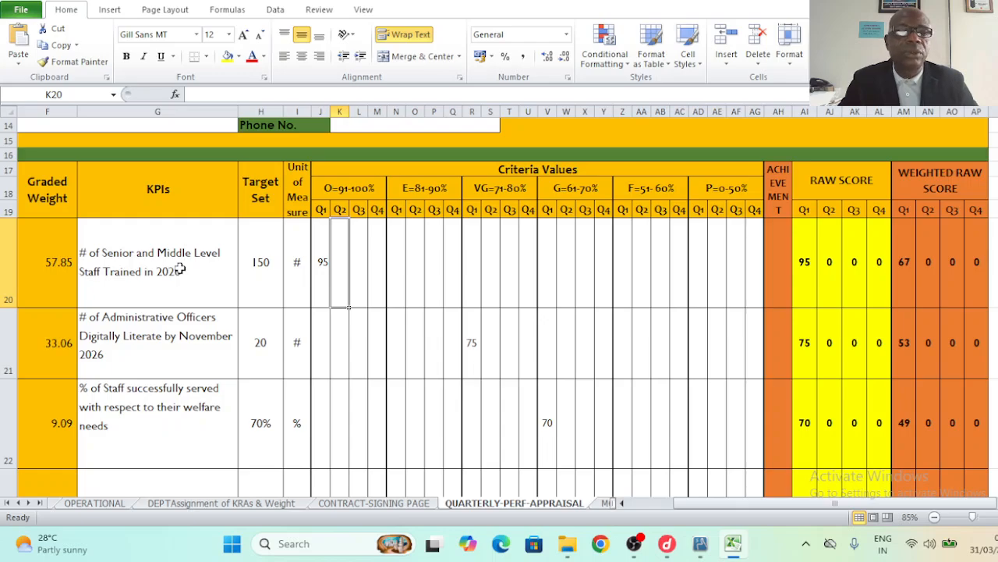
{"action": "left_click_drag", "start_coordinate": [179, 268], "coordinate": [720, 262]}
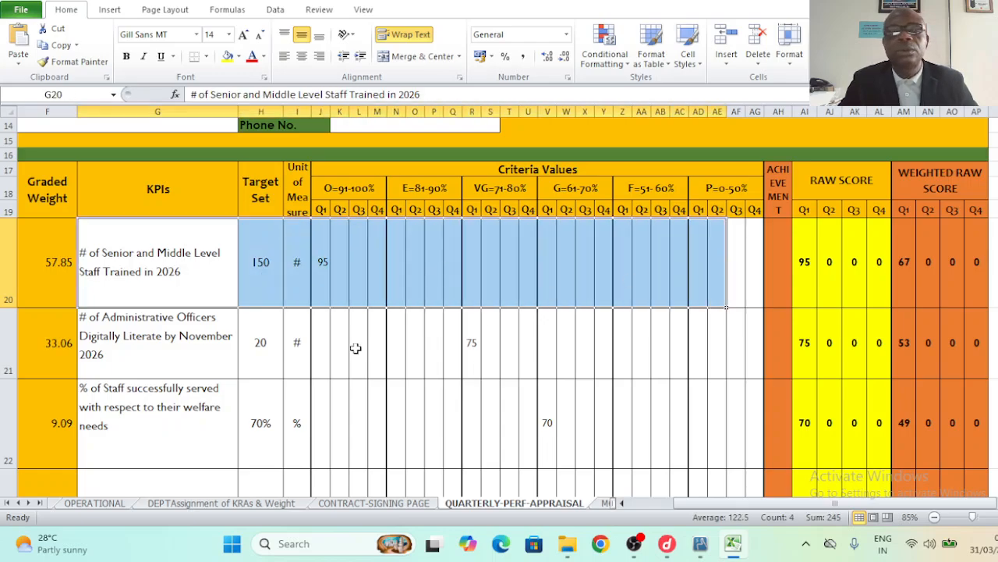
{"action": "left_click_drag", "start_coordinate": [250, 357], "coordinate": [675, 357]}
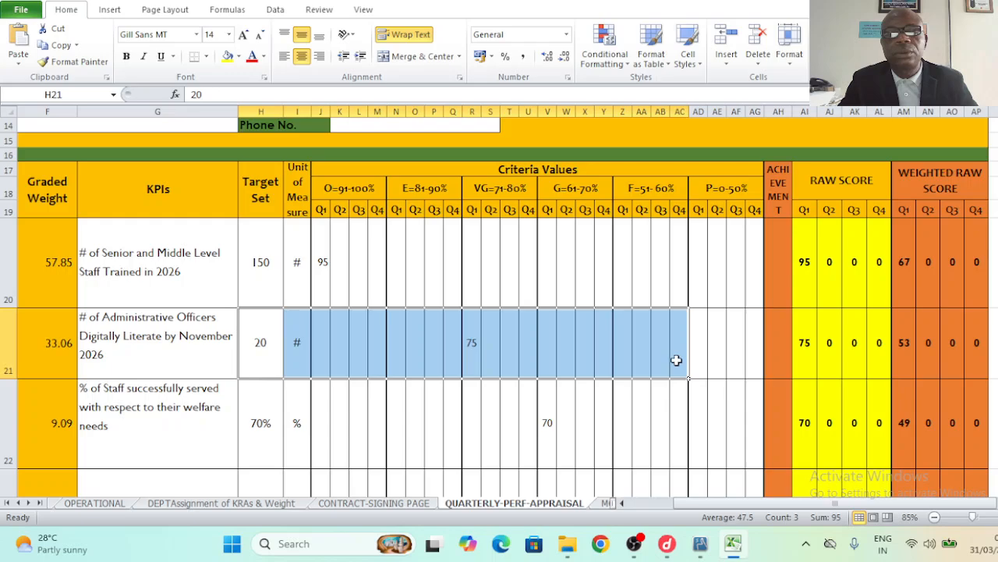
{"action": "left_click", "coordinate": [239, 442]}
{"action": "left_click_drag", "start_coordinate": [238, 442], "coordinate": [655, 445]}
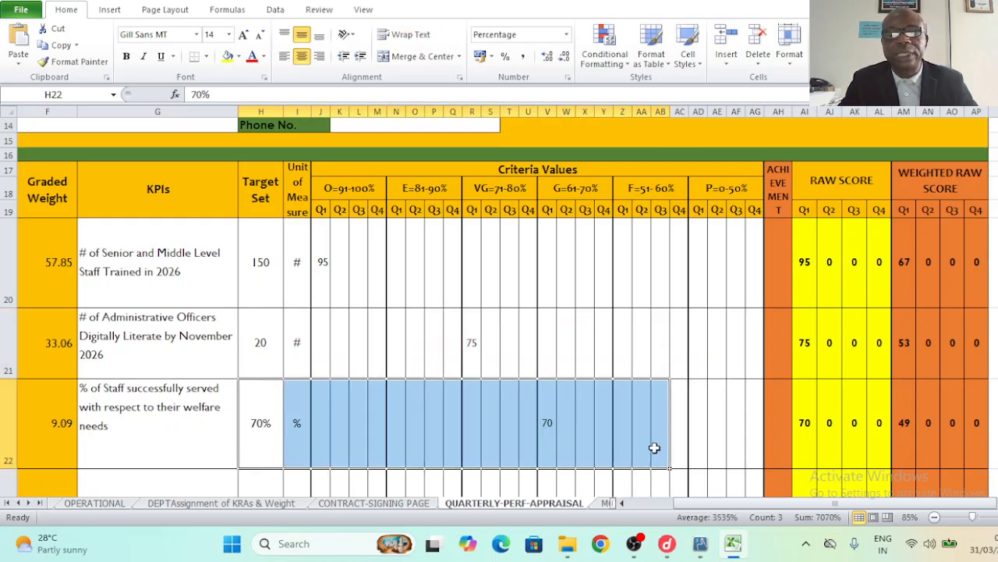
{"action": "left_click", "coordinate": [733, 440]}
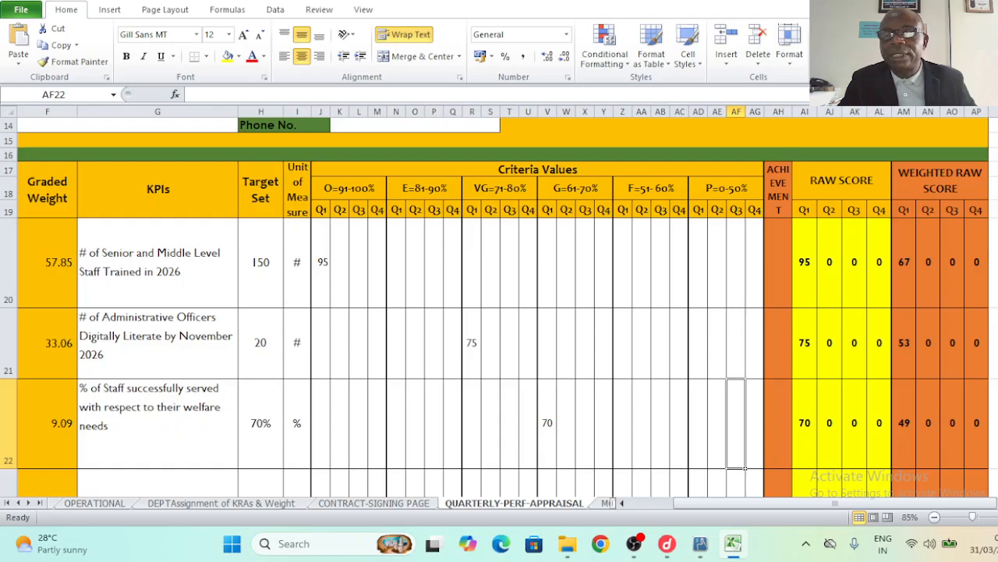
- Enter 3 as the Q1 objectives count in AG33 and check the total section score of 56
{"action": "scroll", "coordinate": [500, 304], "scroll_direction": "down", "scroll_amount": 3}
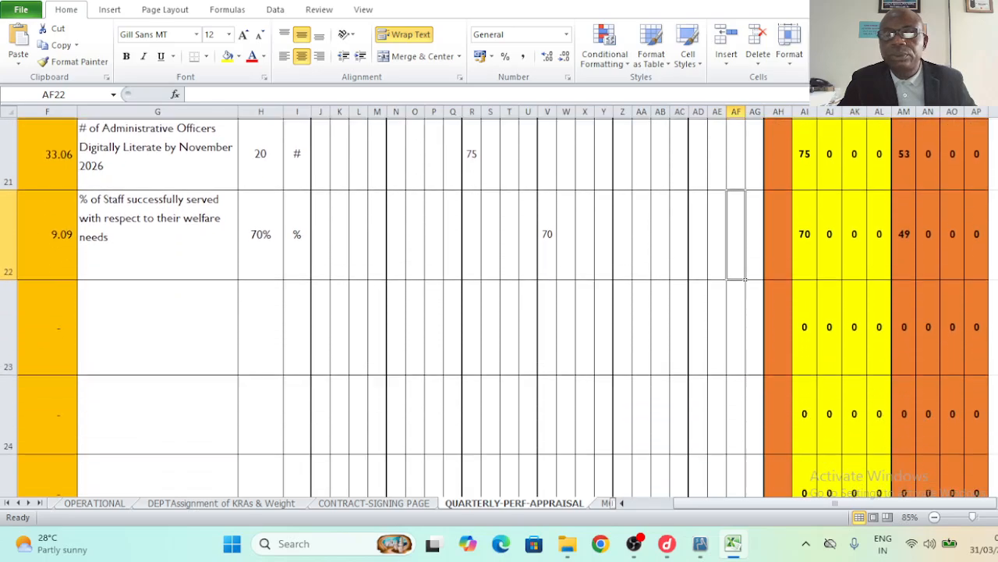
{"action": "scroll", "coordinate": [499, 305], "scroll_direction": "down", "scroll_amount": 3}
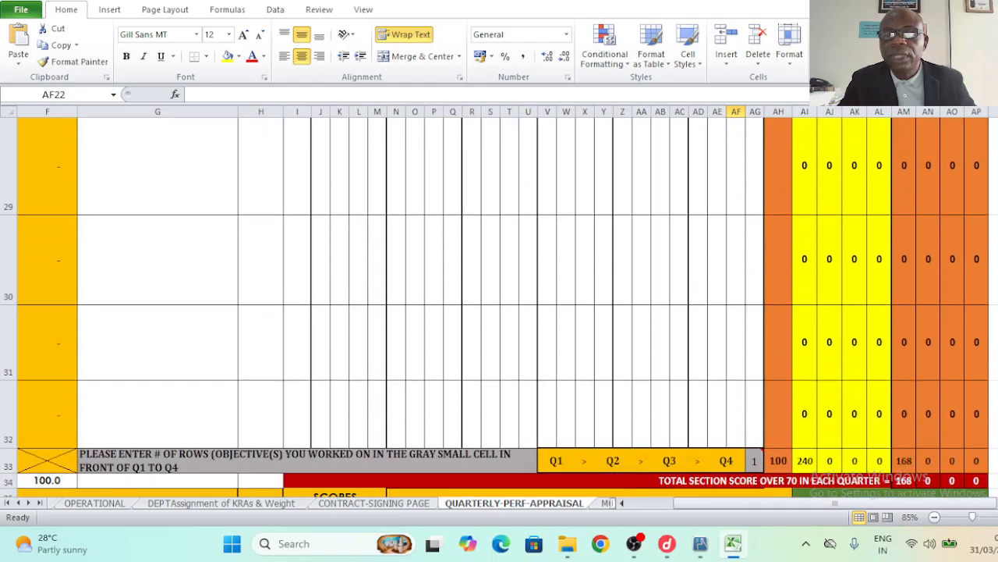
{"action": "scroll", "coordinate": [500, 304], "scroll_direction": "down", "scroll_amount": 1}
{"action": "mouse_move", "coordinate": [755, 277]}
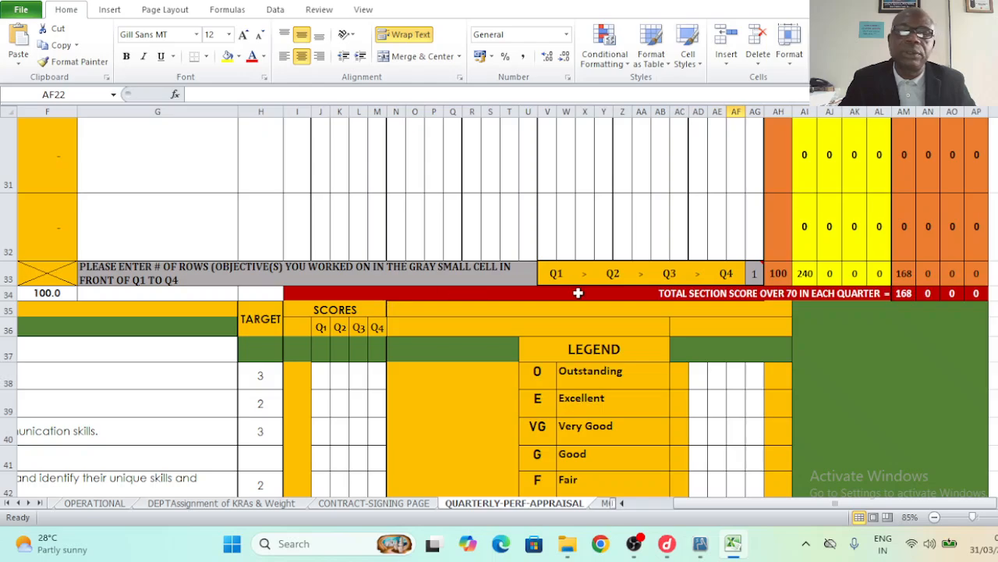
{"action": "left_click", "coordinate": [755, 277]}
{"action": "type", "text": "3"}
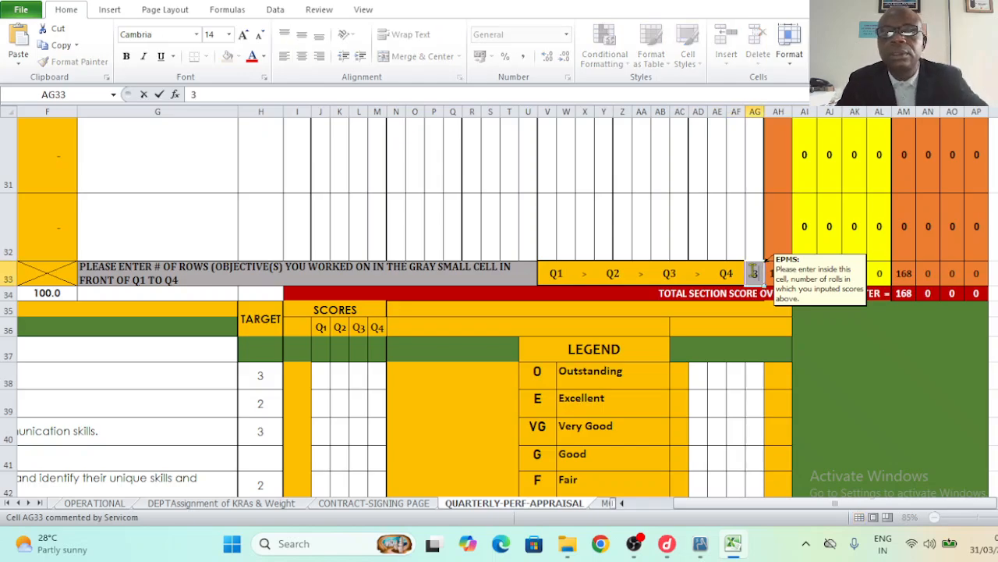
{"action": "left_click", "coordinate": [716, 216]}
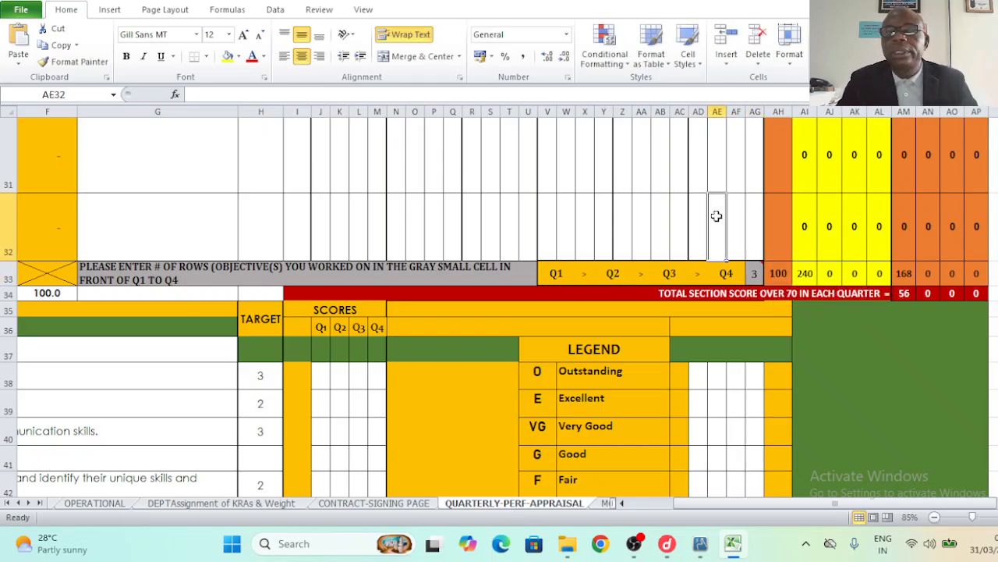
{"action": "left_click", "coordinate": [904, 294]}
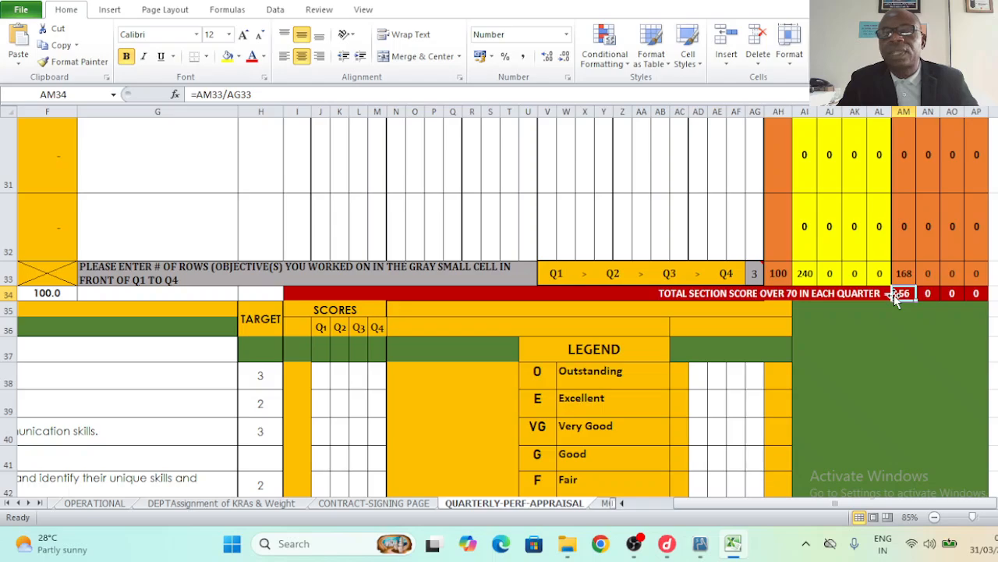
- Move down from the Section 4 task rows to Section 5: Competencies
{"action": "left_click", "coordinate": [320, 374]}
{"action": "left_click", "coordinate": [125, 338]}
{"action": "left_click", "coordinate": [148, 195]}
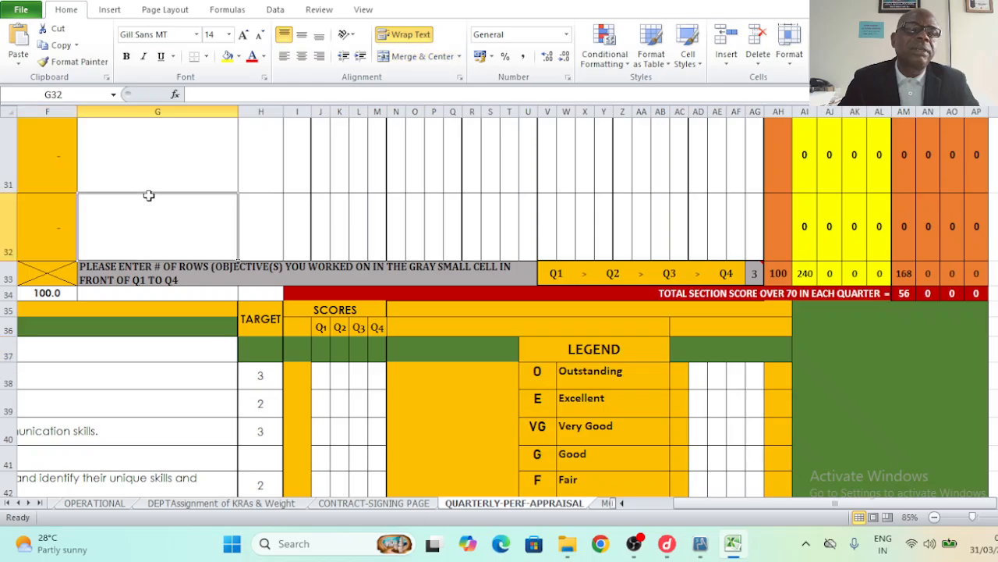
{"action": "key", "text": "Up"}
{"action": "key", "text": "Up"}
{"action": "key", "text": "Up"}
{"action": "key", "text": "Up"}
{"action": "key", "text": "Up"}
{"action": "key", "text": "Up"}
{"action": "key", "text": "Up"}
{"action": "key", "text": "Up"}
{"action": "key", "text": "Up"}
{"action": "key", "text": "Up"}
{"action": "key", "text": "Up"}
{"action": "key", "text": "Up"}
{"action": "key", "text": "Up"}
{"action": "key", "text": "Up"}
{"action": "key", "text": "Up"}
{"action": "key", "text": "Up"}
{"action": "key", "text": "Up"}
{"action": "key", "text": "Up"}
{"action": "key", "text": "Up"}
{"action": "key", "text": "Up"}
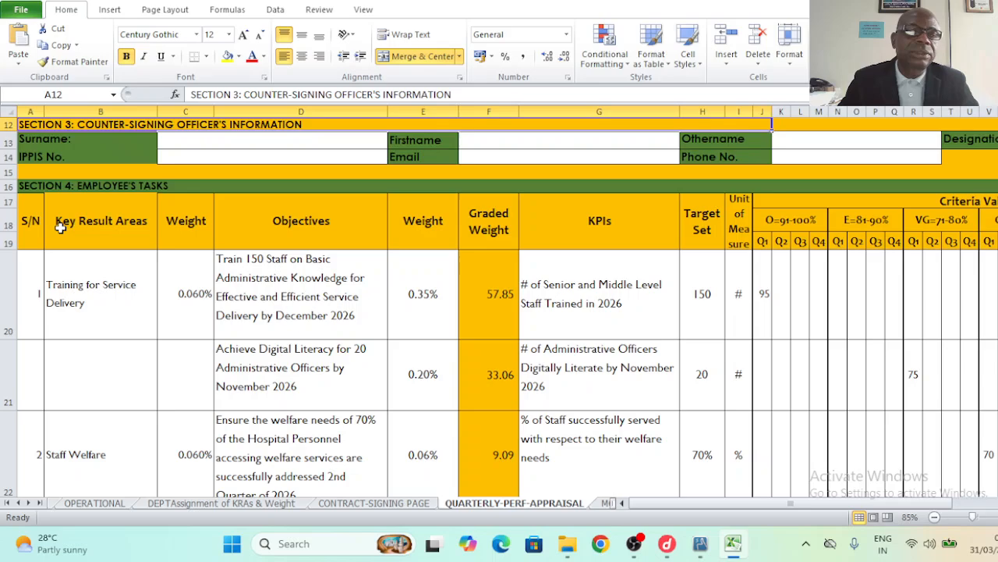
{"action": "left_click", "coordinate": [39, 280]}
{"action": "left_click", "coordinate": [73, 187]}
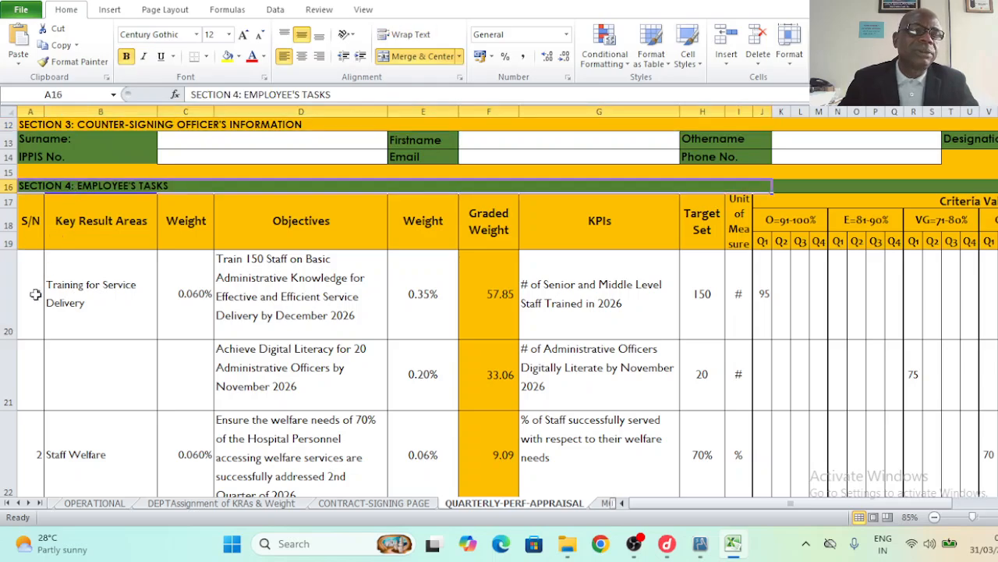
{"action": "left_click", "coordinate": [34, 301]}
{"action": "key", "text": "Down"}
{"action": "key", "text": "Down"}
{"action": "key", "text": "Down"}
{"action": "key", "text": "Down"}
{"action": "key", "text": "Down"}
{"action": "key", "text": "Down"}
{"action": "key", "text": "Down"}
{"action": "key", "text": "Down"}
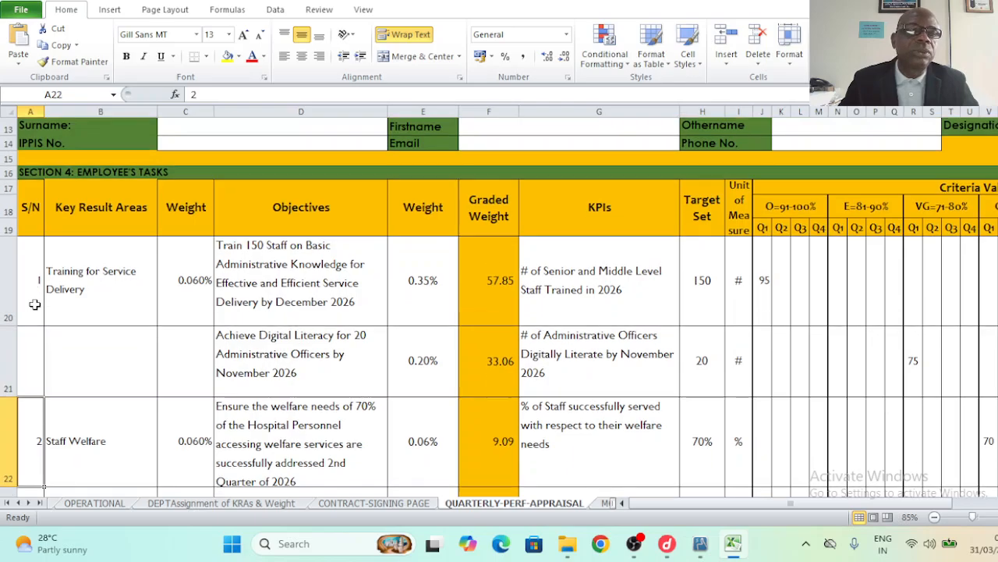
{"action": "key", "text": "Down"}
{"action": "key", "text": "Down"}
{"action": "key", "text": "Down"}
{"action": "key", "text": "Down"}
{"action": "key", "text": "Down"}
{"action": "key", "text": "Down"}
{"action": "key", "text": "Down"}
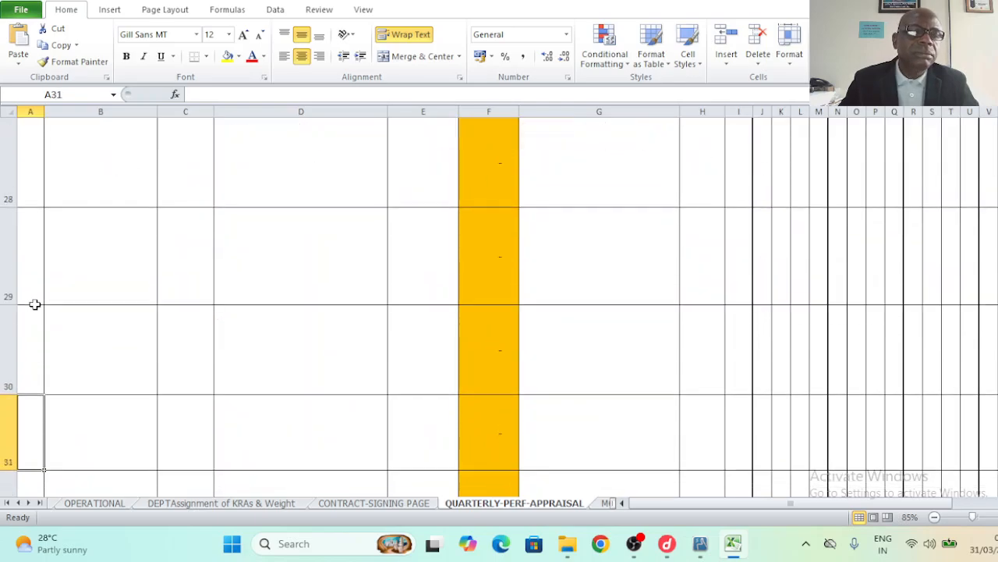
{"action": "key", "text": "Down"}
{"action": "key", "text": "Down"}
{"action": "key", "text": "Down"}
{"action": "key", "text": "Down"}
{"action": "key", "text": "Down"}
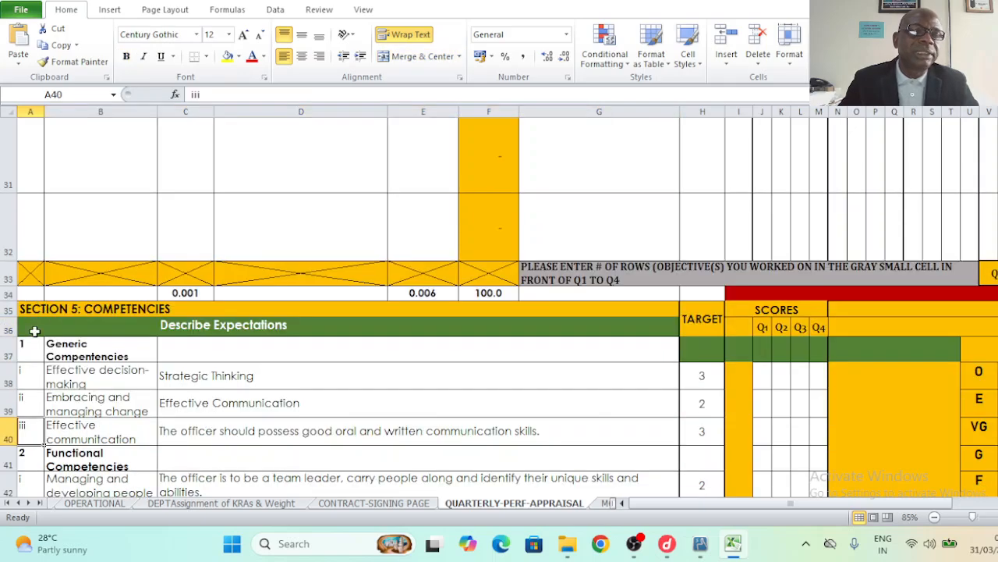
{"action": "left_click", "coordinate": [33, 379]}
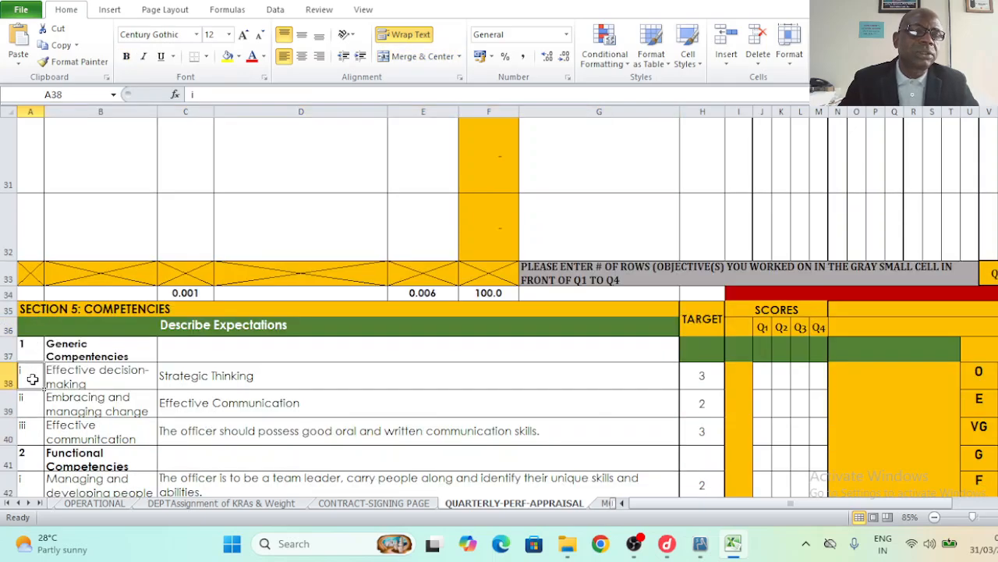
{"action": "left_click", "coordinate": [343, 390]}
{"action": "left_click", "coordinate": [706, 379]}
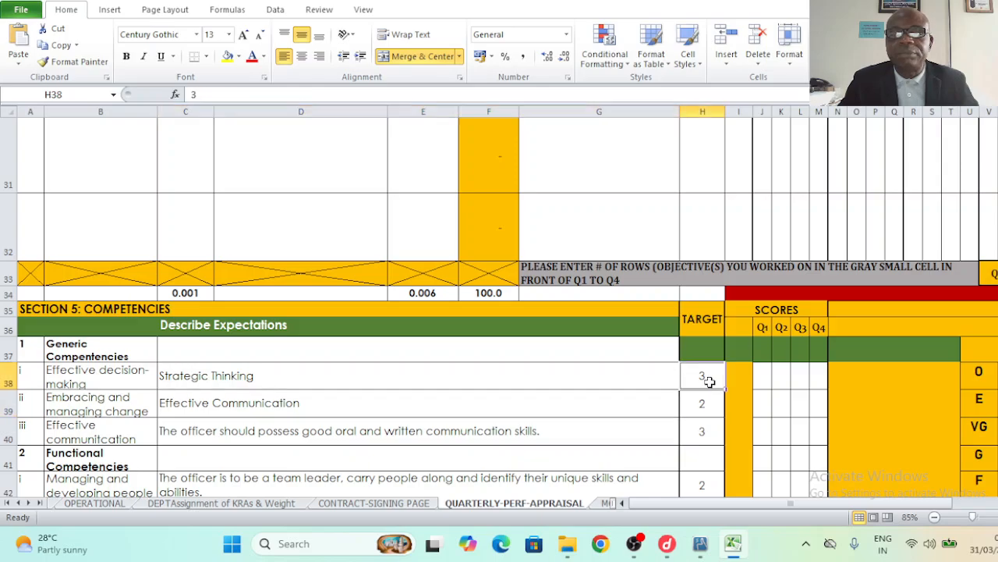
{"action": "key", "text": "Down"}
{"action": "key", "text": "Down"}
{"action": "key", "text": "Down"}
{"action": "key", "text": "Down"}
{"action": "key", "text": "Down"}
{"action": "key", "text": "Down"}
{"action": "key", "text": "Down"}
{"action": "key", "text": "Down"}
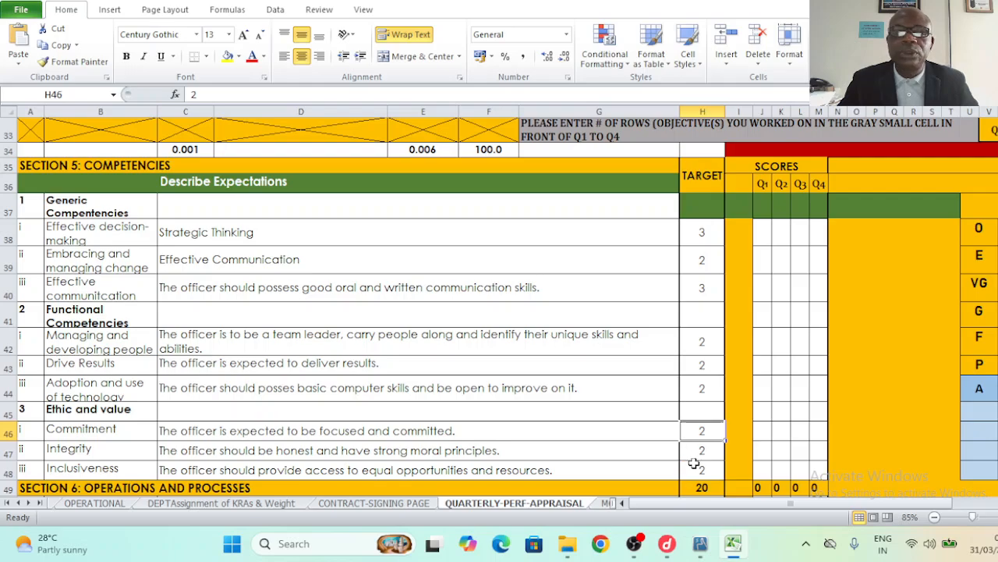
{"action": "left_click", "coordinate": [701, 487]}
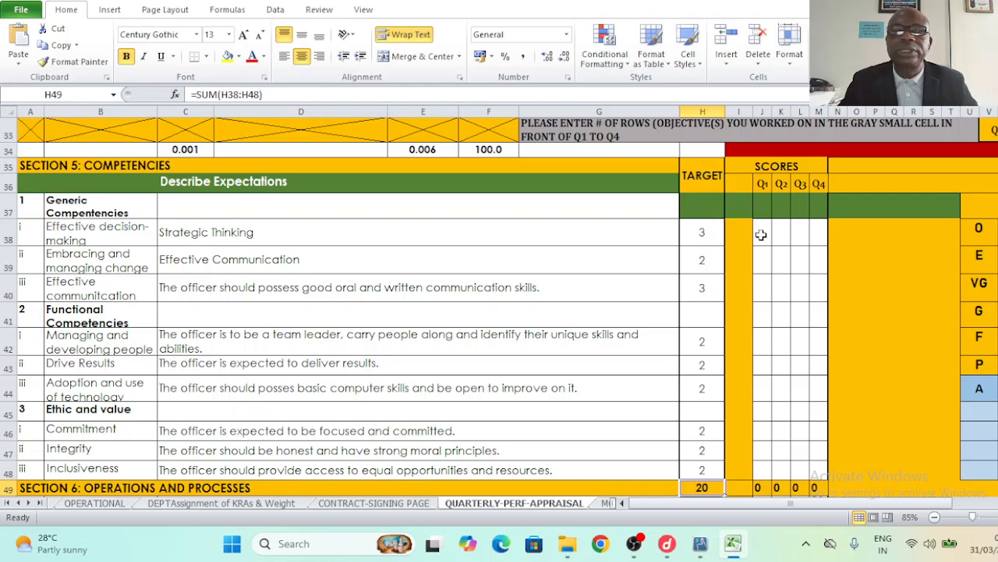
{"action": "left_click", "coordinate": [761, 234]}
{"action": "left_click", "coordinate": [276, 234]}
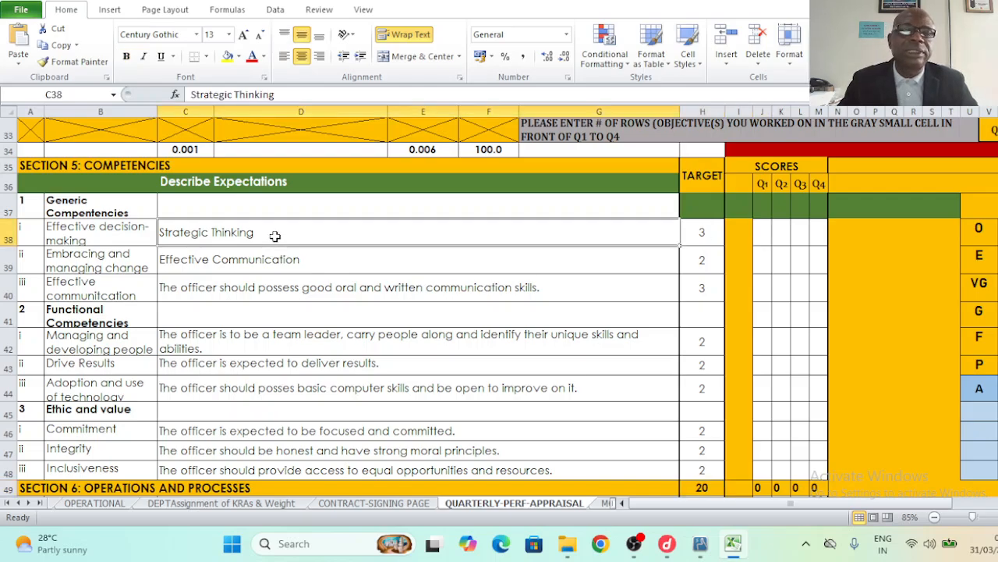
{"action": "left_click", "coordinate": [706, 237]}
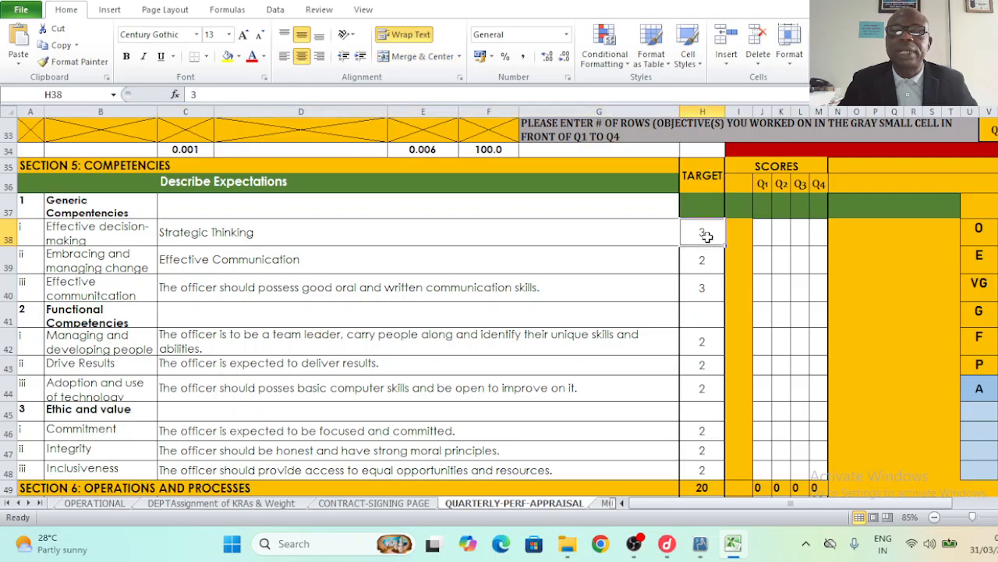
- Enter Q1 competency scores 2, 2, 3 and 1, from Strategic Thinking to Managing and developing people
{"action": "left_click", "coordinate": [764, 240]}
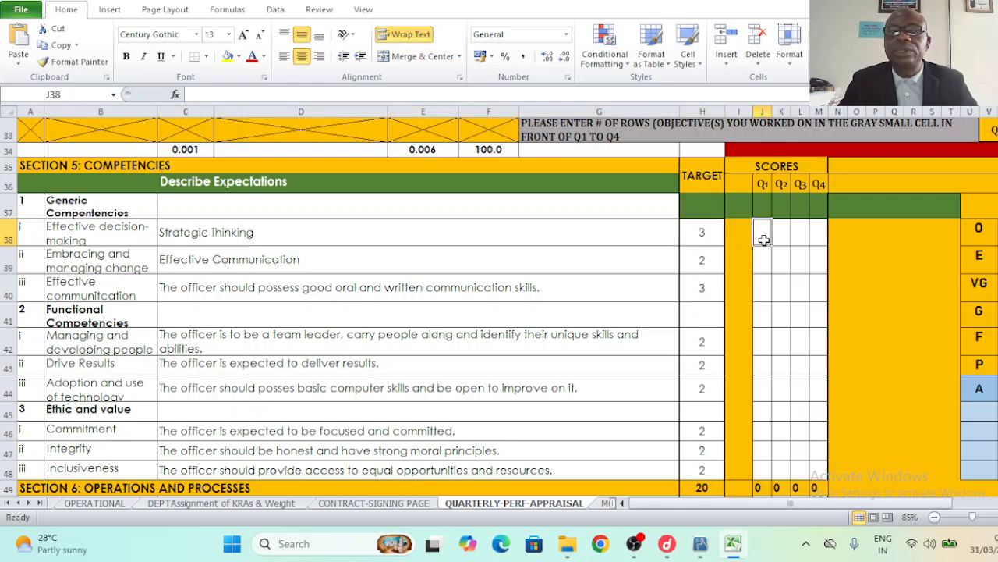
{"action": "type", "text": "2"}
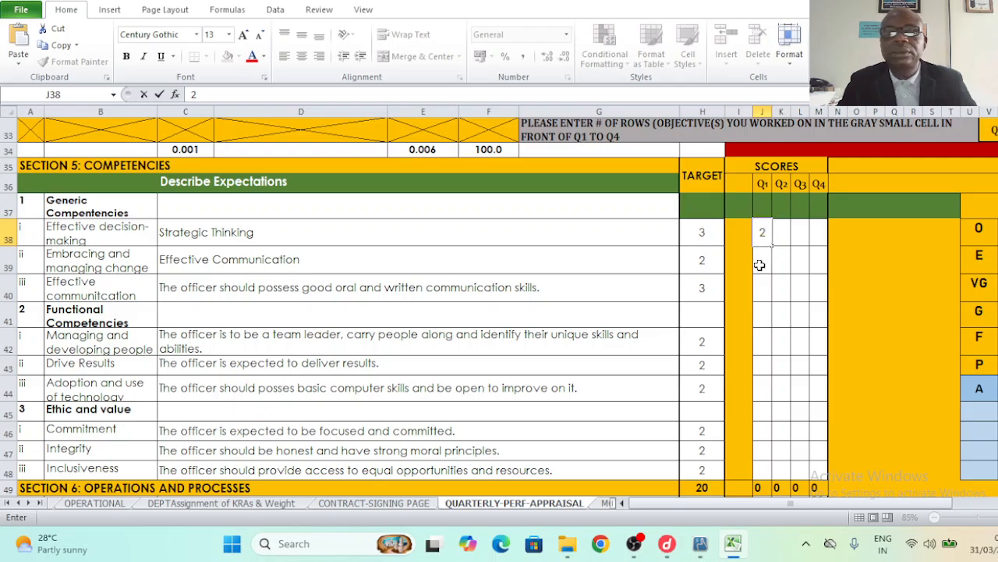
{"action": "left_click", "coordinate": [759, 265]}
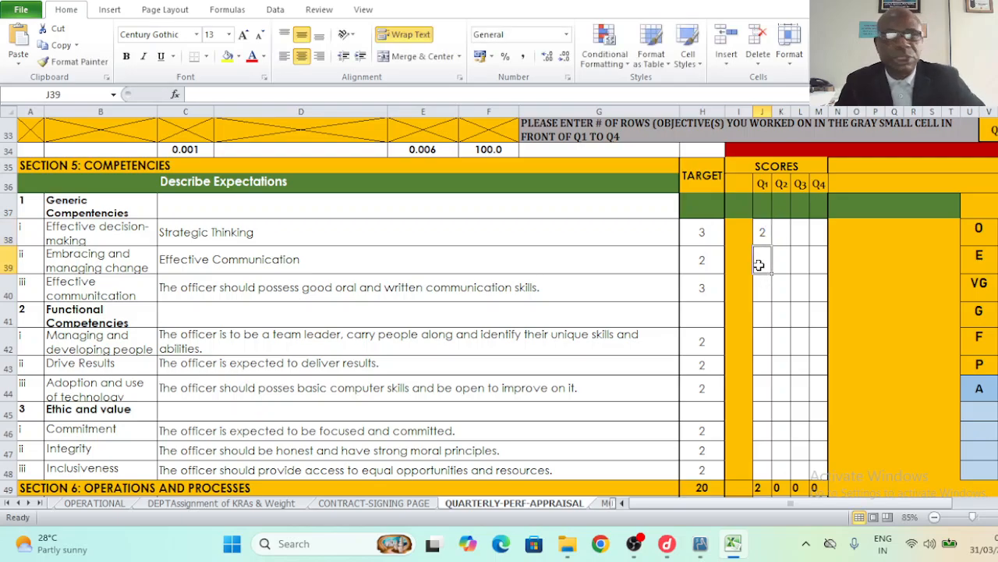
{"action": "type", "text": "2"}
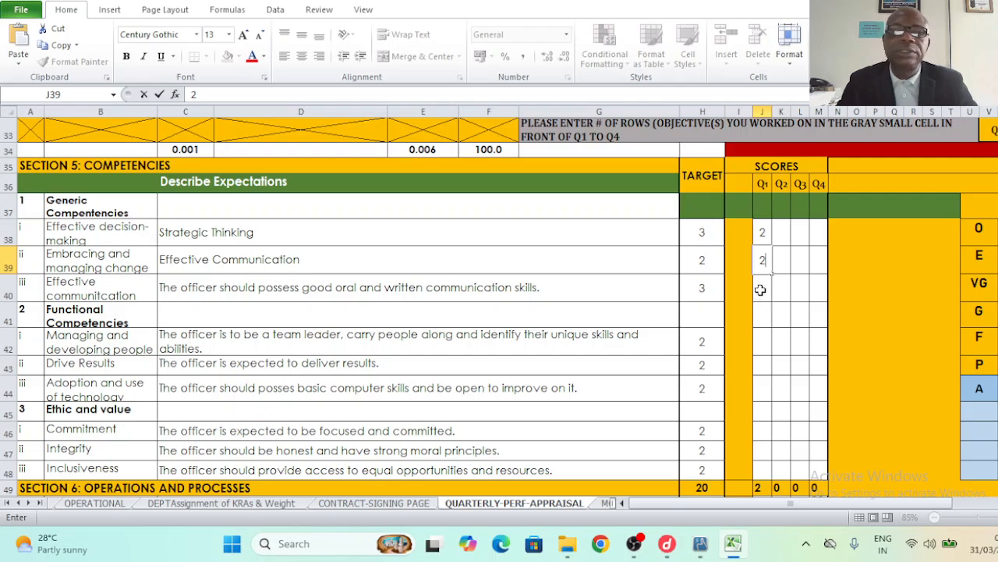
{"action": "left_click", "coordinate": [761, 290]}
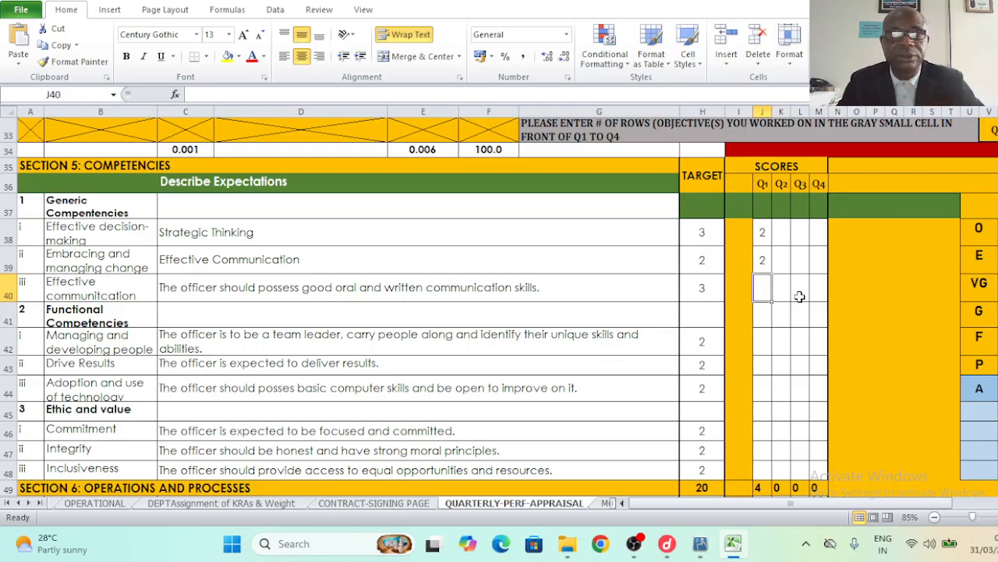
{"action": "type", "text": "3"}
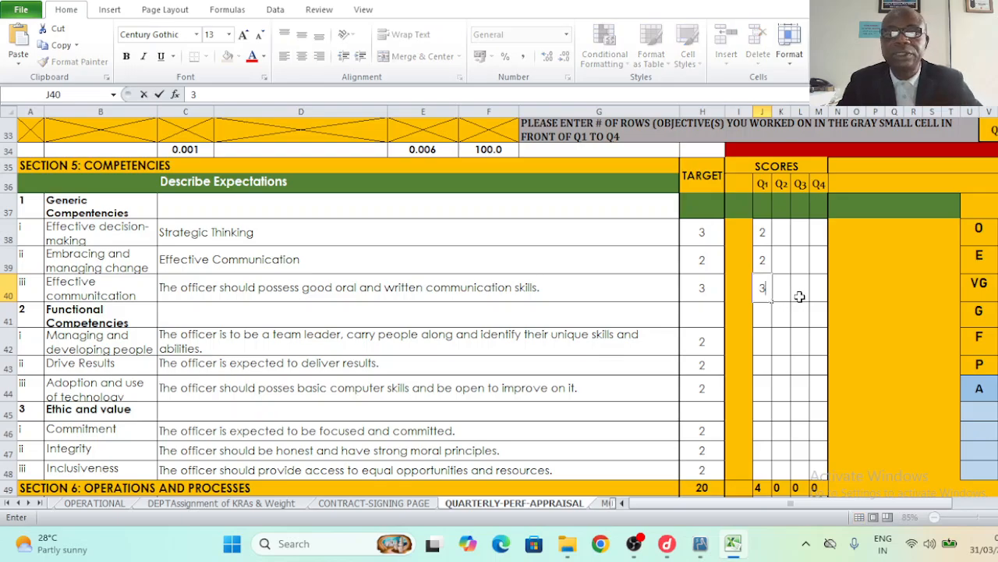
{"action": "left_click", "coordinate": [762, 343]}
{"action": "type", "text": "1"}
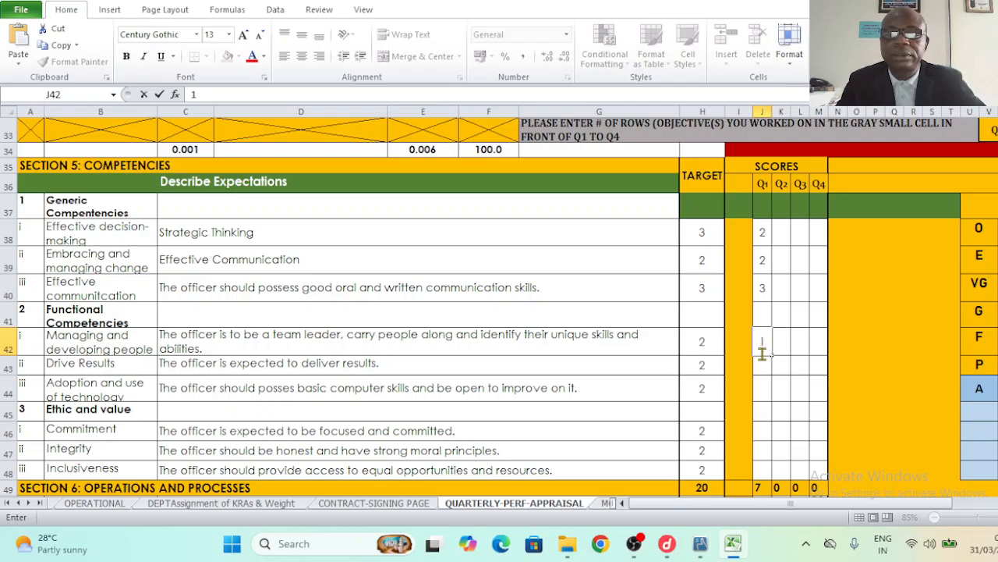
- Enter Q1 scores 1, 2, 1, 1 and 2 for Drive Results through Inclusiveness, totalling 15
{"action": "left_click", "coordinate": [761, 368]}
{"action": "type", "text": "1"}
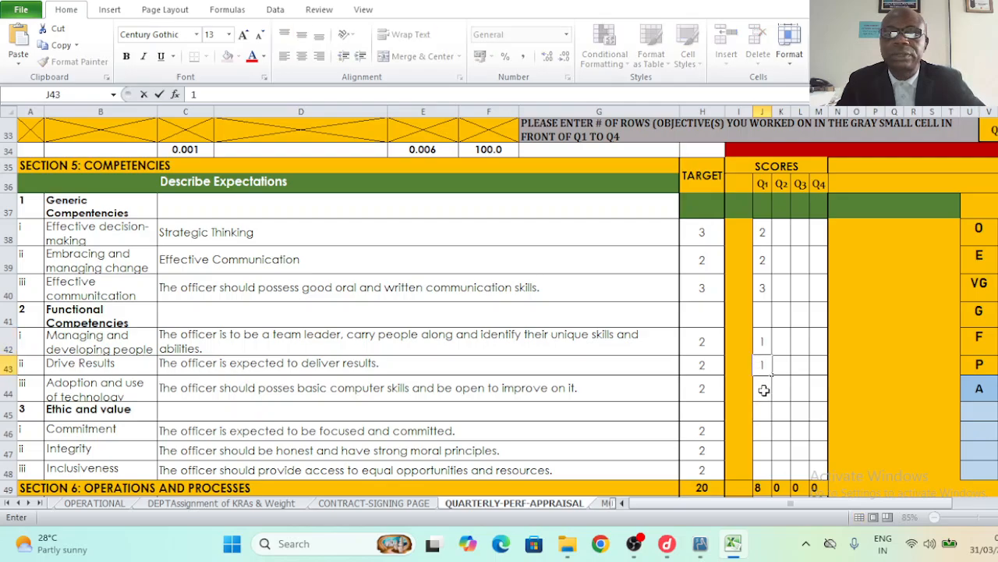
{"action": "left_click", "coordinate": [764, 390]}
{"action": "type", "text": "2"}
{"action": "left_click", "coordinate": [762, 431]}
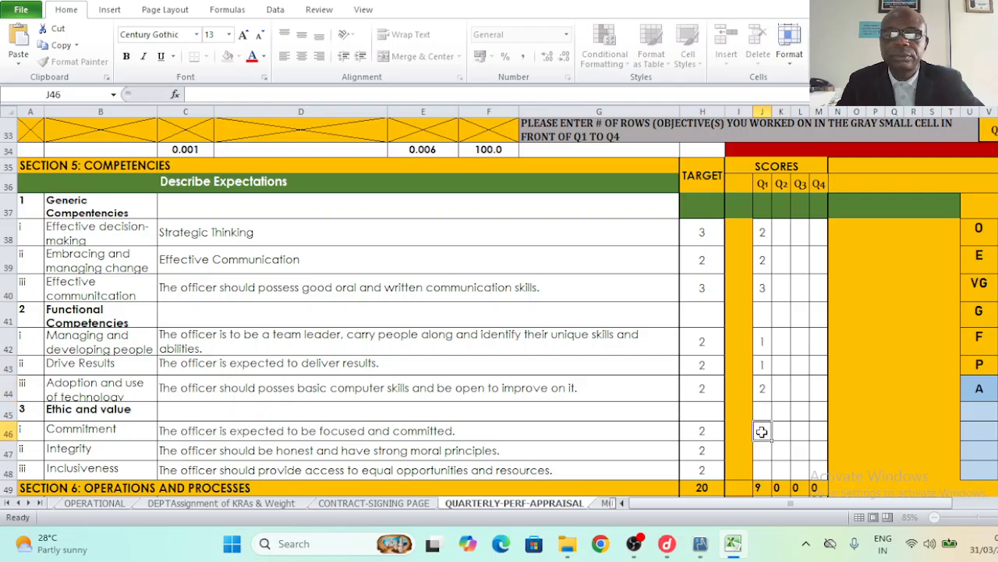
{"action": "type", "text": "1"}
{"action": "left_click", "coordinate": [760, 451]}
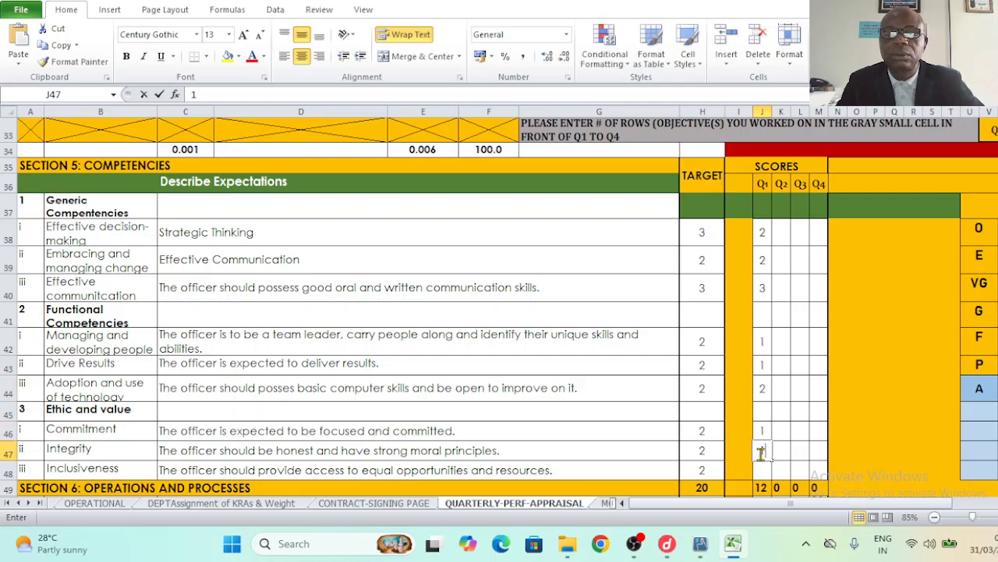
{"action": "type", "text": "1"}
{"action": "left_click", "coordinate": [762, 471]}
{"action": "type", "text": "2"}
{"action": "left_click", "coordinate": [782, 470]}
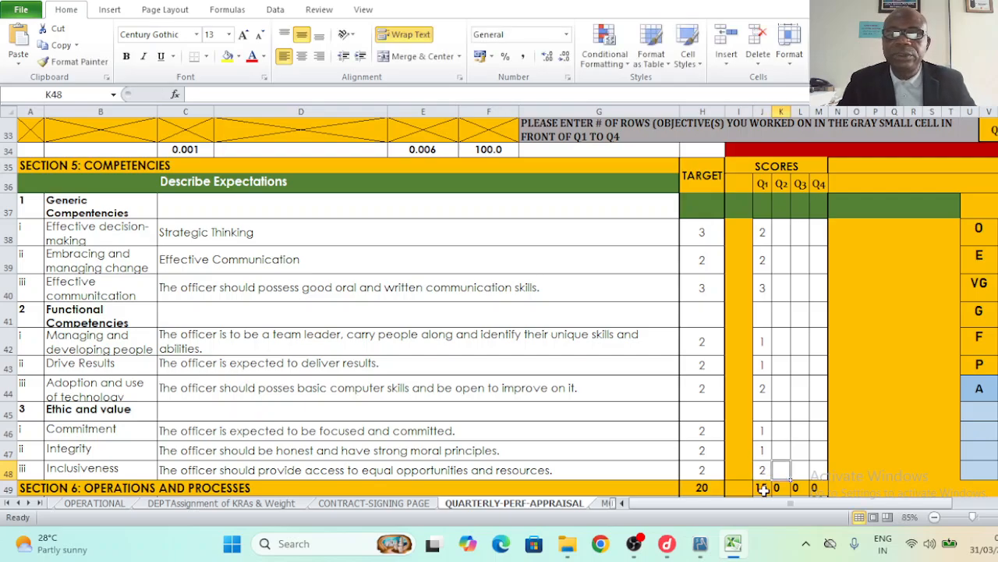
{"action": "left_click", "coordinate": [762, 488]}
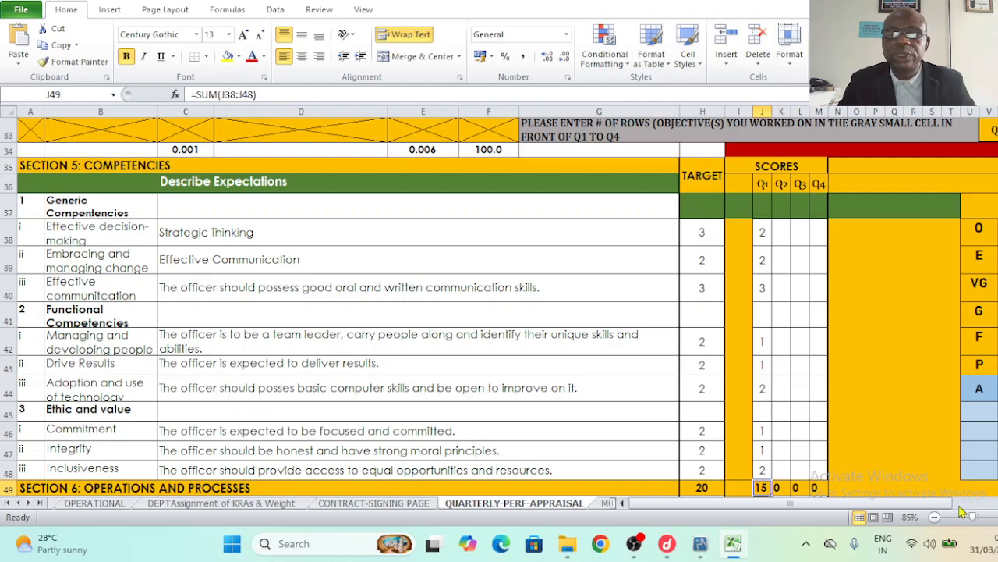
- Enter Q1 scores 3, 2 and 2 for Punctuality, Work turn around time and Innovation on the job
{"action": "scroll", "coordinate": [500, 308], "scroll_direction": "down", "scroll_amount": 2}
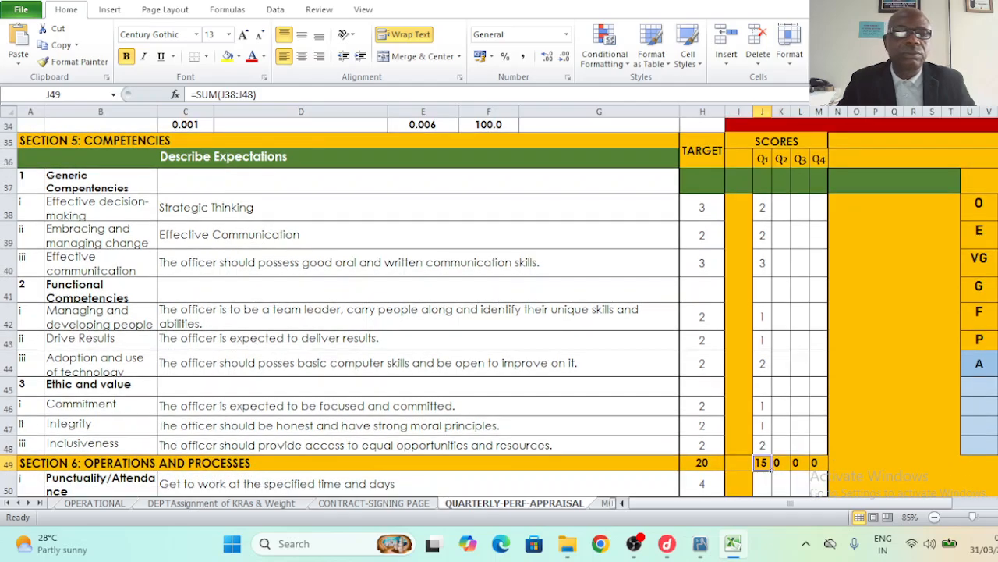
{"action": "scroll", "coordinate": [113, 367], "scroll_direction": "down", "scroll_amount": 1}
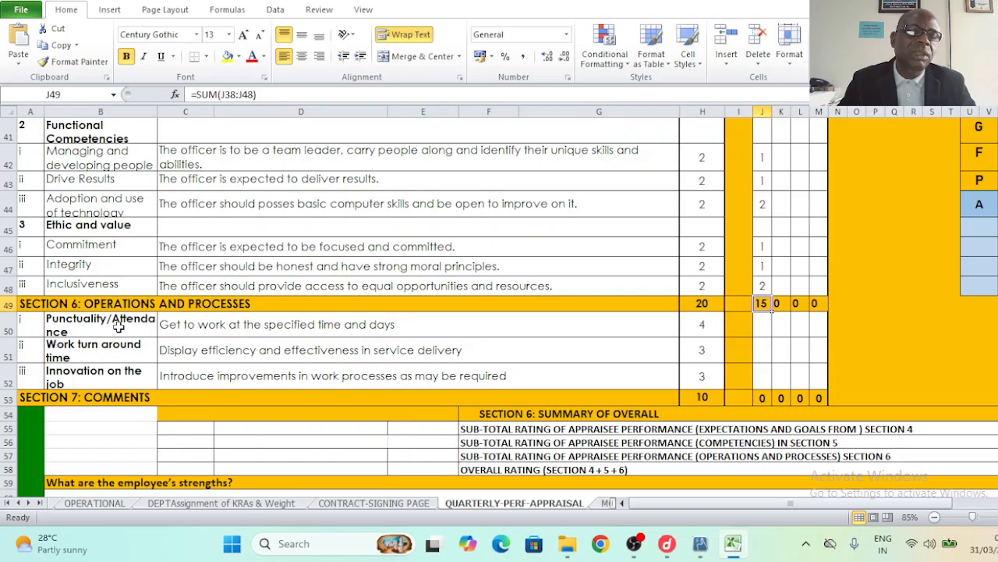
{"action": "left_click", "coordinate": [194, 332]}
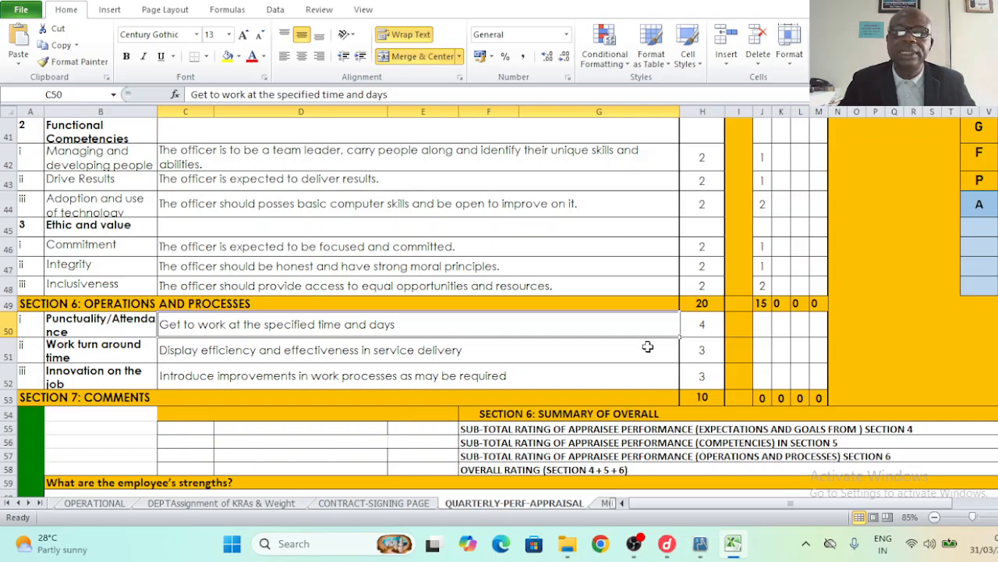
{"action": "left_click", "coordinate": [762, 330]}
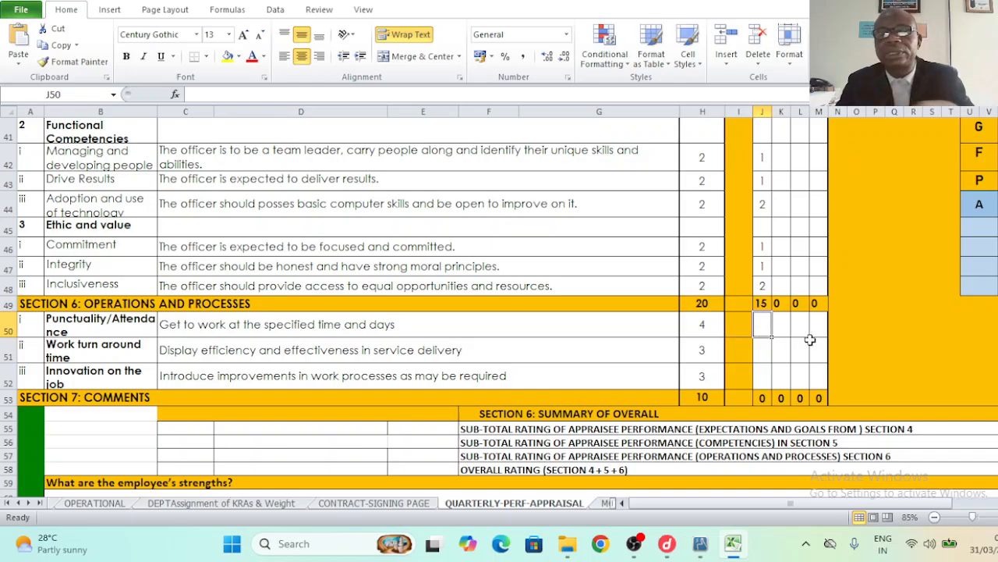
{"action": "type", "text": "3"}
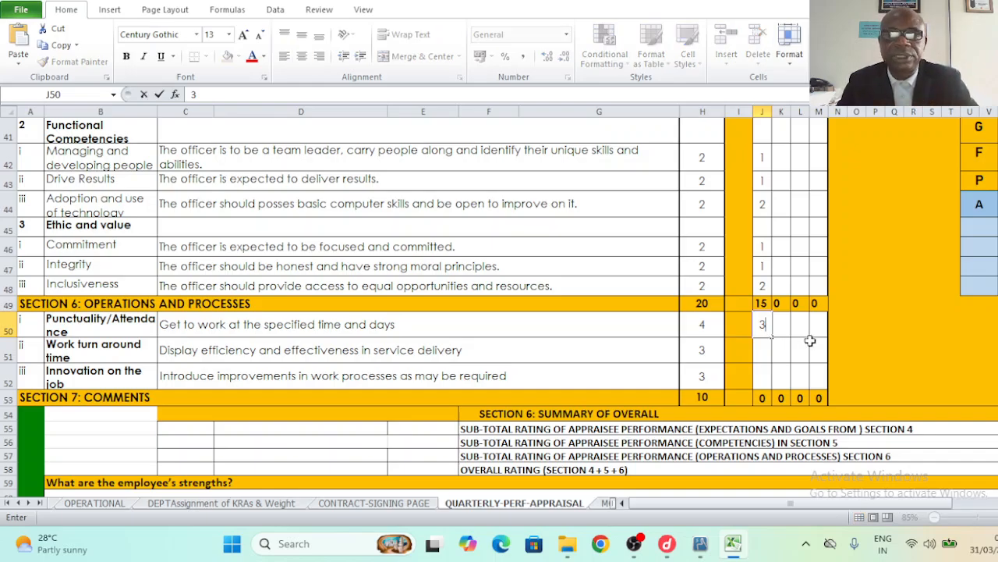
{"action": "left_click", "coordinate": [762, 354]}
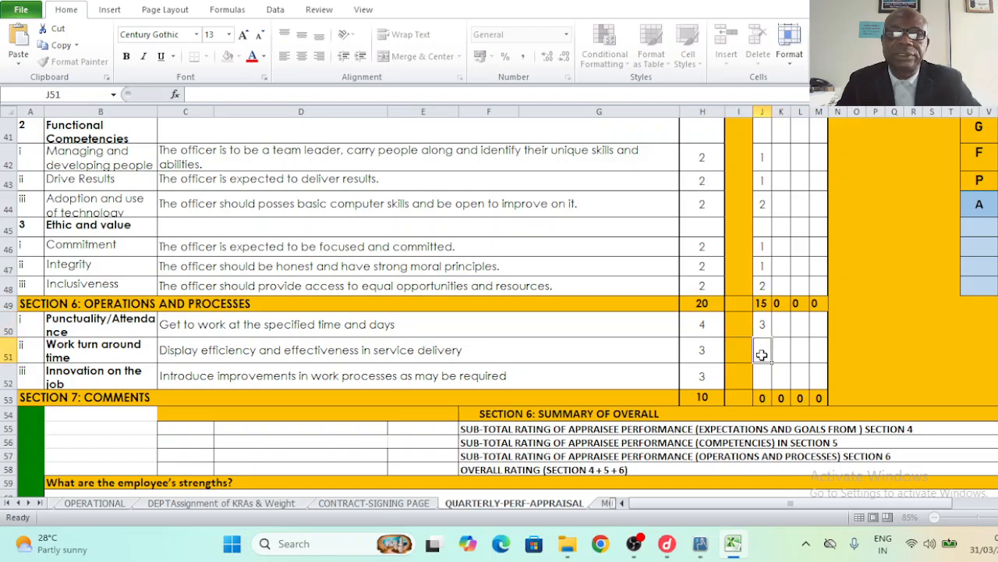
{"action": "type", "text": "2"}
{"action": "left_click", "coordinate": [762, 375]}
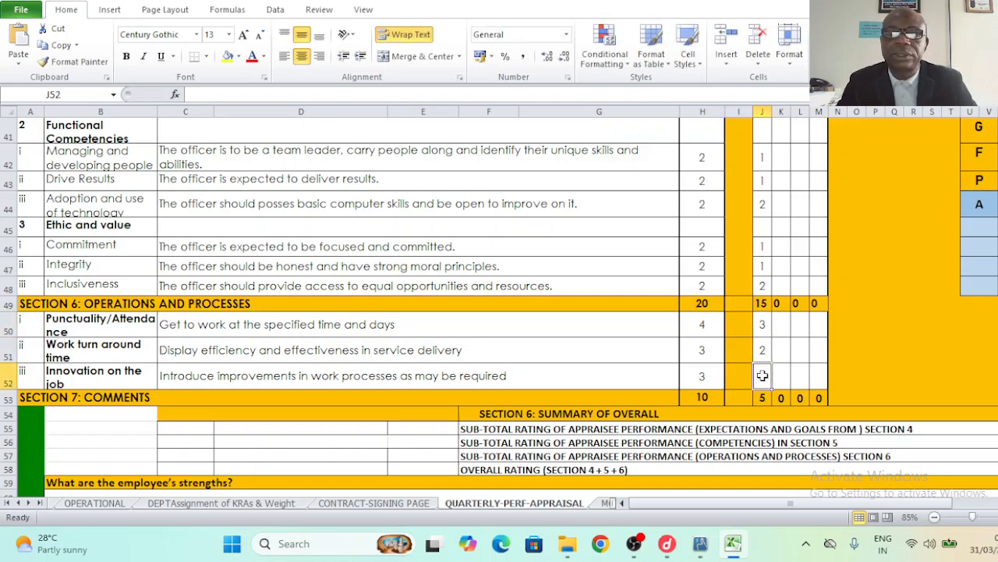
{"action": "type", "text": "2"}
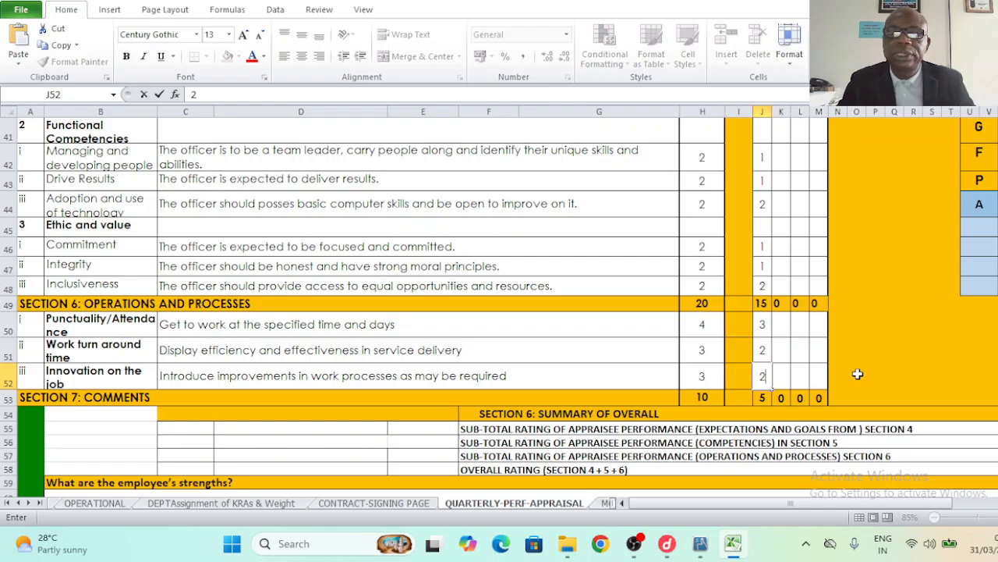
{"action": "left_click", "coordinate": [856, 375]}
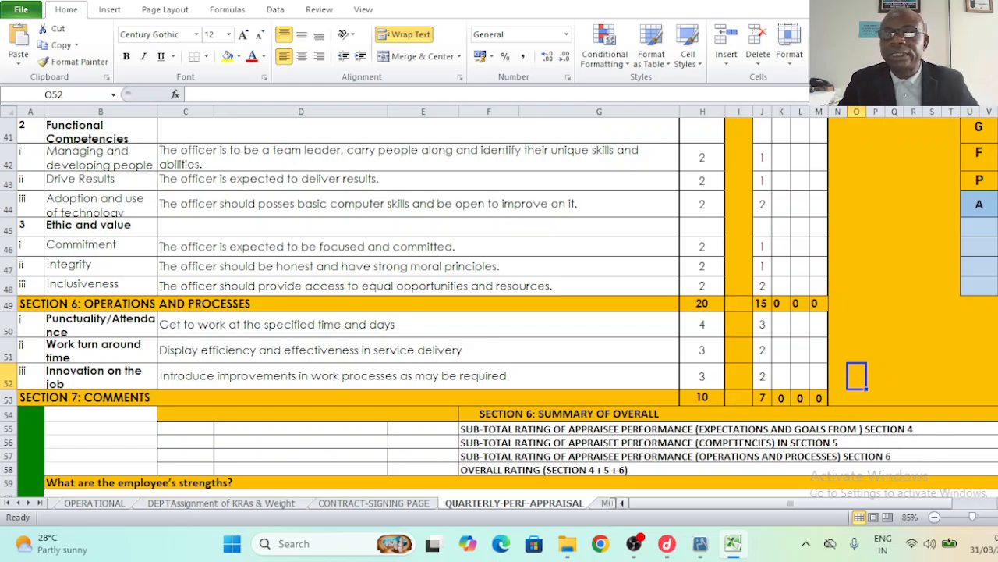
- Review the EMPS Aggregate Score table's First to Fourth Quarter values, with Q1 at 15.6
{"action": "left_click", "coordinate": [993, 503]}
{"action": "left_click", "coordinate": [993, 503]}
{"action": "left_click", "coordinate": [993, 503]}
{"action": "left_click", "coordinate": [993, 503]}
{"action": "left_click", "coordinate": [992, 503]}
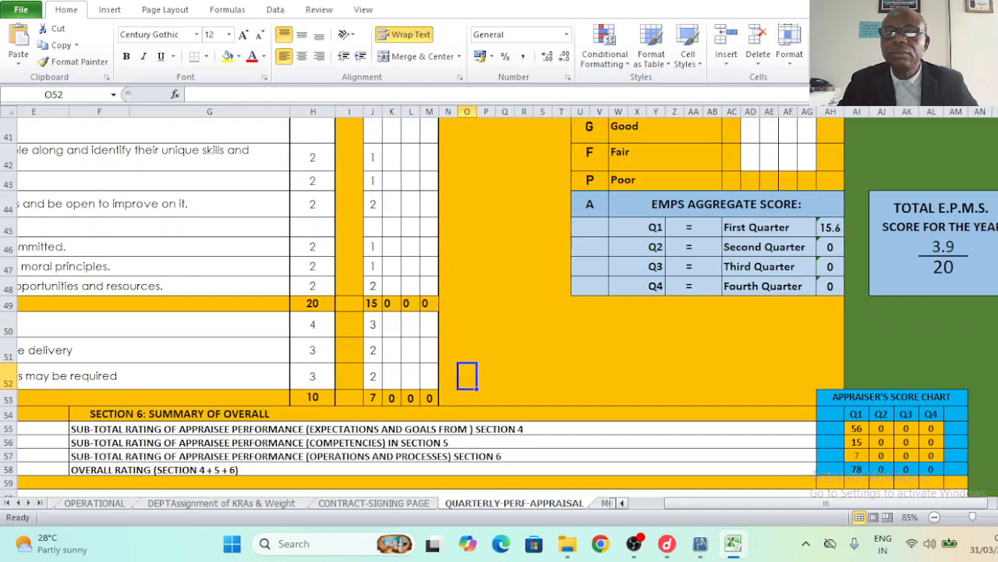
{"action": "left_click", "coordinate": [993, 503]}
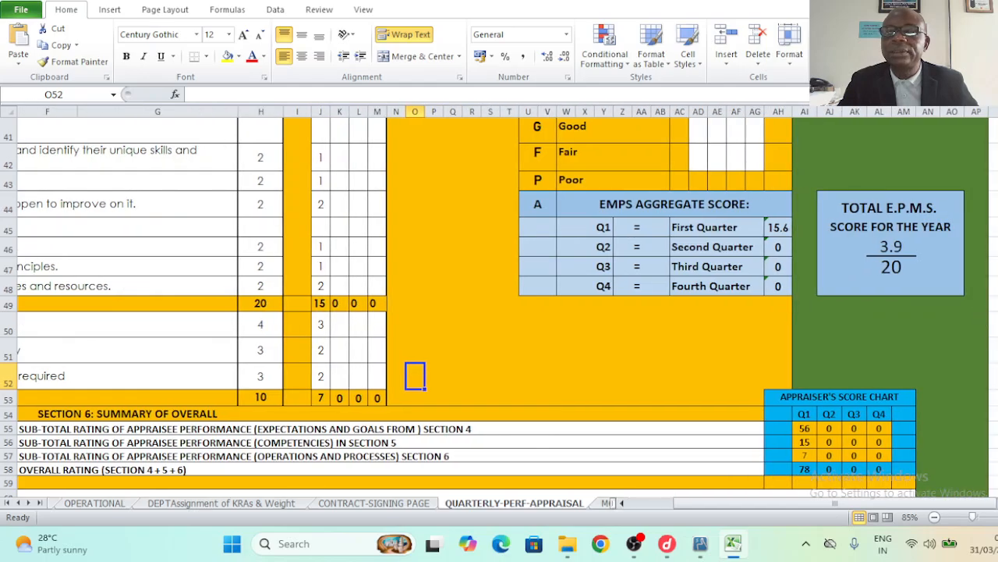
{"action": "scroll", "coordinate": [619, 282], "scroll_direction": "up", "scroll_amount": 2}
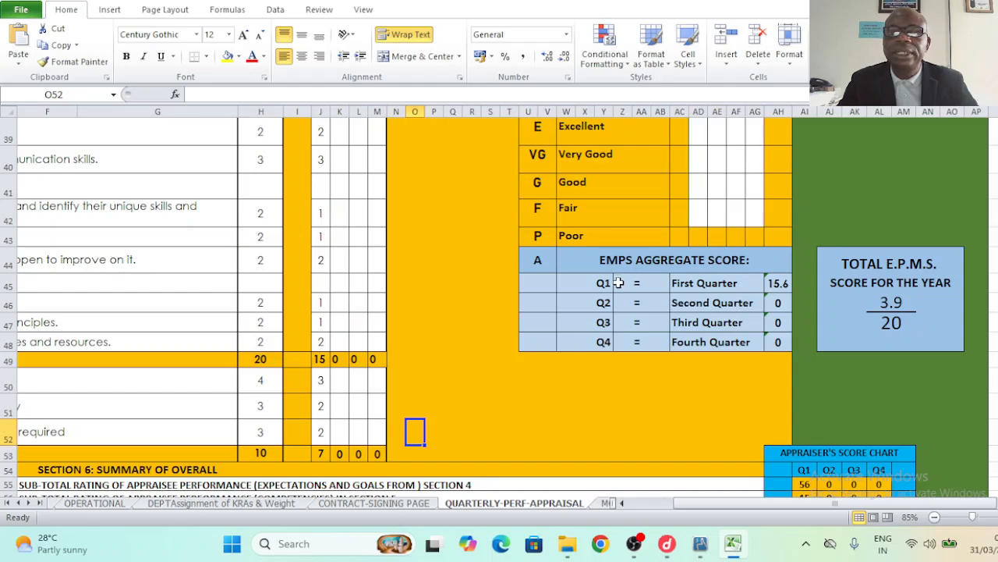
{"action": "left_click", "coordinate": [618, 283]}
{"action": "left_click", "coordinate": [585, 258]}
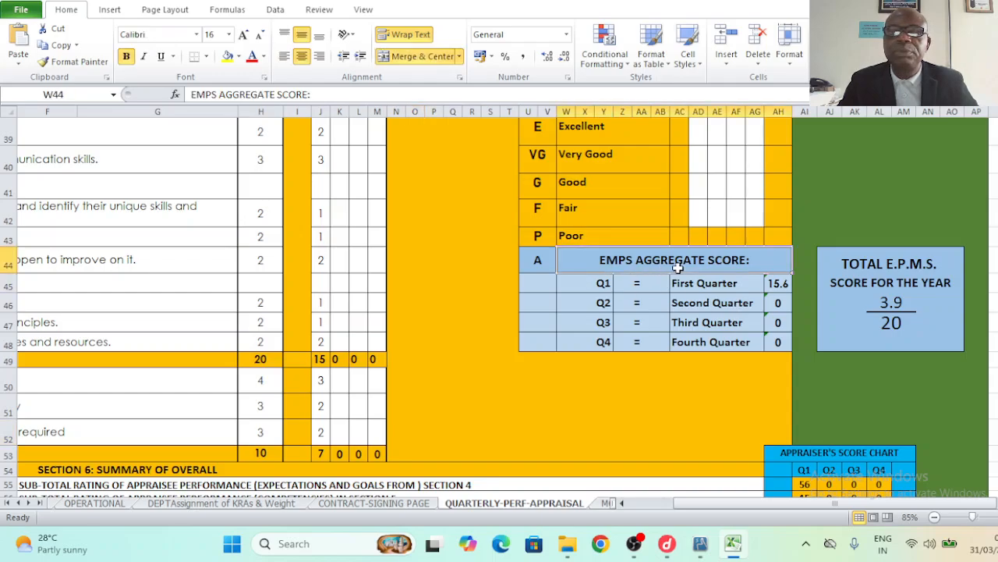
{"action": "left_click", "coordinate": [723, 284]}
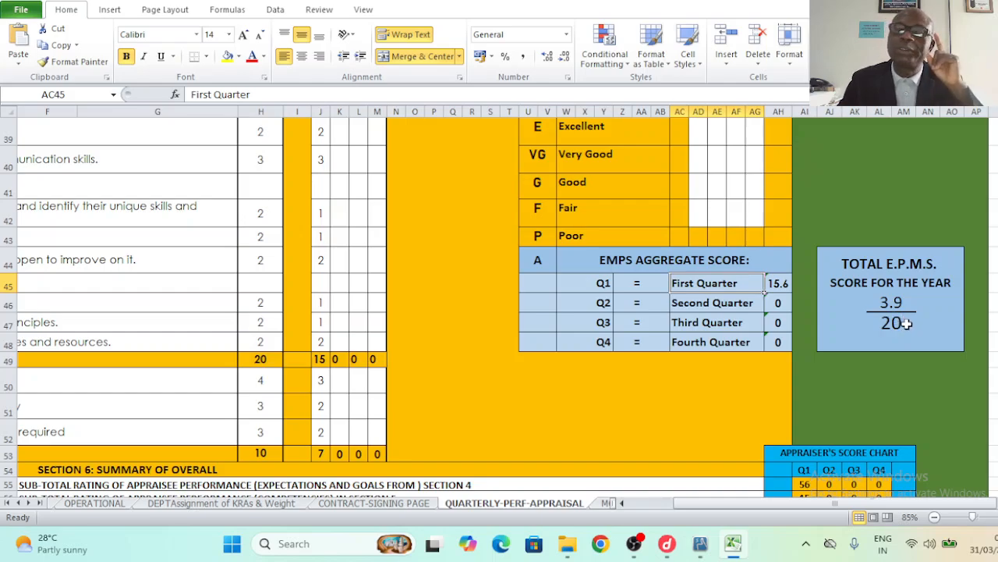
{"action": "left_click", "coordinate": [708, 303]}
{"action": "left_click", "coordinate": [715, 329]}
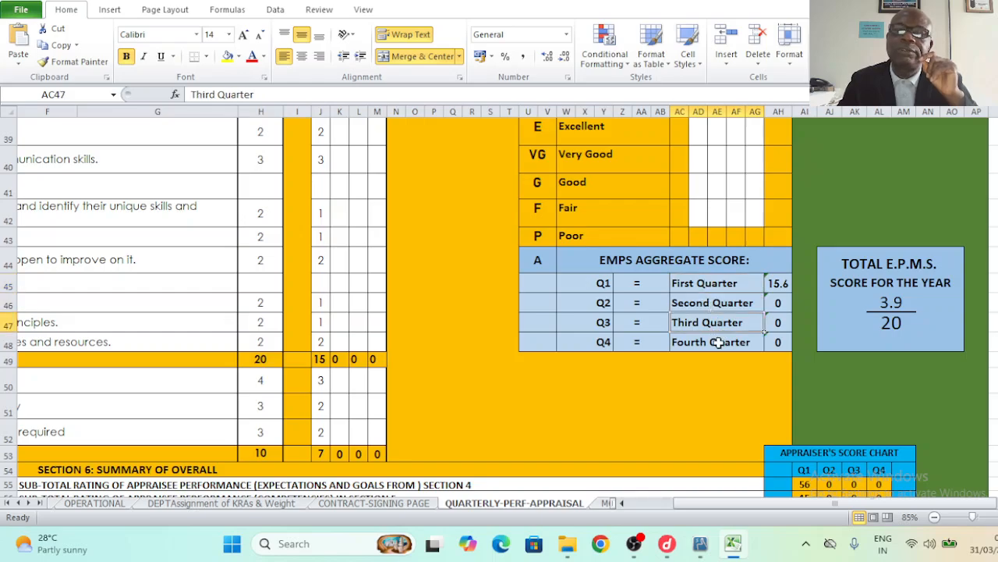
{"action": "left_click", "coordinate": [718, 342]}
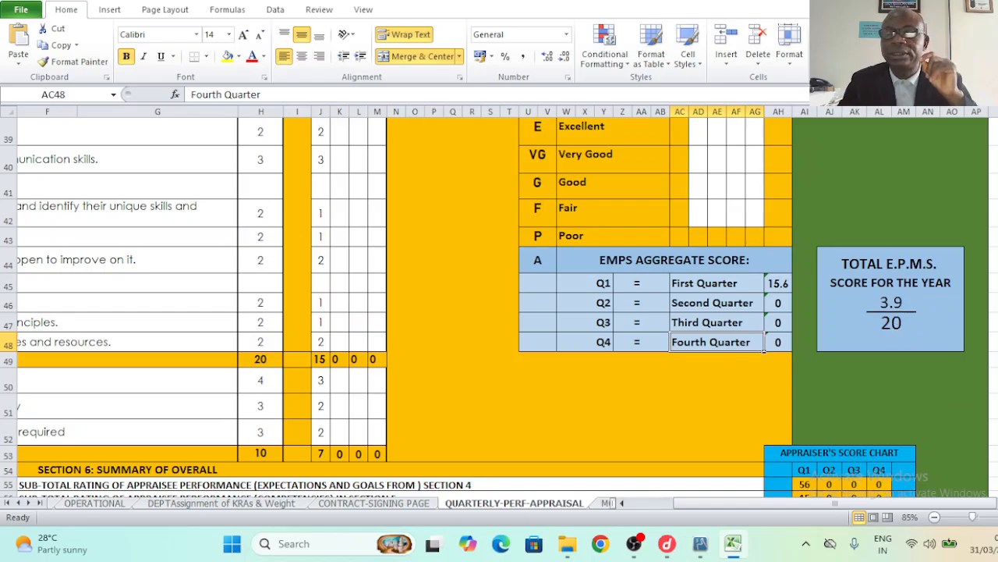
{"action": "scroll", "coordinate": [877, 377], "scroll_direction": "down", "scroll_amount": 2}
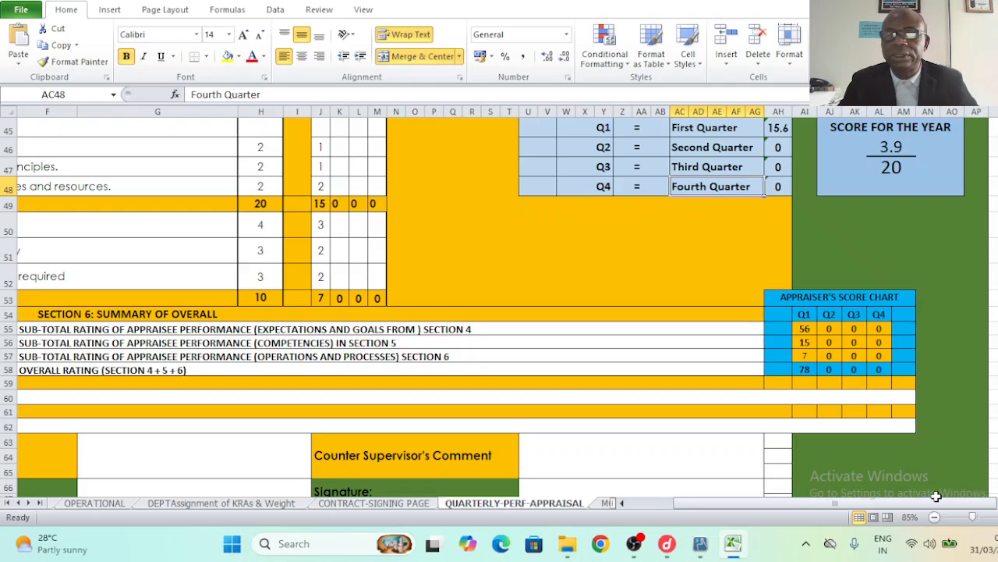
{"action": "scroll", "coordinate": [624, 507], "scroll_direction": "left", "scroll_amount": 10}
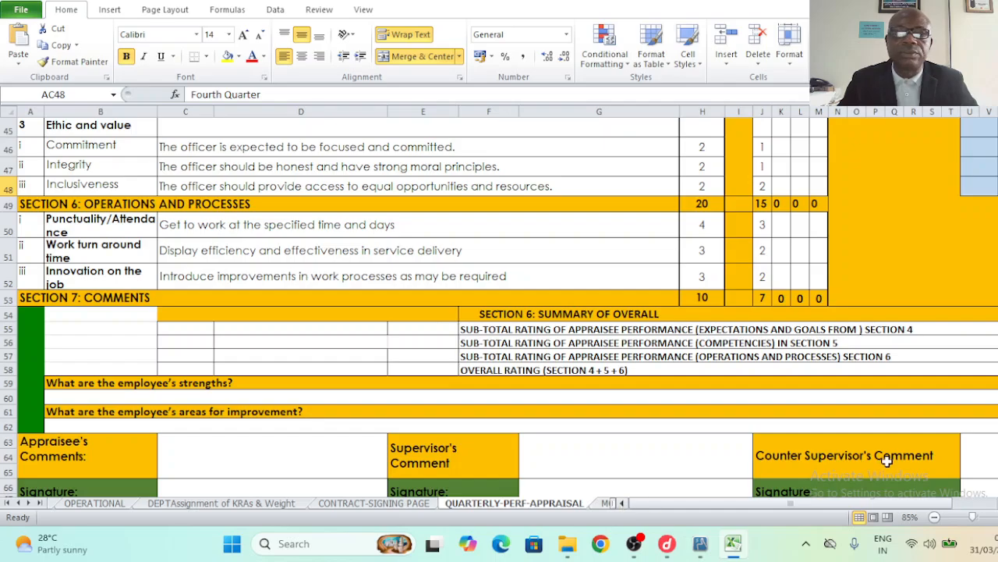
{"action": "scroll", "coordinate": [499, 308], "scroll_direction": "down", "scroll_amount": 2}
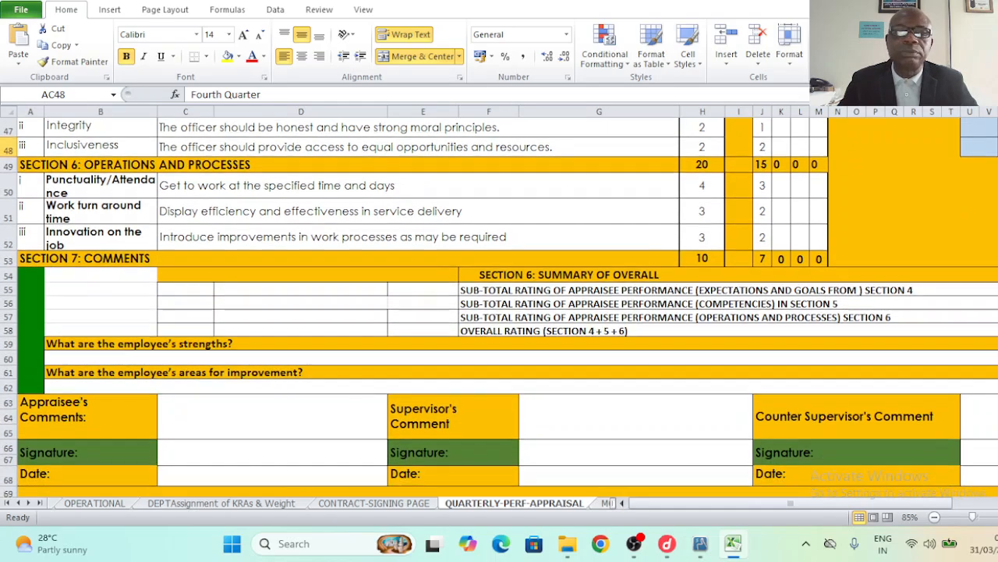
{"action": "scroll", "coordinate": [494, 444], "scroll_direction": "down", "scroll_amount": 1}
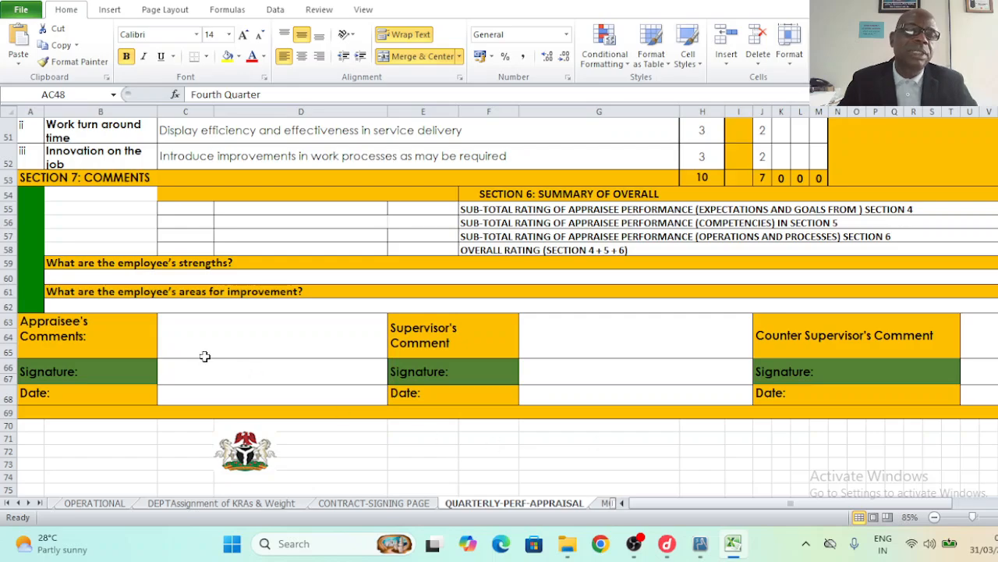
{"action": "left_click", "coordinate": [68, 274]}
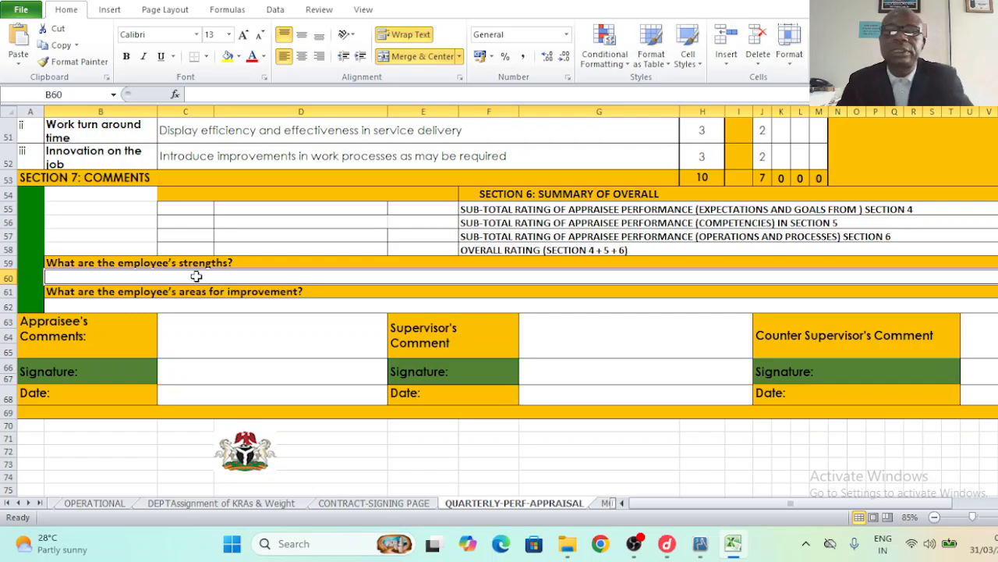
{"action": "left_click", "coordinate": [73, 308]}
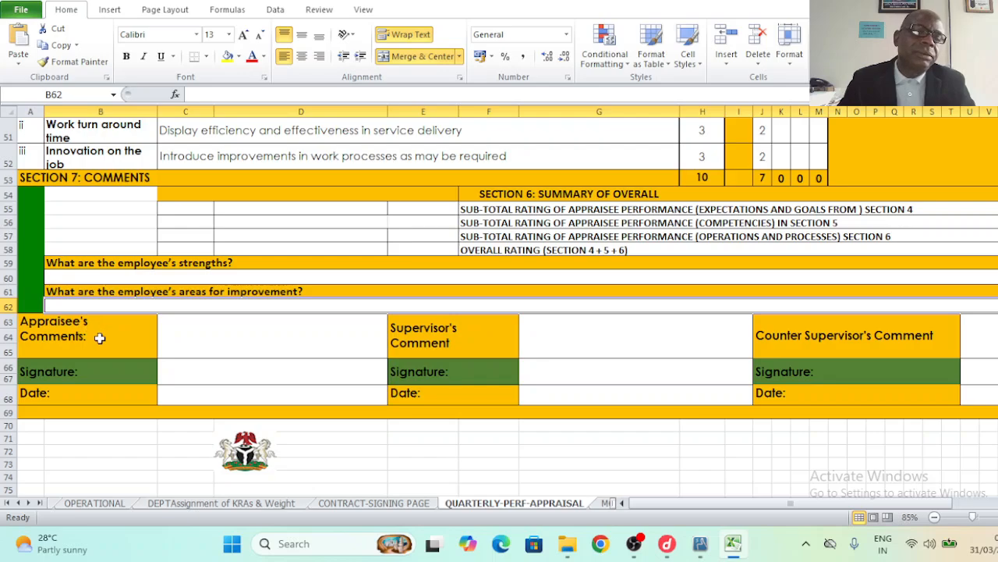
{"action": "left_click", "coordinate": [99, 336]}
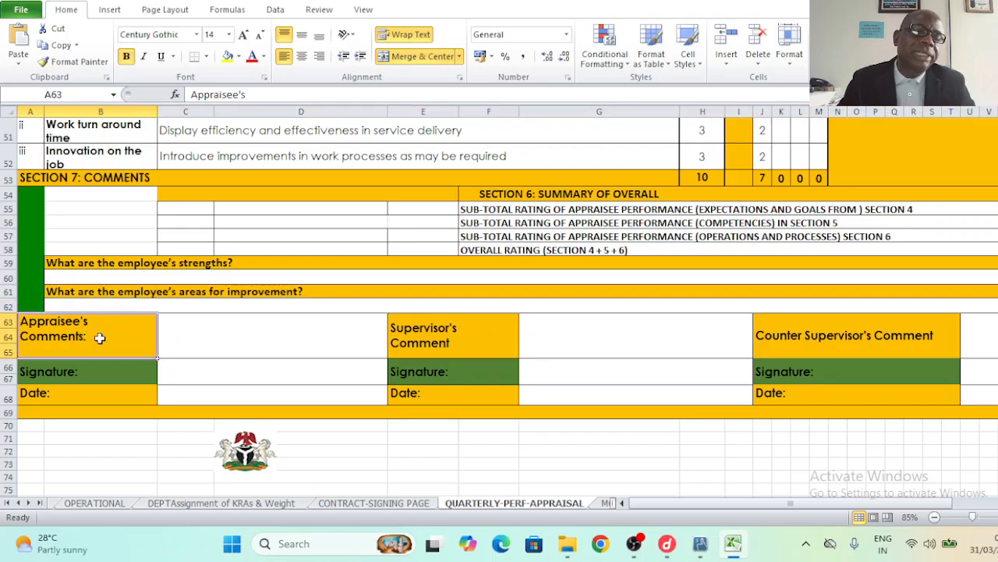
{"action": "left_click", "coordinate": [226, 341]}
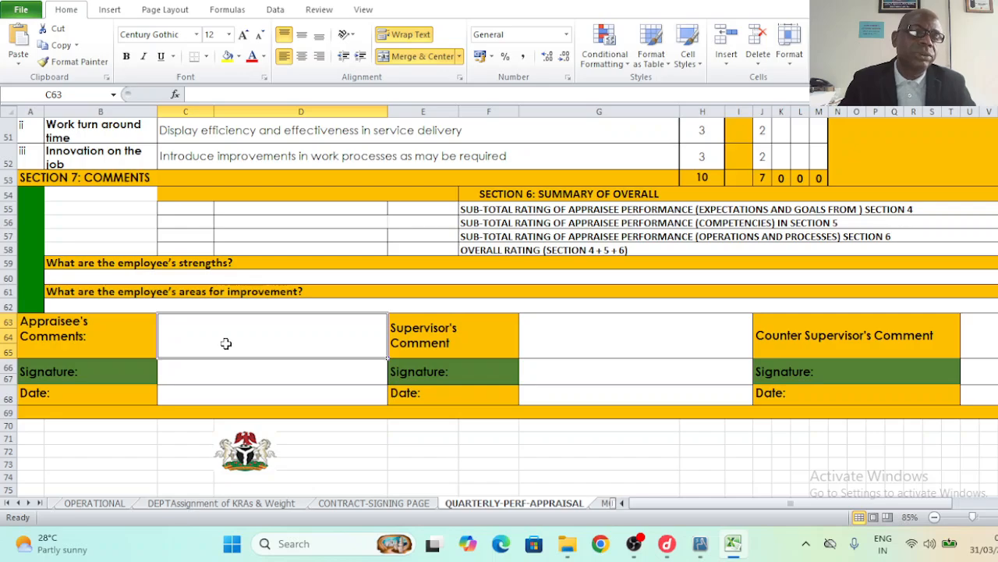
{"action": "left_click", "coordinate": [229, 375]}
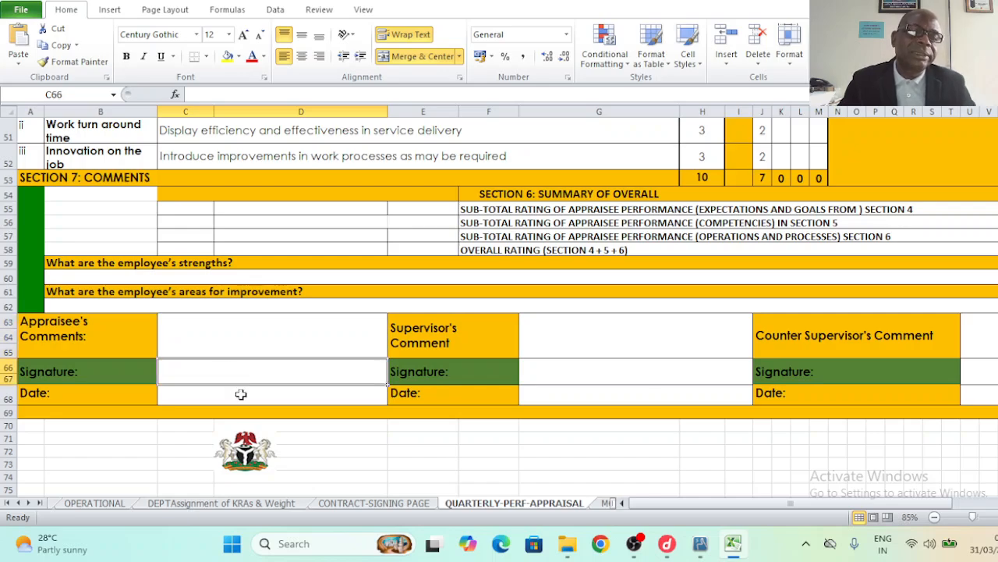
{"action": "left_click", "coordinate": [605, 347]}
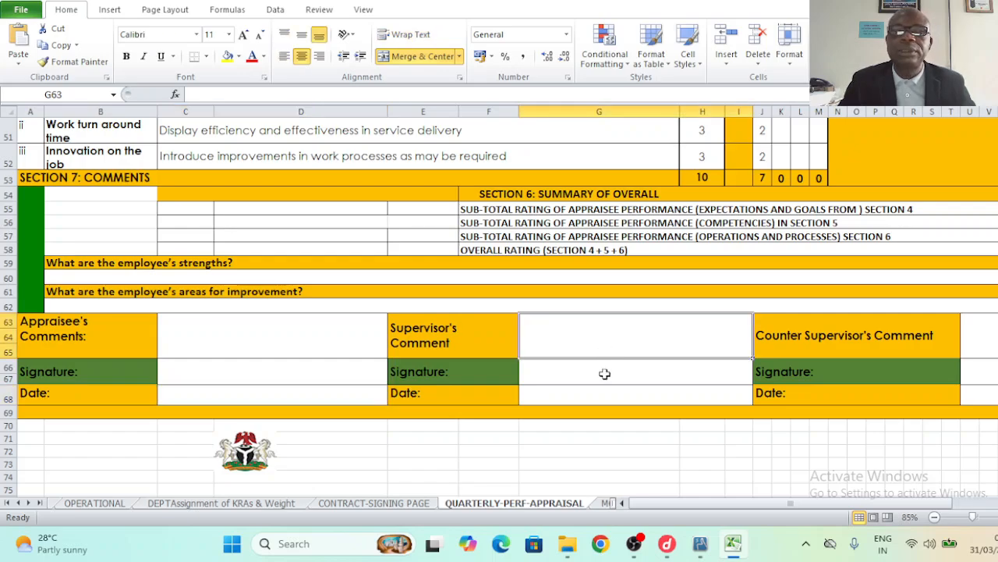
{"action": "left_click", "coordinate": [604, 373]}
{"action": "left_click", "coordinate": [603, 395]}
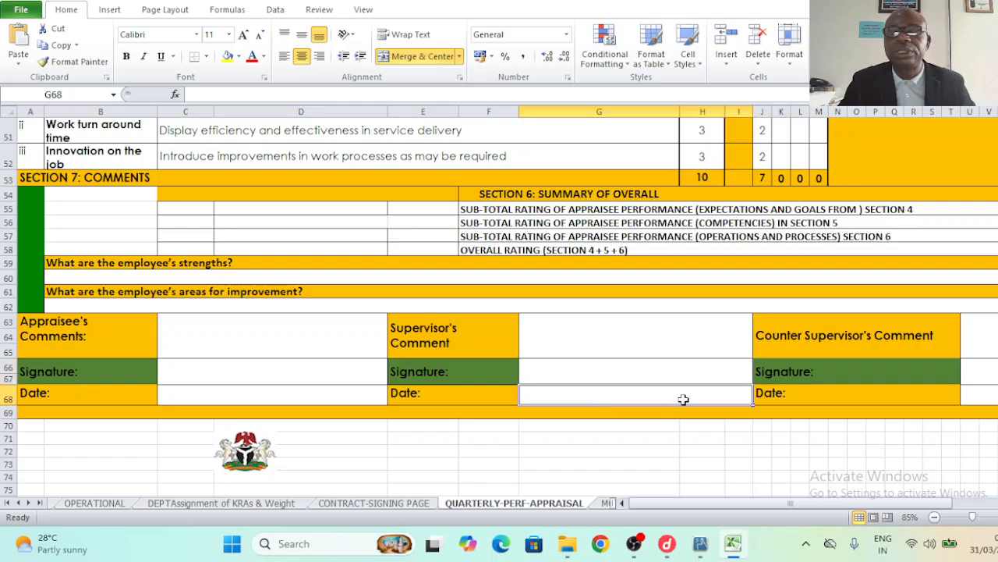
{"action": "left_click", "coordinate": [984, 350]}
{"action": "left_click", "coordinate": [985, 373]}
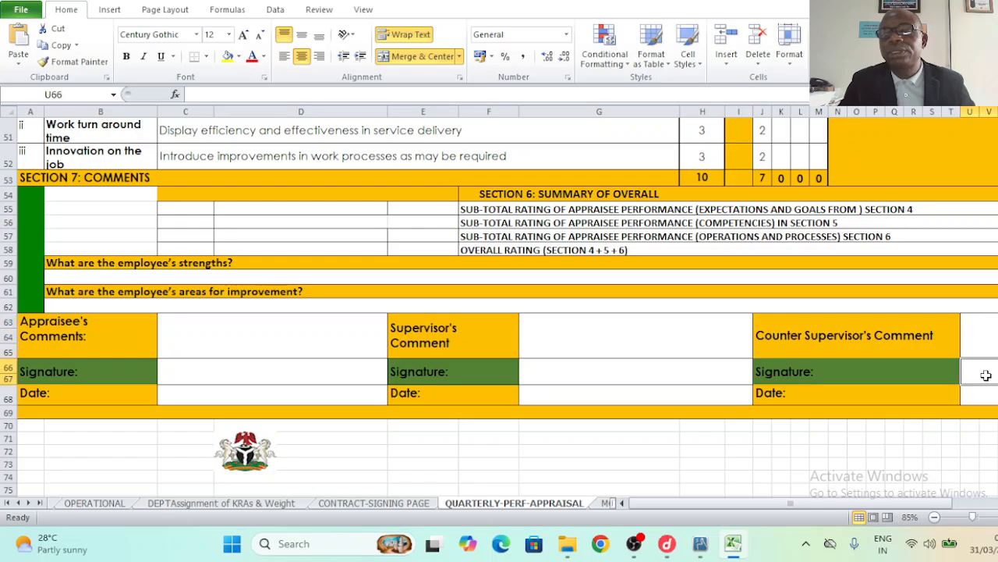
{"action": "left_click", "coordinate": [993, 398]}
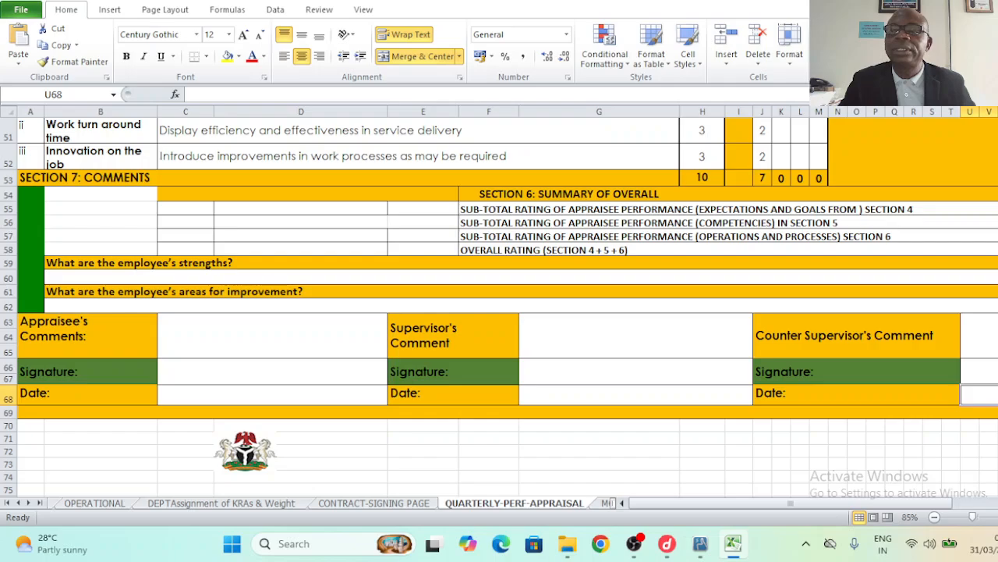
{"action": "scroll", "coordinate": [499, 304], "scroll_direction": "up", "scroll_amount": 6}
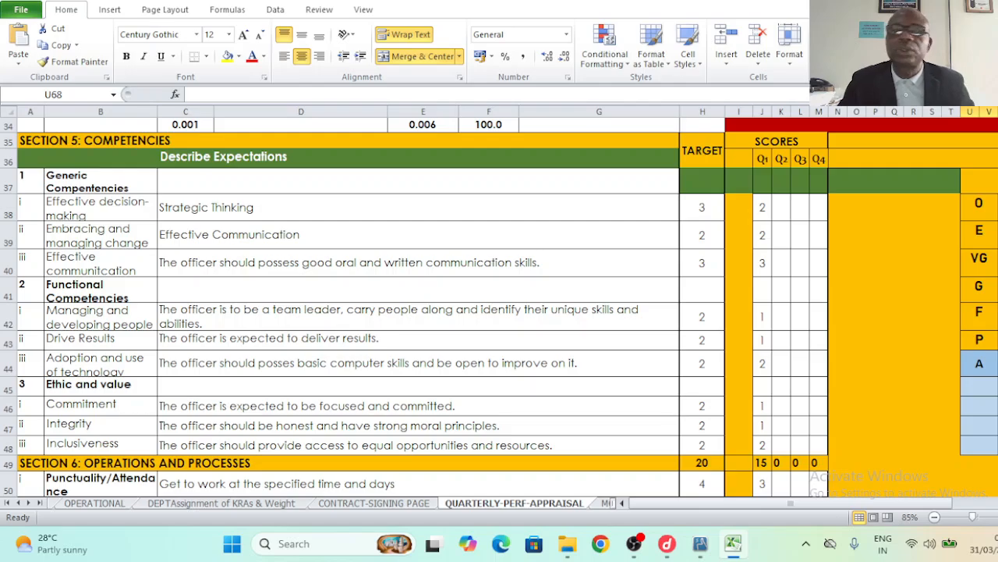
{"action": "scroll", "coordinate": [499, 304], "scroll_direction": "up", "scroll_amount": 4}
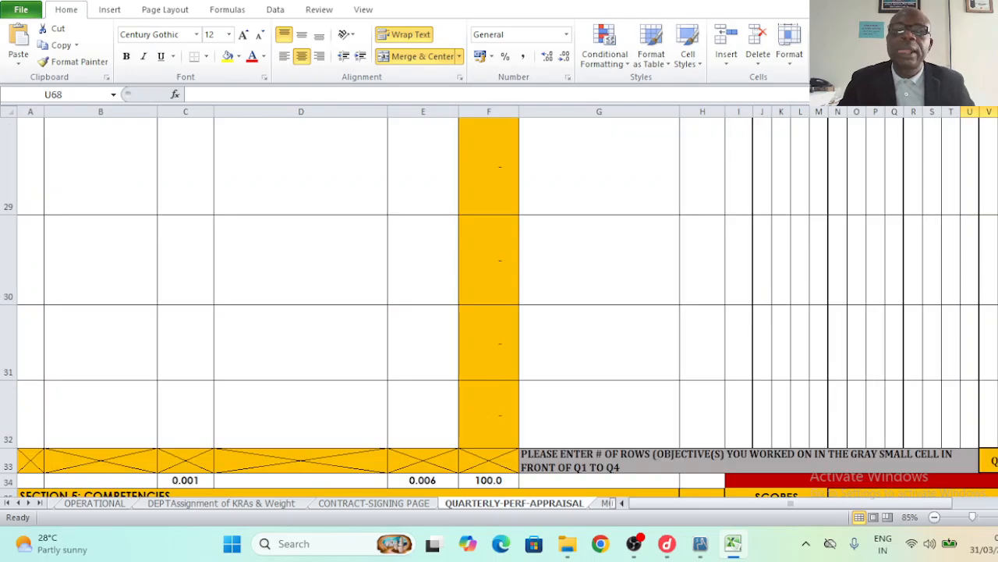
{"action": "scroll", "coordinate": [499, 305], "scroll_direction": "up", "scroll_amount": 3}
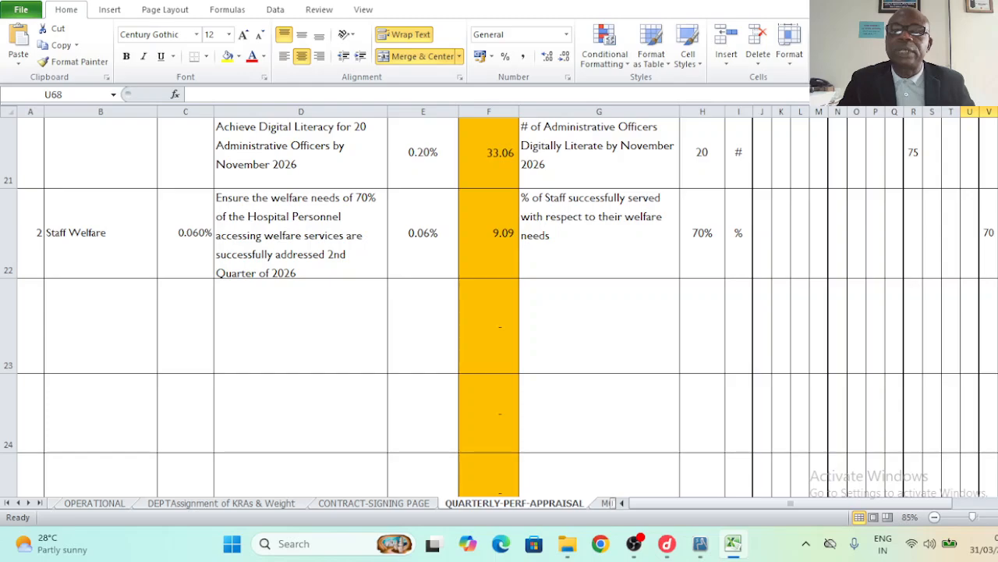
{"action": "scroll", "coordinate": [499, 304], "scroll_direction": "up", "scroll_amount": 6}
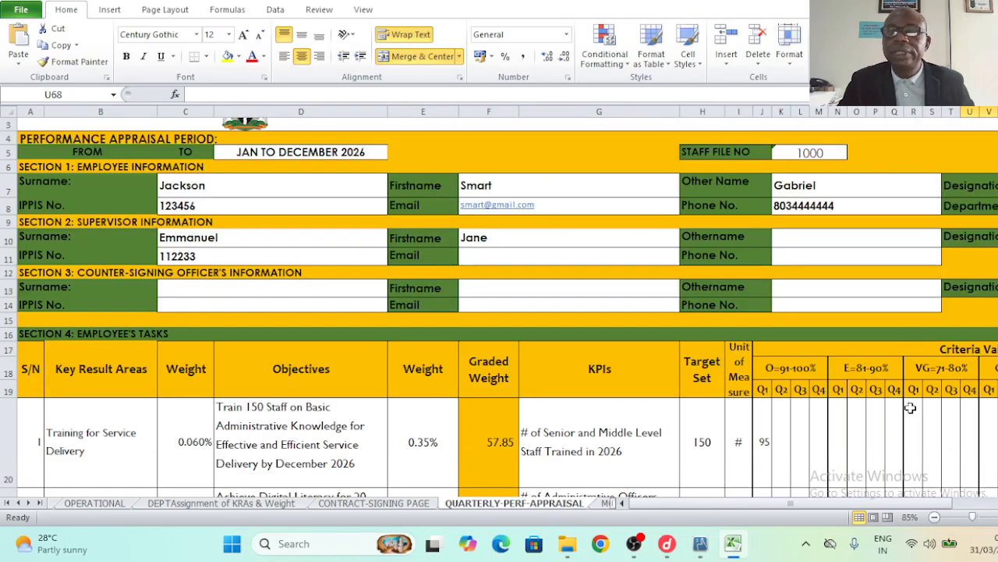
{"action": "left_click_drag", "start_coordinate": [790, 503], "coordinate": [826, 503]}
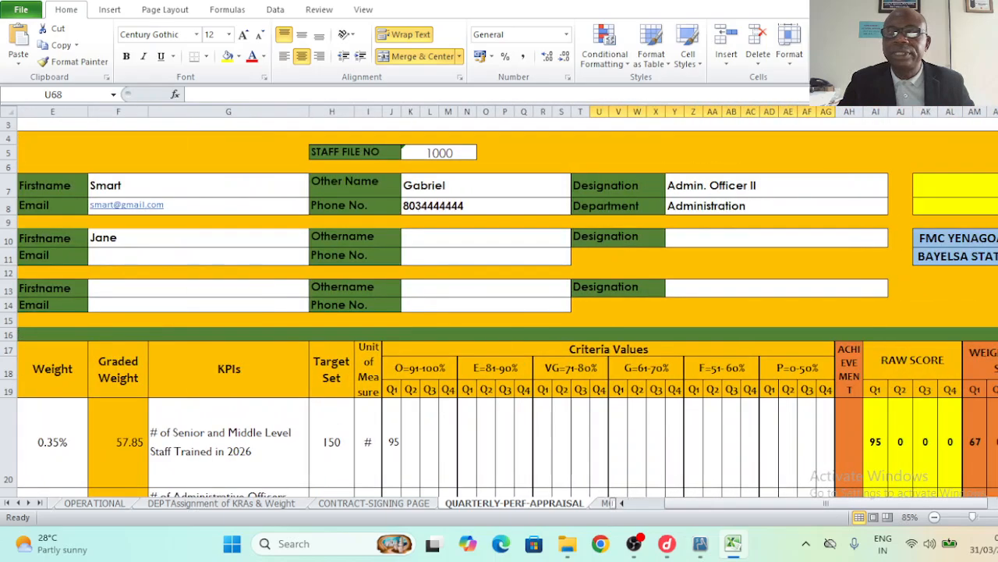
{"action": "scroll", "coordinate": [499, 304], "scroll_direction": "down", "scroll_amount": 3}
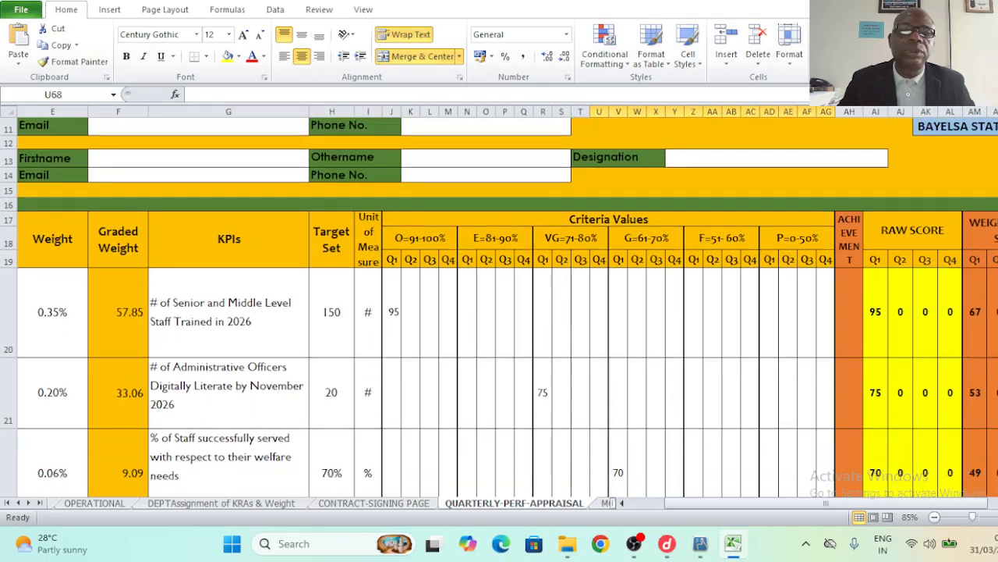
{"action": "scroll", "coordinate": [616, 438], "scroll_direction": "down", "scroll_amount": 2}
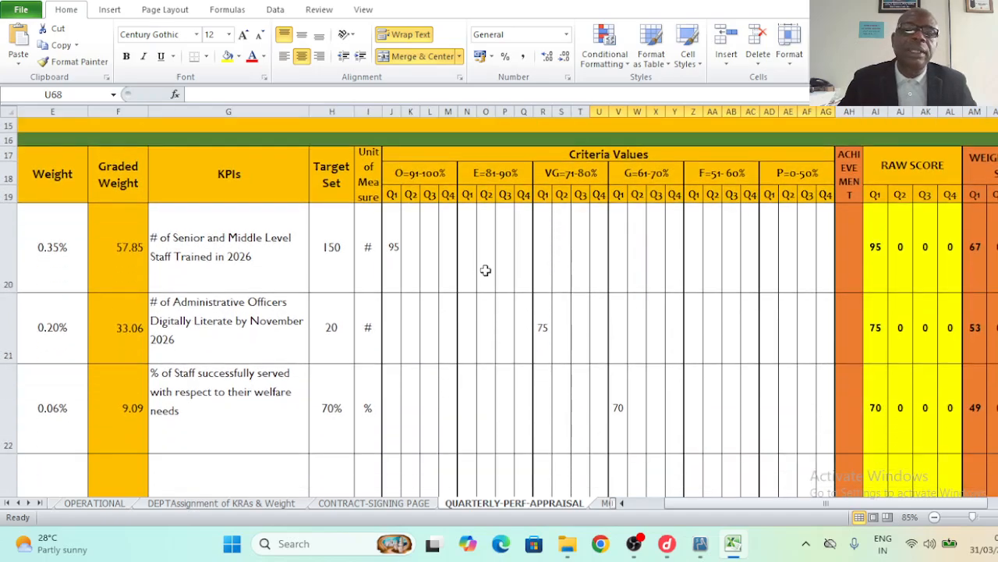
- Enter Q2 scores of 85 under E=81-90% for training and 61 under G=61-70% for digital literacy
{"action": "left_click", "coordinate": [486, 245]}
{"action": "left_click", "coordinate": [486, 194]}
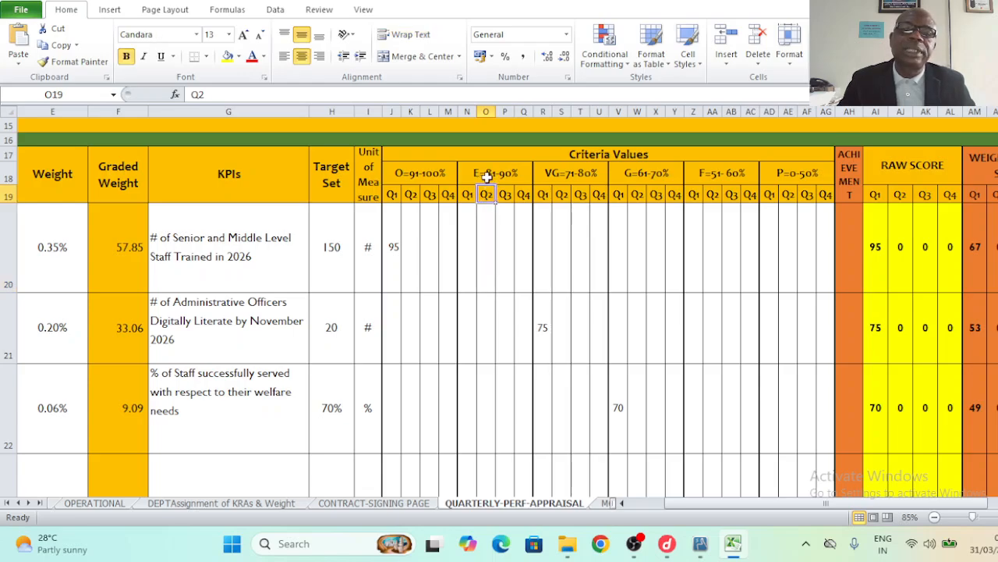
{"action": "left_click", "coordinate": [487, 177]}
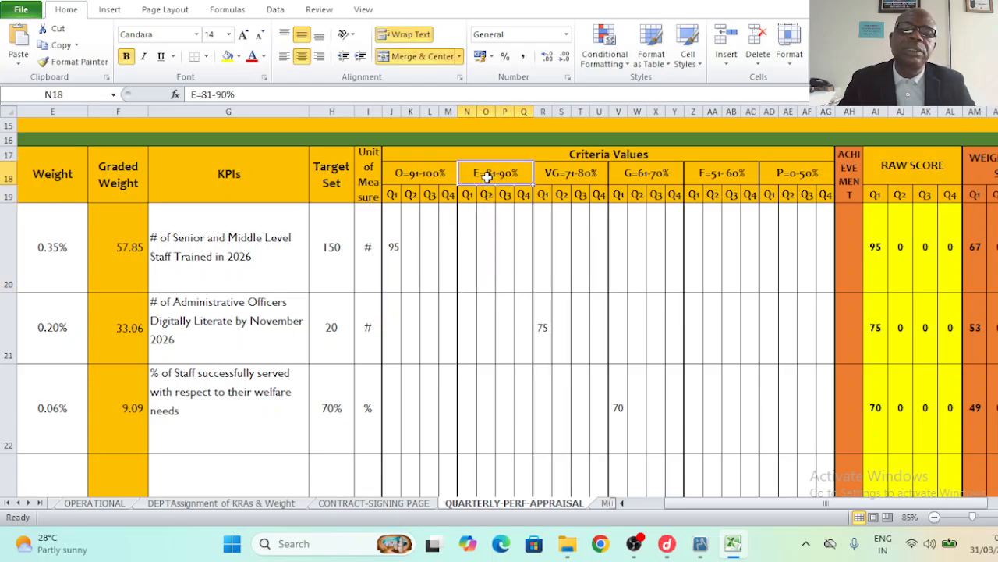
{"action": "left_click", "coordinate": [486, 242]}
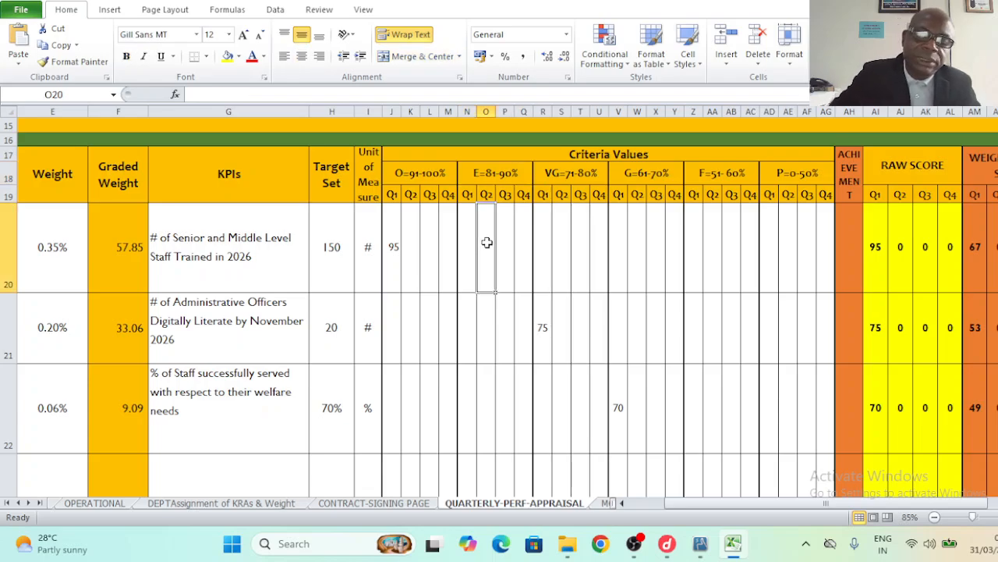
{"action": "type", "text": "85"}
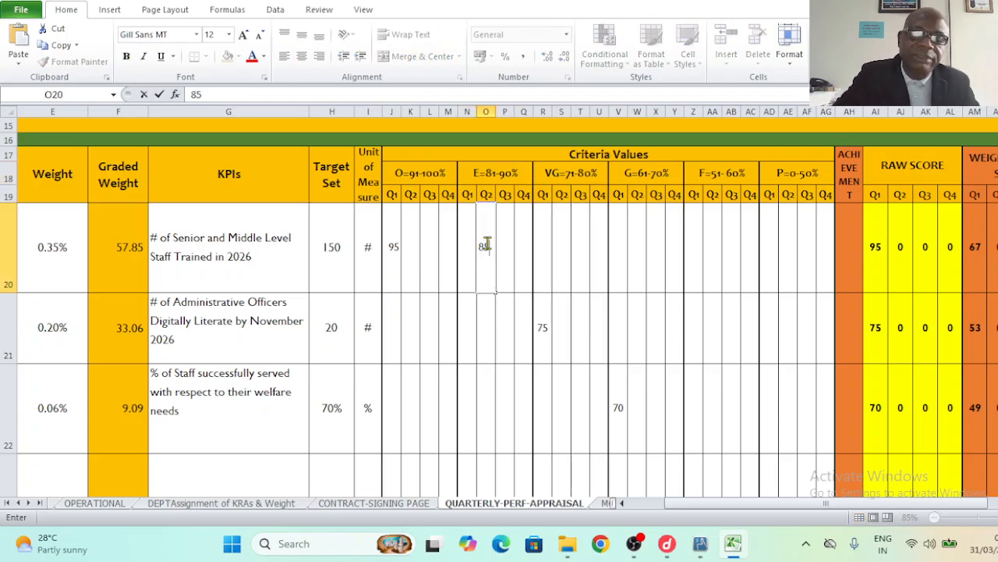
{"action": "left_click", "coordinate": [531, 275]}
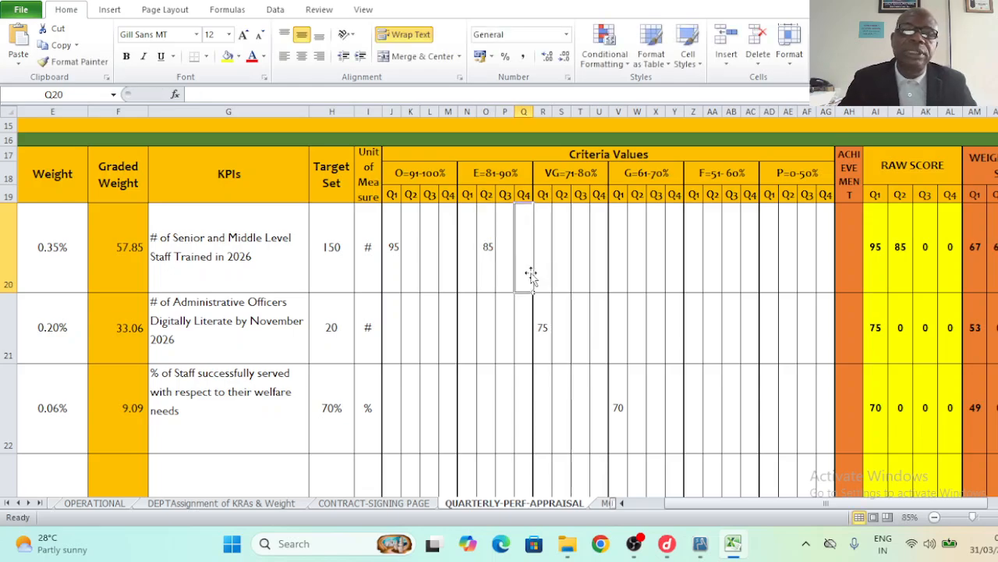
{"action": "left_click", "coordinate": [488, 339]}
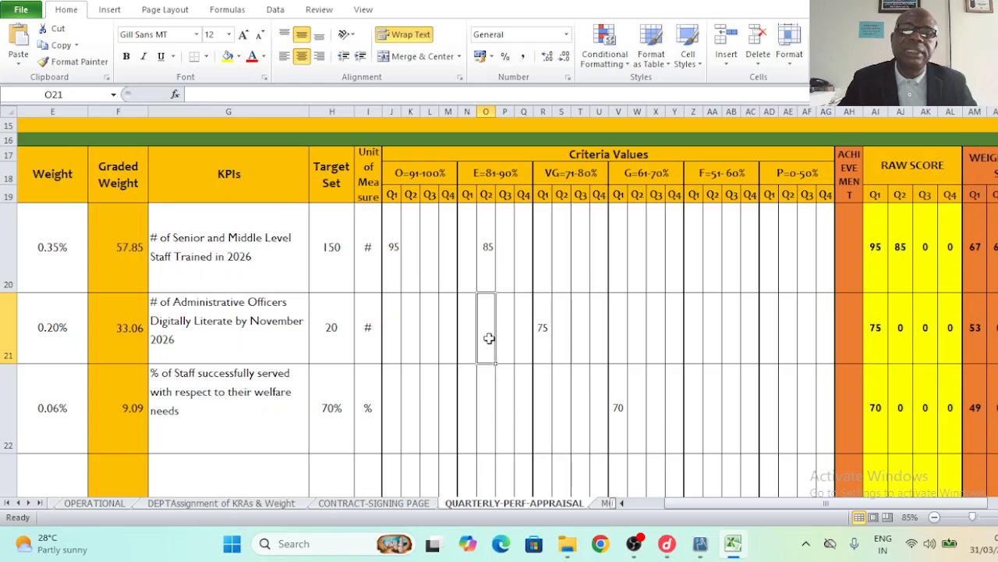
{"action": "left_click", "coordinate": [644, 176]}
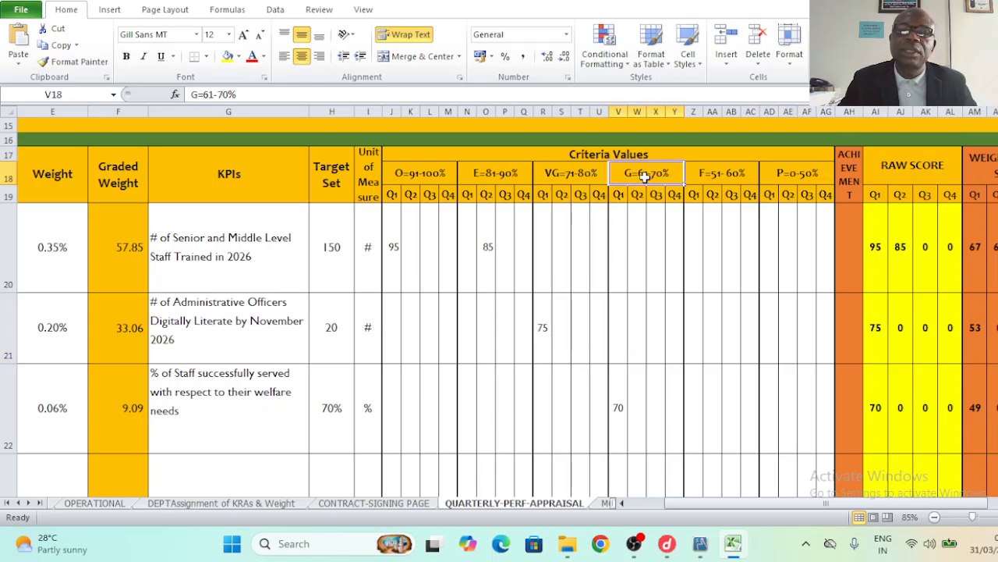
{"action": "left_click", "coordinate": [638, 336]}
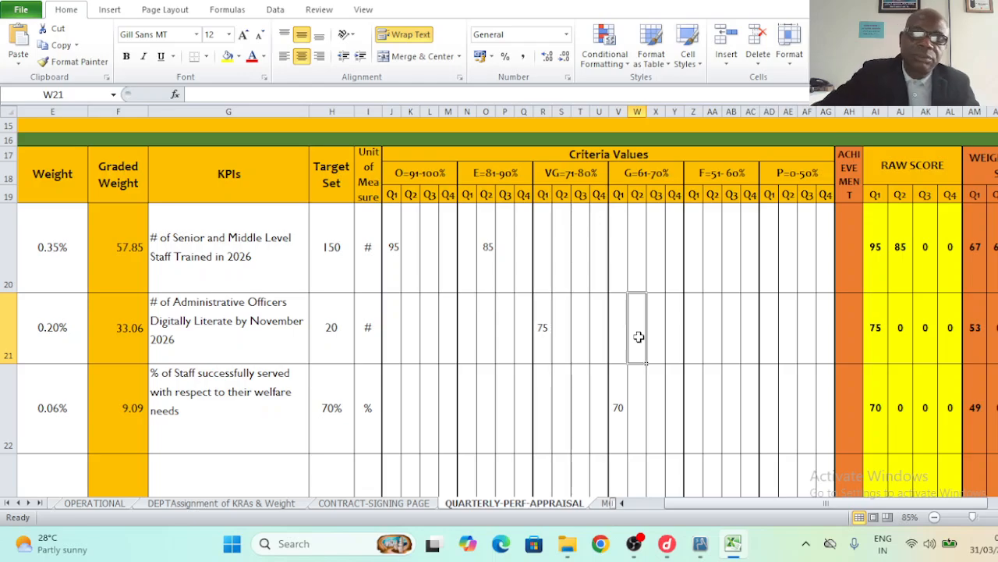
{"action": "type", "text": "61"}
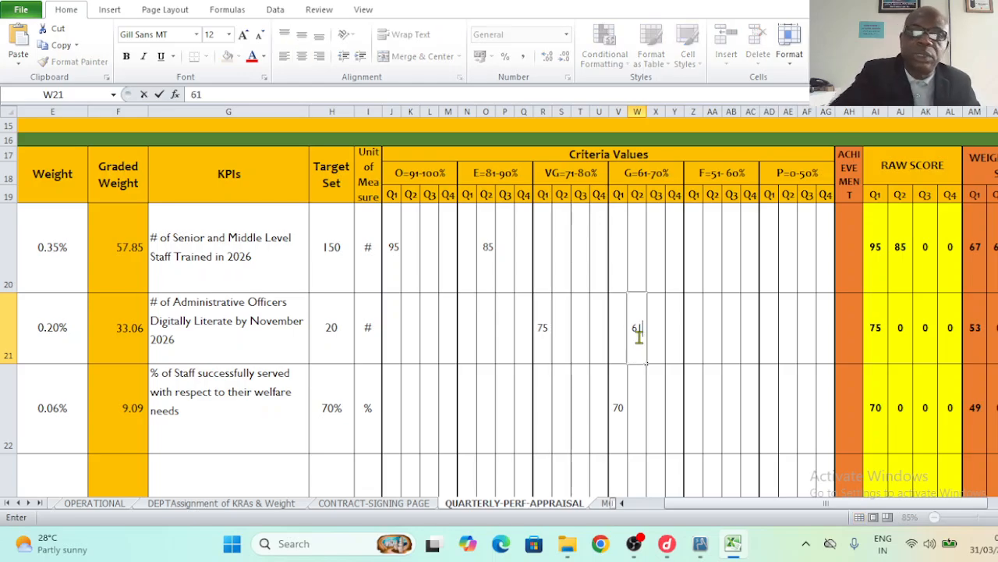
{"action": "left_click", "coordinate": [671, 379]}
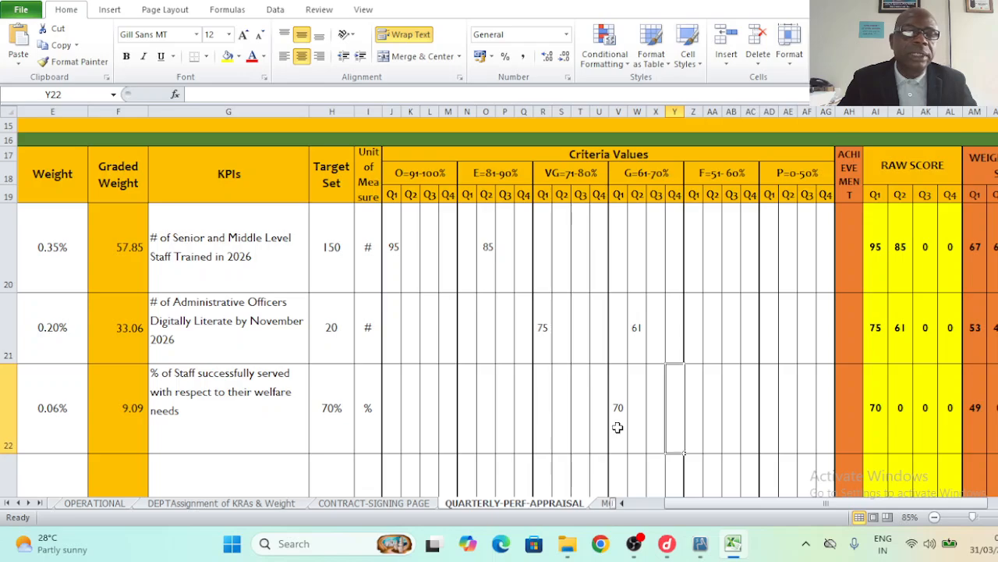
- Enter 84 as the staff welfare KPI's Q2 score under E=81-90%
{"action": "left_click", "coordinate": [505, 424]}
{"action": "left_click", "coordinate": [262, 402]}
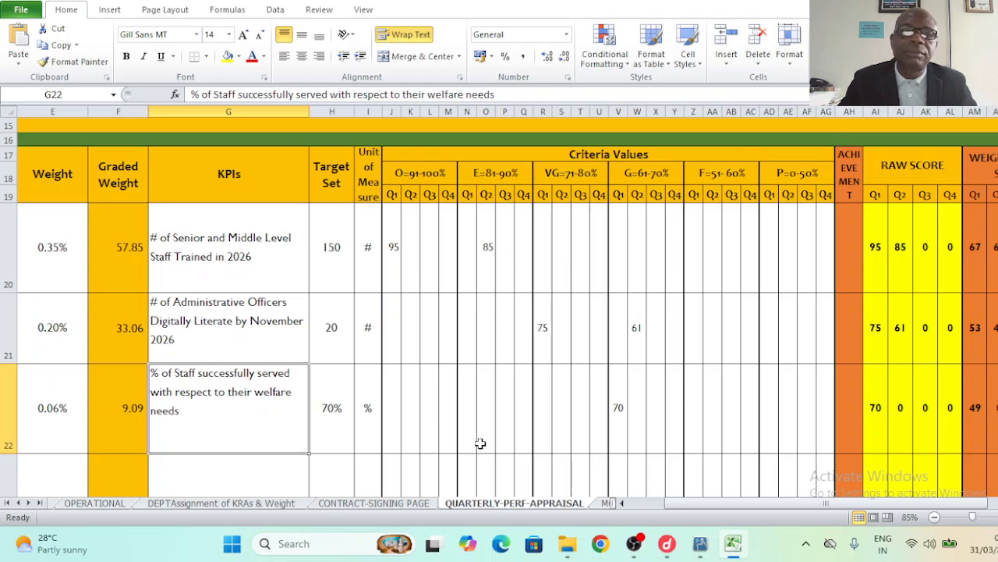
{"action": "left_click", "coordinate": [519, 173]}
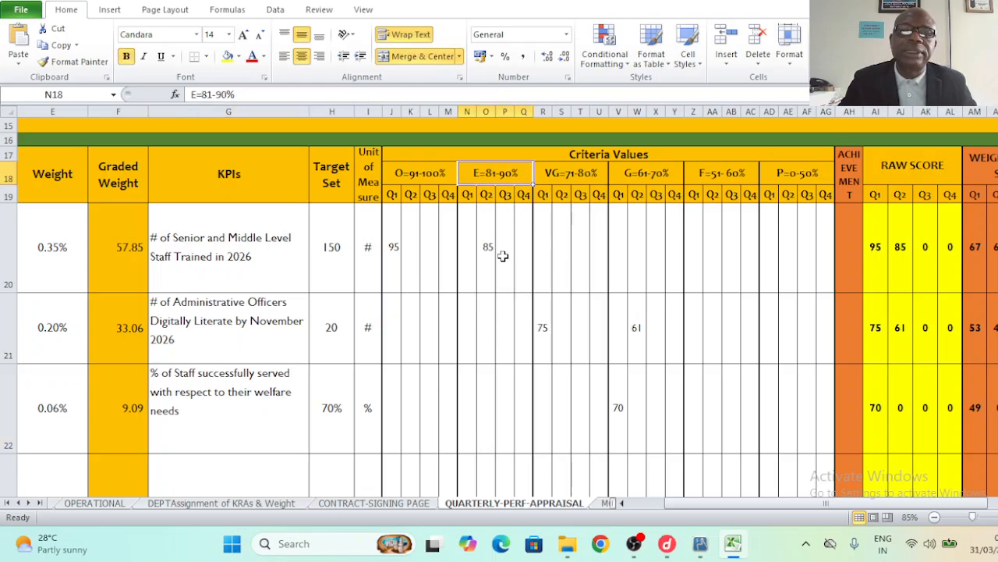
{"action": "left_click", "coordinate": [486, 411]}
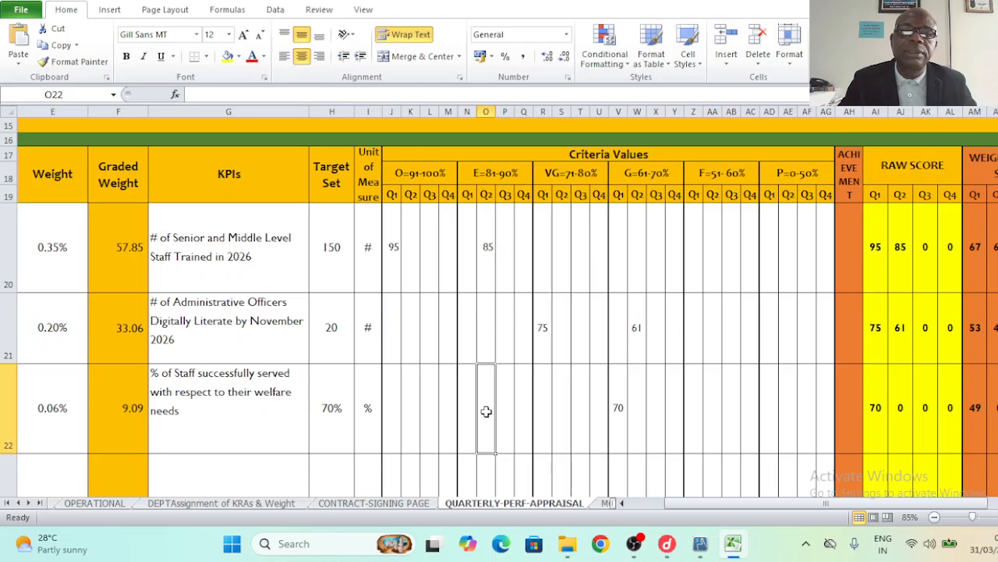
{"action": "left_click", "coordinate": [486, 194]}
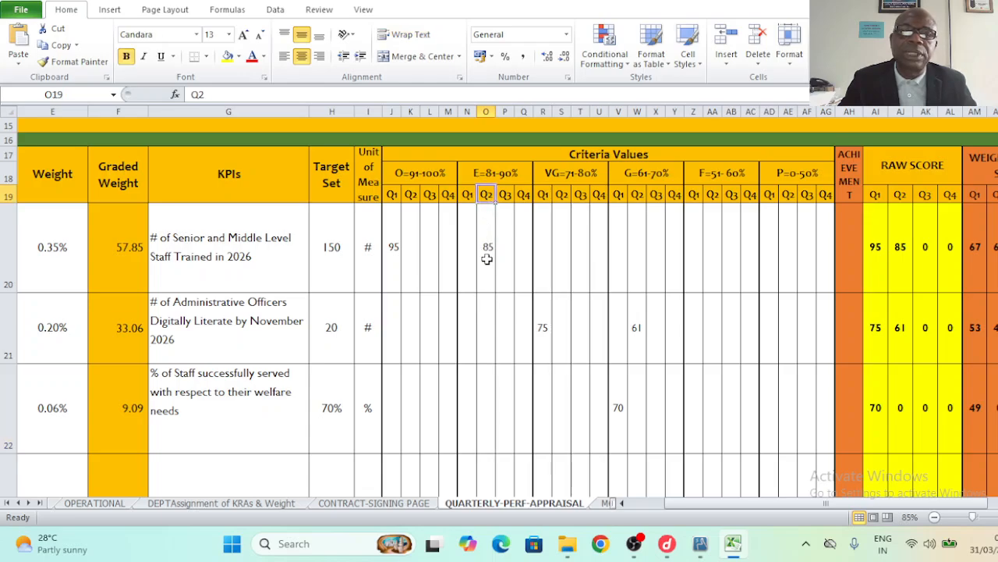
{"action": "left_click", "coordinate": [486, 411]}
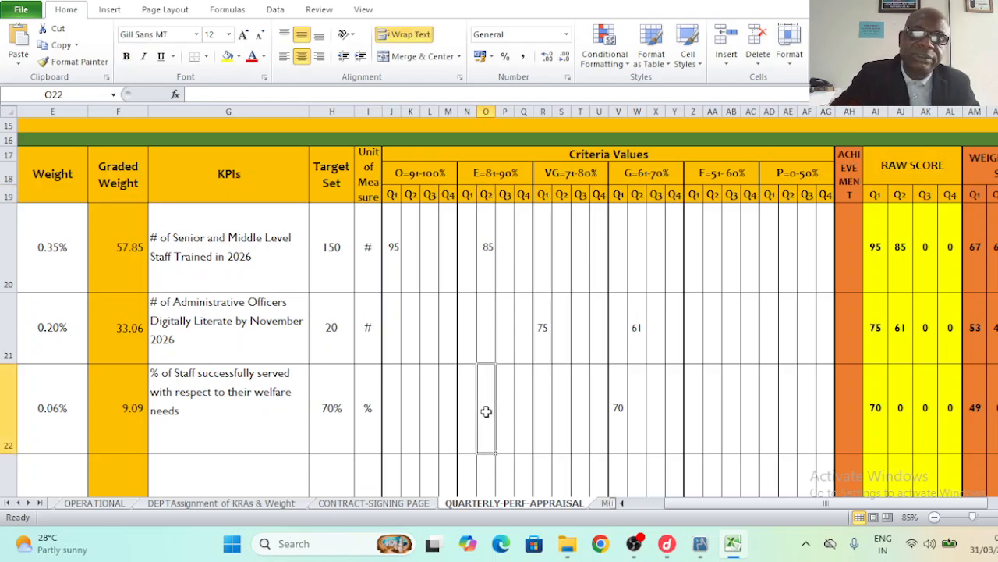
{"action": "type", "text": "84"}
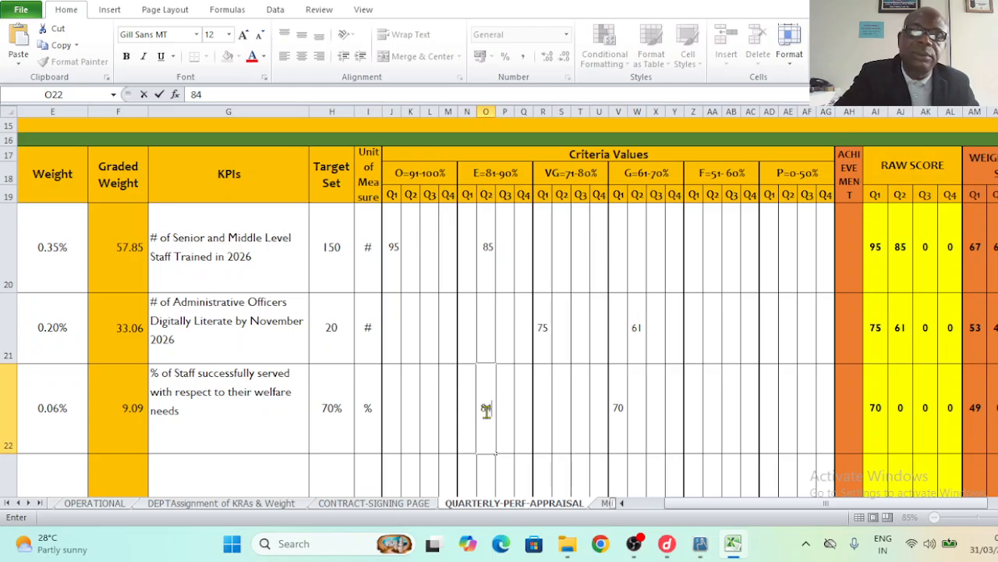
{"action": "left_click", "coordinate": [667, 438]}
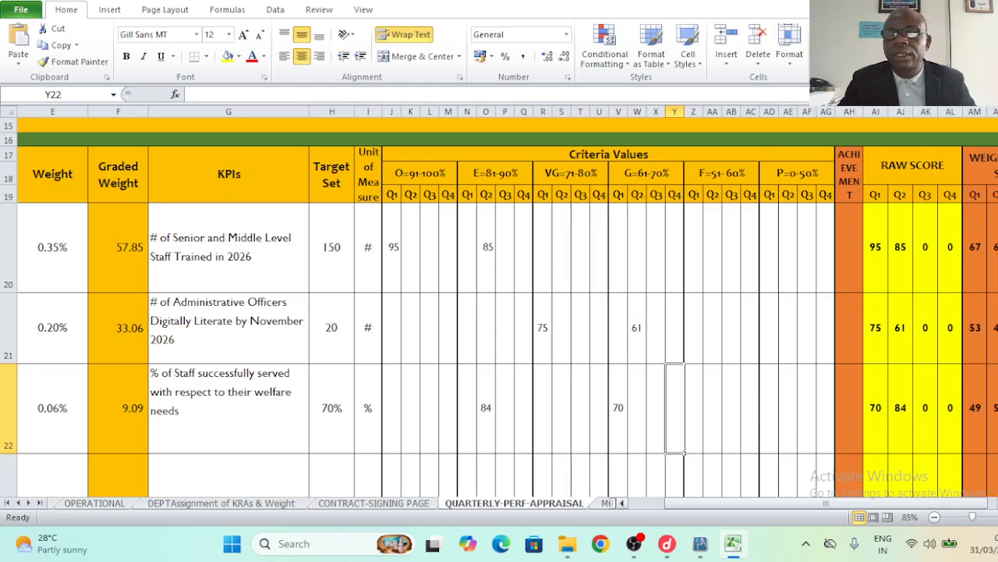
{"action": "scroll", "coordinate": [842, 265], "scroll_direction": "right", "scroll_amount": 1}
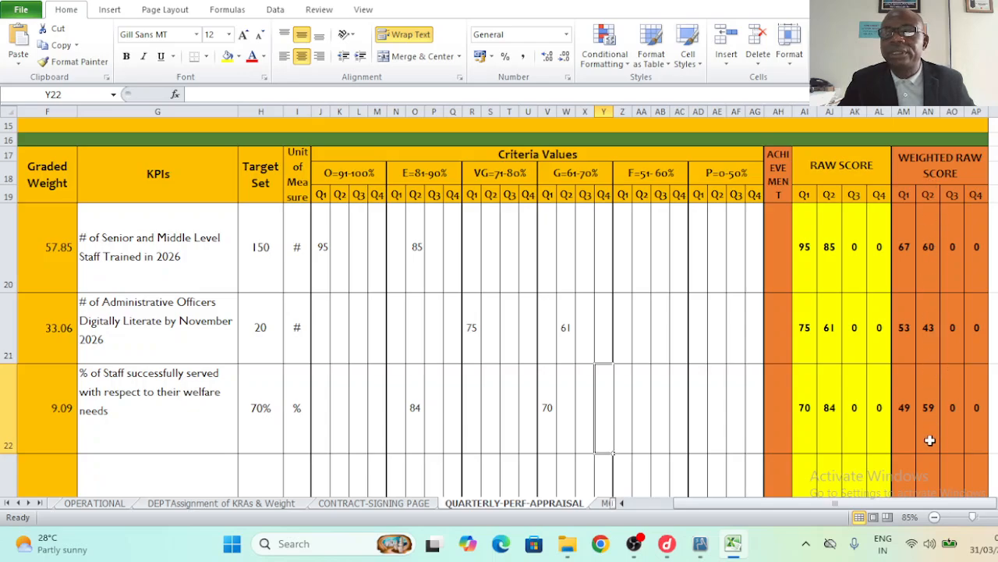
{"action": "scroll", "coordinate": [500, 305], "scroll_direction": "down", "scroll_amount": 3}
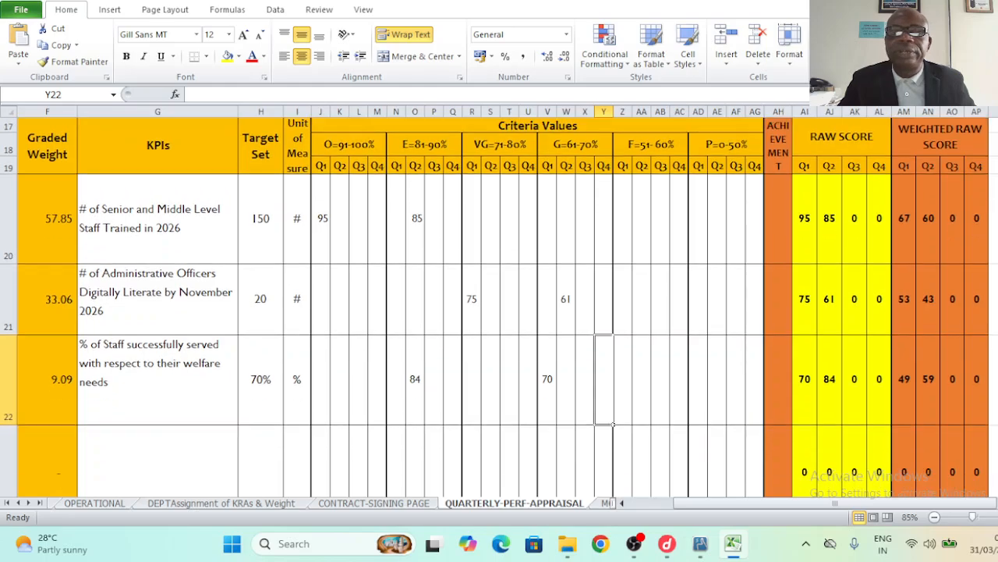
{"action": "scroll", "coordinate": [499, 304], "scroll_direction": "down", "scroll_amount": 3}
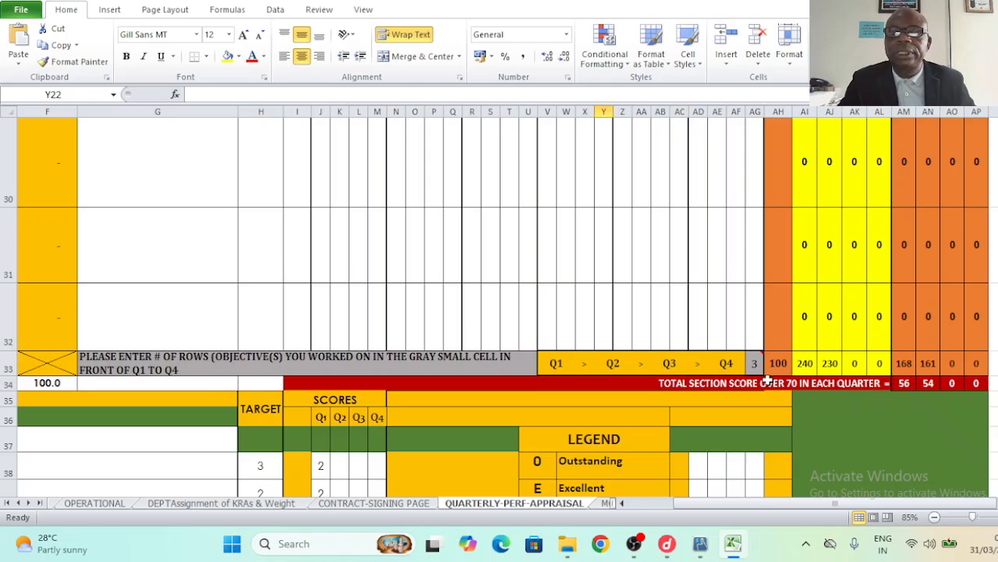
{"action": "left_click", "coordinate": [928, 383]}
{"action": "left_click", "coordinate": [804, 386]}
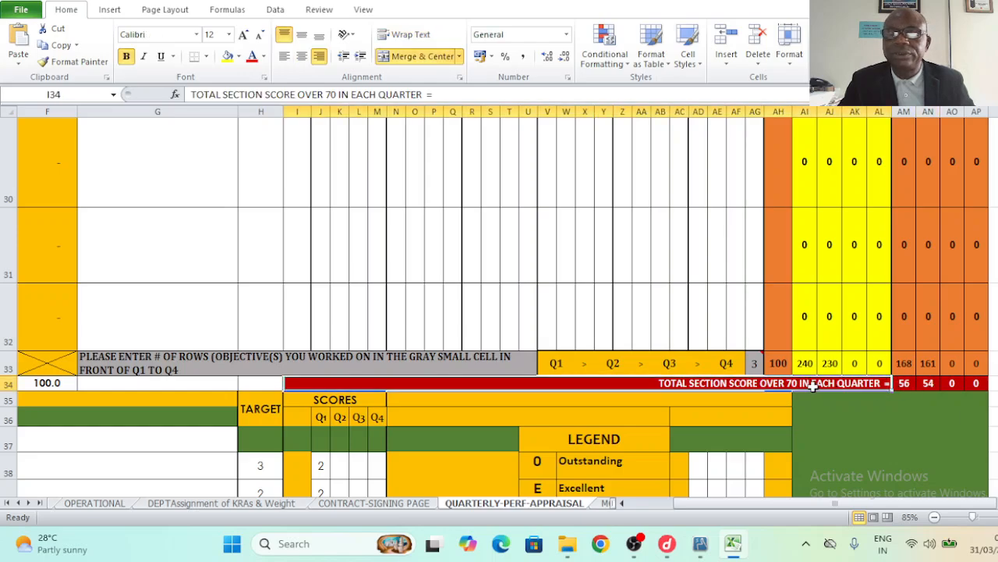
{"action": "left_click", "coordinate": [928, 384]}
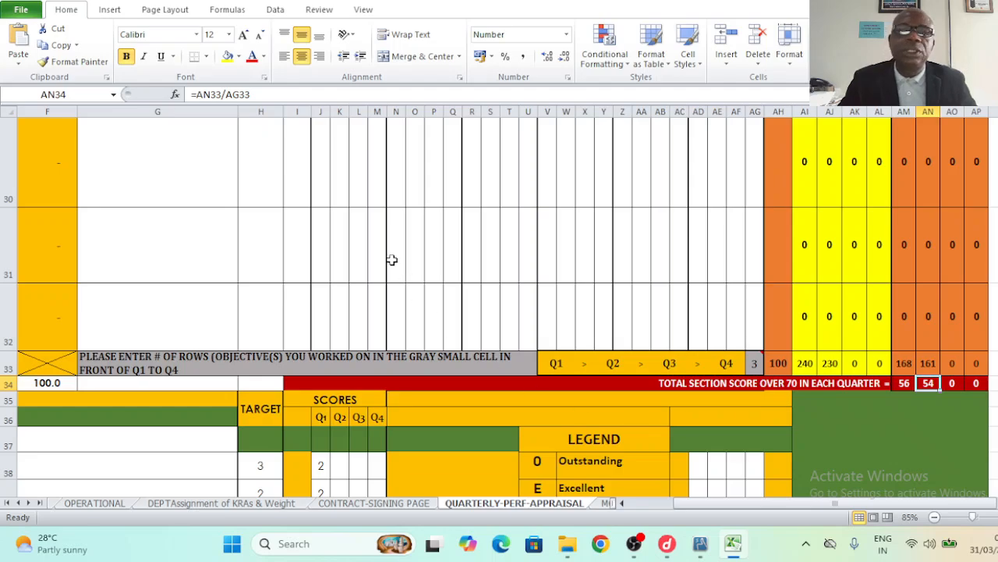
{"action": "left_click", "coordinate": [198, 176]}
{"action": "key", "text": "Up"}
{"action": "key", "text": "Up"}
{"action": "key", "text": "Up"}
{"action": "key", "text": "Up"}
{"action": "key", "text": "Up"}
{"action": "key", "text": "Up"}
{"action": "key", "text": "Up"}
{"action": "key", "text": "Up"}
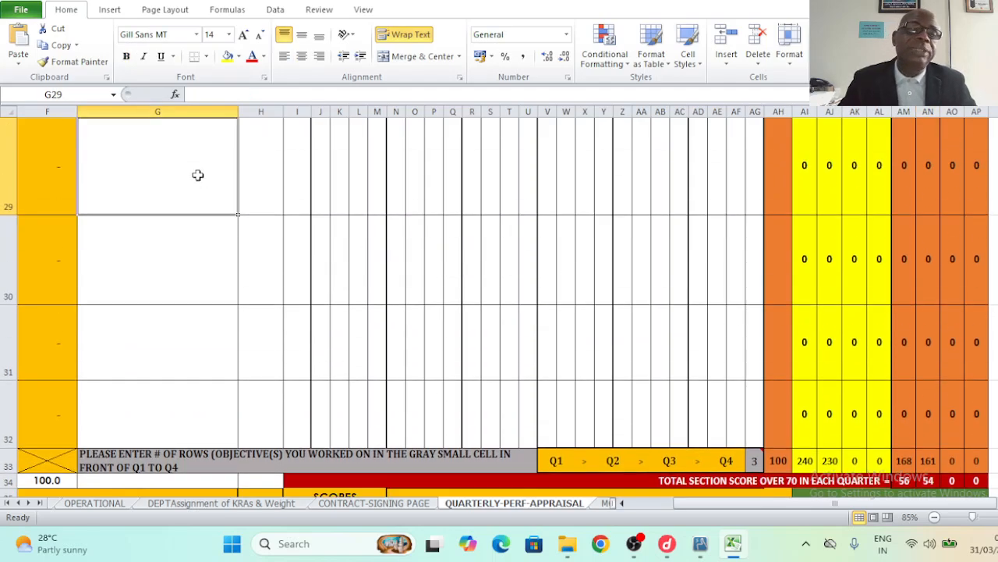
{"action": "key", "text": "Up"}
{"action": "key", "text": "Up"}
{"action": "key", "text": "Up"}
{"action": "key", "text": "Up"}
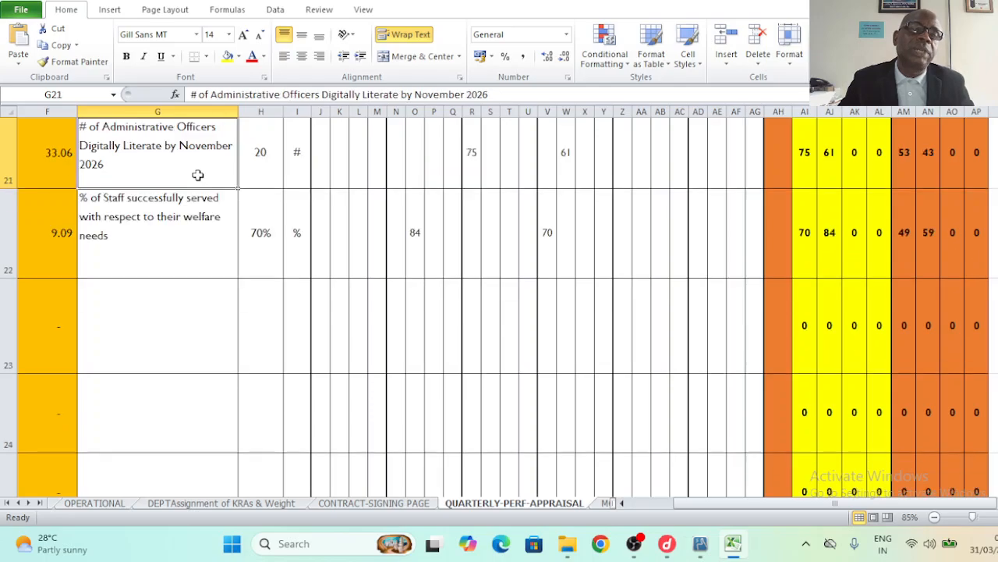
{"action": "left_click", "coordinate": [342, 233]}
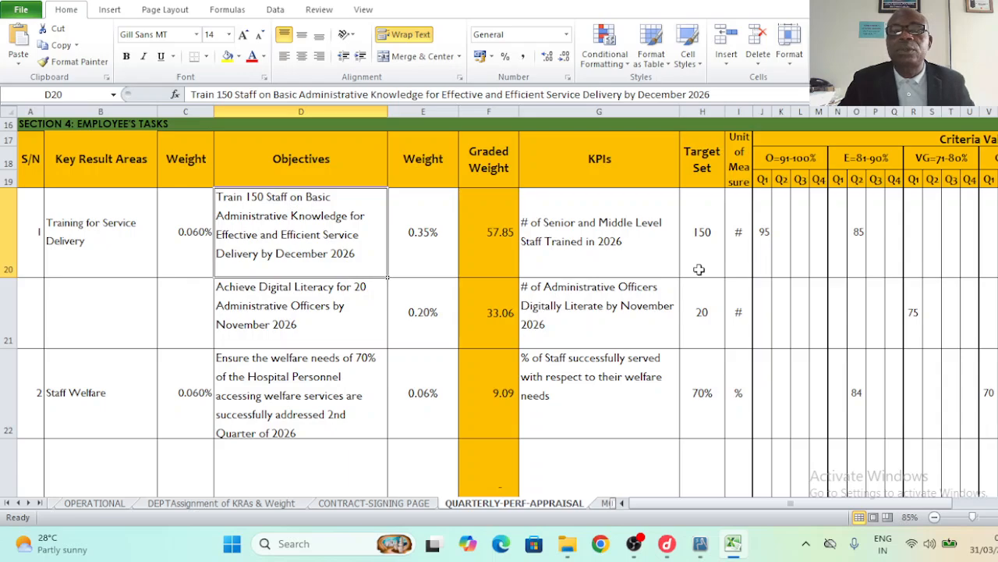
{"action": "left_click", "coordinate": [777, 265]}
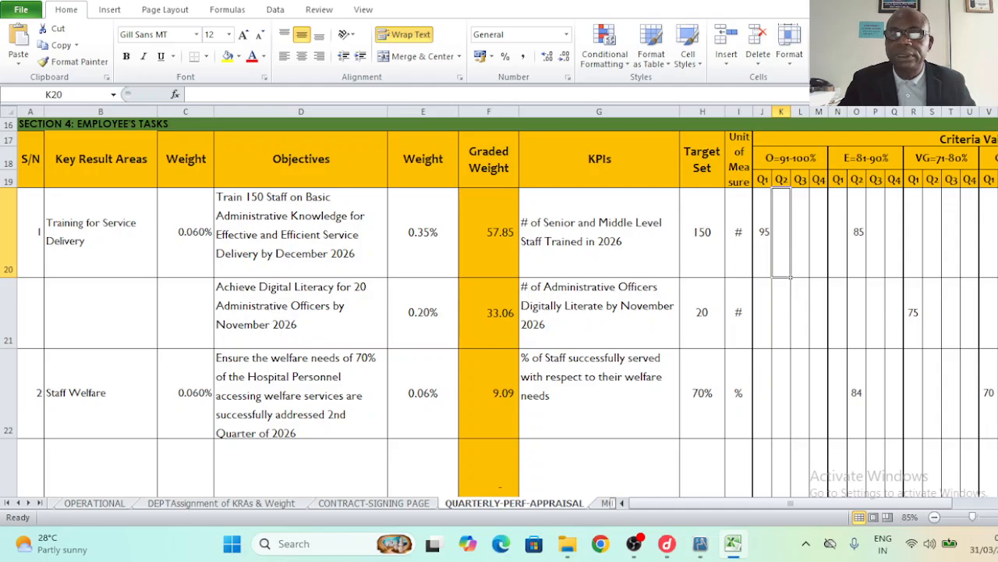
- Enter Q2 scores of 2, 2 and 1 for Strategic Thinking, Effective Communication and communication skills
{"action": "scroll", "coordinate": [499, 305], "scroll_direction": "down", "scroll_amount": 3}
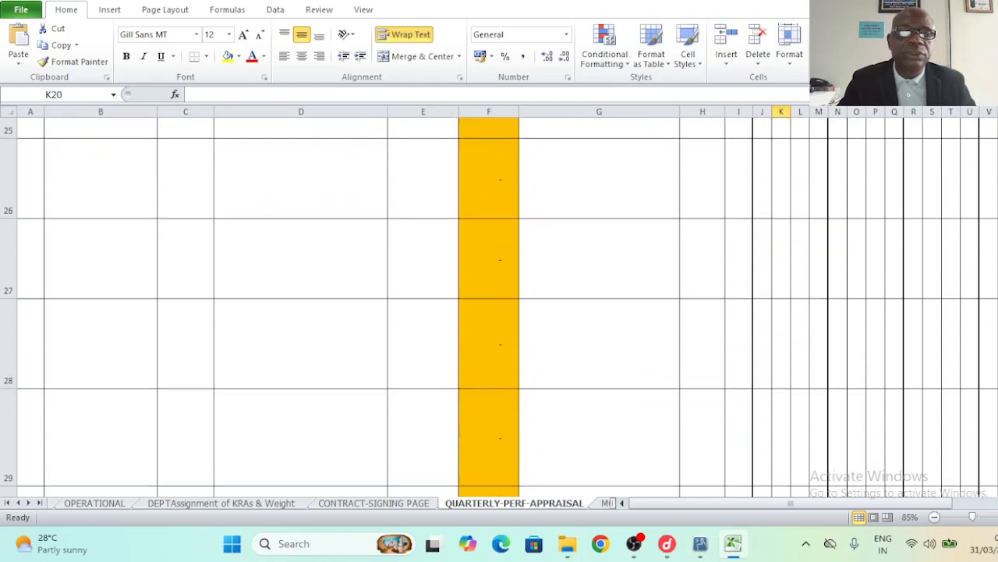
{"action": "scroll", "coordinate": [499, 304], "scroll_direction": "down", "scroll_amount": 5}
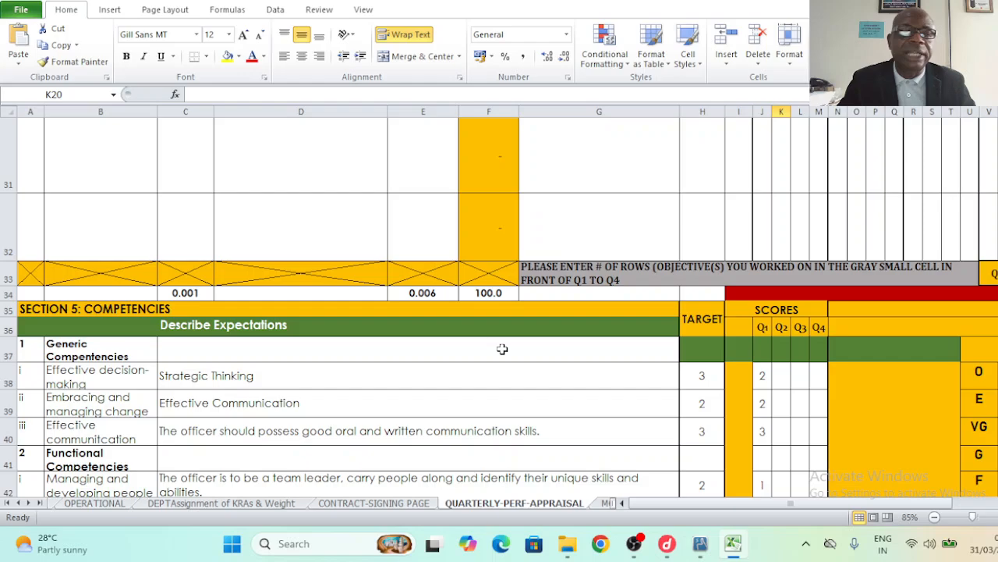
{"action": "left_click", "coordinate": [117, 308]}
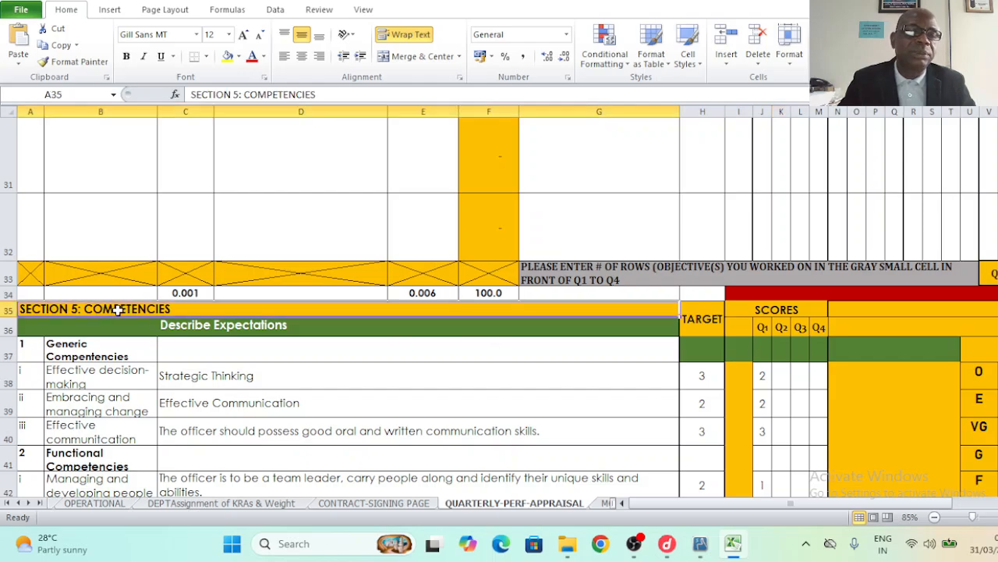
{"action": "left_click", "coordinate": [778, 381]}
{"action": "scroll", "coordinate": [499, 327], "scroll_direction": "down", "scroll_amount": 1}
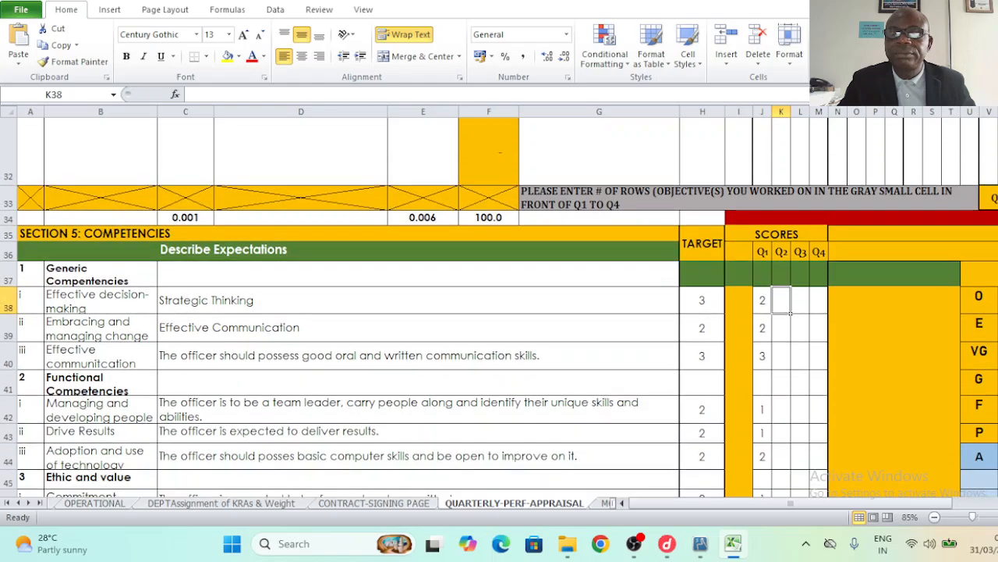
{"action": "type", "text": "2"}
{"action": "left_click", "coordinate": [783, 328]}
{"action": "type", "text": "2"}
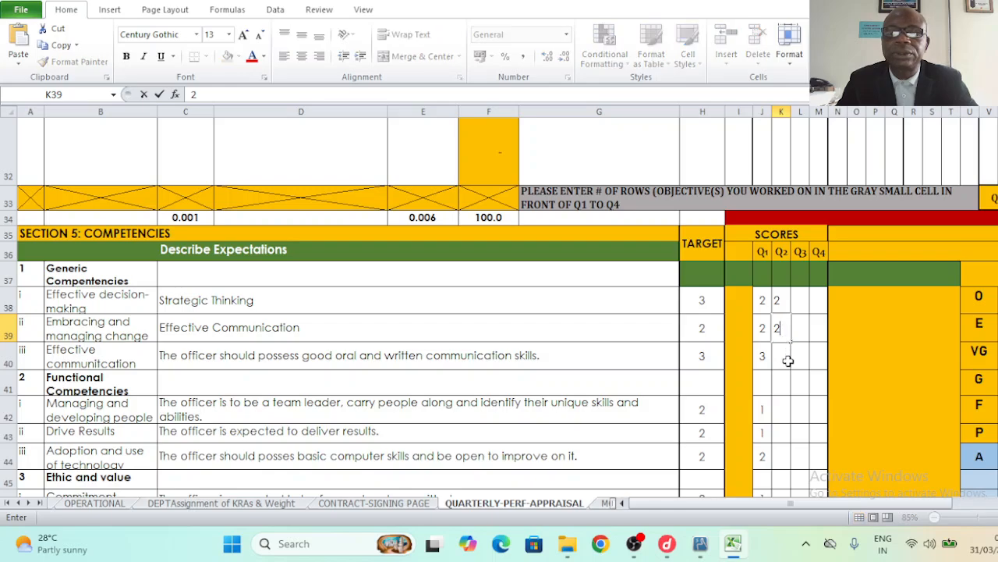
{"action": "left_click", "coordinate": [788, 361]}
{"action": "type", "text": "1"}
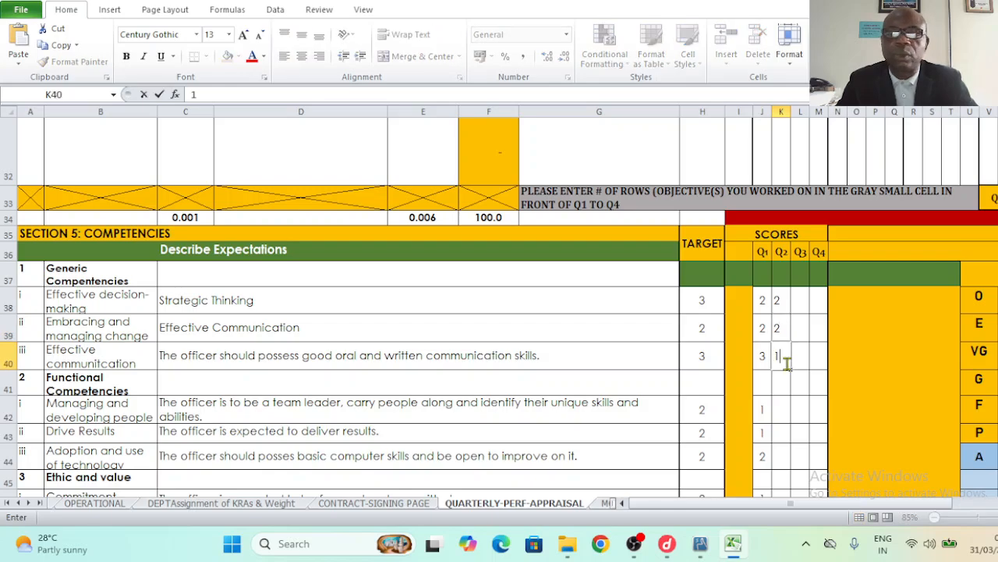
- Score developing people 2, Drive Results 1 and technology adoption 1 for Q2
{"action": "left_click", "coordinate": [782, 407]}
{"action": "type", "text": "2"}
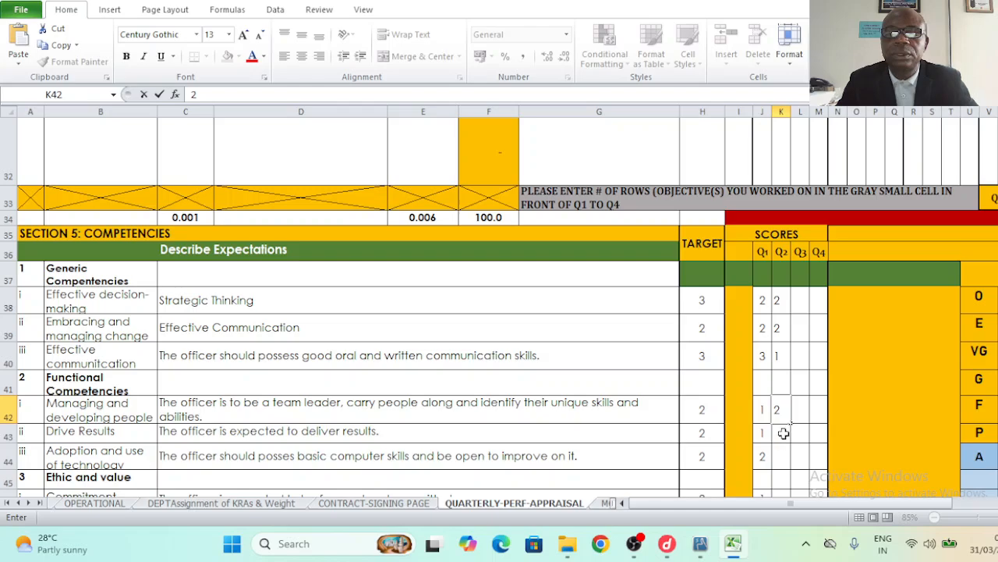
{"action": "left_click", "coordinate": [783, 433]}
{"action": "type", "text": "1"}
{"action": "left_click", "coordinate": [788, 460]}
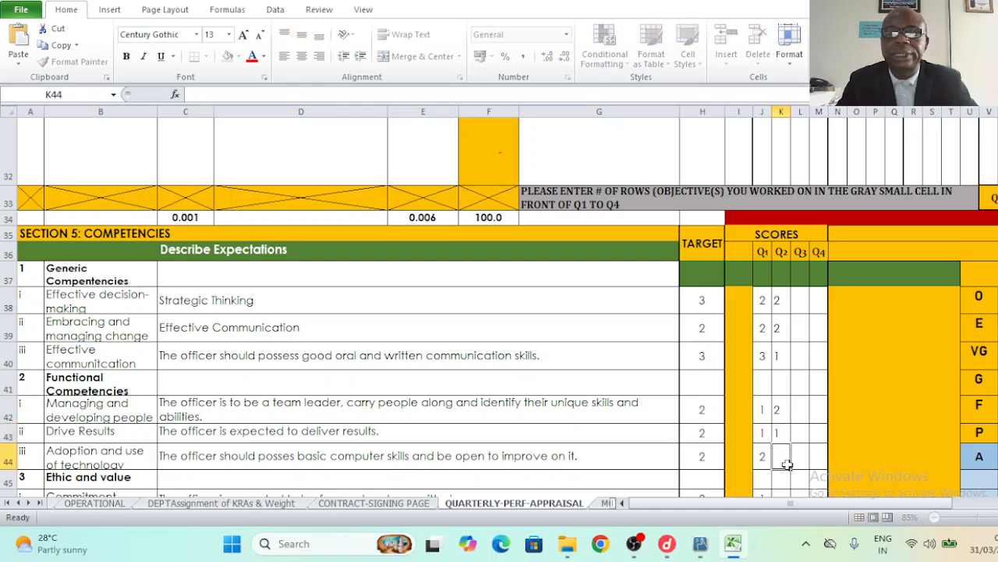
{"action": "type", "text": "1"}
- Give Commitment 2, Integrity 1 and Inclusiveness 1 as Q2 scores
{"action": "scroll", "coordinate": [789, 468], "scroll_direction": "down", "scroll_amount": 2}
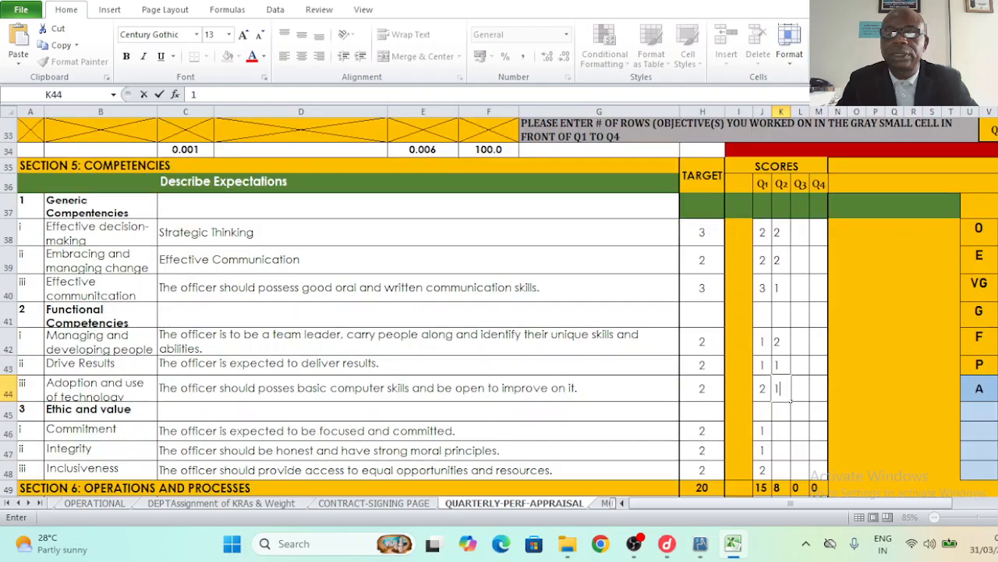
{"action": "left_click", "coordinate": [784, 407]}
{"action": "type", "text": "2"}
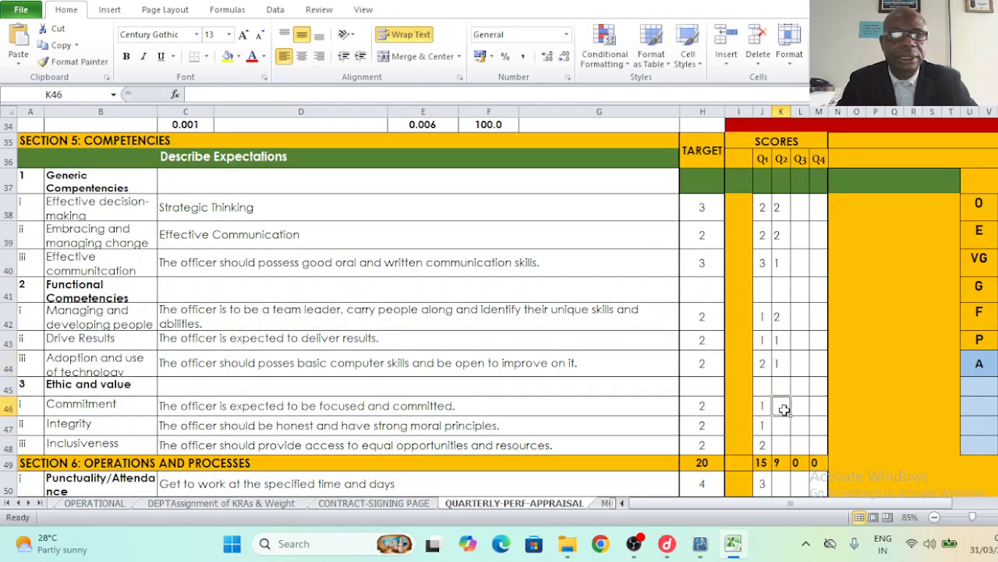
{"action": "left_click", "coordinate": [783, 428]}
{"action": "type", "text": "1"}
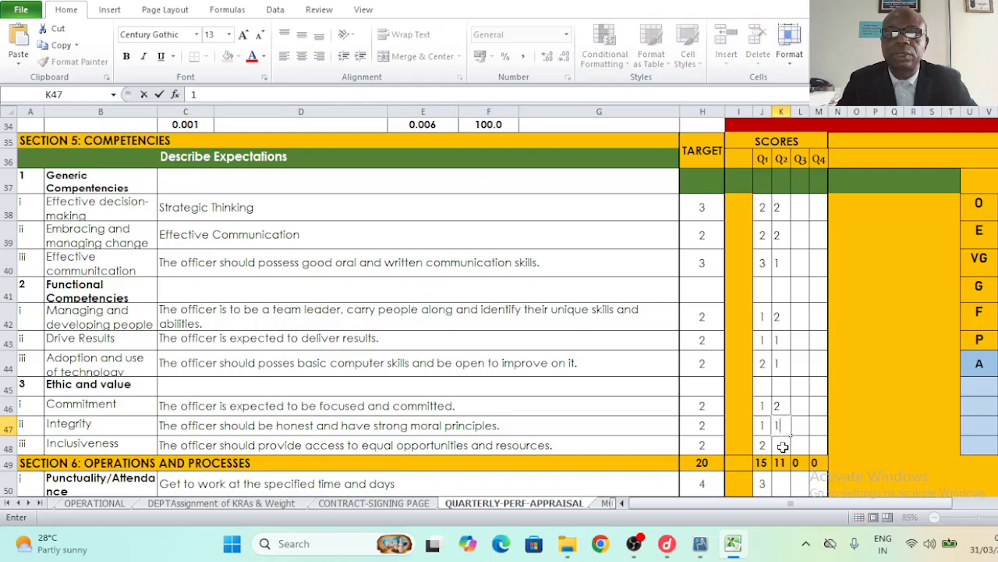
{"action": "left_click", "coordinate": [782, 445]}
{"action": "type", "text": "1"}
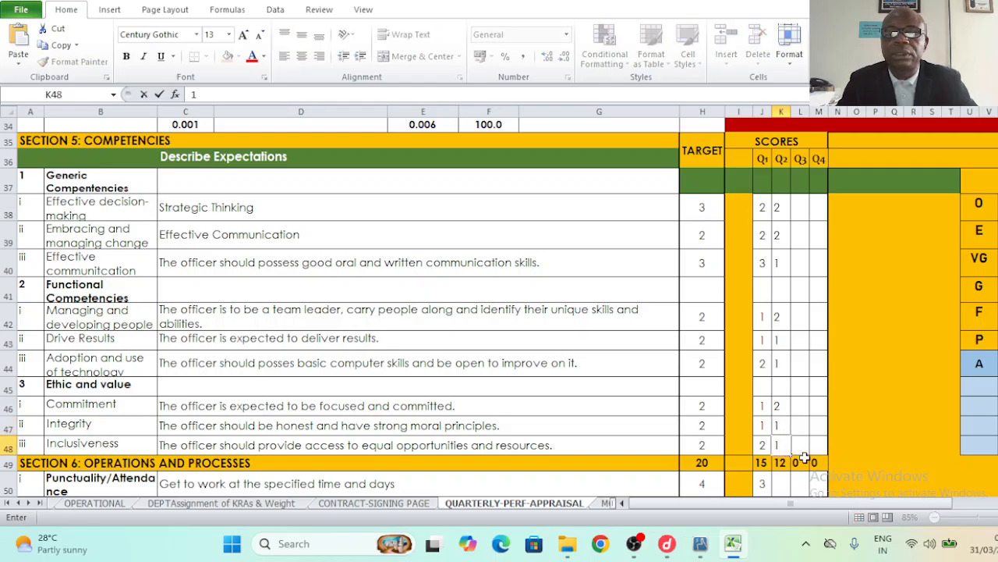
{"action": "left_click", "coordinate": [808, 453]}
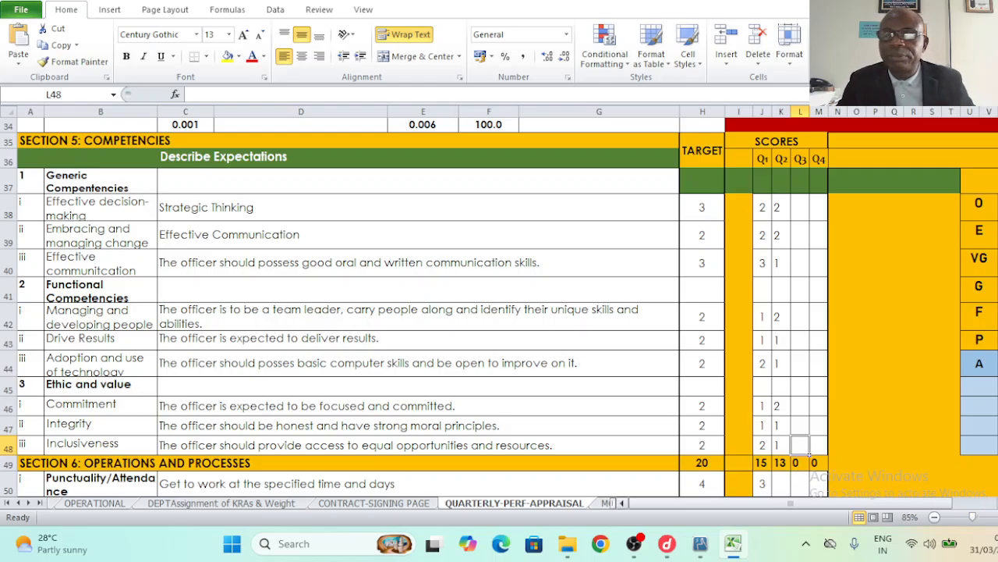
{"action": "scroll", "coordinate": [507, 312], "scroll_direction": "right", "scroll_amount": 6}
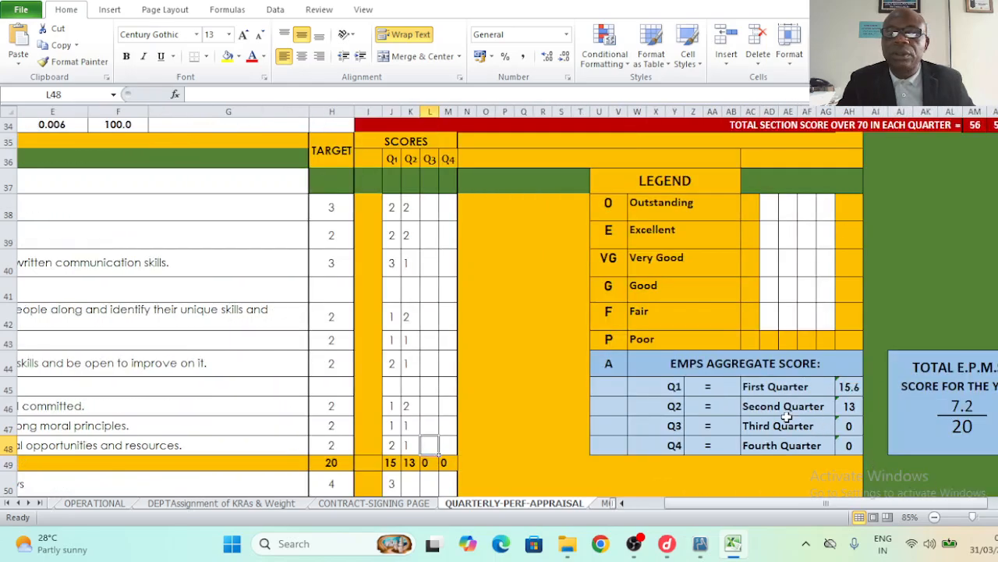
{"action": "left_click", "coordinate": [784, 412]}
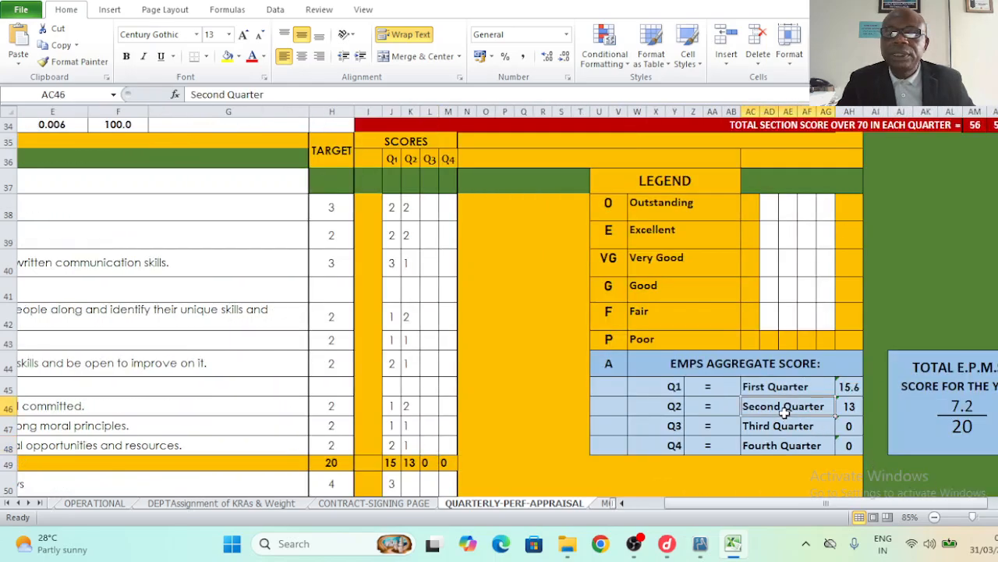
{"action": "left_click", "coordinate": [852, 412]}
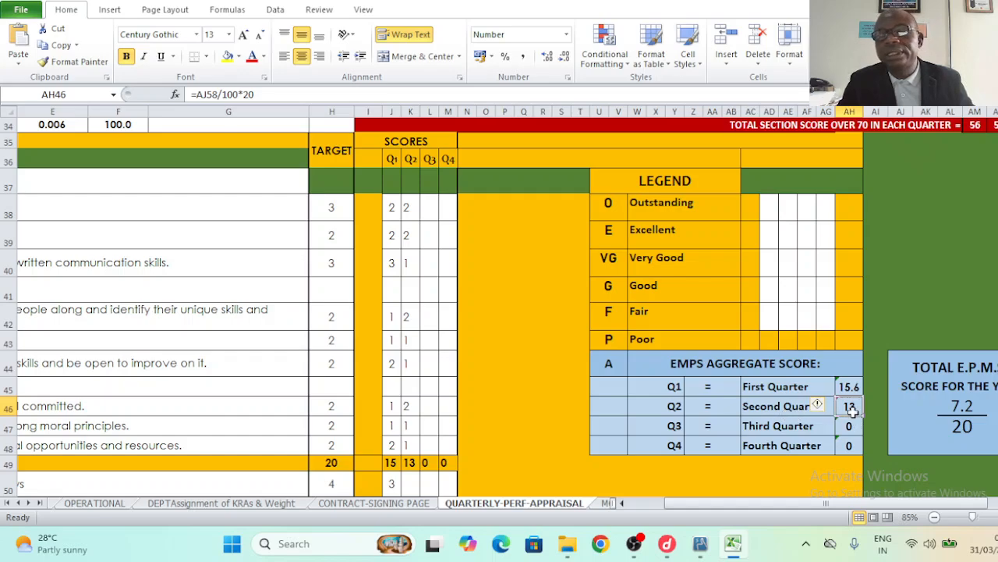
{"action": "left_click", "coordinate": [975, 429]}
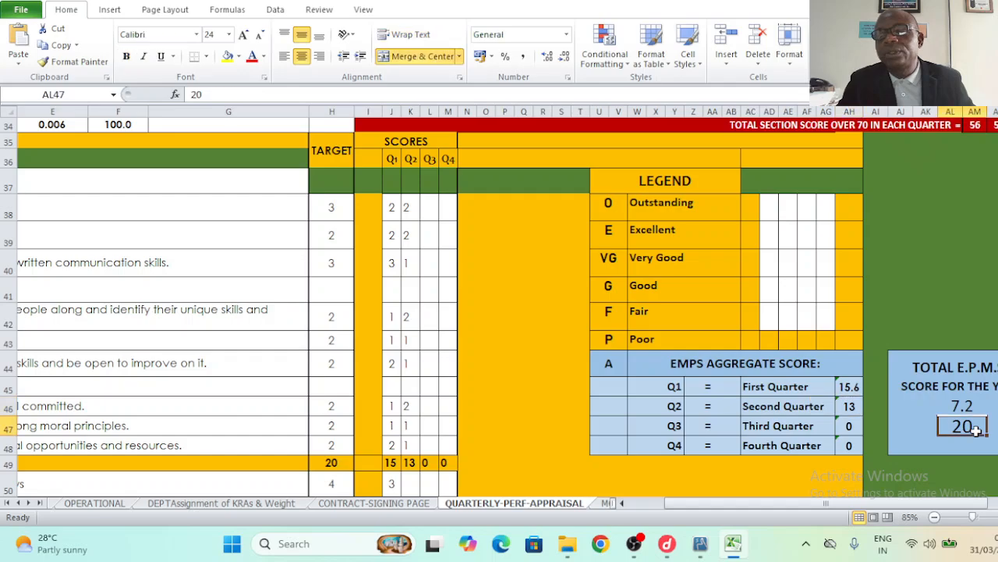
{"action": "left_click", "coordinate": [971, 406]}
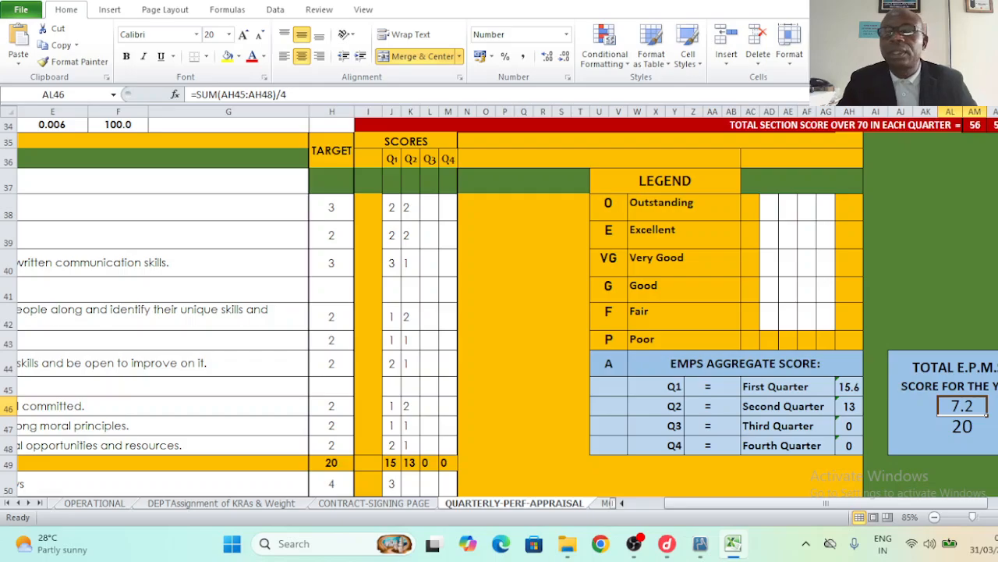
- Enter a Q3 score of 64 for the training KPI under the G=61-70% band in X20
{"action": "scroll", "coordinate": [975, 343], "scroll_direction": "up", "scroll_amount": 10}
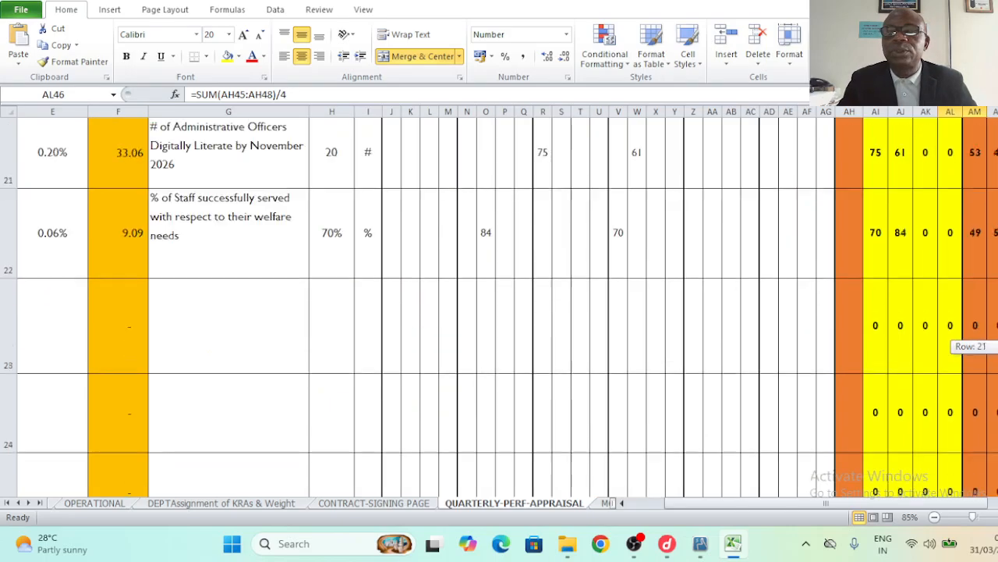
{"action": "left_click", "coordinate": [492, 413]}
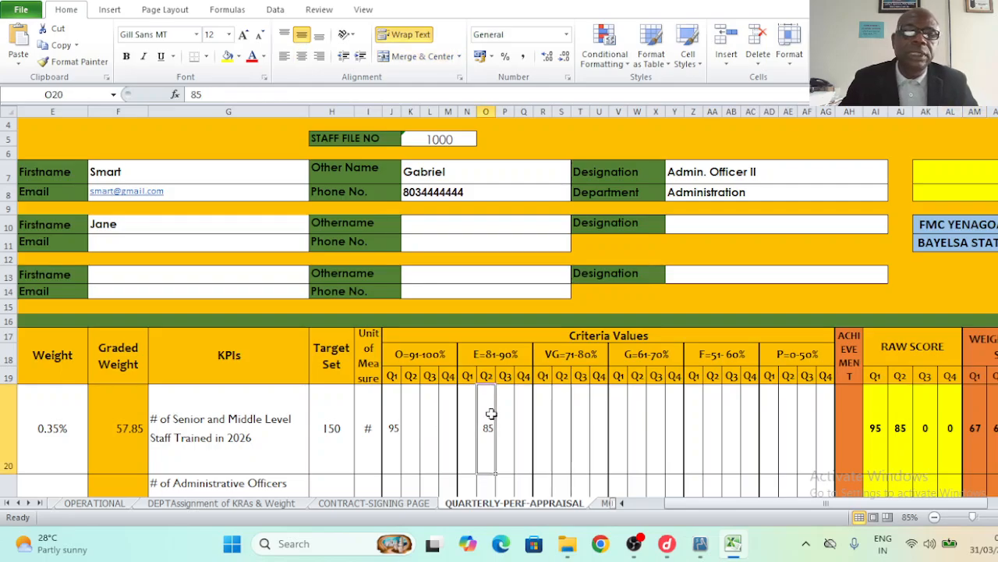
{"action": "left_click", "coordinate": [506, 376]}
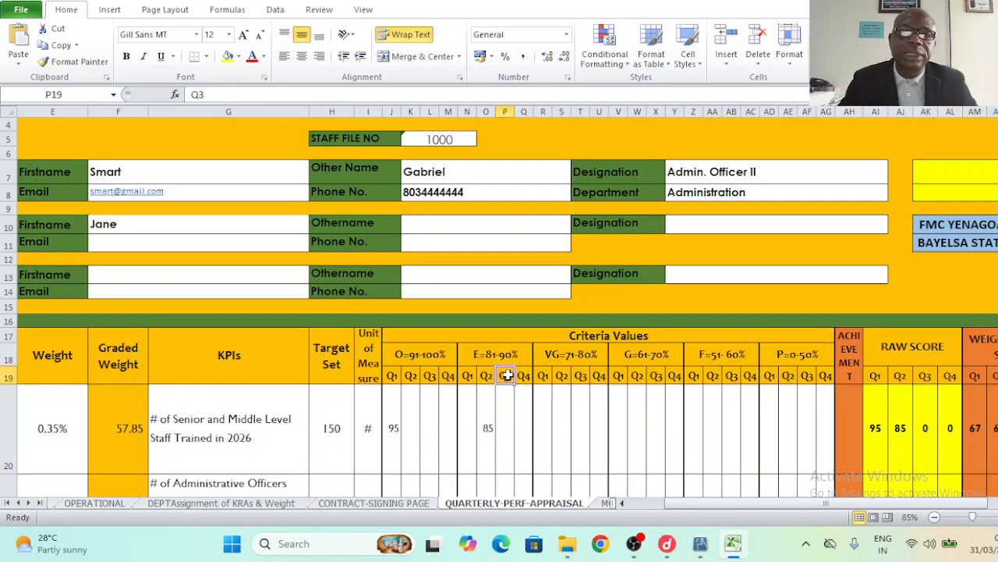
{"action": "left_click", "coordinate": [507, 435]}
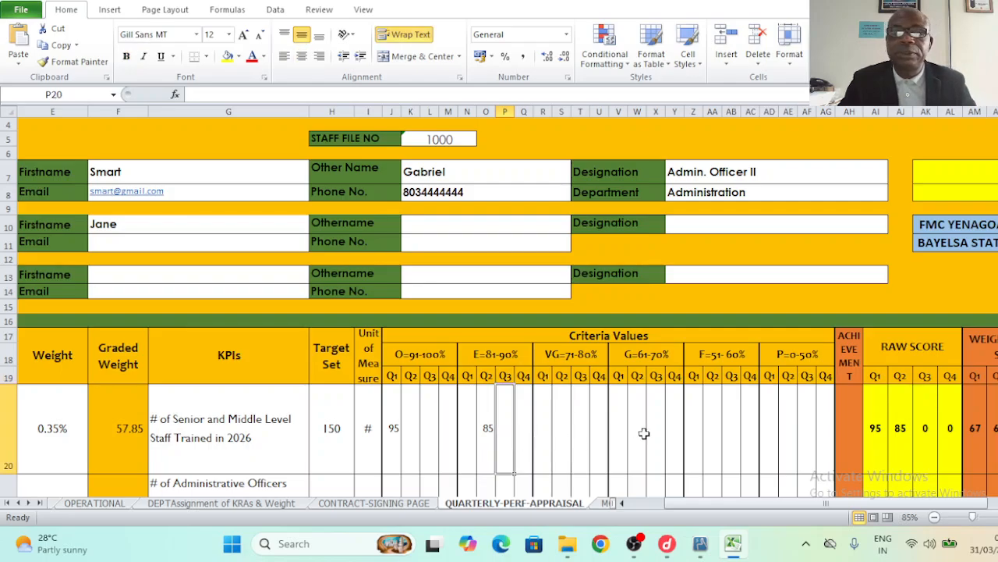
{"action": "left_click", "coordinate": [654, 356]}
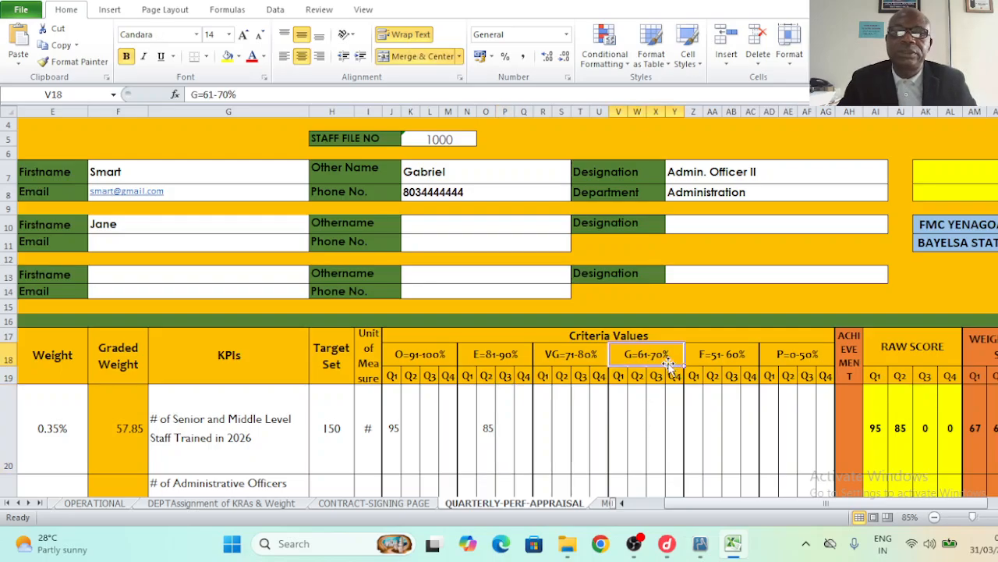
{"action": "left_click", "coordinate": [657, 431]}
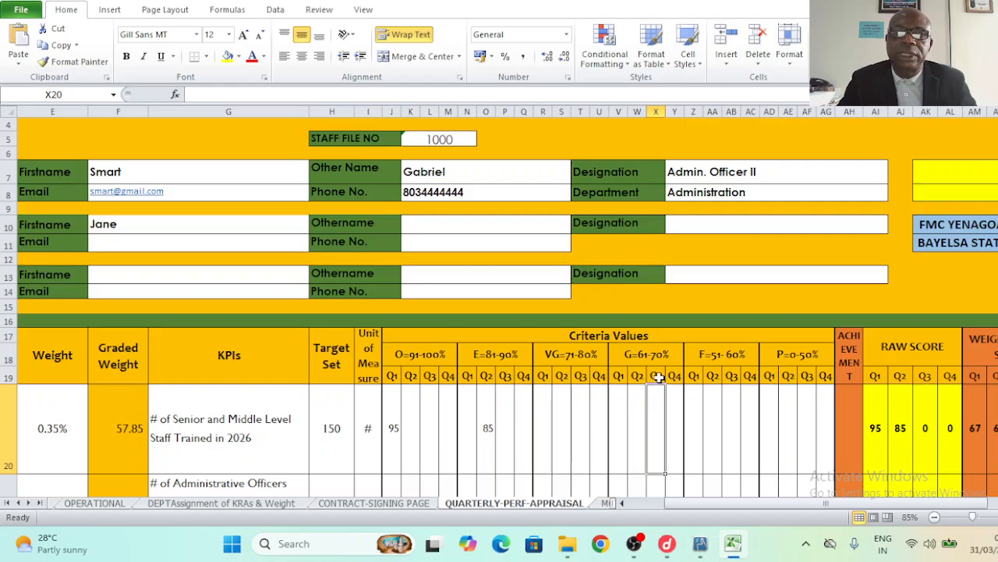
{"action": "left_click", "coordinate": [659, 378]}
{"action": "left_click", "coordinate": [657, 425]}
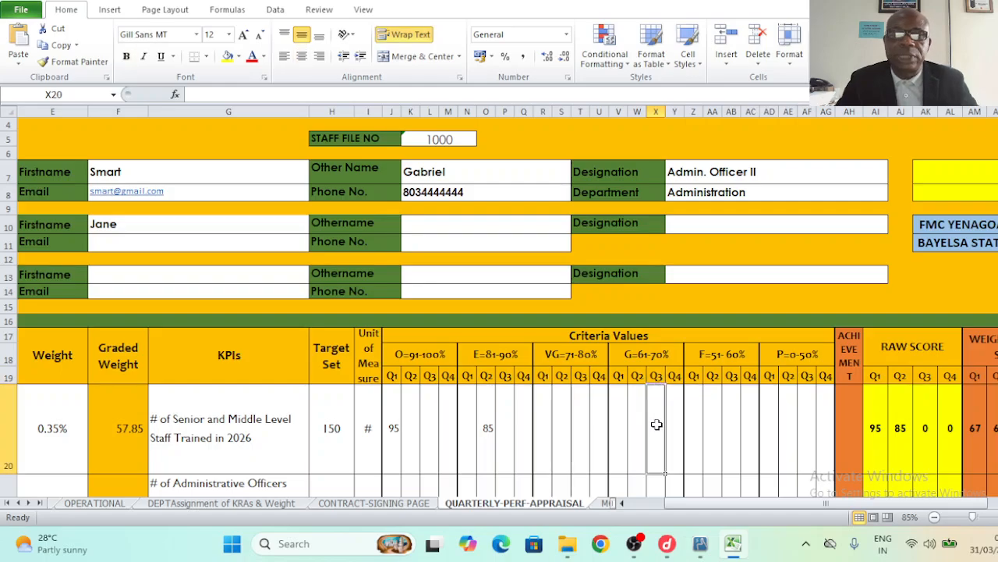
{"action": "type", "text": "64"}
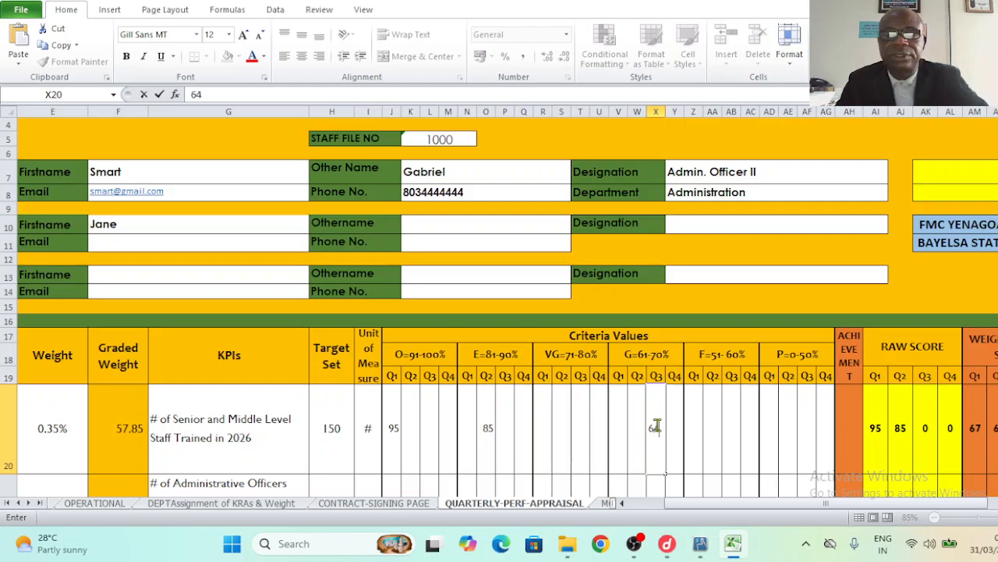
{"action": "left_click", "coordinate": [712, 434]}
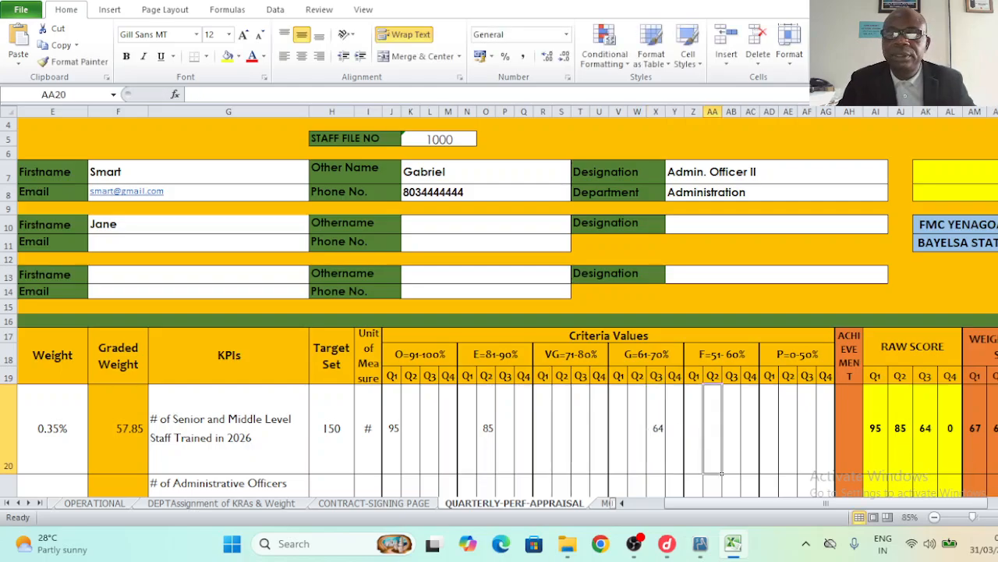
- Enter a Q3 score of 60 for the digital literacy KPI in the Fair-band cell AB21
{"action": "scroll", "coordinate": [499, 312], "scroll_direction": "down", "scroll_amount": 3}
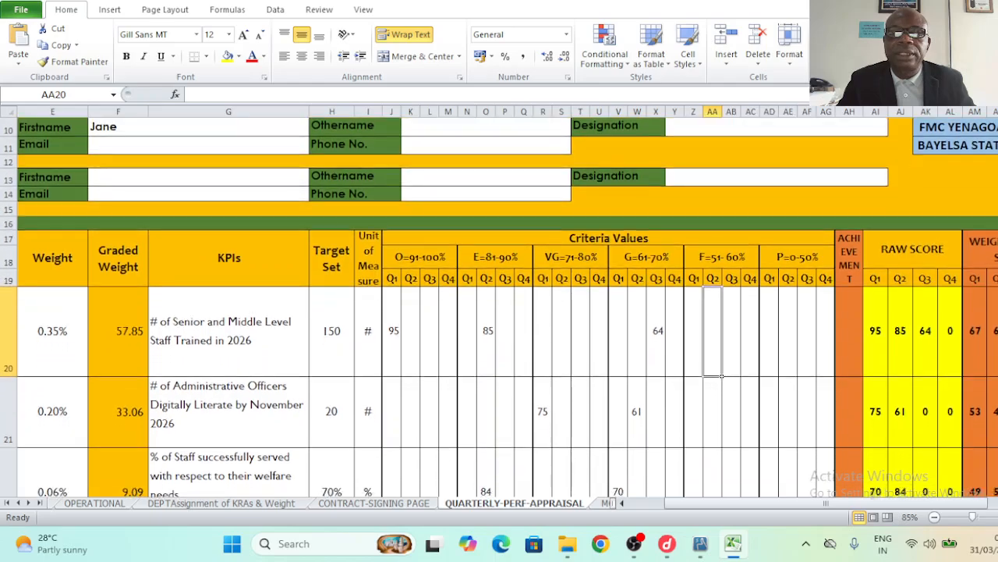
{"action": "scroll", "coordinate": [661, 381], "scroll_direction": "down", "scroll_amount": 1}
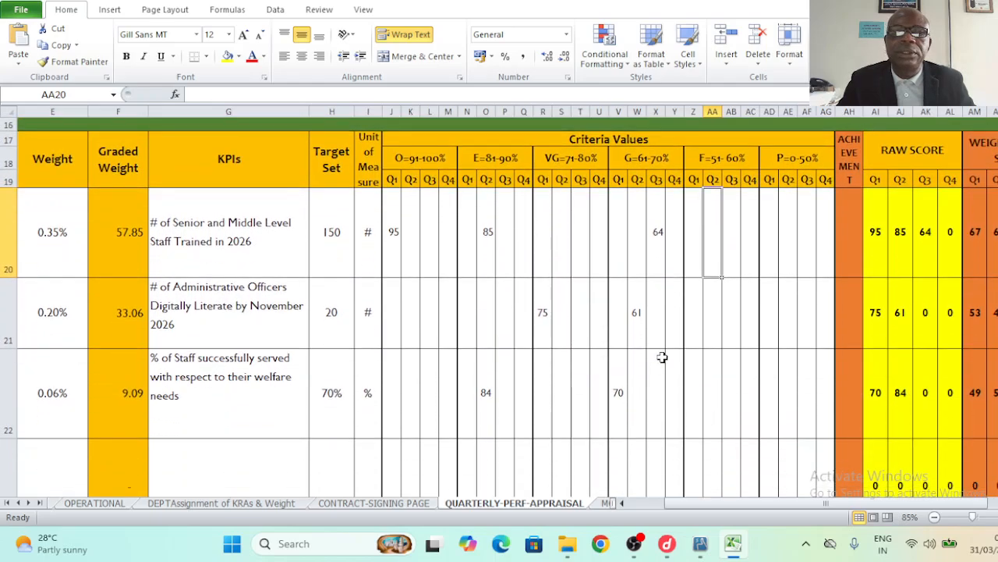
{"action": "left_click", "coordinate": [184, 323]}
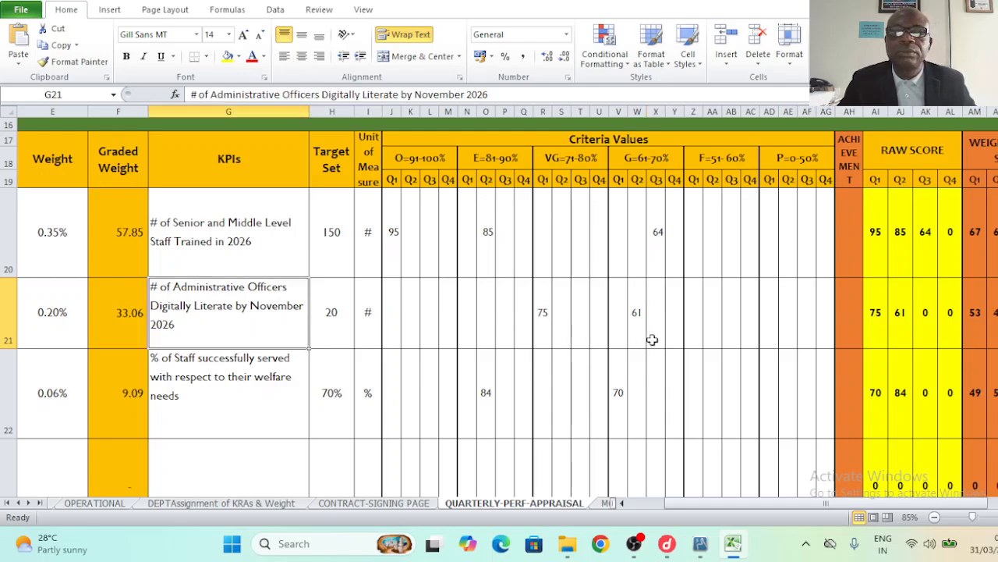
{"action": "left_click", "coordinate": [727, 331]}
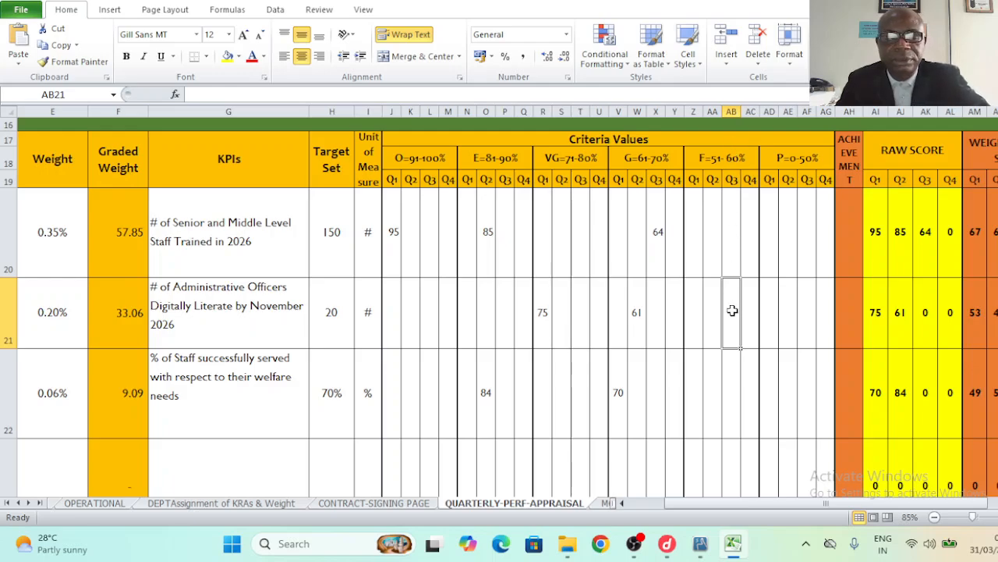
{"action": "type", "text": "60"}
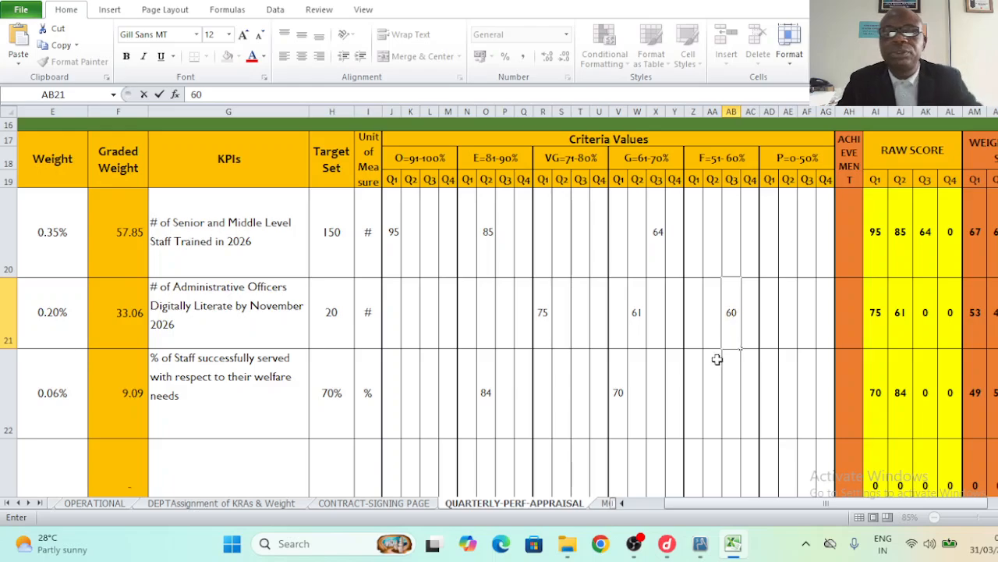
{"action": "left_click", "coordinate": [713, 390]}
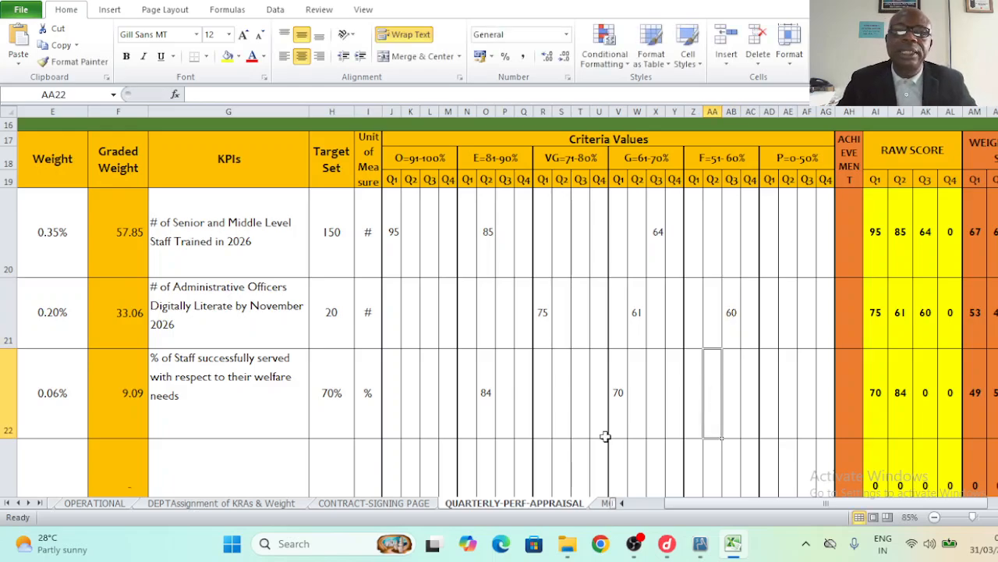
- Enter a Q3 score of 79 for the staff welfare KPI in the Very Good cell T22
{"action": "left_click", "coordinate": [297, 402]}
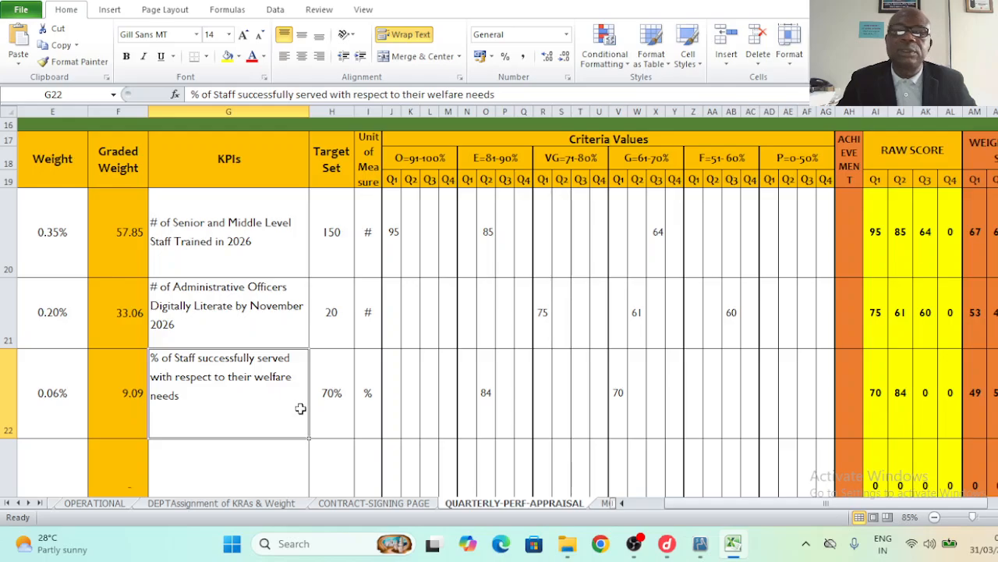
{"action": "left_click", "coordinate": [580, 422]}
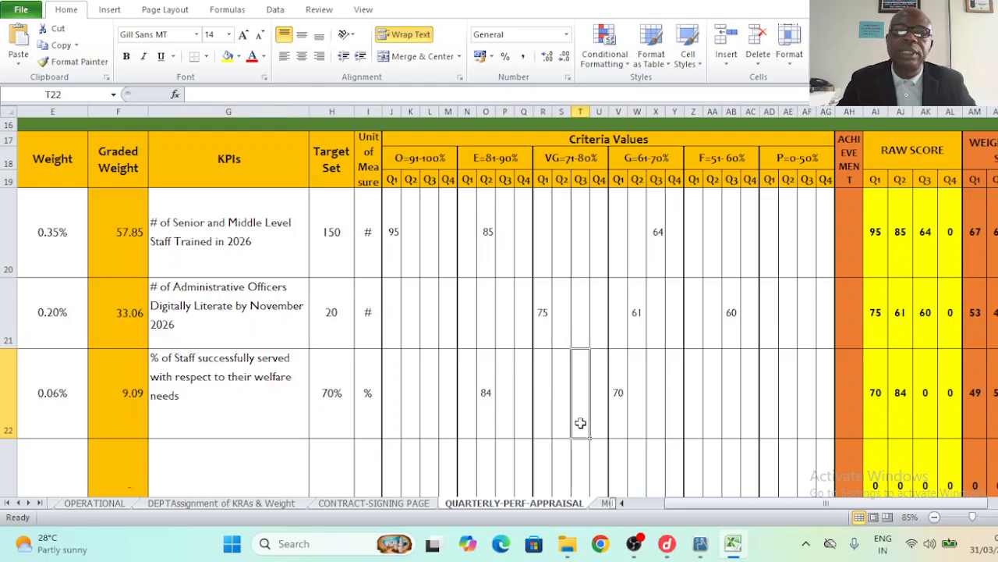
{"action": "left_click", "coordinate": [582, 180]}
{"action": "left_click", "coordinate": [579, 415]}
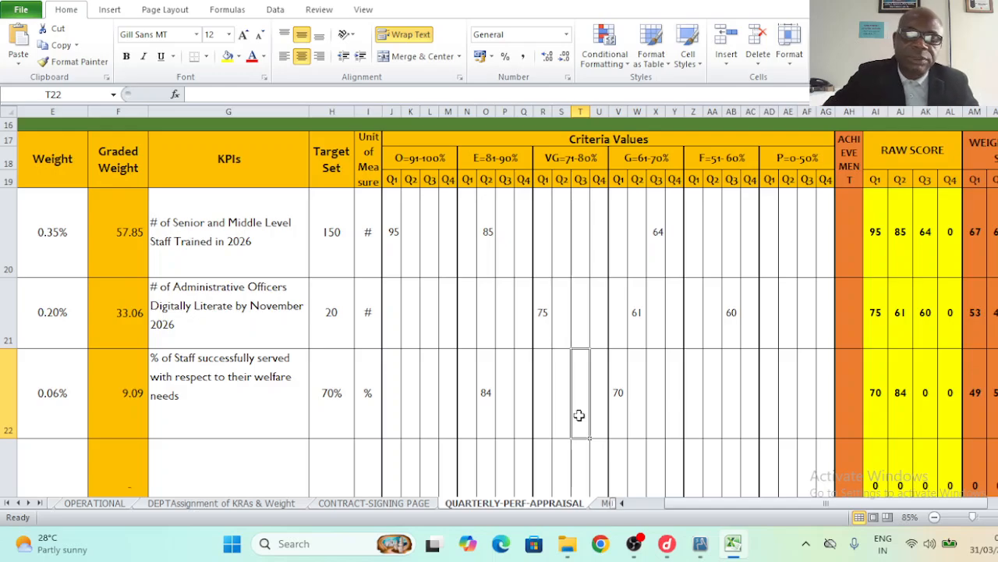
{"action": "type", "text": "79"}
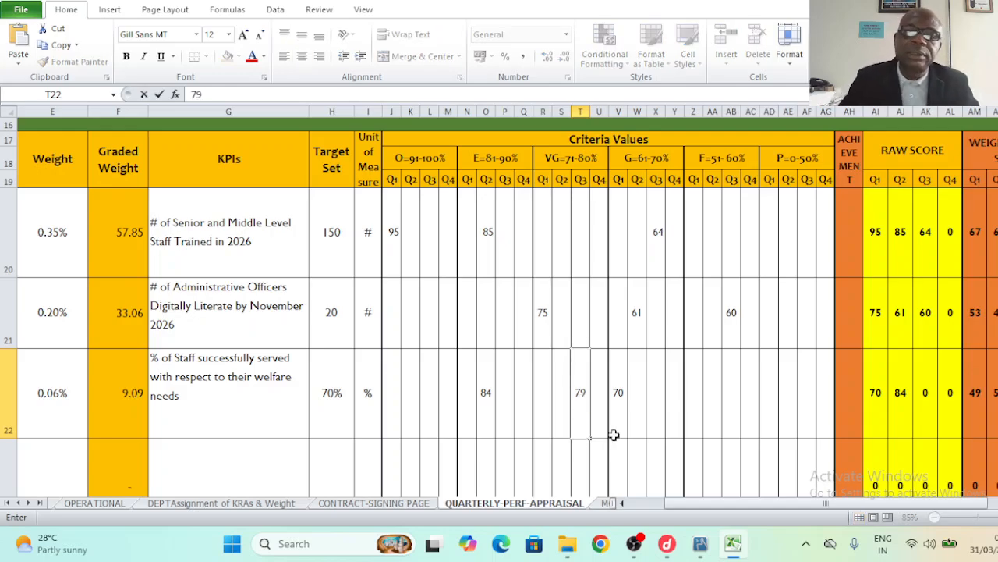
{"action": "left_click", "coordinate": [655, 436]}
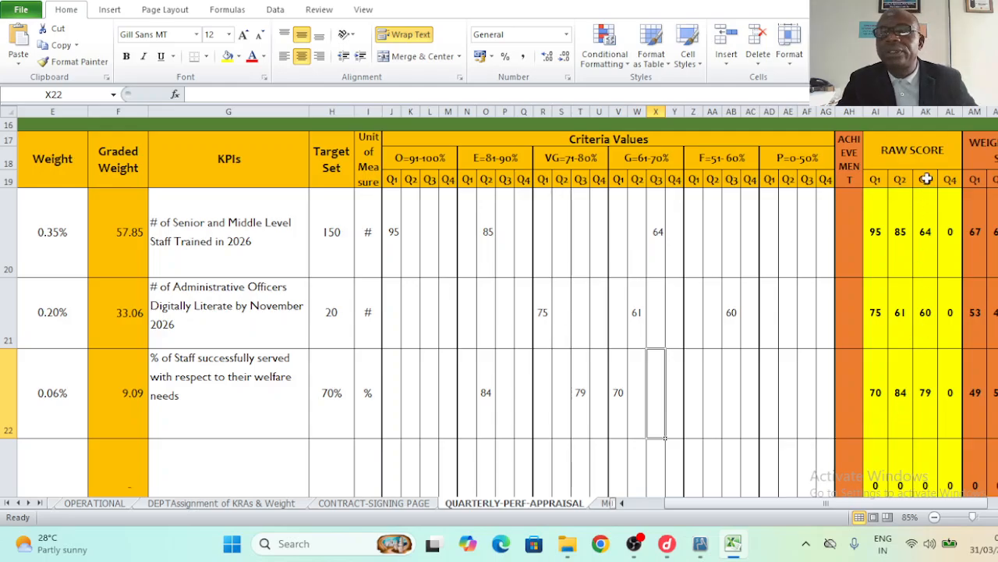
- Check the Q3 raw score formulas in AK20–AK22
{"action": "left_click", "coordinate": [926, 240]}
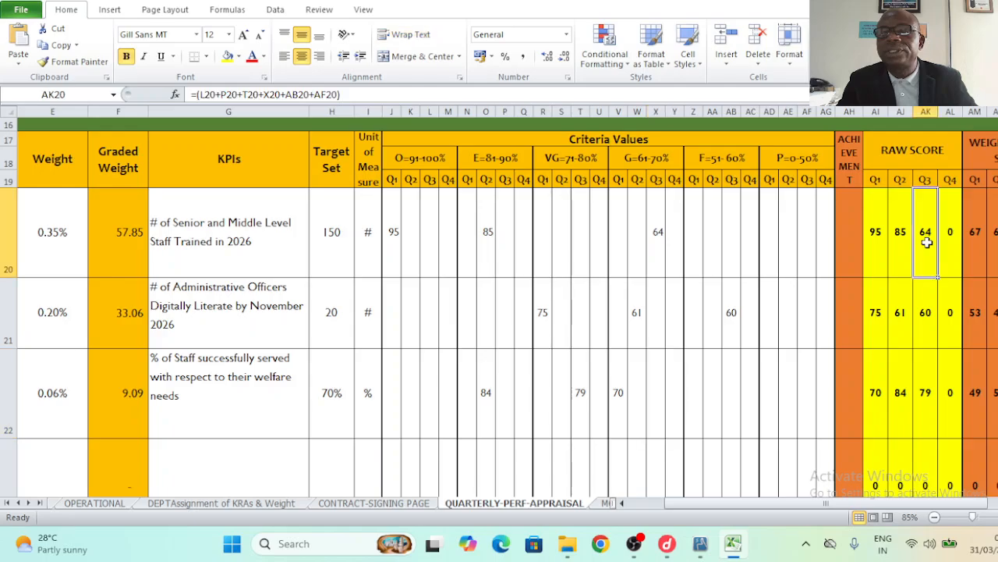
{"action": "left_click", "coordinate": [926, 315]}
{"action": "left_click", "coordinate": [921, 392]}
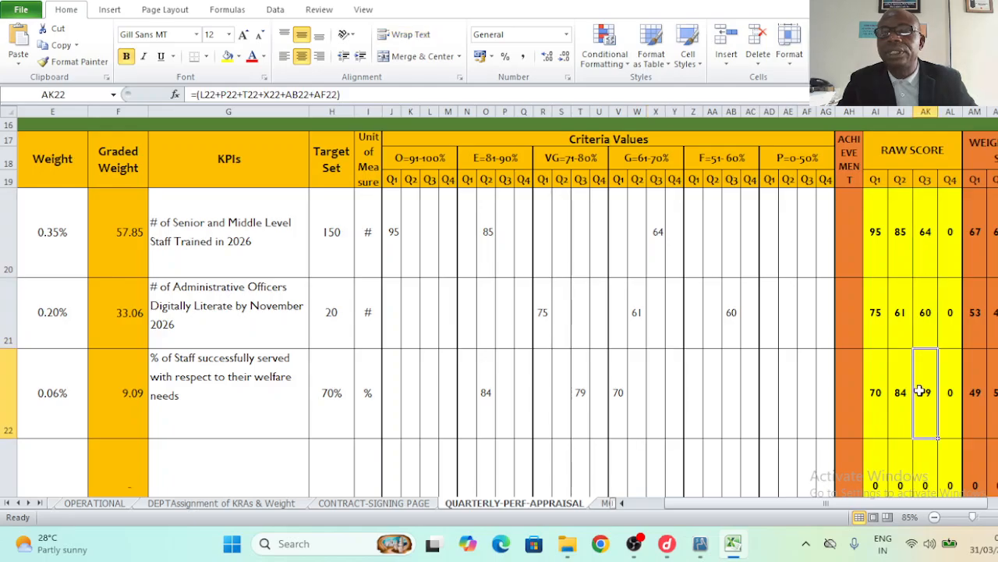
{"action": "scroll", "coordinate": [938, 438], "scroll_direction": "right", "scroll_amount": 1}
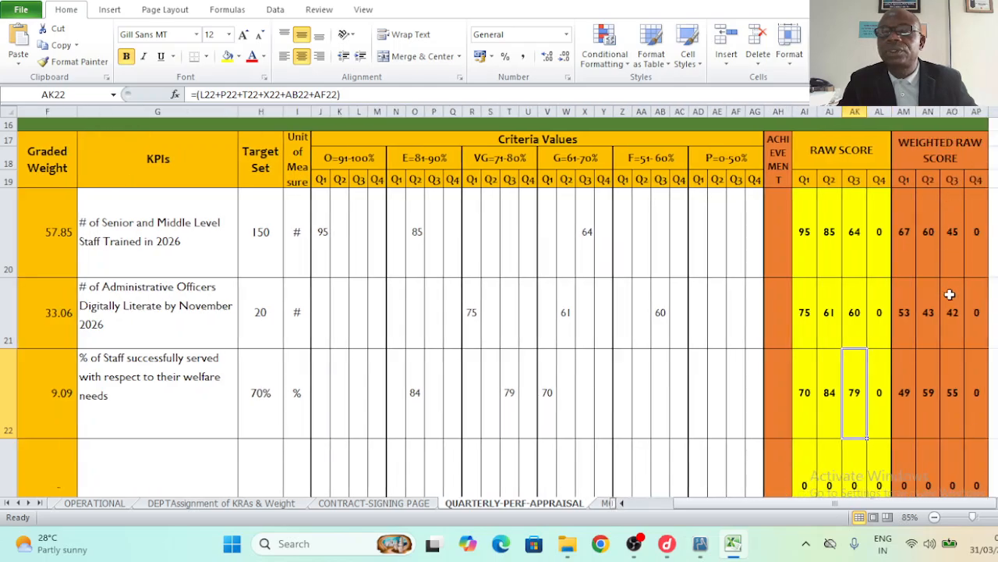
{"action": "left_click", "coordinate": [953, 403]}
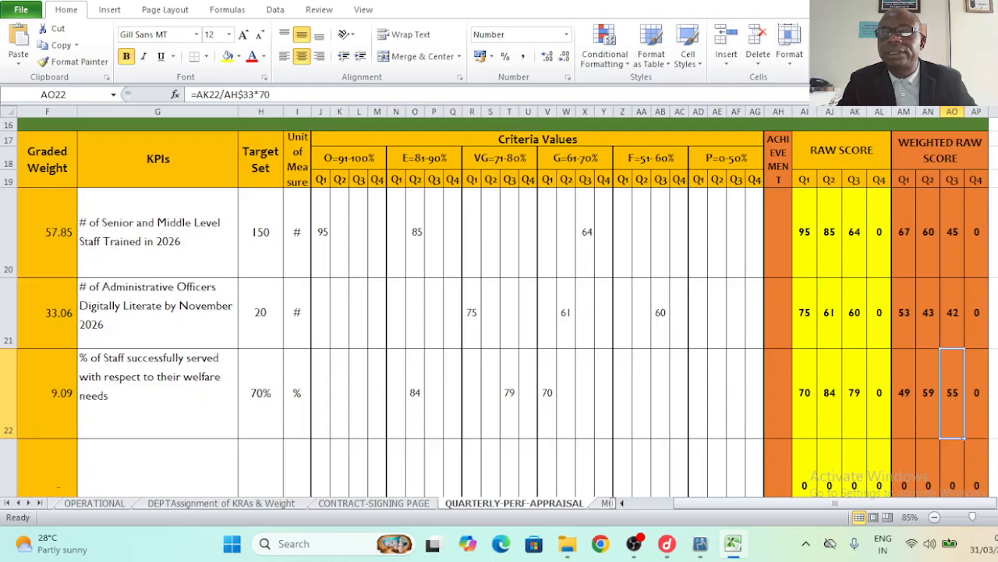
{"action": "scroll", "coordinate": [964, 438], "scroll_direction": "down", "scroll_amount": 3}
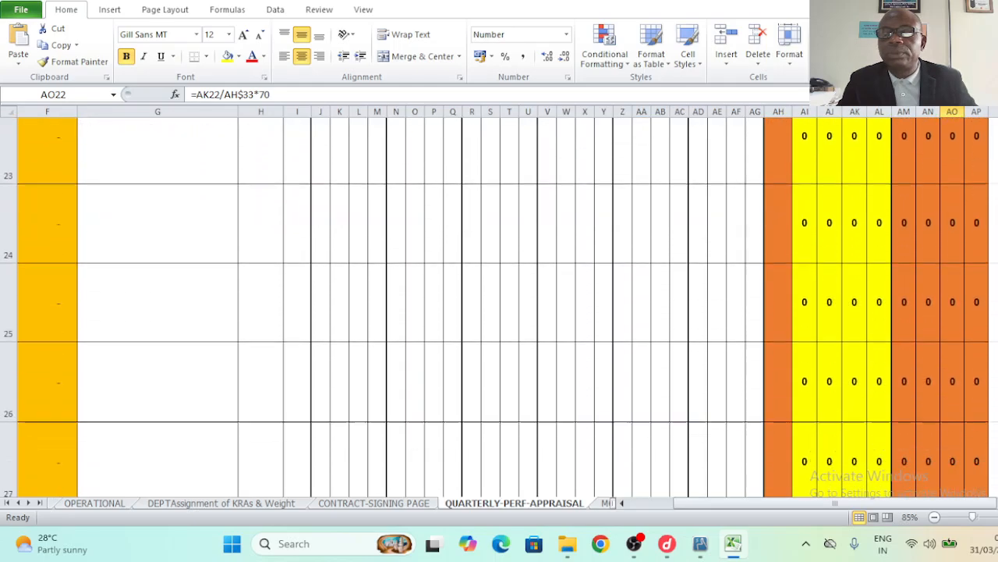
{"action": "scroll", "coordinate": [967, 365], "scroll_direction": "down", "scroll_amount": 2}
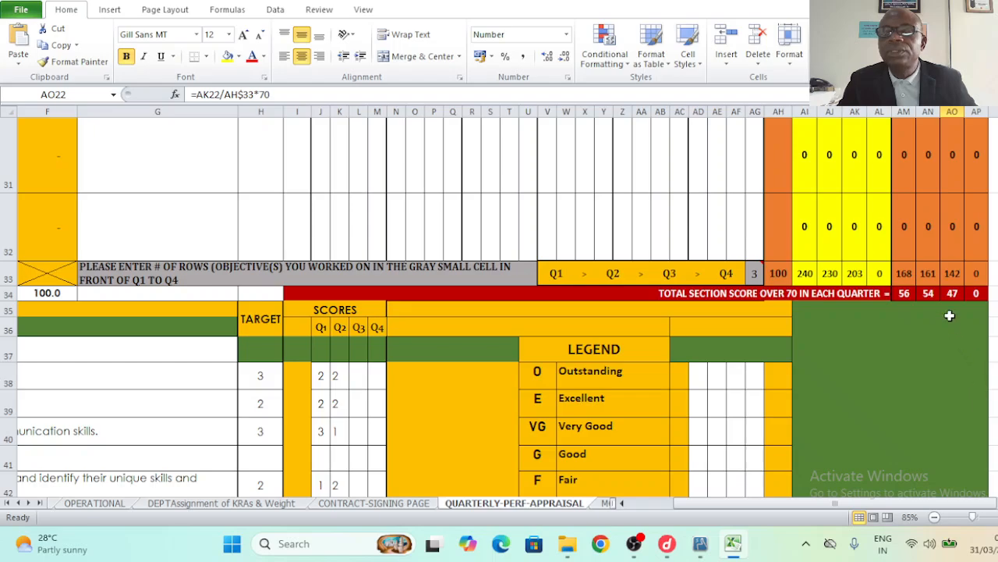
{"action": "left_click", "coordinate": [953, 295]}
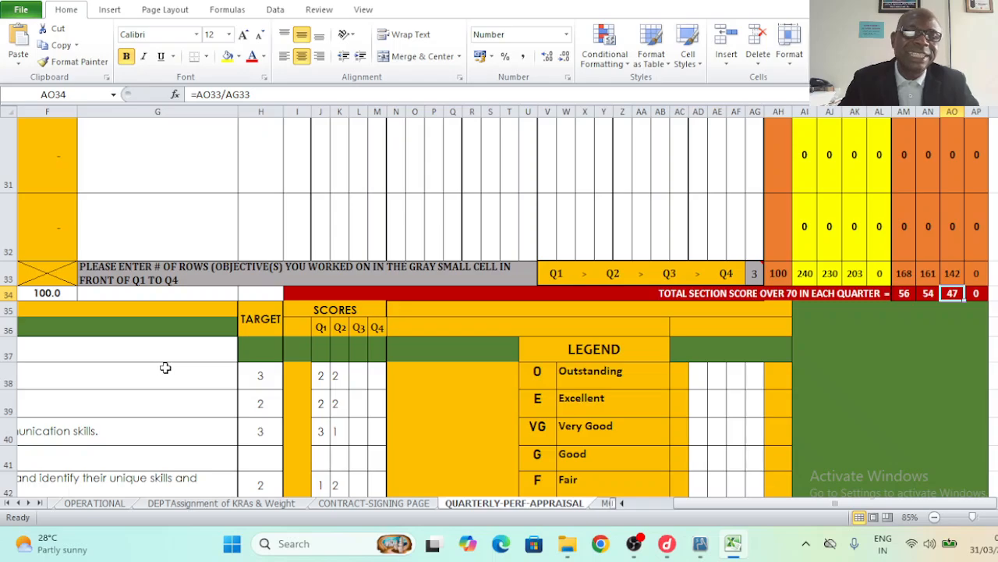
- Give Strategic Thinking, Effective Communication, communication skills and managing people Q3 scores of 2
{"action": "left_click", "coordinate": [187, 352]}
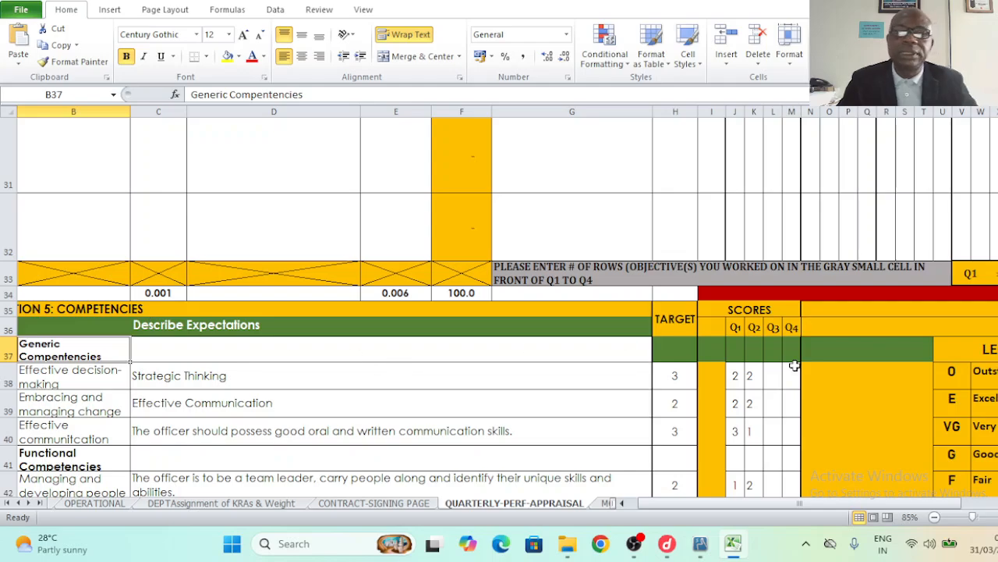
{"action": "left_click", "coordinate": [771, 378]}
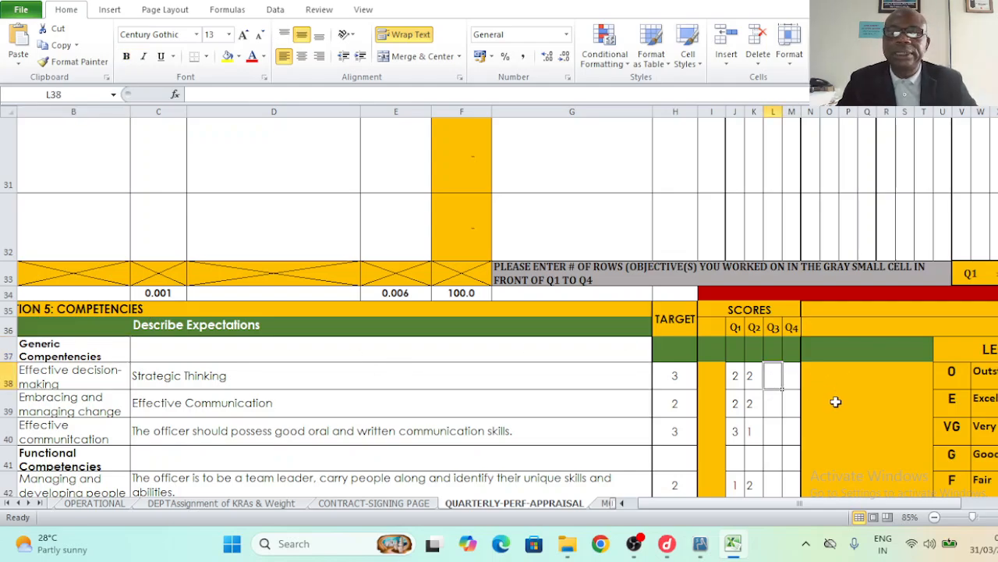
{"action": "type", "text": "2"}
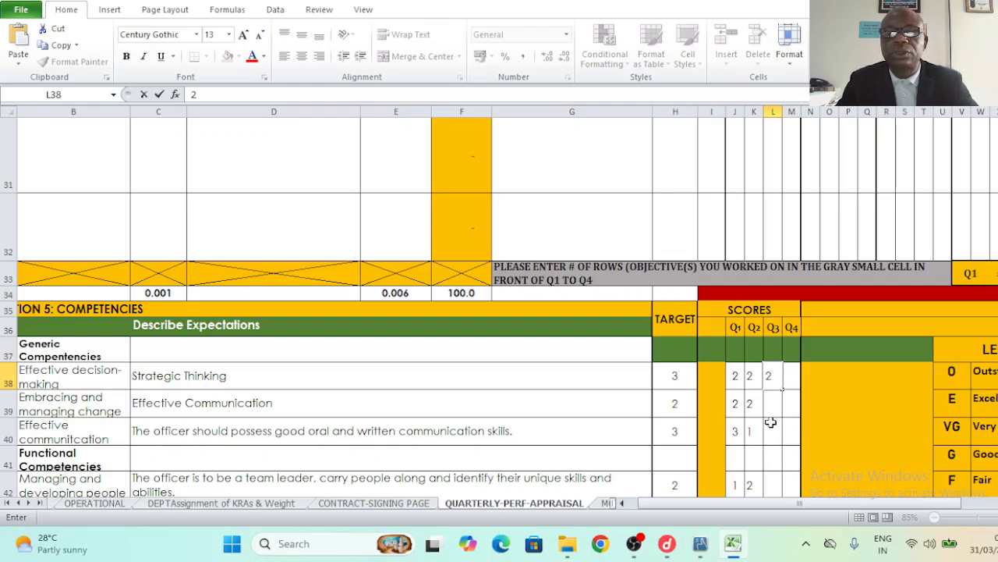
{"action": "left_click", "coordinate": [770, 429]}
{"action": "left_click", "coordinate": [773, 407]}
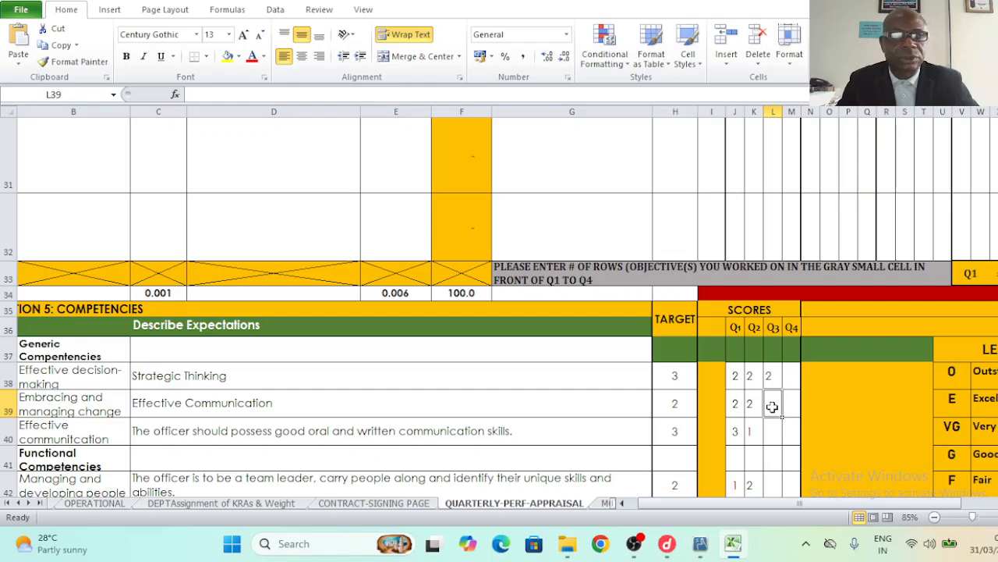
{"action": "type", "text": "2"}
{"action": "left_click", "coordinate": [770, 432]}
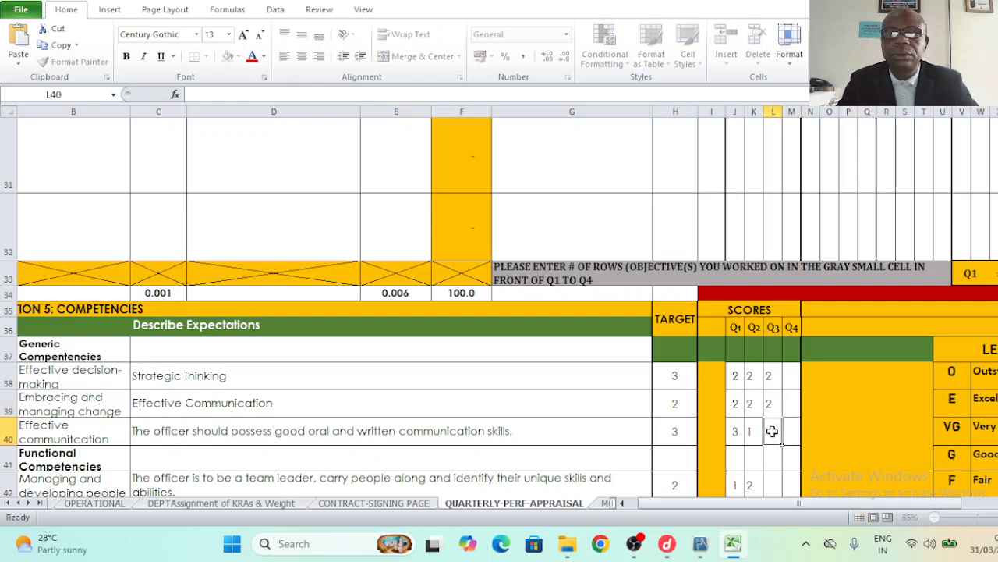
{"action": "type", "text": "2"}
{"action": "left_click", "coordinate": [774, 482]}
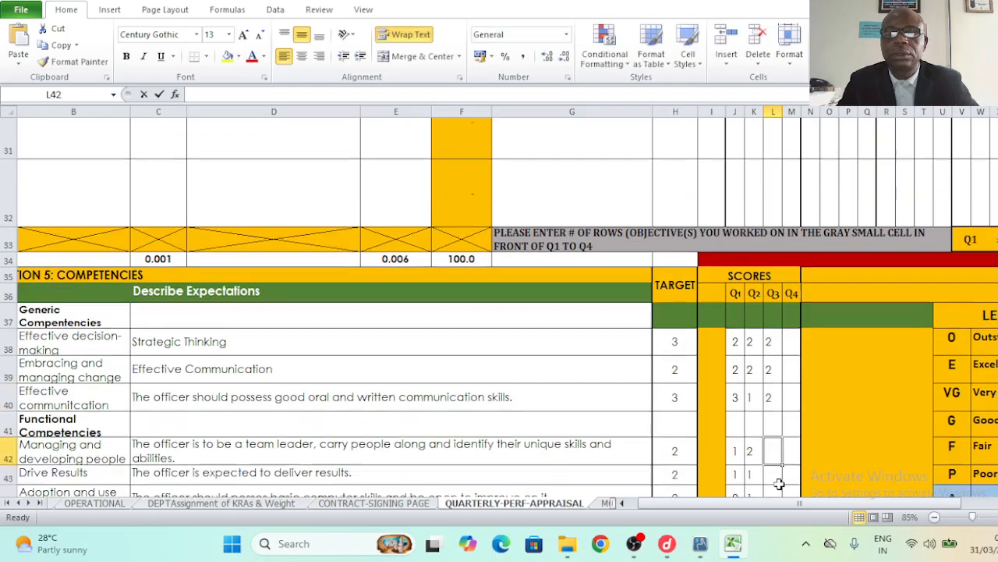
{"action": "type", "text": "2"}
{"action": "left_click", "coordinate": [776, 436]}
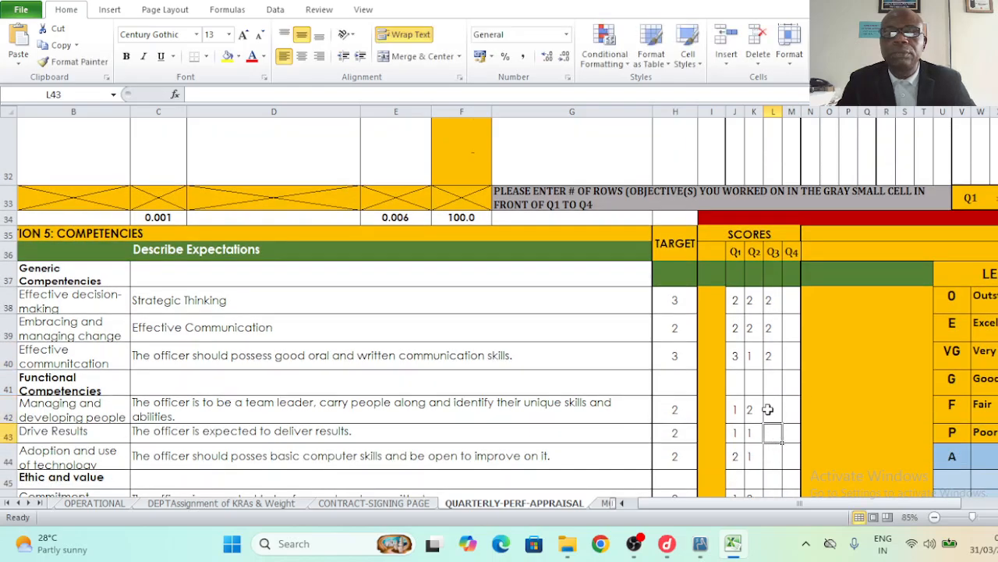
- Score Drive Results and technology adoption 2 each for Q3
{"action": "left_click", "coordinate": [771, 382]}
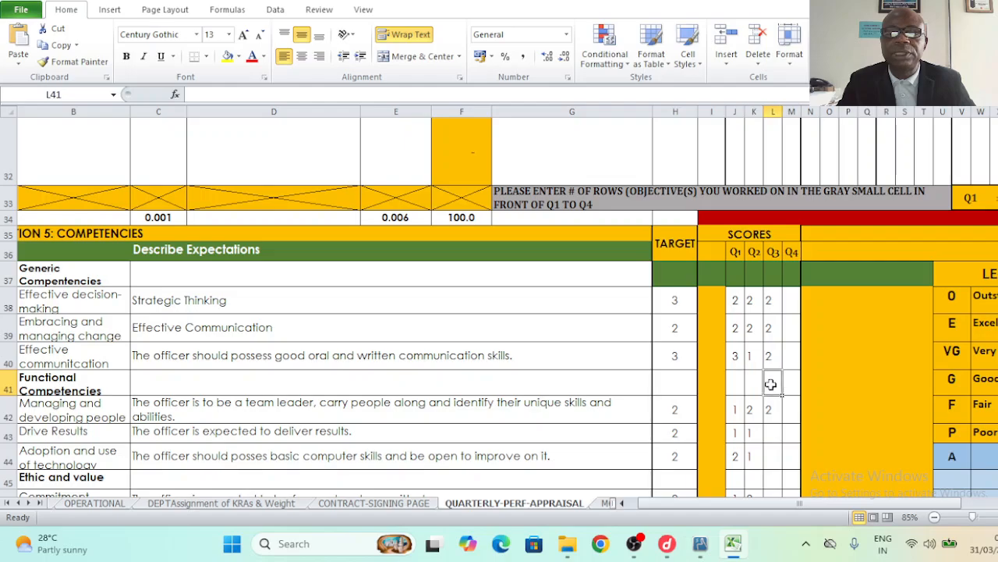
{"action": "left_click", "coordinate": [773, 434]}
{"action": "type", "text": "2"}
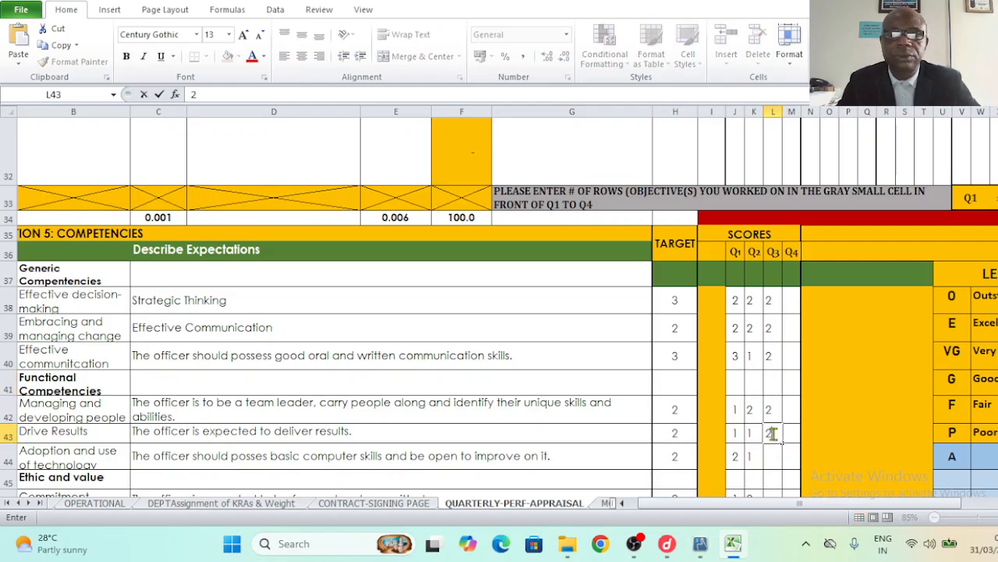
{"action": "left_click", "coordinate": [772, 456]}
{"action": "type", "text": "2"}
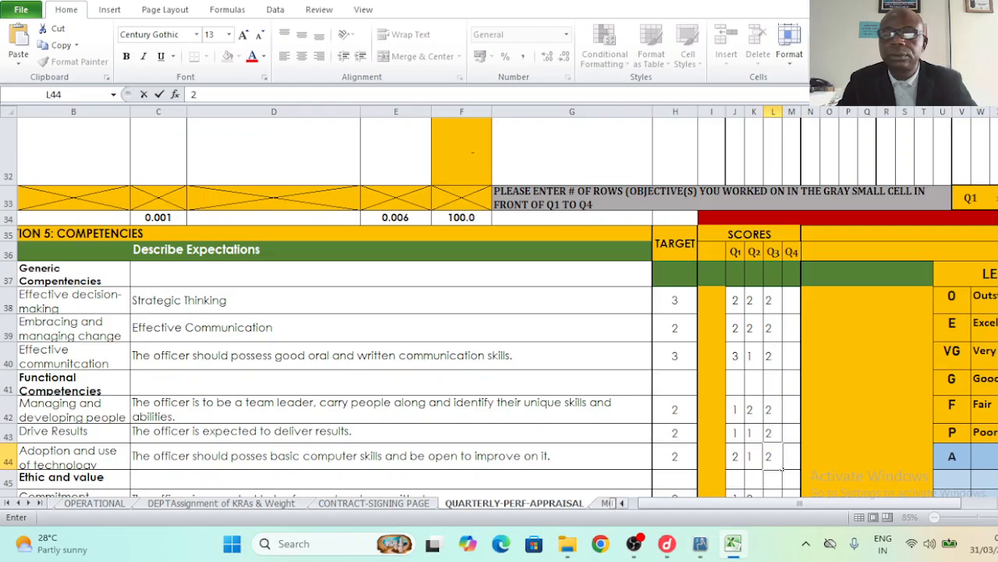
{"action": "scroll", "coordinate": [782, 468], "scroll_direction": "down", "scroll_amount": 2}
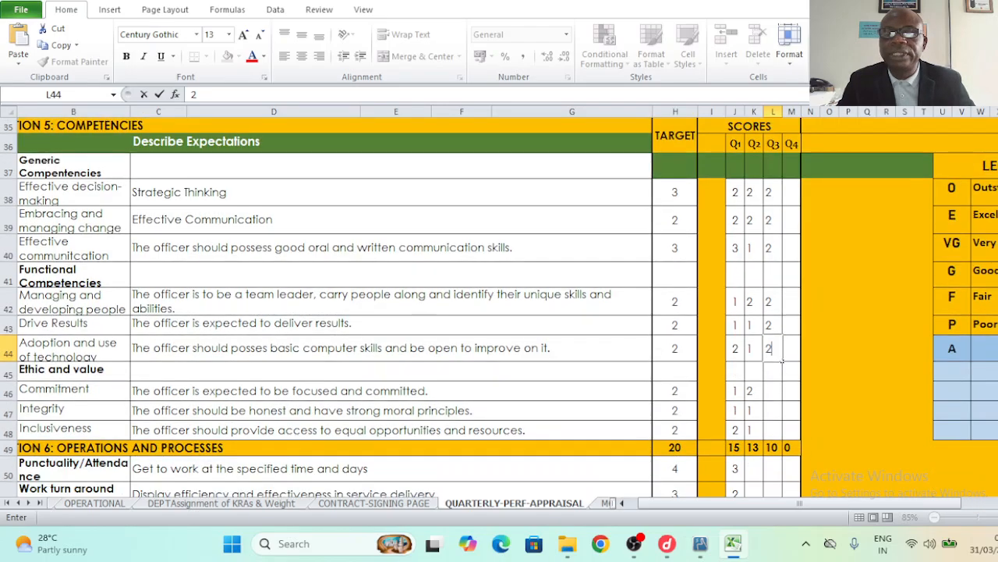
{"action": "left_click", "coordinate": [774, 396]}
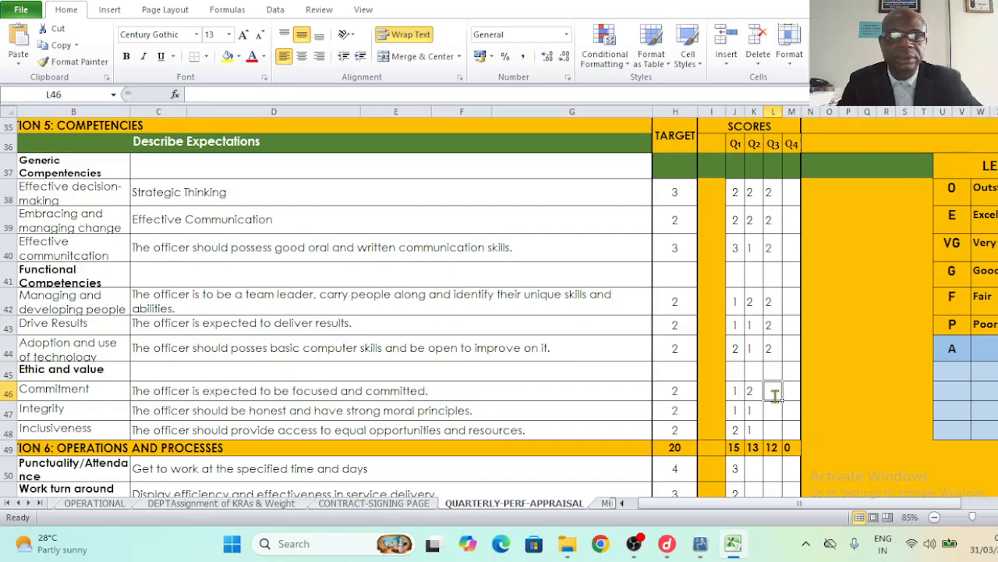
- Enter Q3 scores of 2 for Commitment, Integrity and Inclusiveness
{"action": "type", "text": "2"}
{"action": "left_click", "coordinate": [771, 411]}
{"action": "type", "text": "2"}
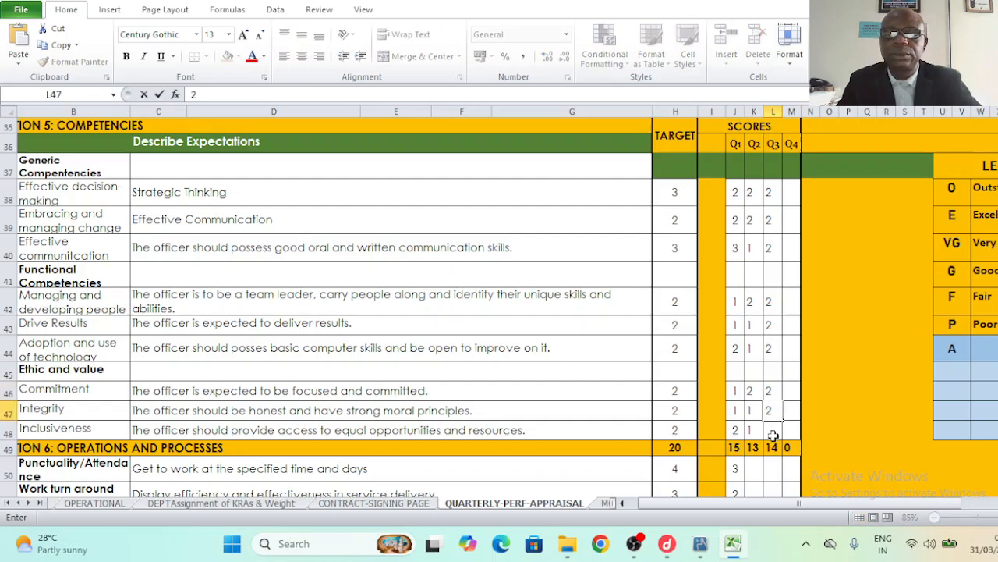
{"action": "left_click", "coordinate": [773, 431]}
{"action": "type", "text": "2"}
{"action": "left_click", "coordinate": [812, 446]}
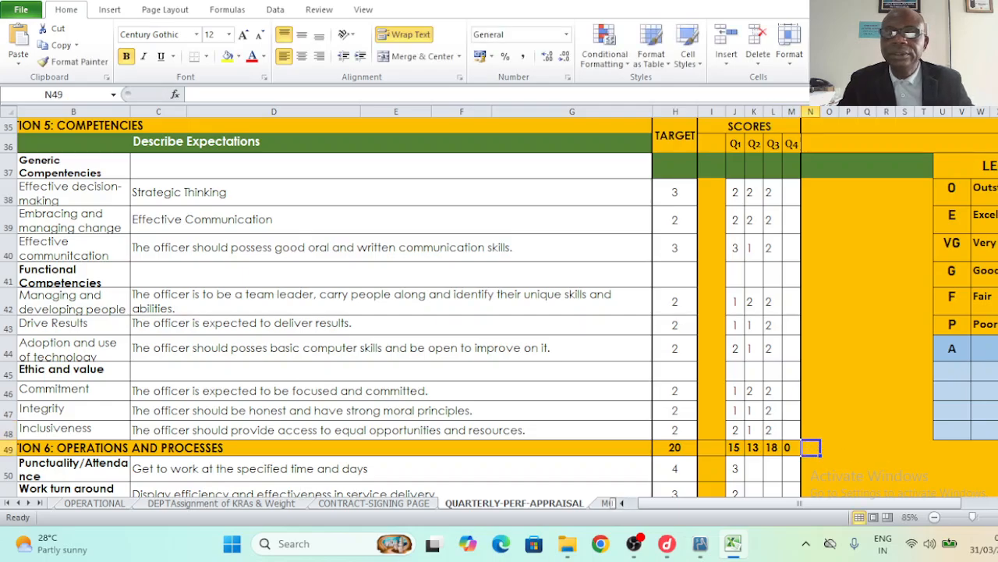
{"action": "scroll", "coordinate": [500, 312], "scroll_direction": "down", "scroll_amount": 2}
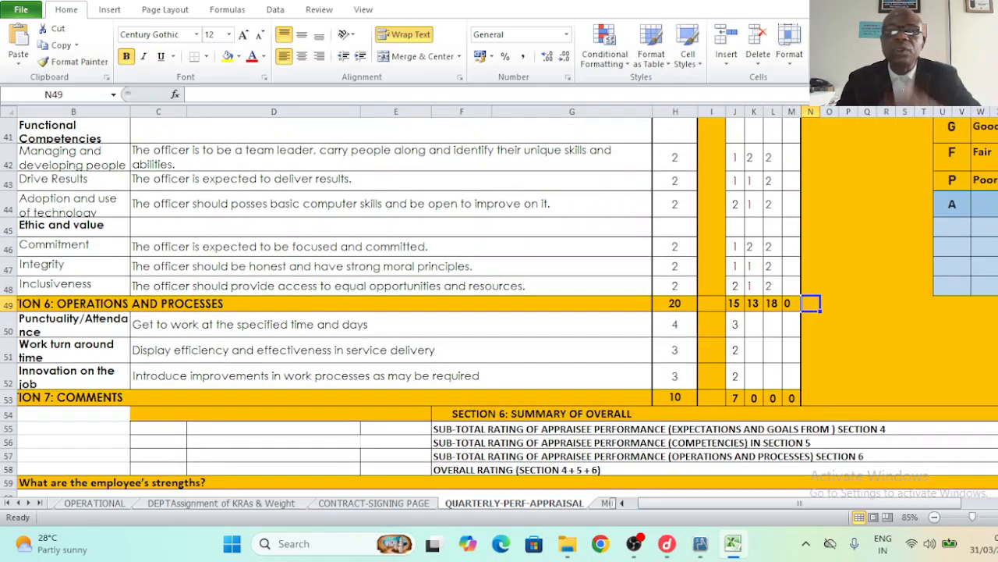
- Enter Q2 operations scores 3, 1, 2 for punctuality, turnaround time and innovation in K50:K52
{"action": "left_click", "coordinate": [754, 325]}
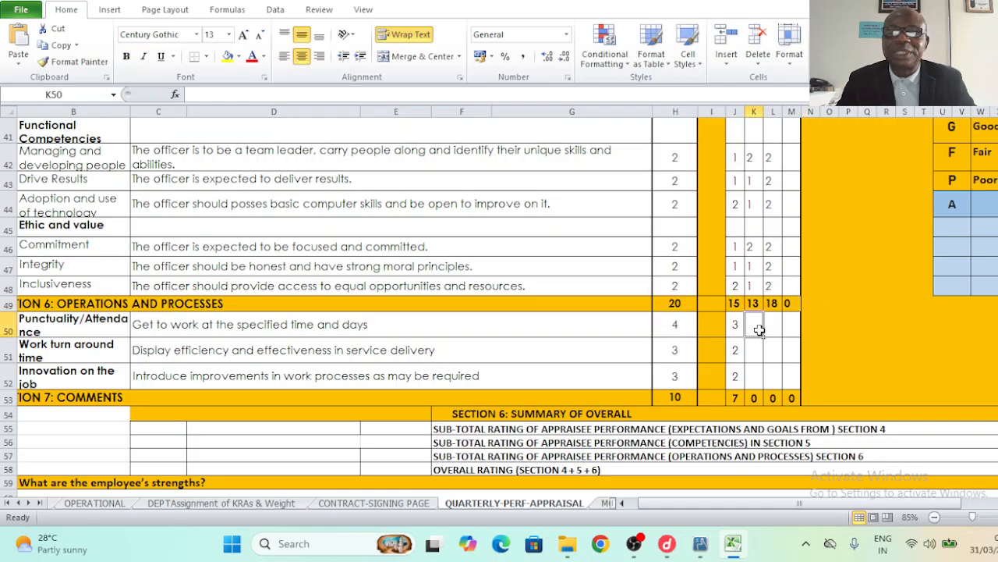
{"action": "type", "text": "3"}
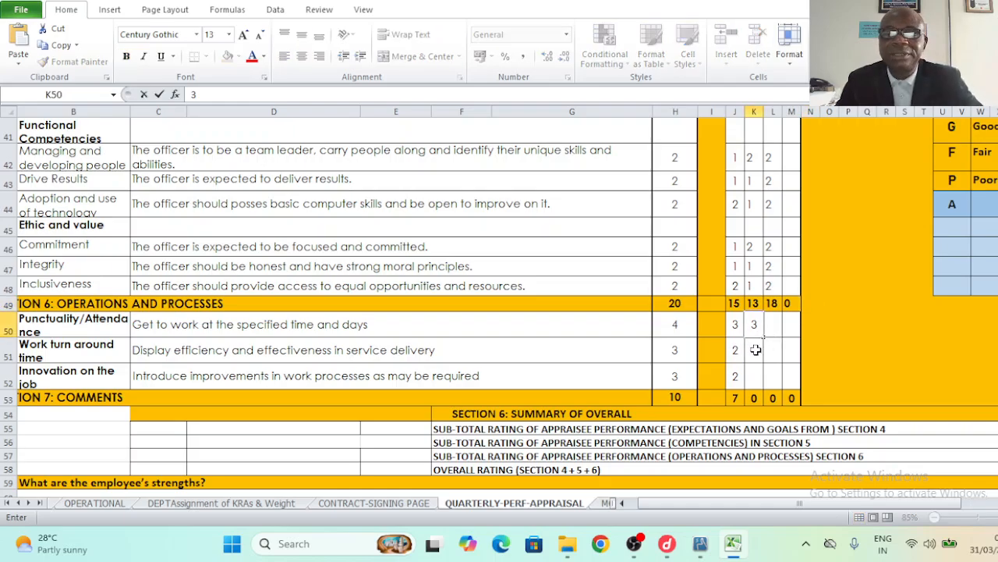
{"action": "left_click", "coordinate": [757, 350]}
{"action": "type", "text": "1"}
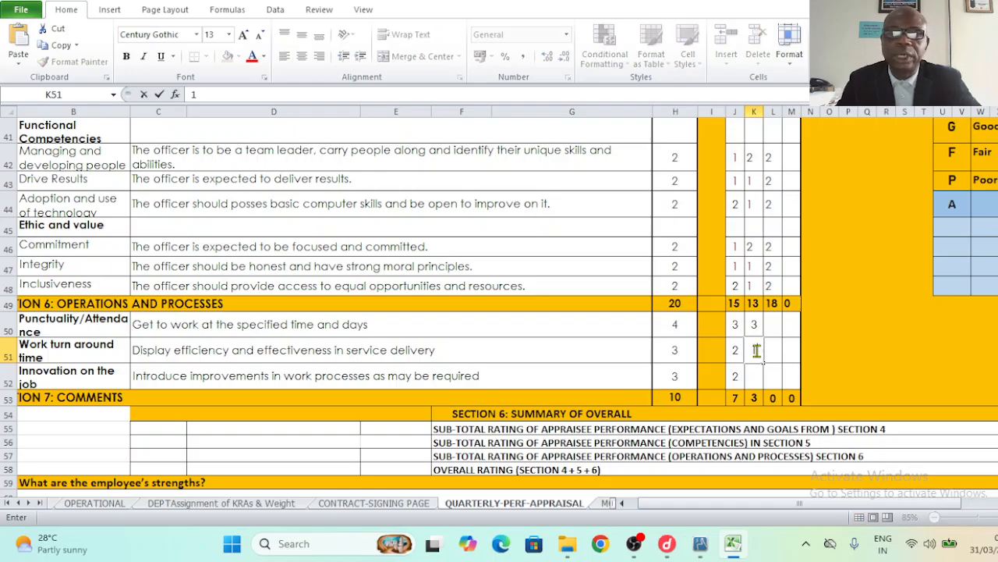
{"action": "left_click", "coordinate": [757, 380]}
{"action": "type", "text": "2"}
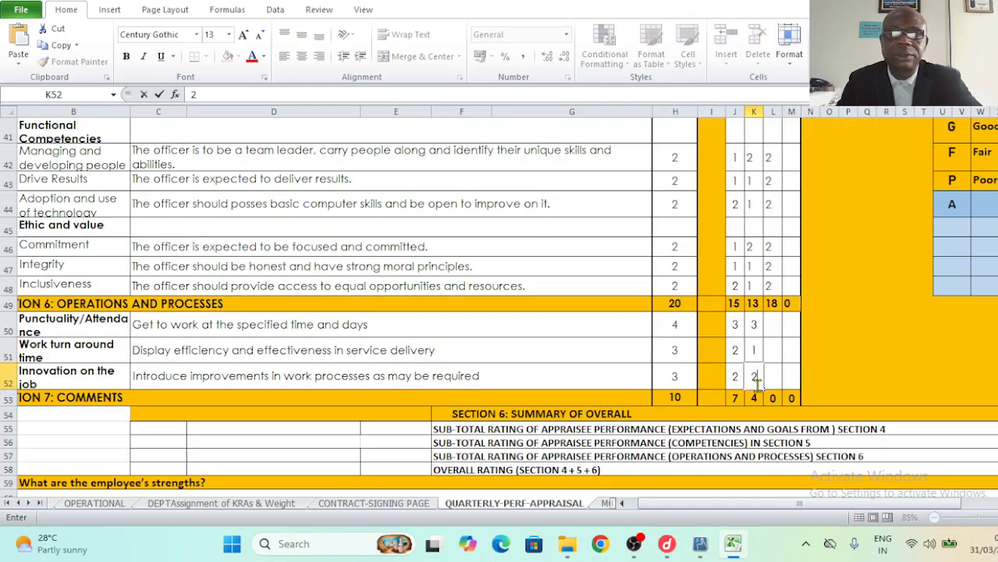
- Enter Q3 operations scores 3, 2, 2 in L50:L52
{"action": "left_click", "coordinate": [773, 323]}
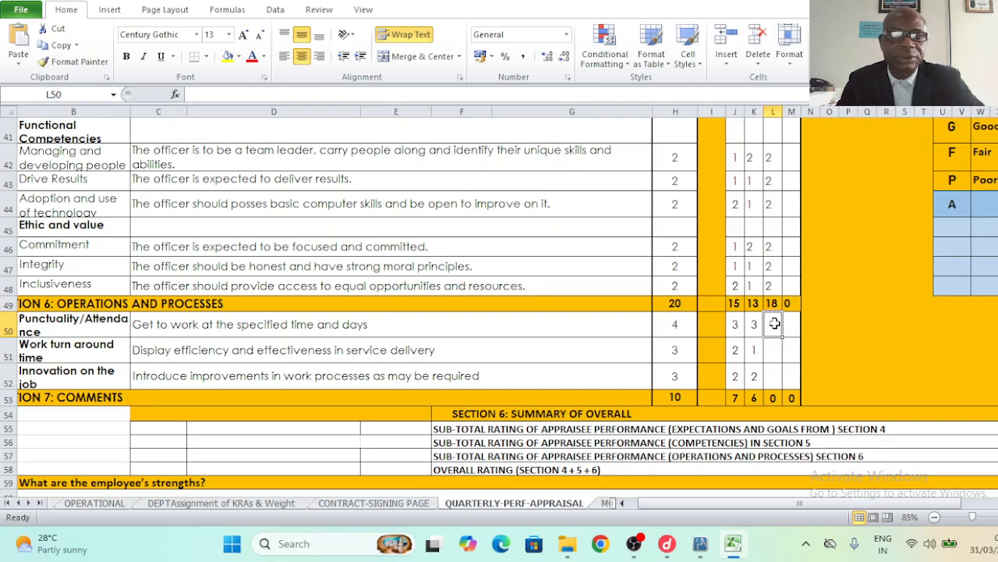
{"action": "type", "text": "3"}
{"action": "left_click", "coordinate": [774, 355]}
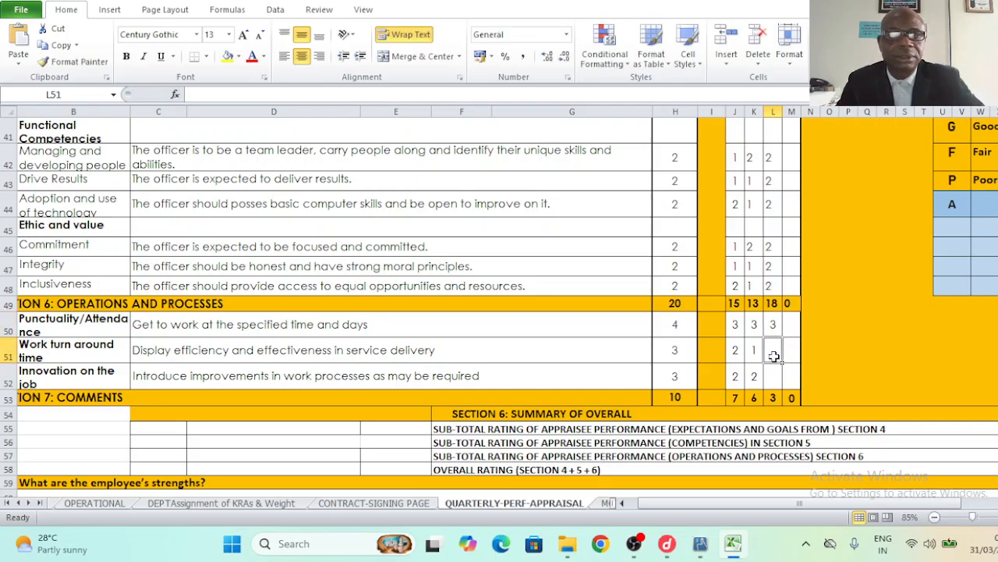
{"action": "type", "text": "2"}
{"action": "left_click", "coordinate": [780, 378]}
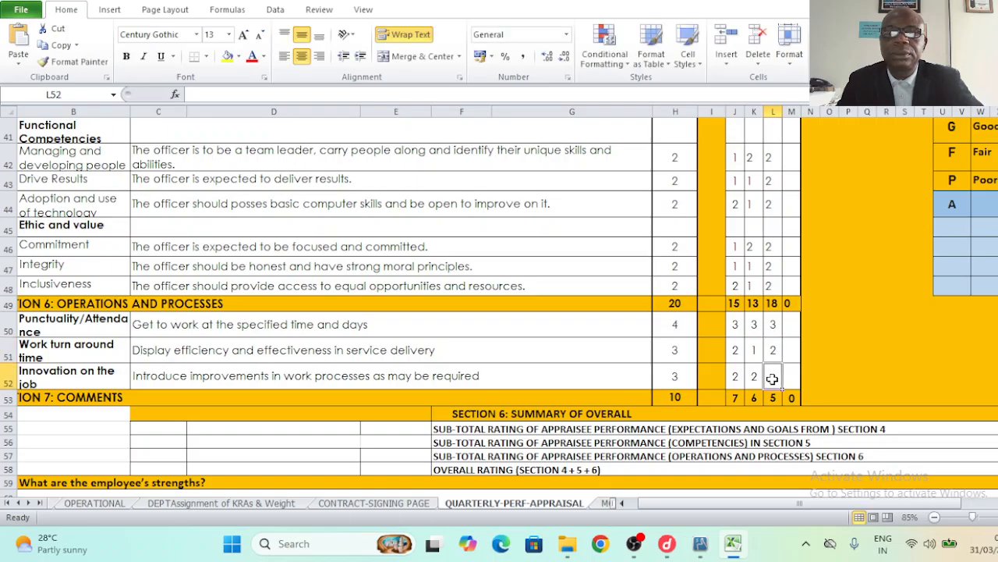
{"action": "type", "text": "2"}
{"action": "left_click", "coordinate": [848, 376]}
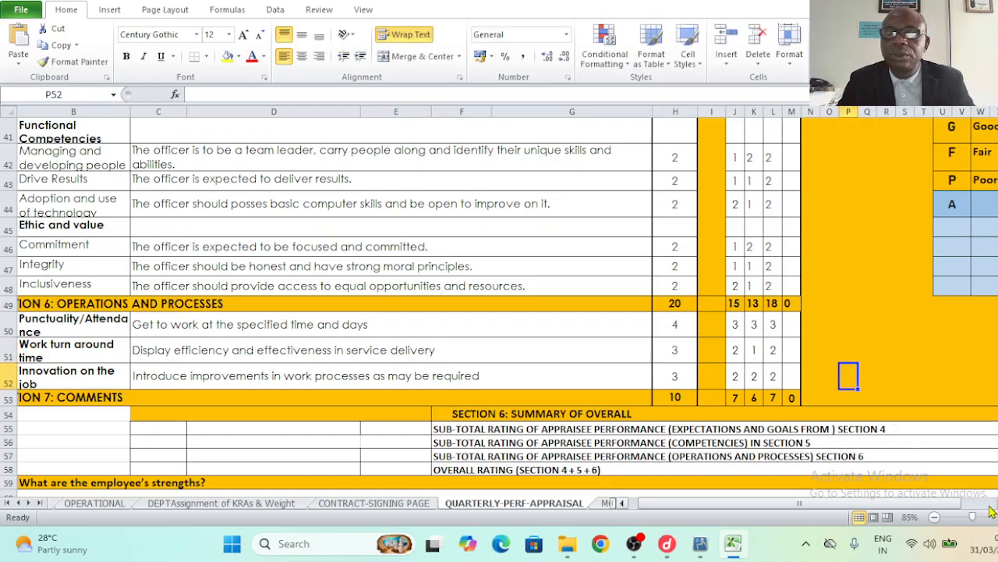
- Scroll right to review the aggregate scores (Q2 15, Q3 14.5), then back up to the KPI criteria table
{"action": "scroll", "coordinate": [507, 297], "scroll_direction": "right", "scroll_amount": 3}
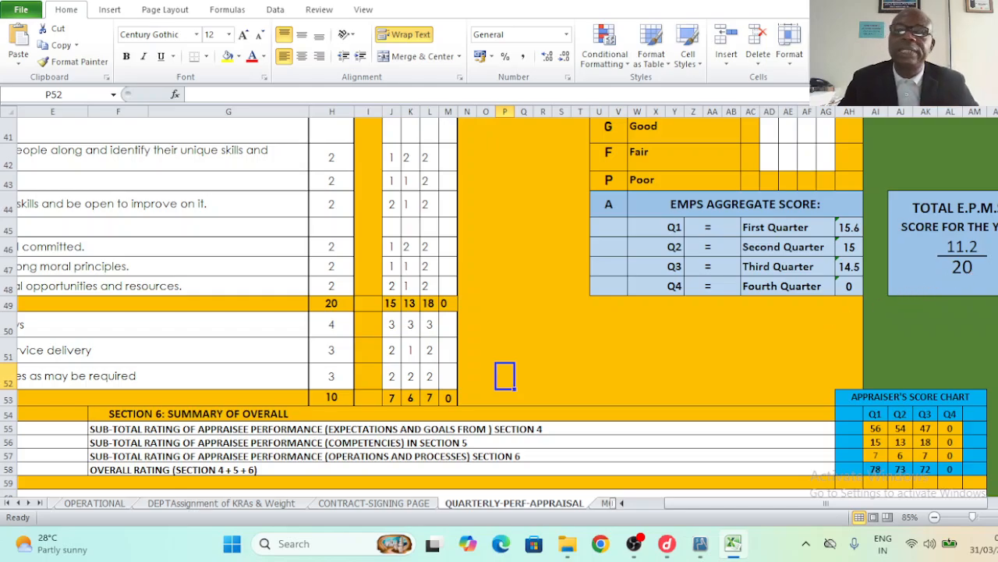
{"action": "scroll", "coordinate": [335, 320], "scroll_direction": "up", "scroll_amount": 10}
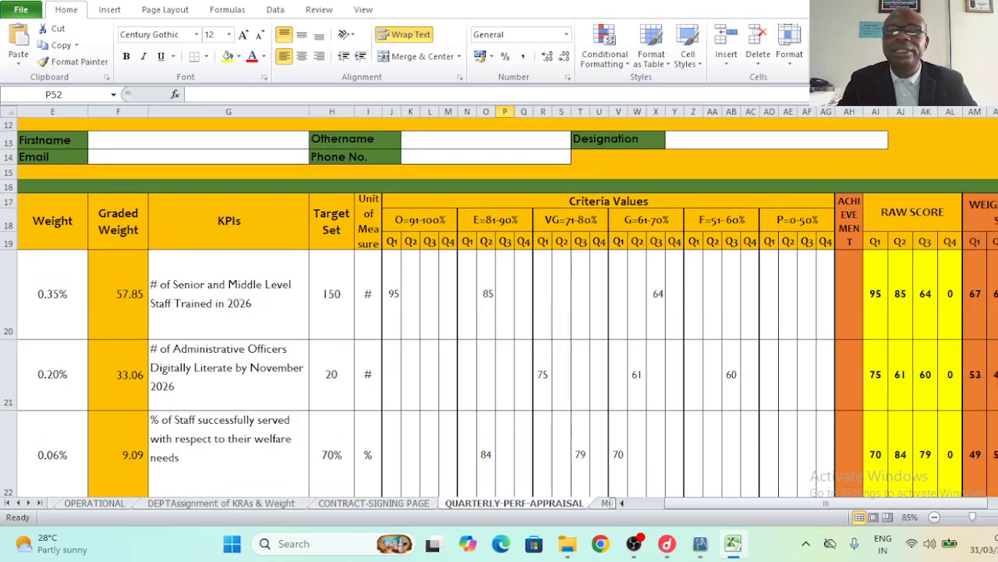
{"action": "left_click", "coordinate": [335, 320]}
{"action": "left_click", "coordinate": [417, 318]}
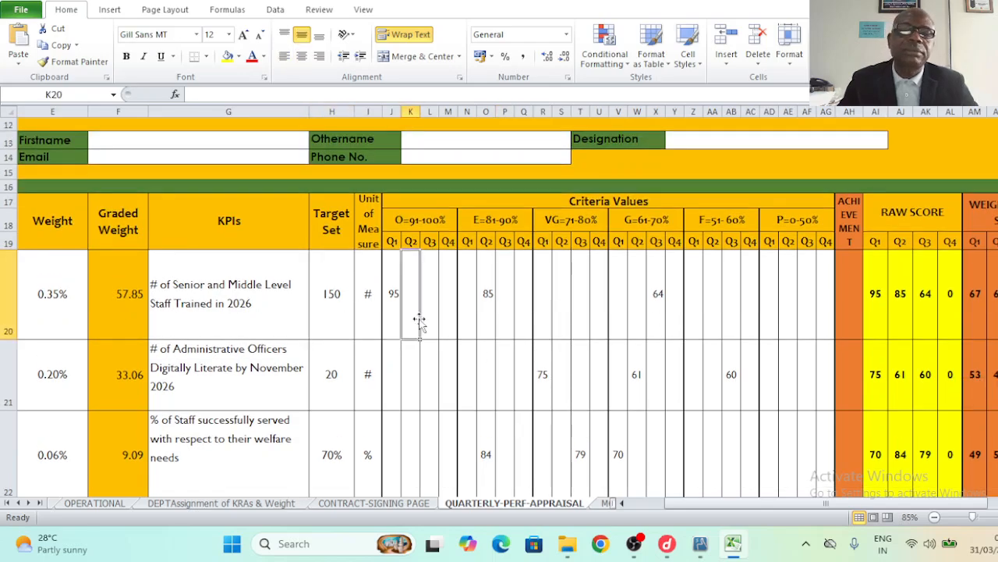
{"action": "left_click", "coordinate": [554, 320]}
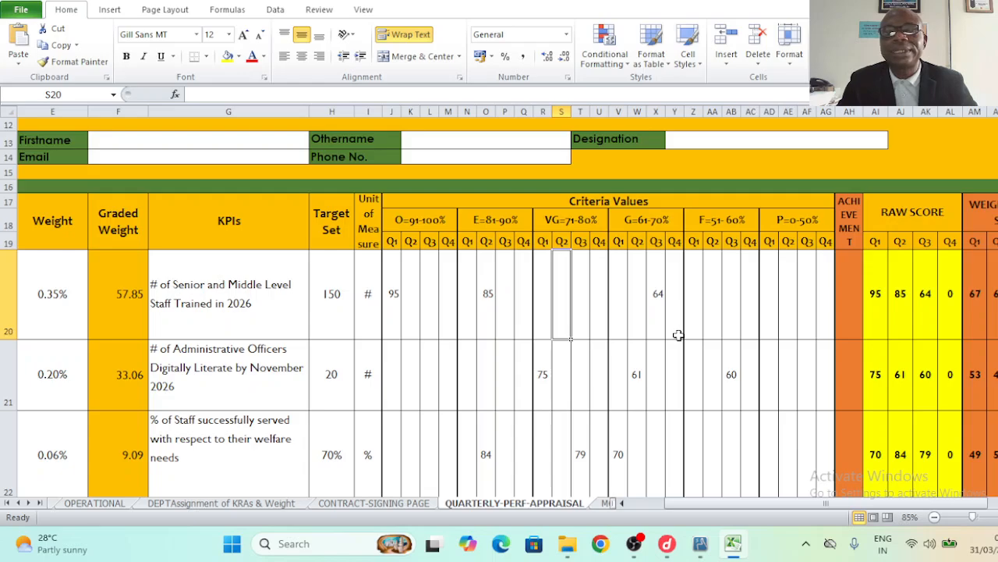
{"action": "left_click", "coordinate": [674, 310]}
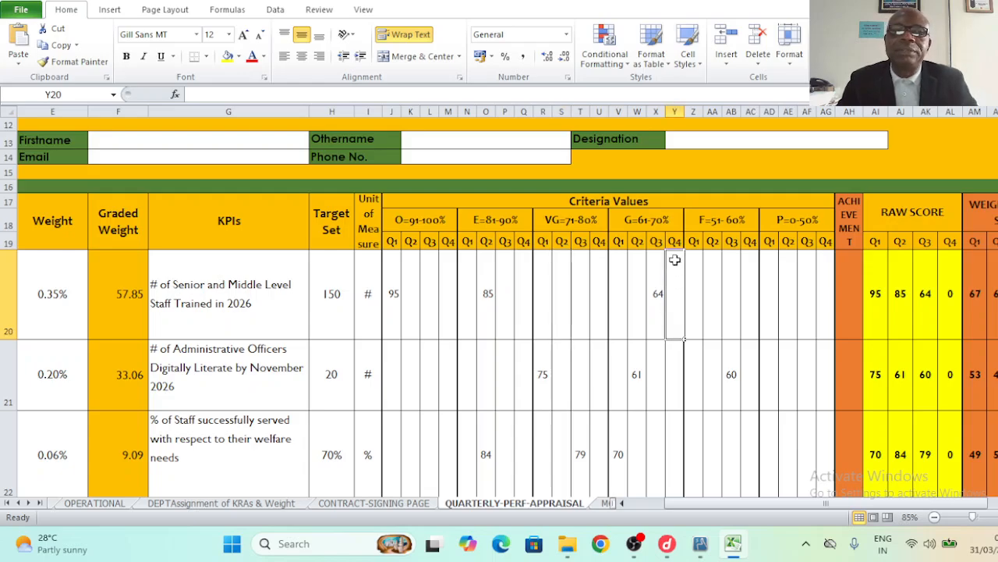
{"action": "left_click", "coordinate": [648, 221]}
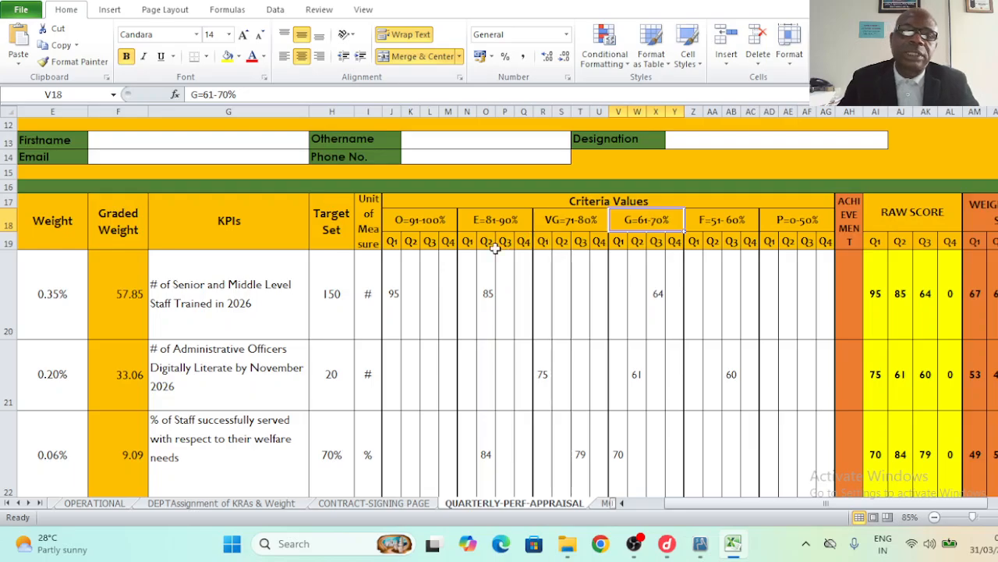
{"action": "left_click", "coordinate": [453, 241]}
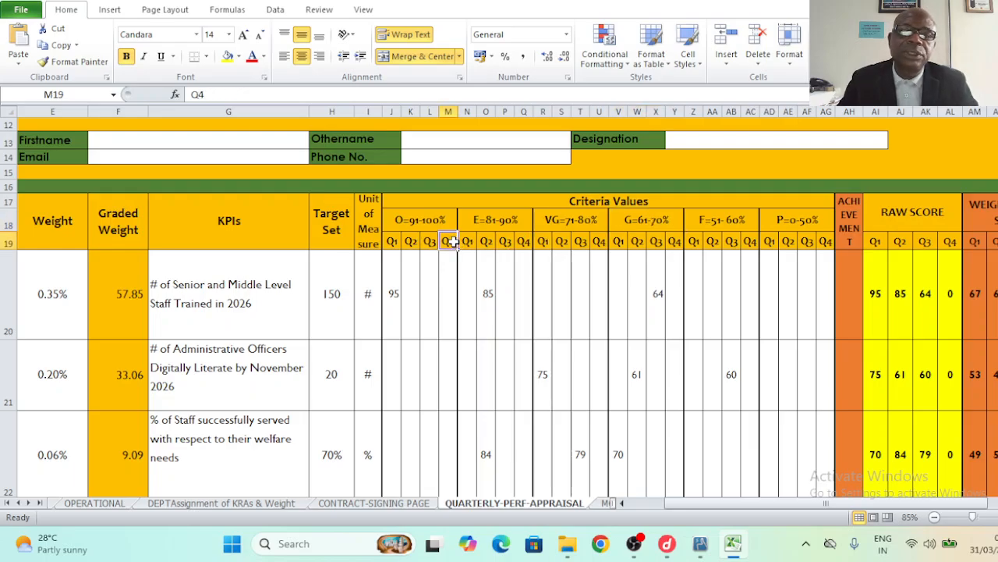
{"action": "left_click", "coordinate": [521, 241]}
{"action": "left_click", "coordinate": [677, 245]}
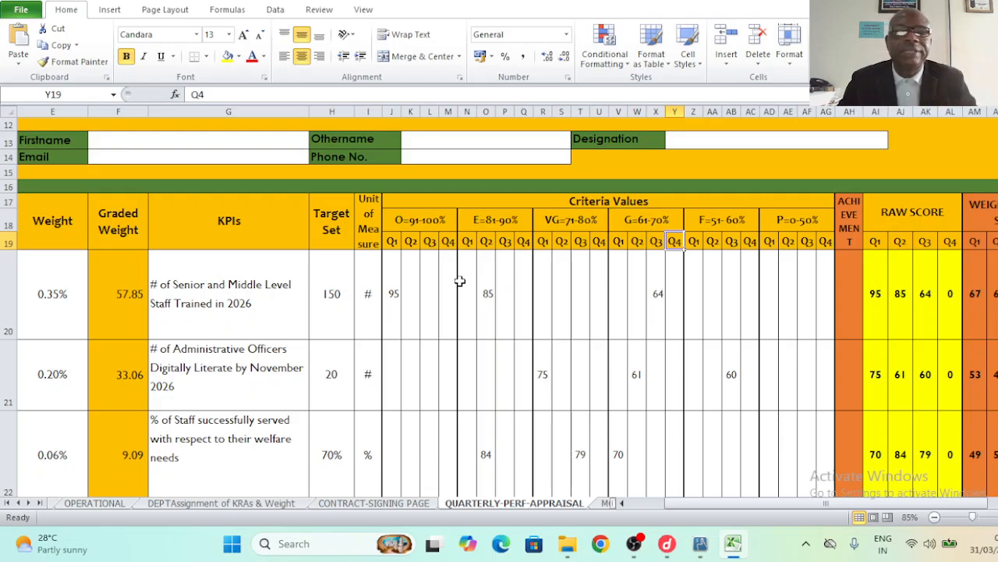
{"action": "left_click", "coordinate": [394, 245]}
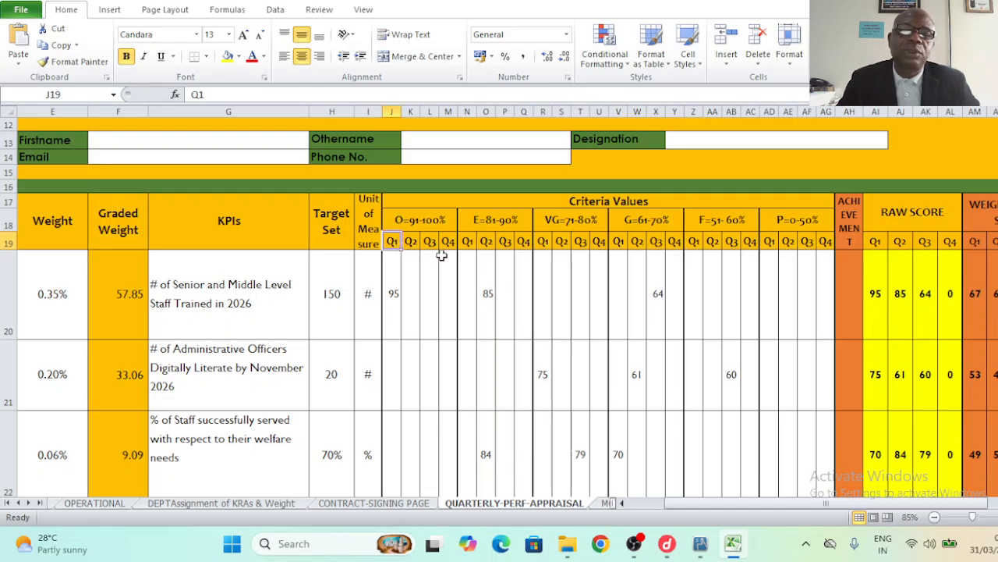
{"action": "left_click_drag", "start_coordinate": [449, 245], "coordinate": [260, 283]}
{"action": "left_click", "coordinate": [262, 289]}
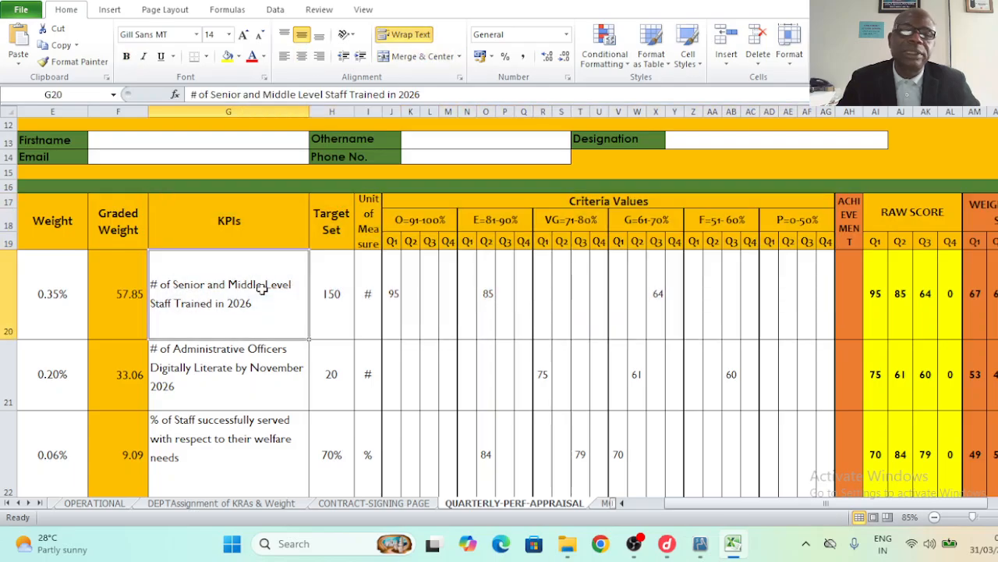
{"action": "left_click", "coordinate": [55, 277]}
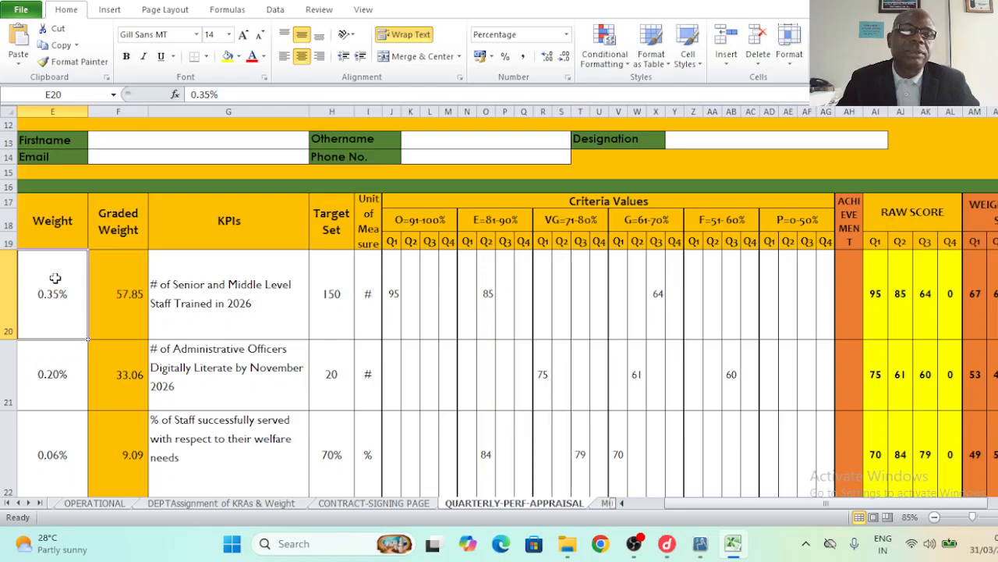
{"action": "key", "text": "Left"}
{"action": "key", "text": "Left"}
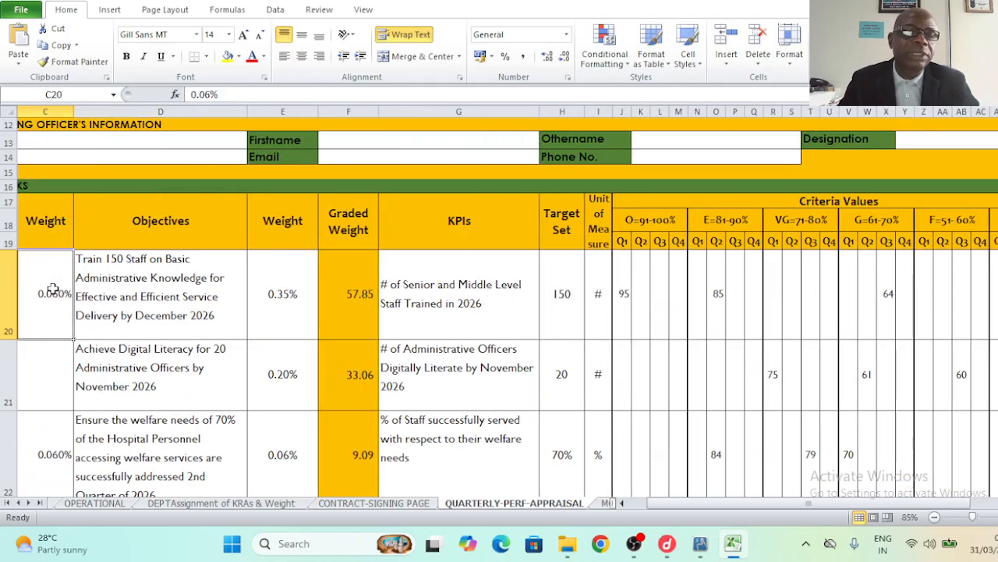
{"action": "key", "text": "Right"}
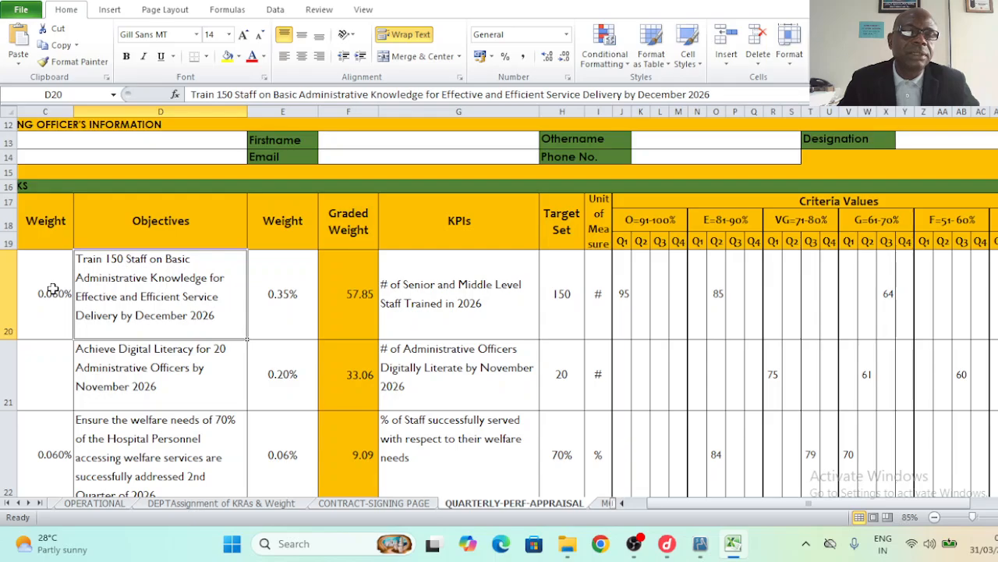
{"action": "key", "text": "Right"}
{"action": "key", "text": "Left"}
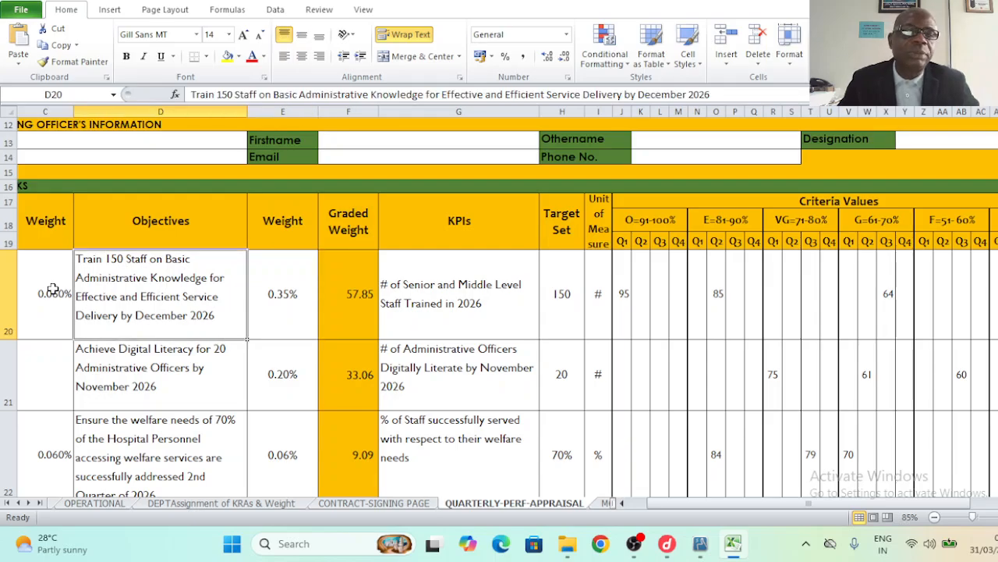
{"action": "key", "text": "Right"}
{"action": "key", "text": "Right"}
{"action": "key", "text": "Right"}
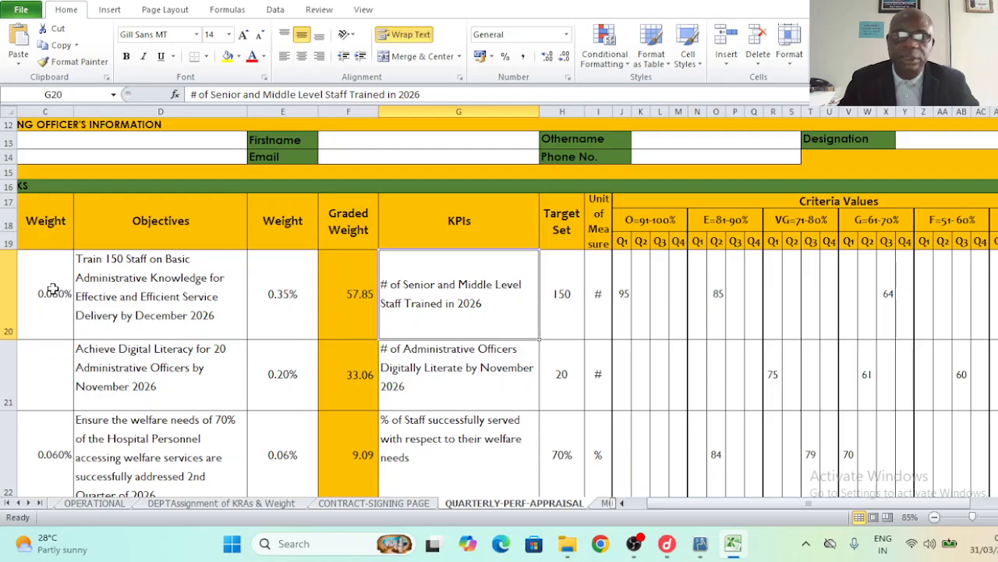
{"action": "key", "text": "Left"}
{"action": "key", "text": "Right"}
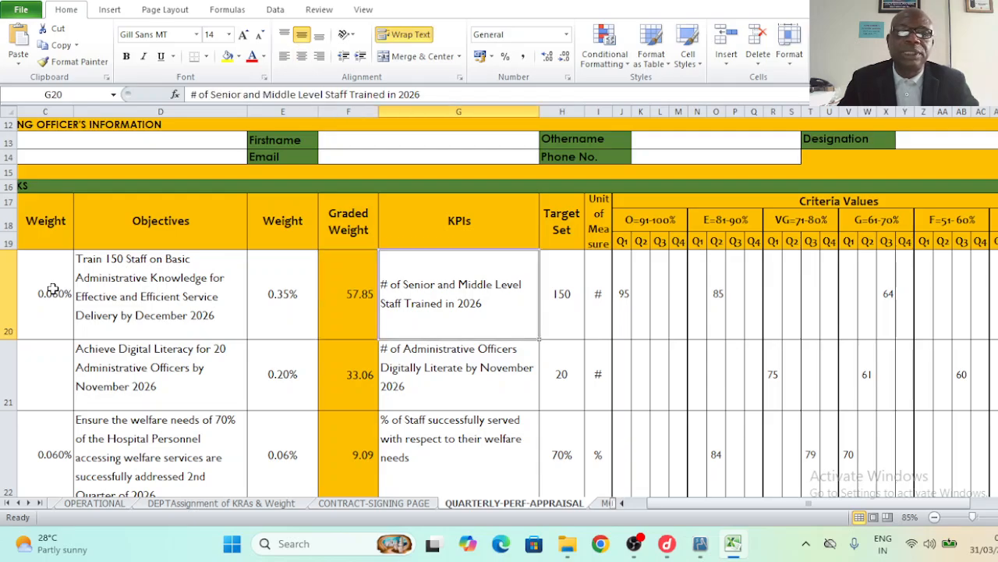
{"action": "key", "text": "Right"}
{"action": "key", "text": "Right"}
{"action": "key", "text": "Right"}
{"action": "key", "text": "Right"}
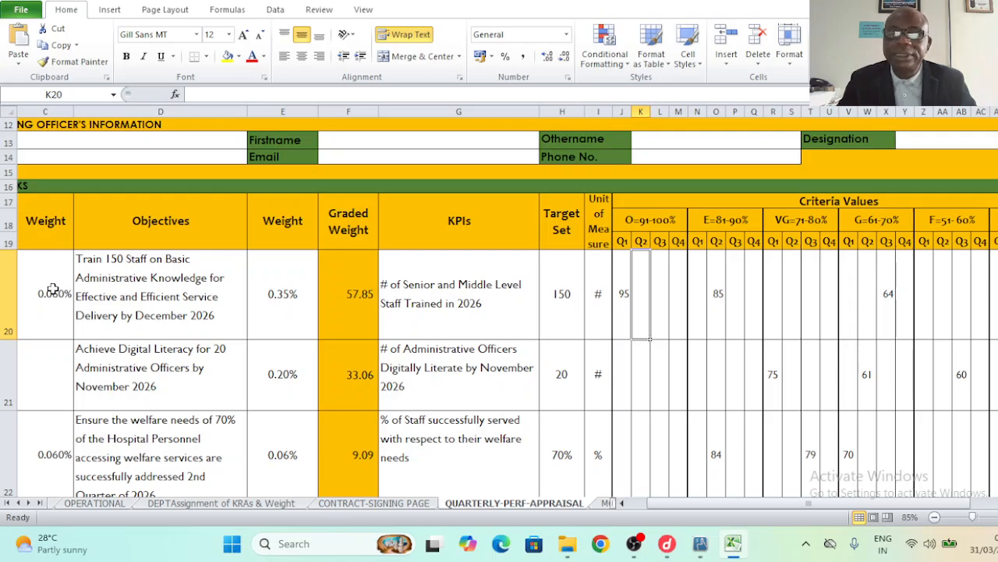
{"action": "key", "text": "Right"}
{"action": "key", "text": "Right"}
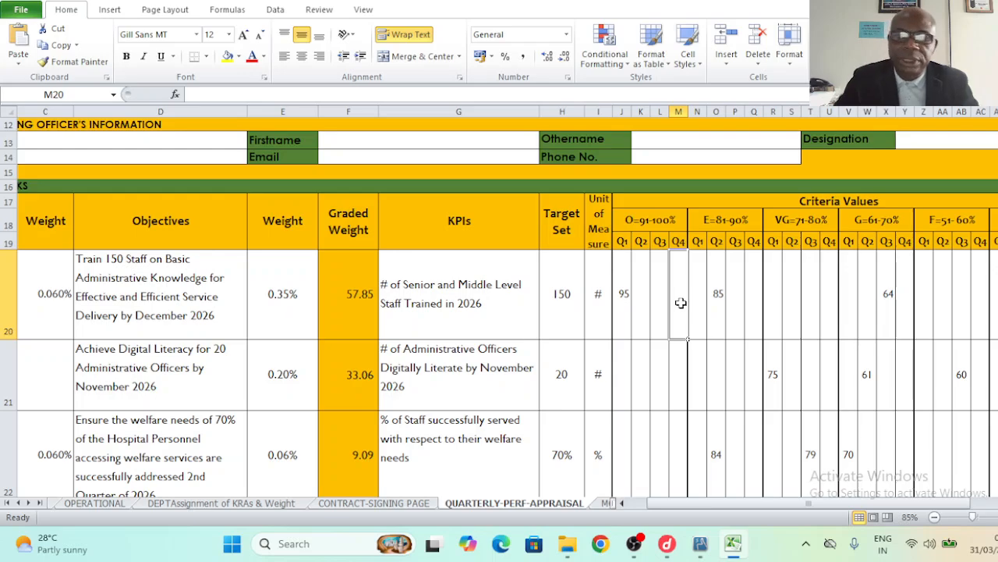
- Enter Q4 Outstanding-band scores of 98 for the first KPI and 95 for Digital Literacy
{"action": "type", "text": "98"}
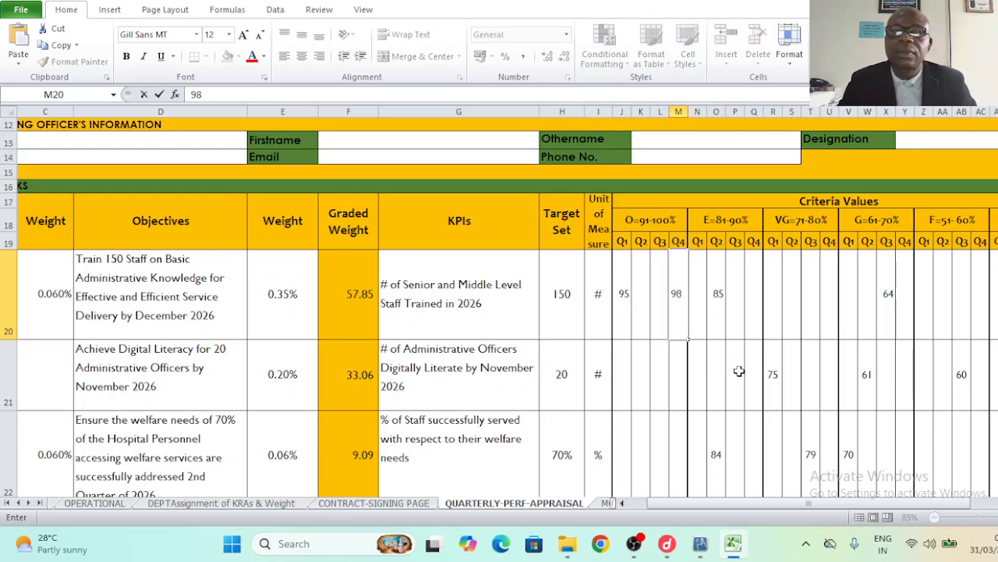
{"action": "left_click", "coordinate": [716, 319]}
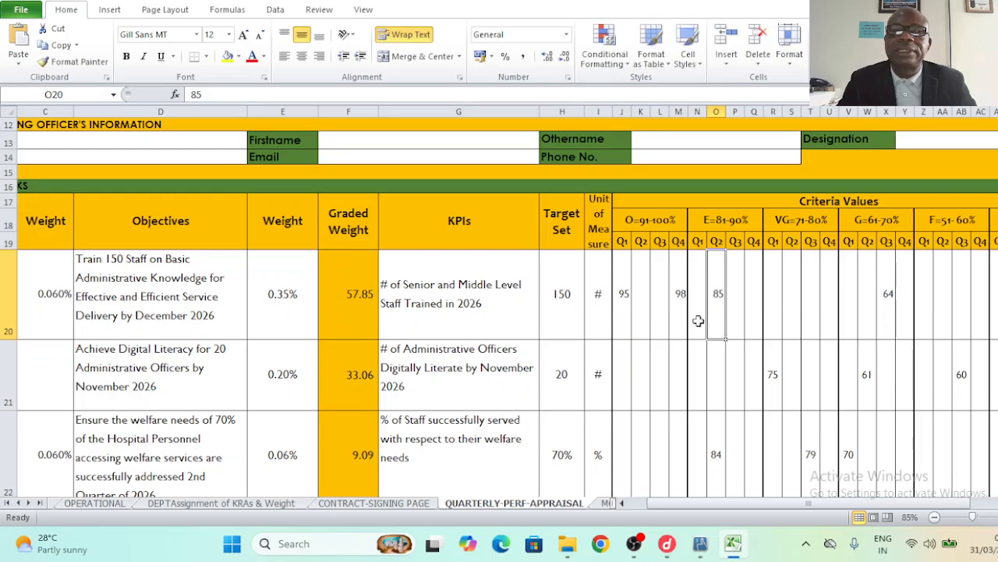
{"action": "left_click", "coordinate": [460, 297]}
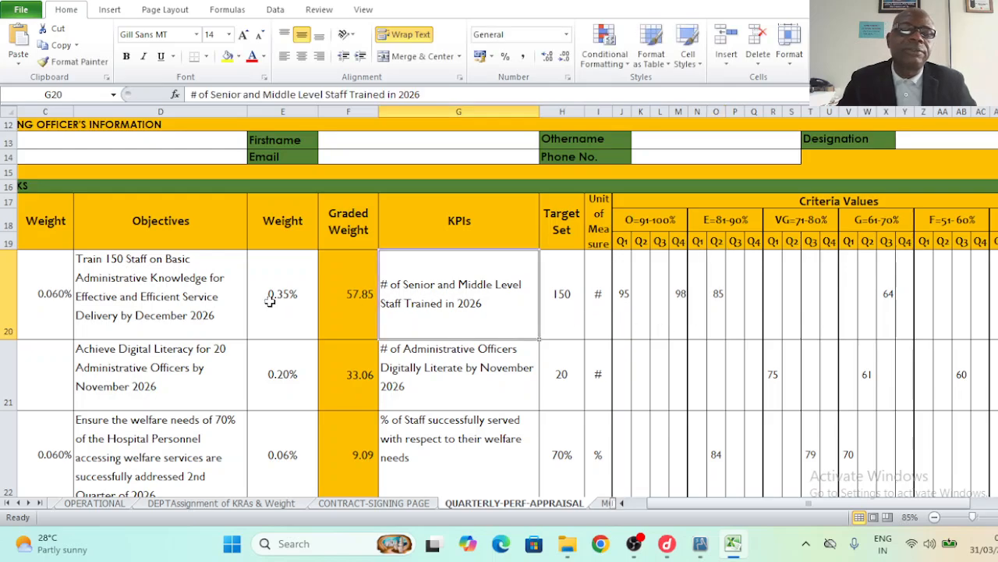
{"action": "left_click", "coordinate": [170, 306]}
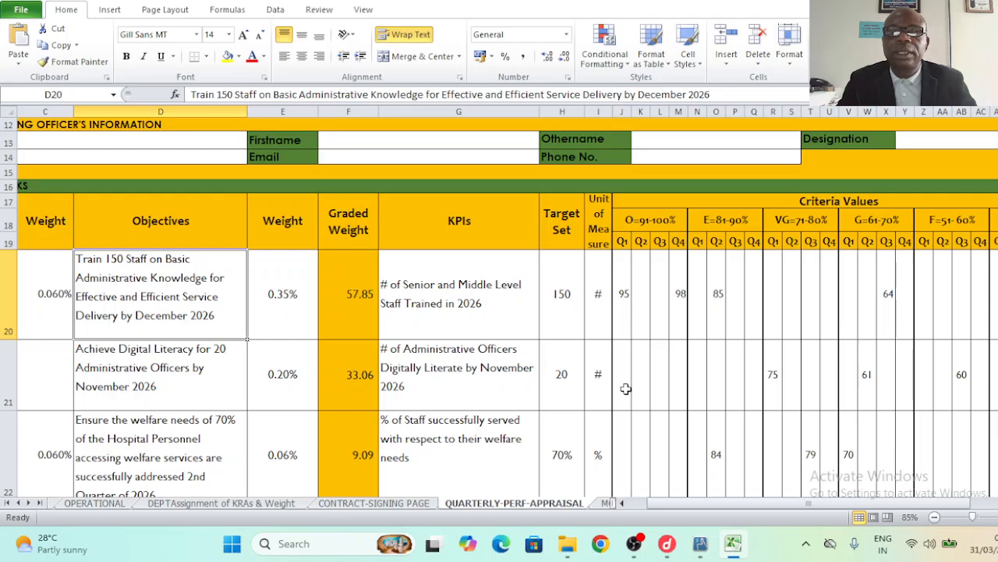
{"action": "left_click", "coordinate": [681, 390]}
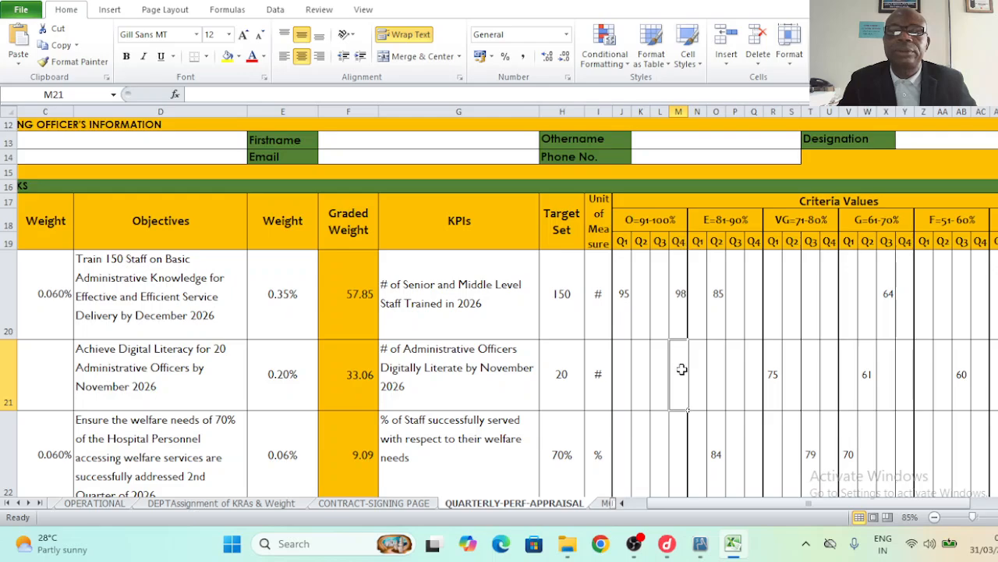
{"action": "type", "text": "95"}
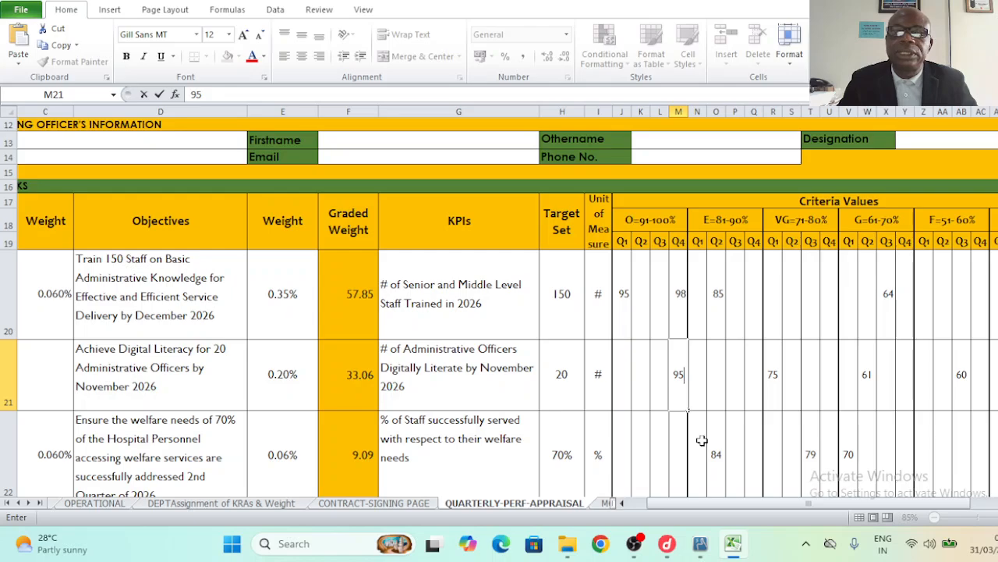
{"action": "left_click", "coordinate": [631, 455]}
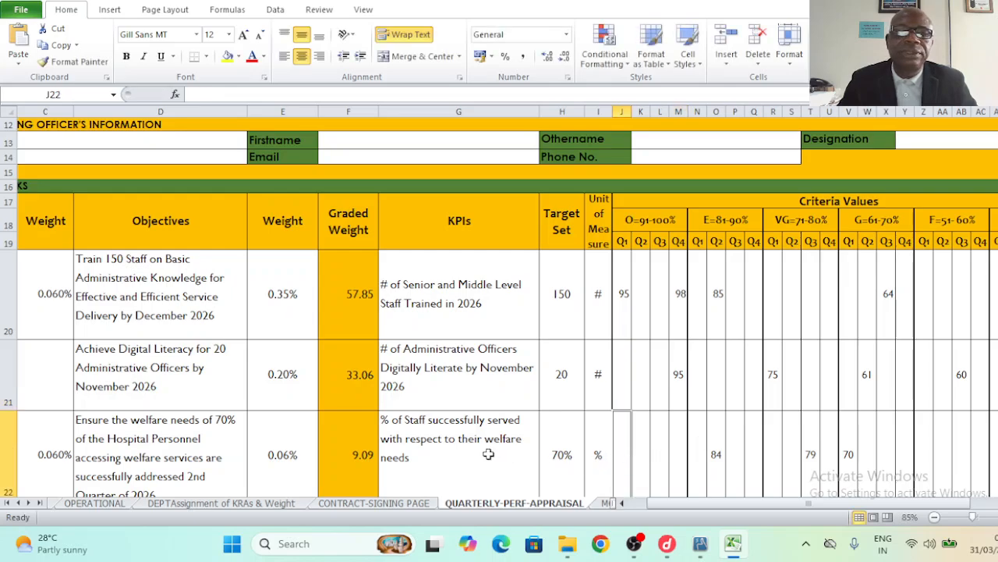
- Give the welfare KPI a Q4 score of 87 under E=81-90%
{"action": "left_click", "coordinate": [488, 454]}
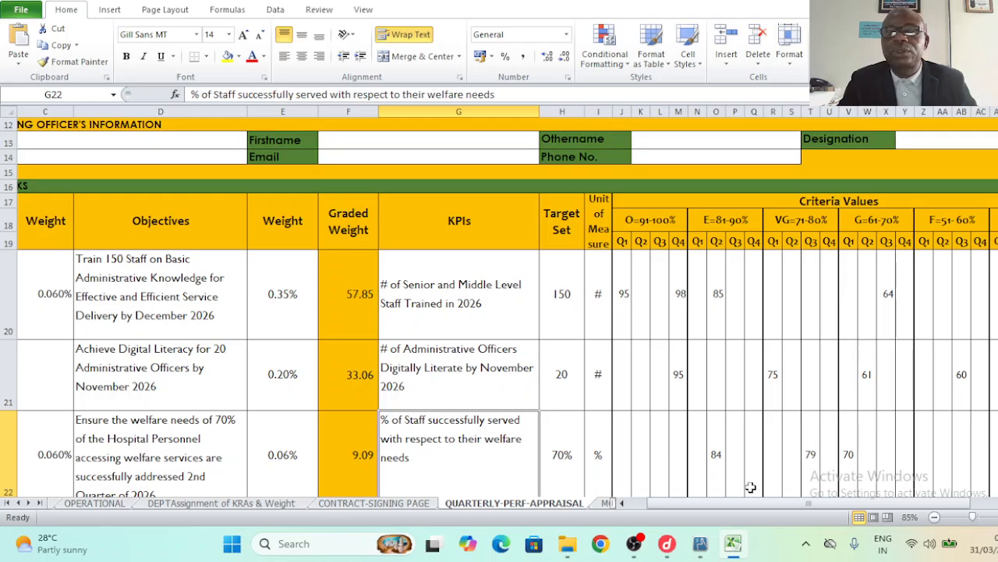
{"action": "left_click", "coordinate": [731, 223]}
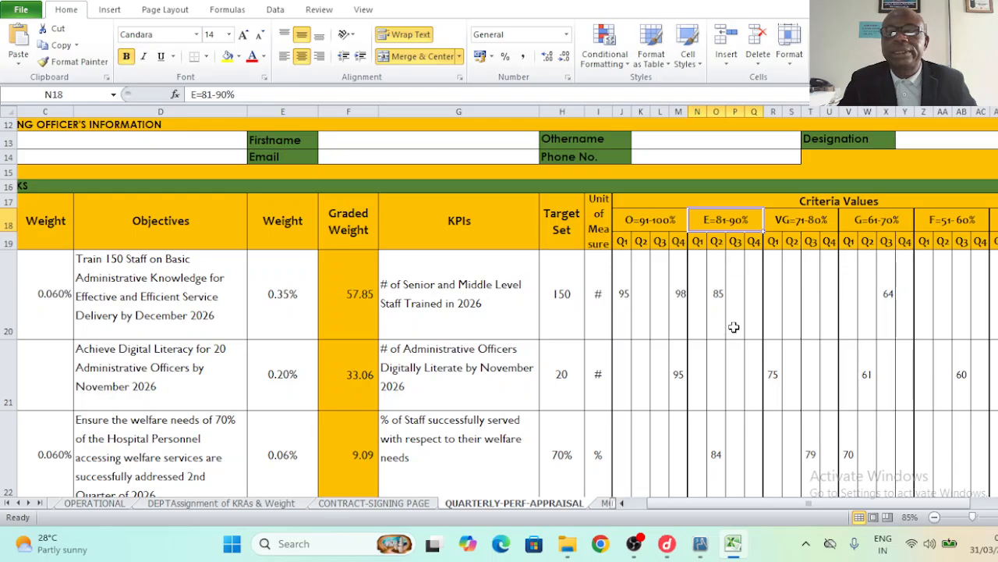
{"action": "left_click", "coordinate": [753, 244]}
{"action": "left_click", "coordinate": [747, 464]}
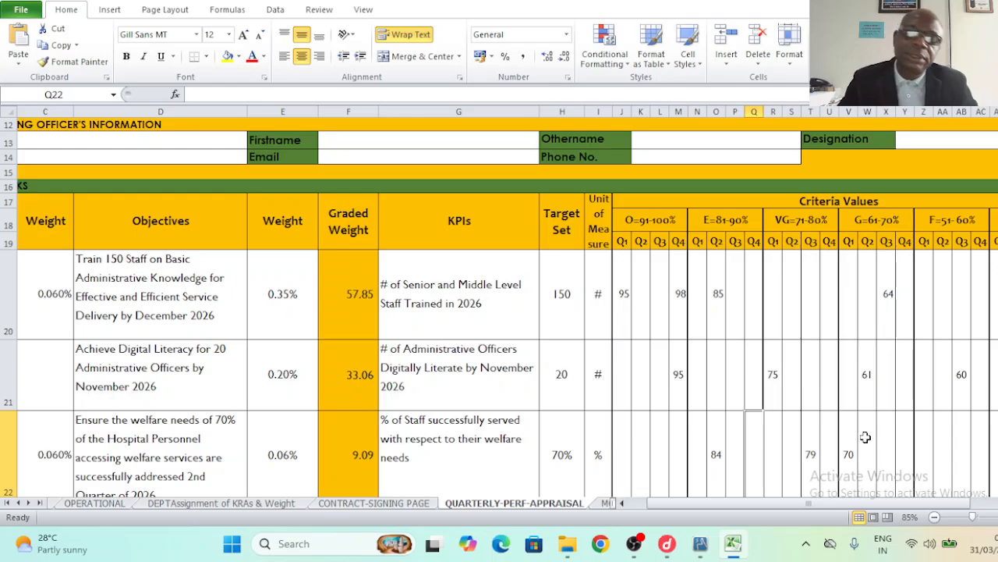
{"action": "type", "text": "87"}
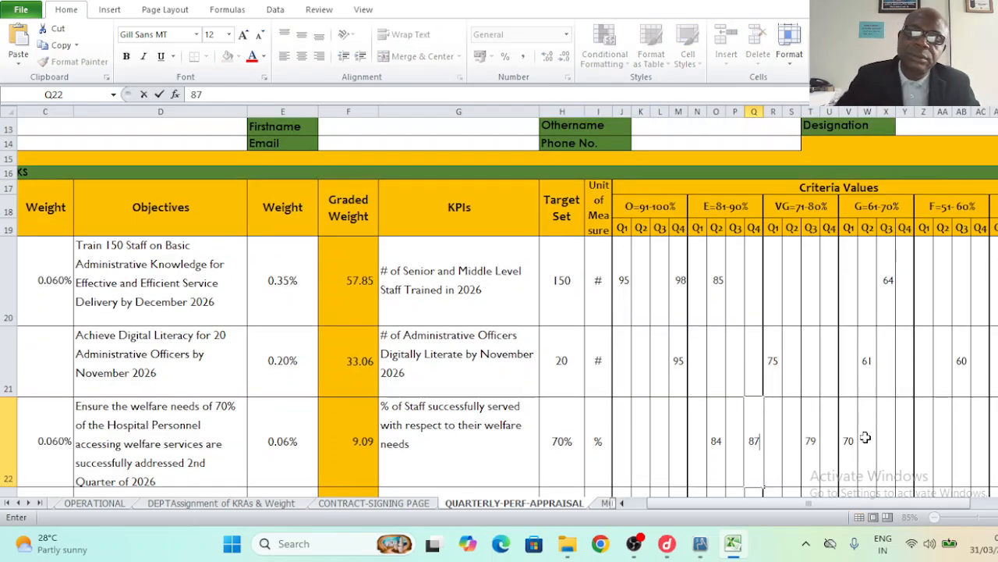
{"action": "left_click", "coordinate": [873, 450]}
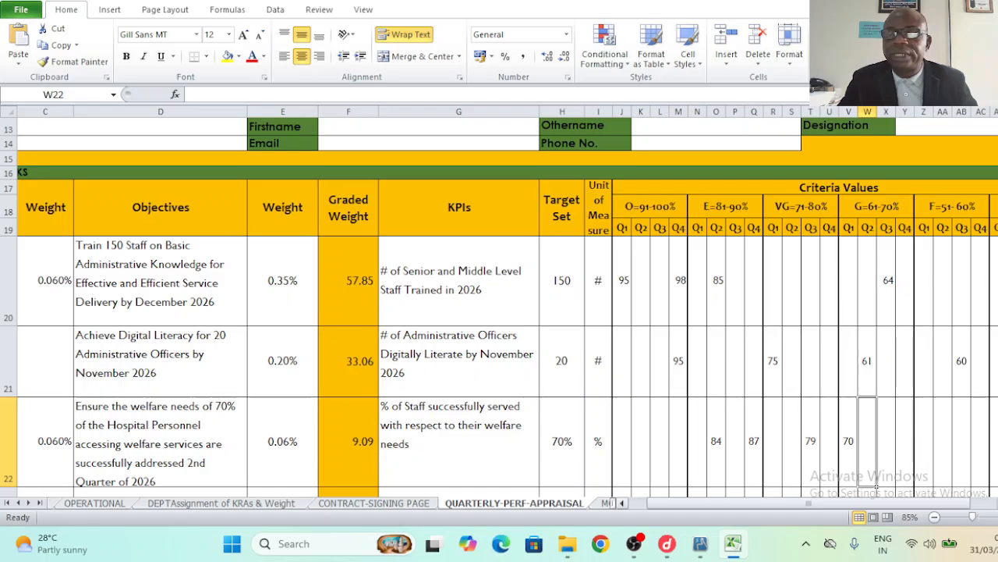
- Review the Q1 and Q2 raw score formulas and KPI scores at the right of the sheet
{"action": "scroll", "coordinate": [876, 485], "scroll_direction": "right", "scroll_amount": 3}
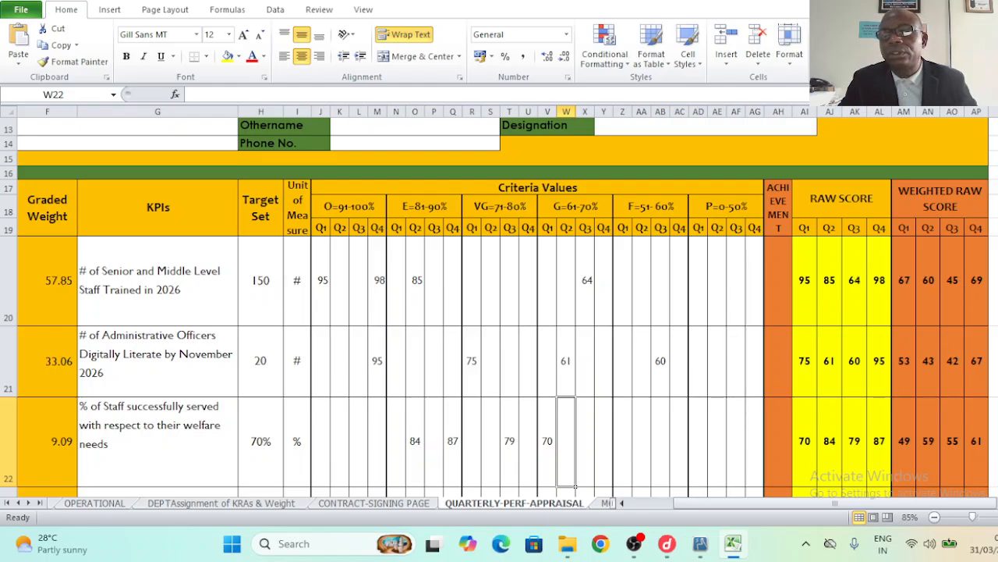
{"action": "scroll", "coordinate": [500, 304], "scroll_direction": "down", "scroll_amount": 1}
{"action": "left_click", "coordinate": [830, 316]}
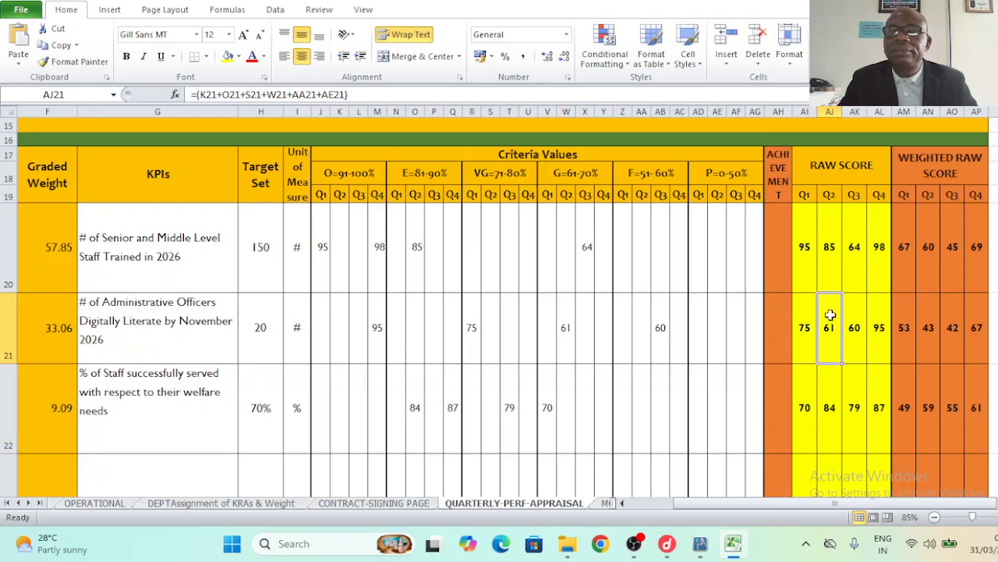
{"action": "left_click", "coordinate": [803, 234]}
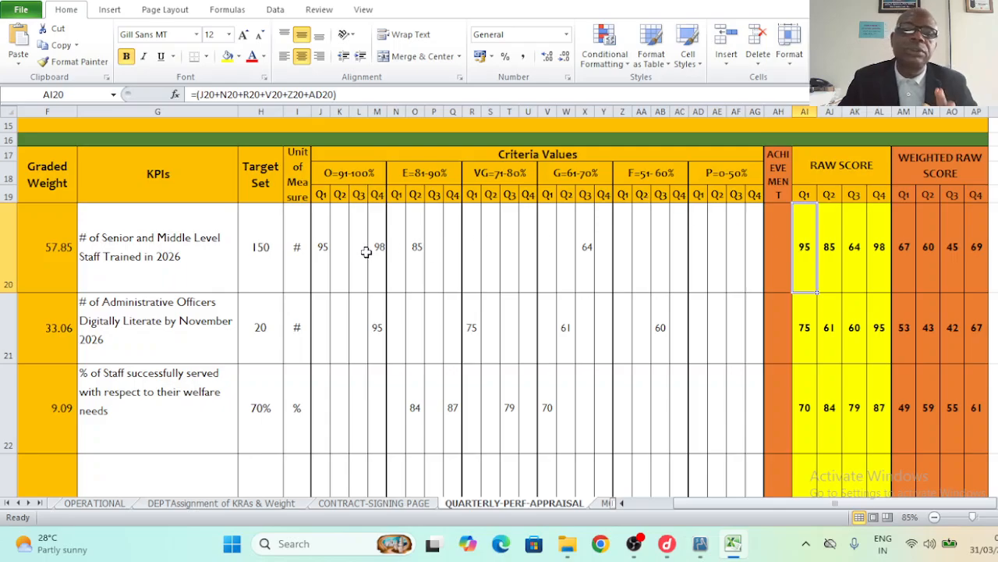
{"action": "left_click", "coordinate": [178, 253]}
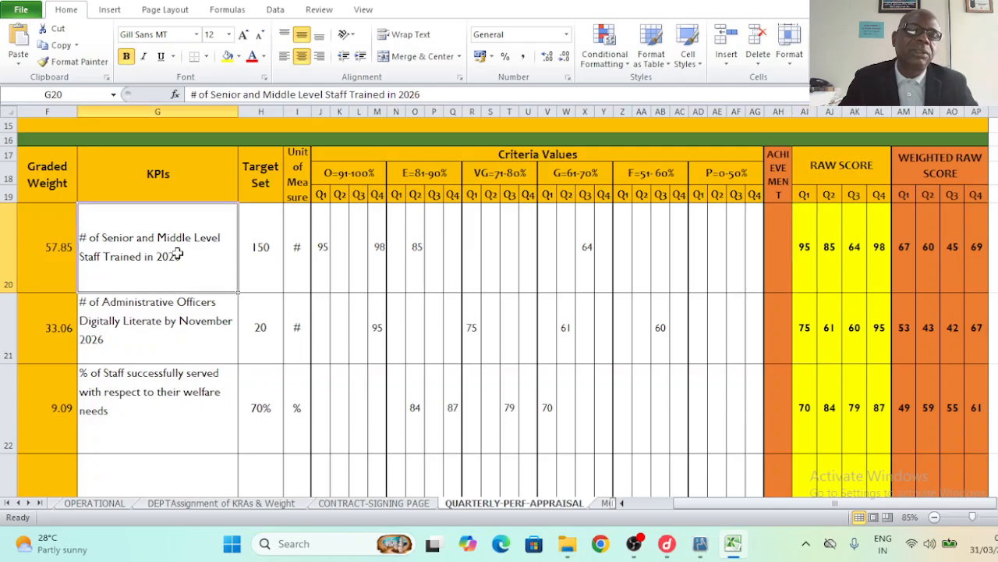
{"action": "left_click", "coordinate": [414, 272]}
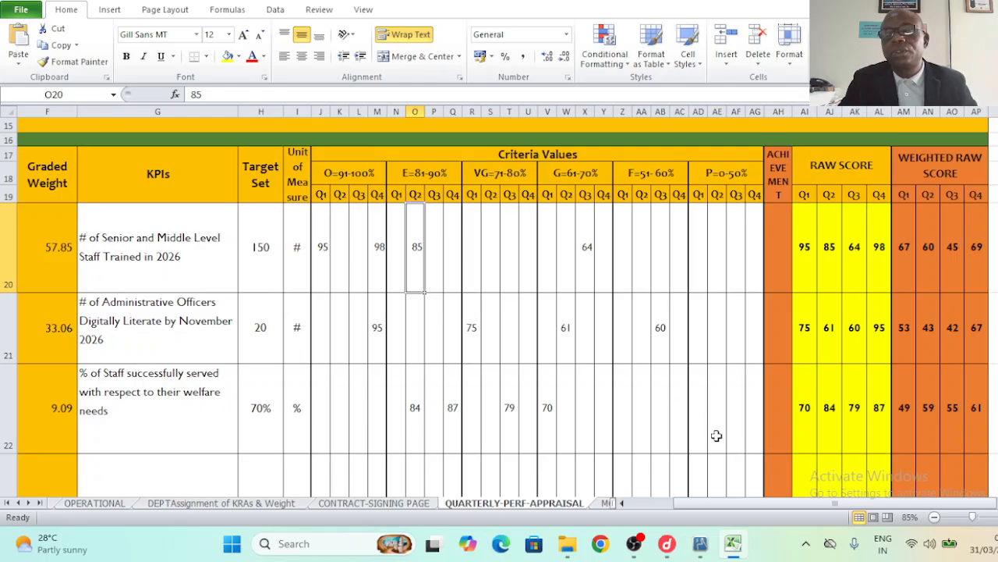
- Scroll down to the Section 5 Competencies rows and return to column A
{"action": "scroll", "coordinate": [499, 304], "scroll_direction": "down", "scroll_amount": 4}
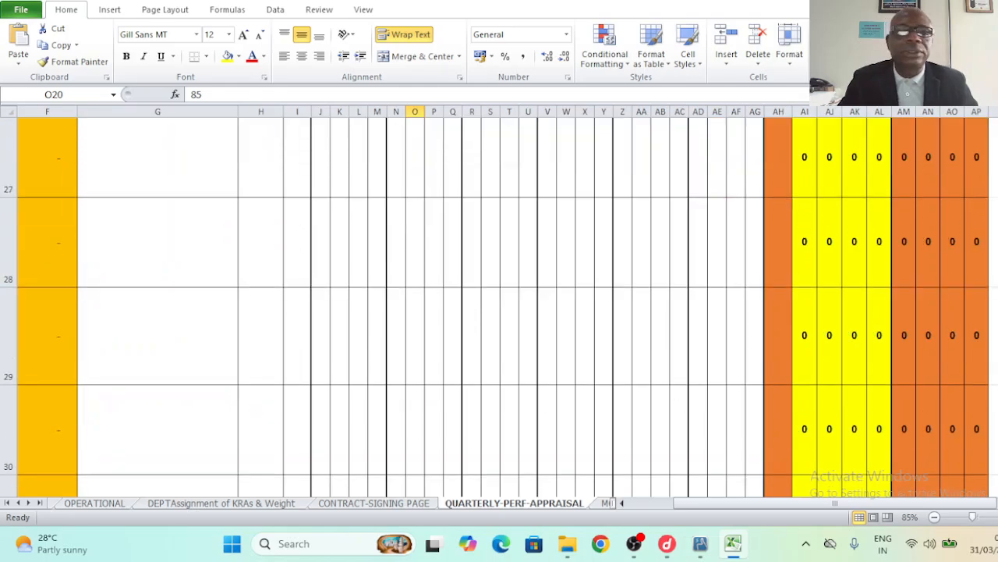
{"action": "scroll", "coordinate": [580, 464], "scroll_direction": "down", "scroll_amount": 2}
{"action": "left_click", "coordinate": [170, 445]}
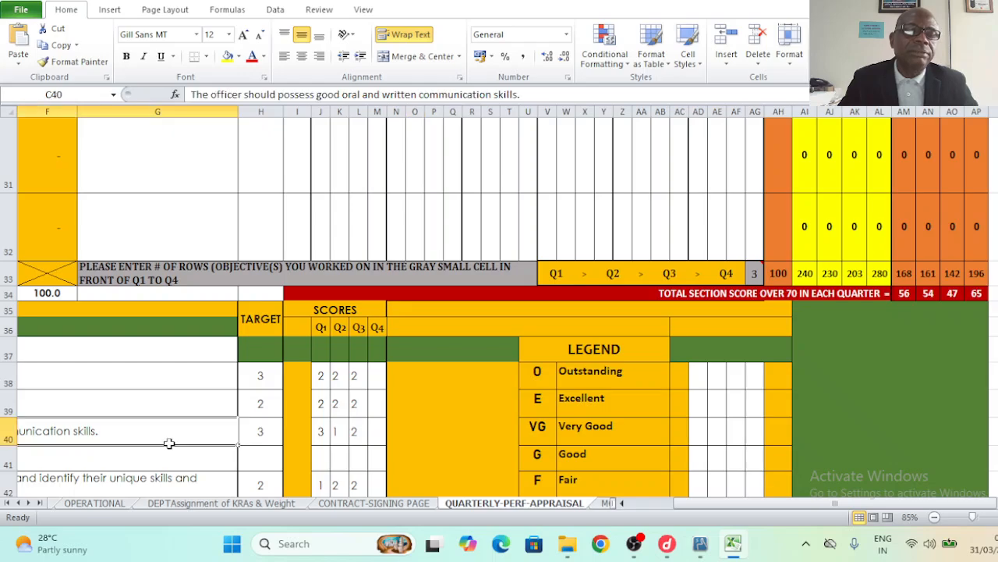
{"action": "key", "text": "Home"}
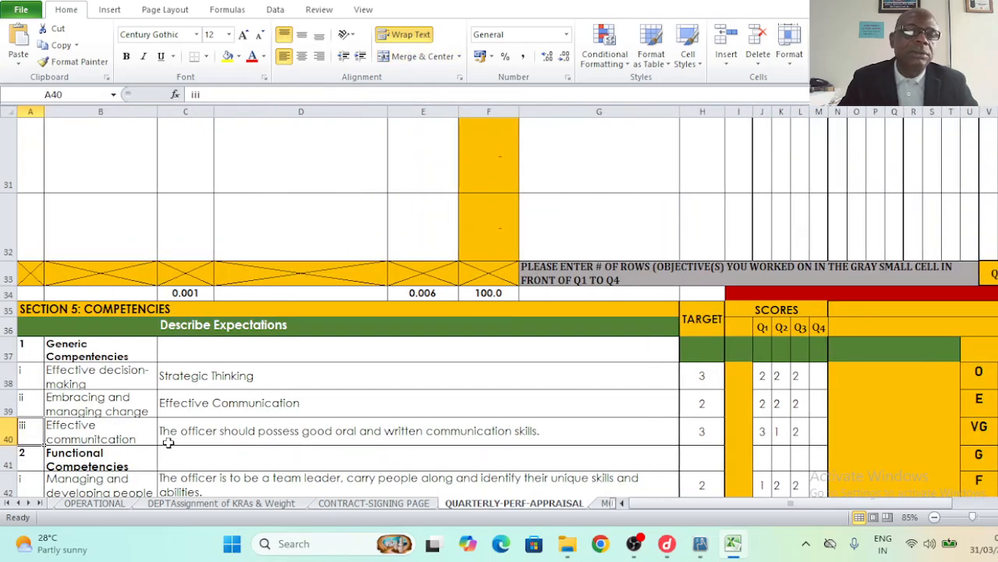
- Enter Q4 competency scores 3, 2, 1, 1 and 1, from Strategic Thinking through Drive Results
{"action": "left_click", "coordinate": [100, 343]}
{"action": "left_click", "coordinate": [275, 383]}
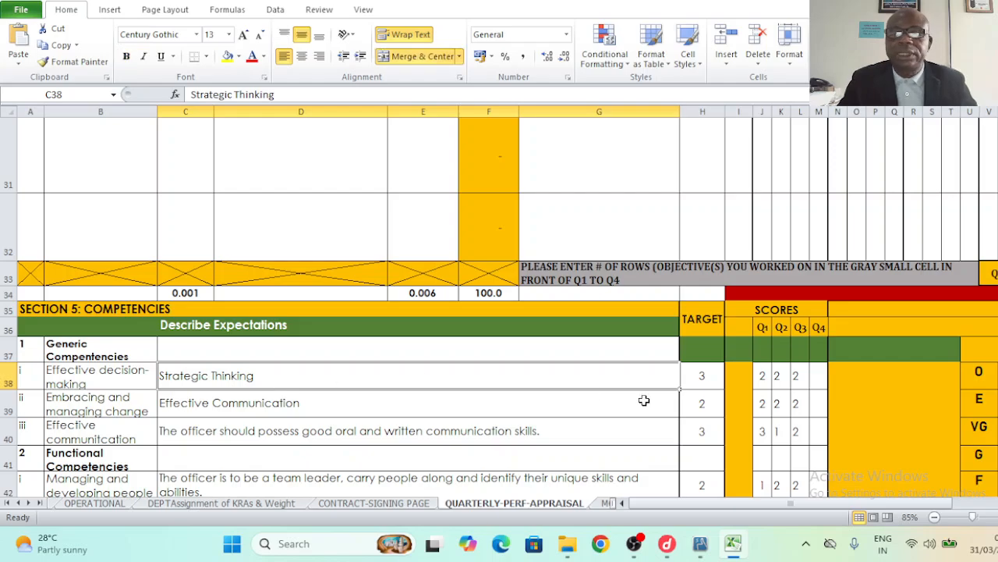
{"action": "left_click", "coordinate": [821, 382]}
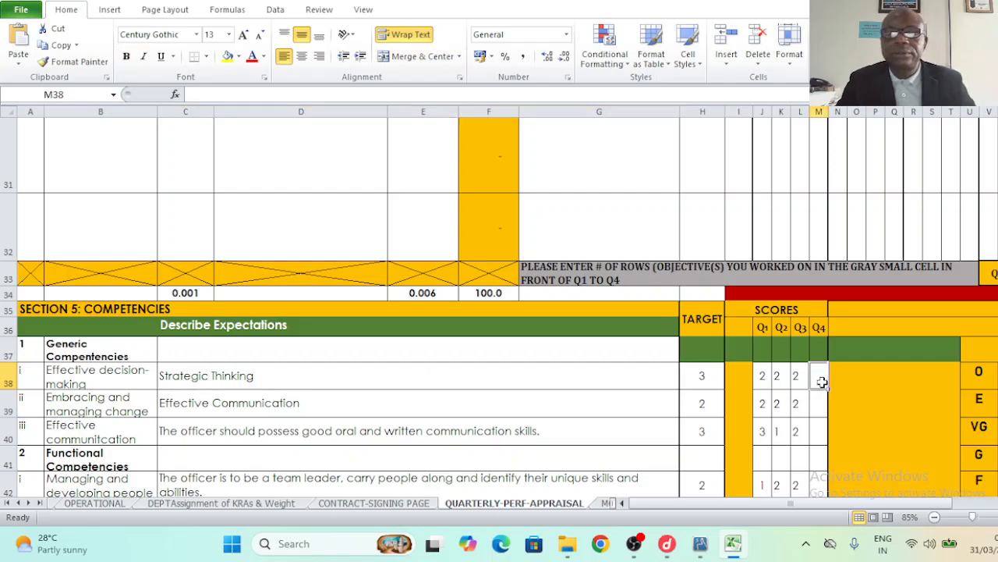
{"action": "type", "text": "3"}
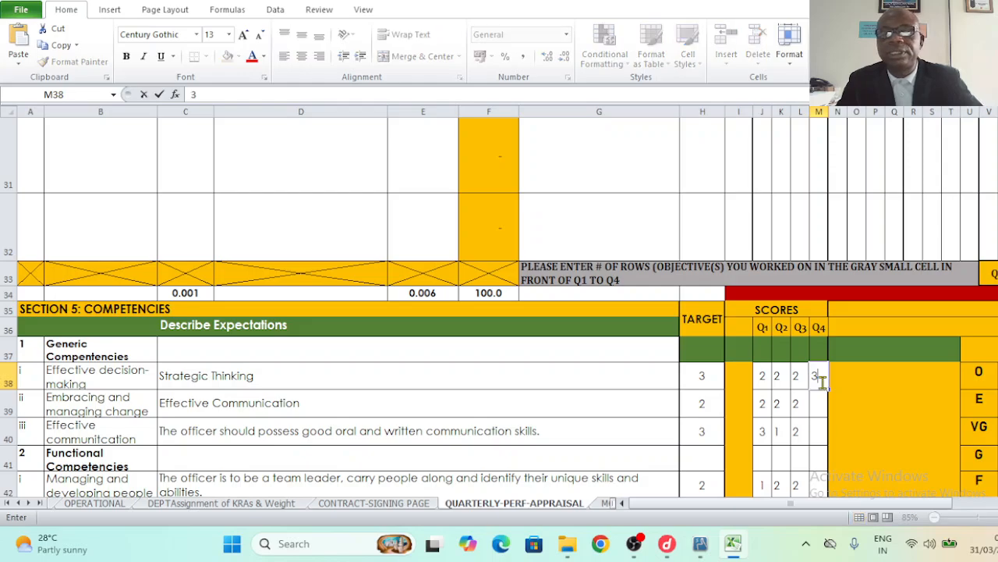
{"action": "left_click", "coordinate": [821, 404]}
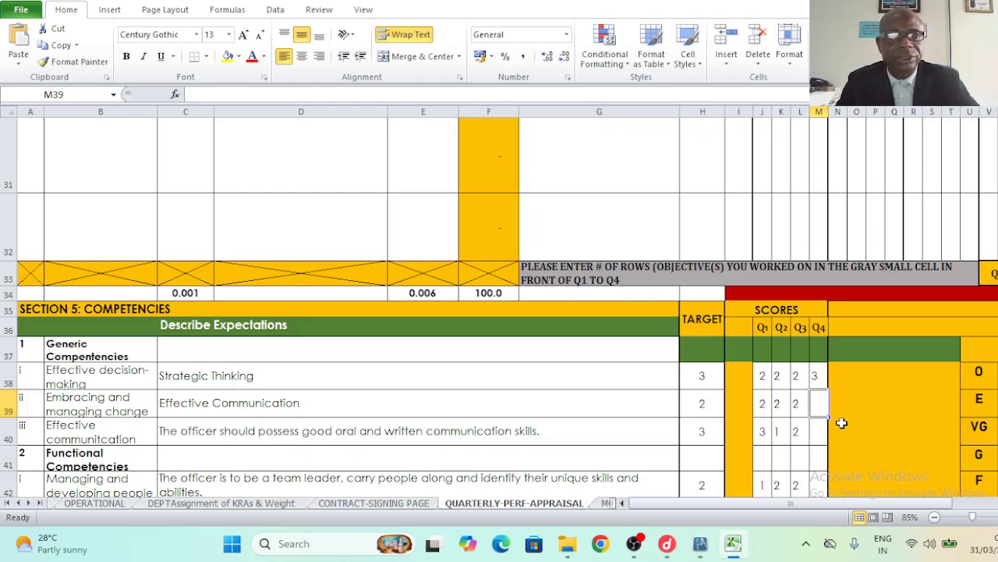
{"action": "type", "text": "2"}
{"action": "left_click", "coordinate": [815, 432]}
{"action": "type", "text": "1"}
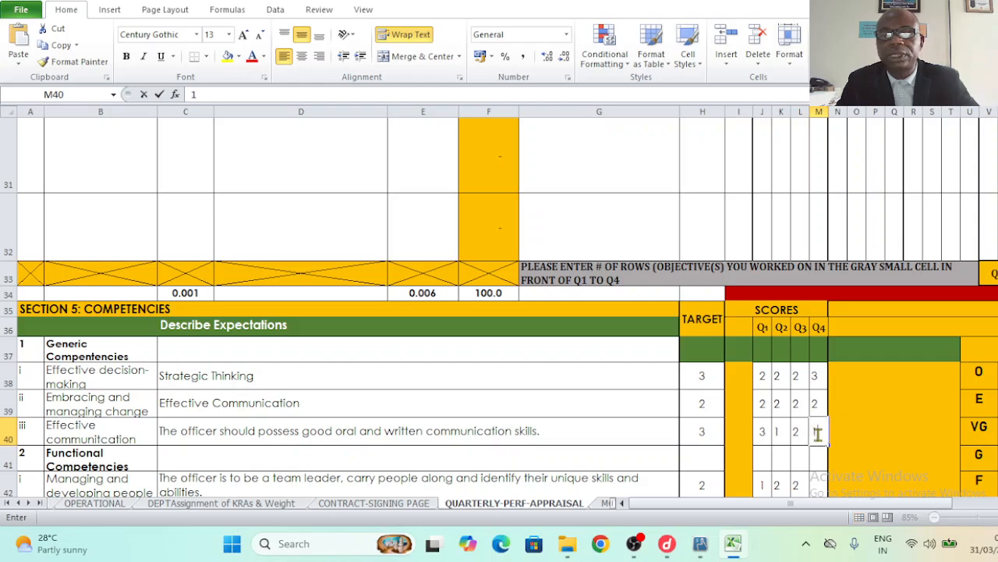
{"action": "left_click", "coordinate": [824, 487]}
{"action": "type", "text": "1"}
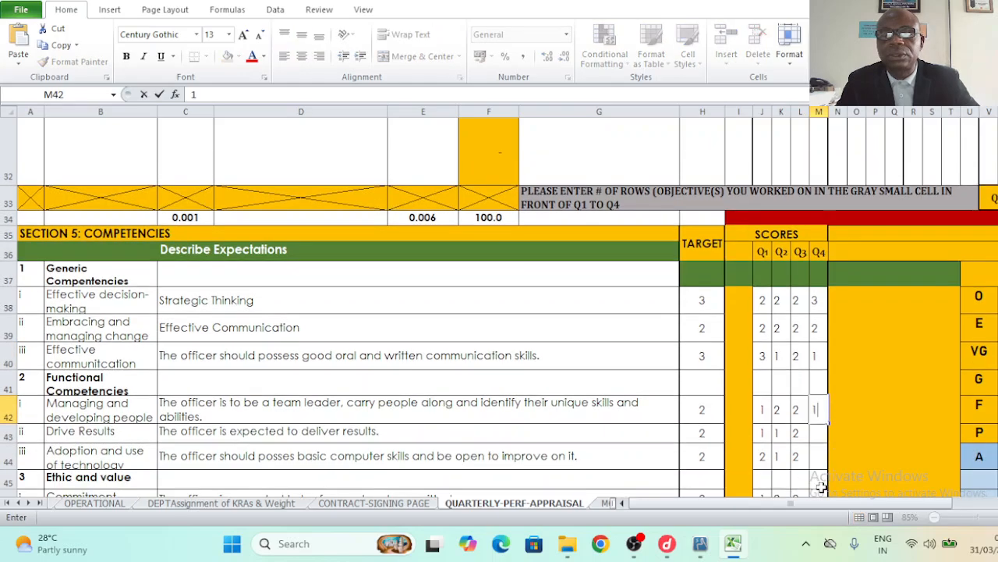
{"action": "left_click", "coordinate": [816, 436]}
{"action": "type", "text": "1"}
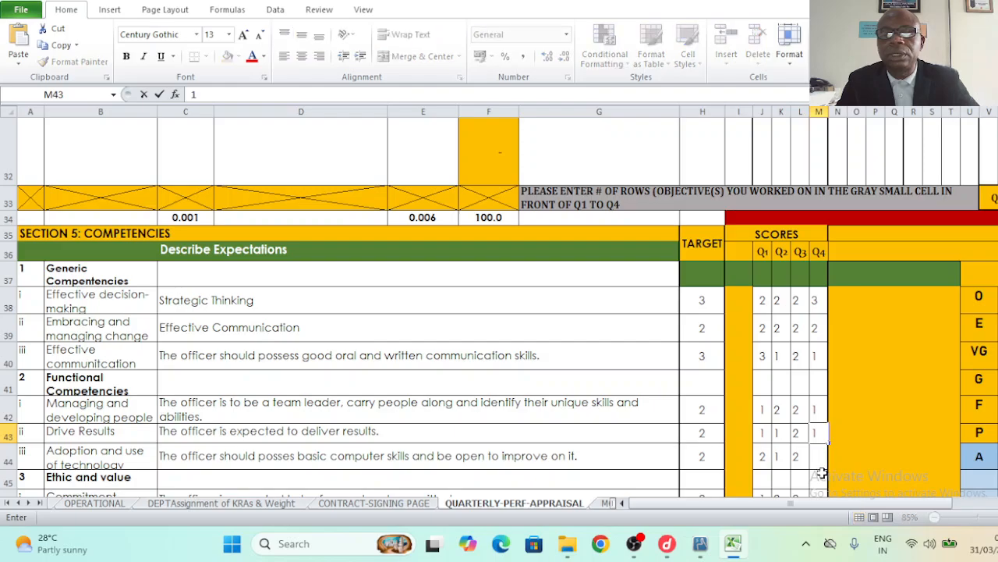
- Score Technology Adoption, Commitment, Integrity and Inclusiveness 2 each for Q4, bringing competencies to 16
{"action": "left_click", "coordinate": [817, 457]}
{"action": "type", "text": "2"}
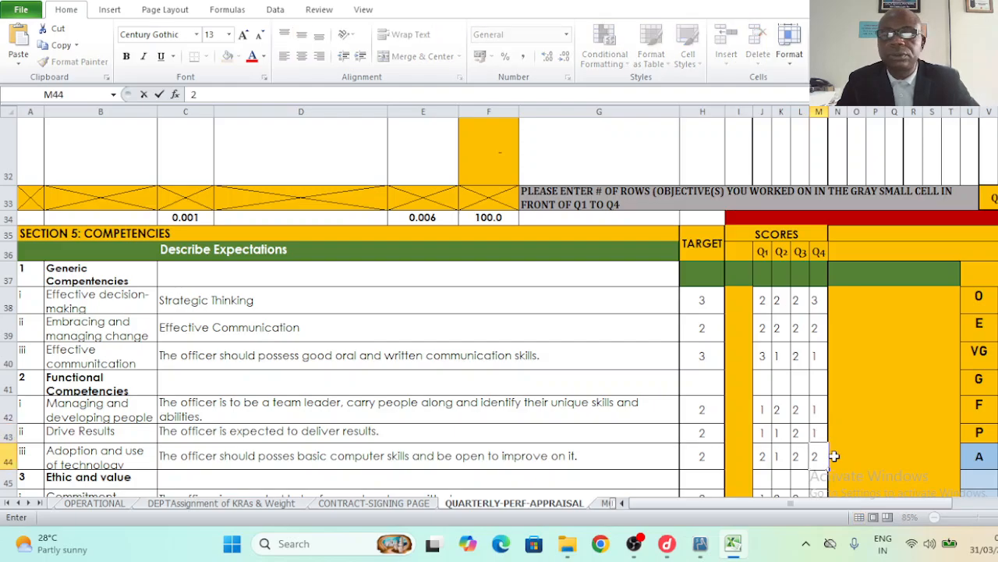
{"action": "scroll", "coordinate": [499, 312], "scroll_direction": "down", "scroll_amount": 1}
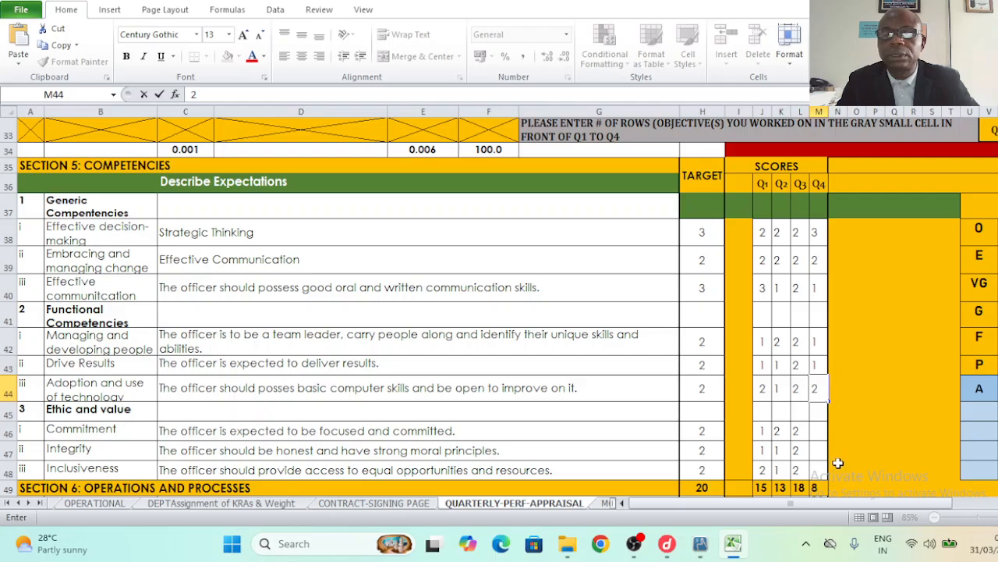
{"action": "left_click", "coordinate": [813, 433]}
{"action": "type", "text": "2"}
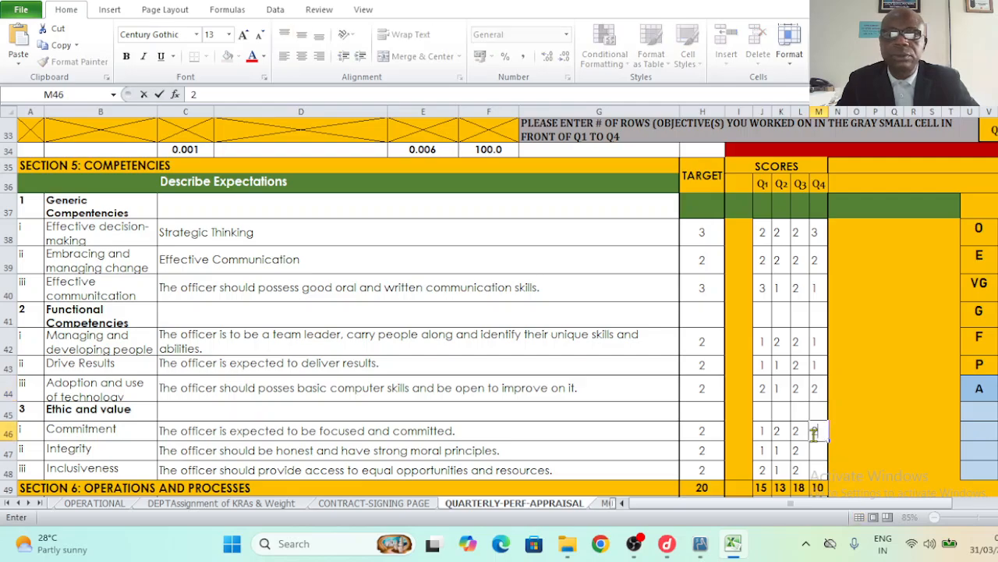
{"action": "left_click", "coordinate": [813, 452]}
{"action": "type", "text": "2"}
{"action": "left_click", "coordinate": [816, 470]}
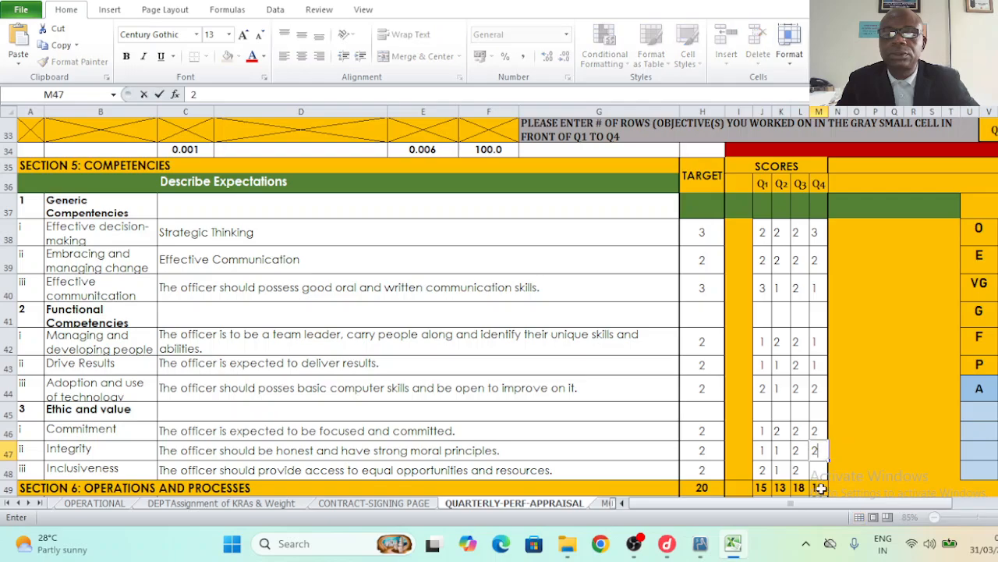
{"action": "type", "text": "2"}
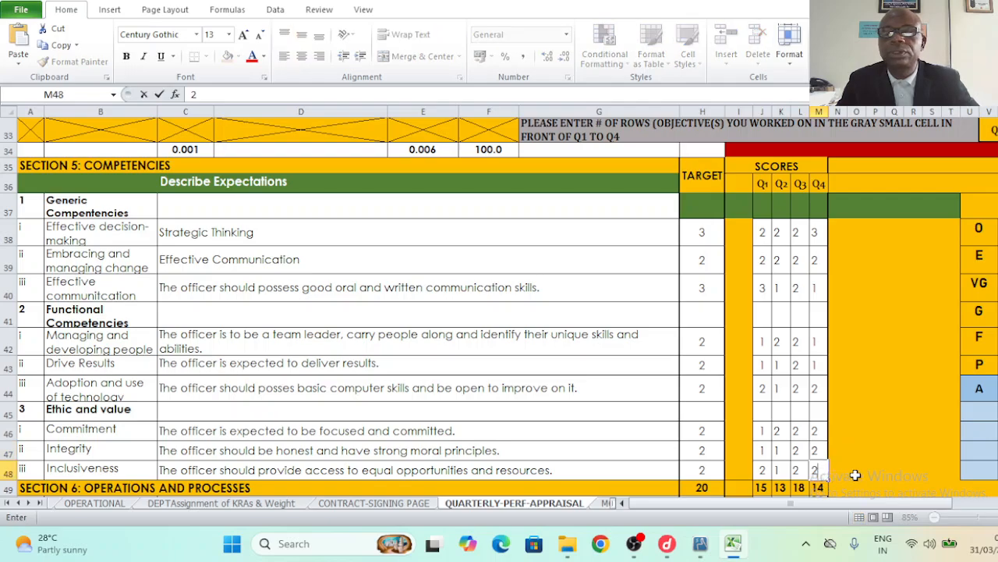
{"action": "left_click", "coordinate": [894, 471]}
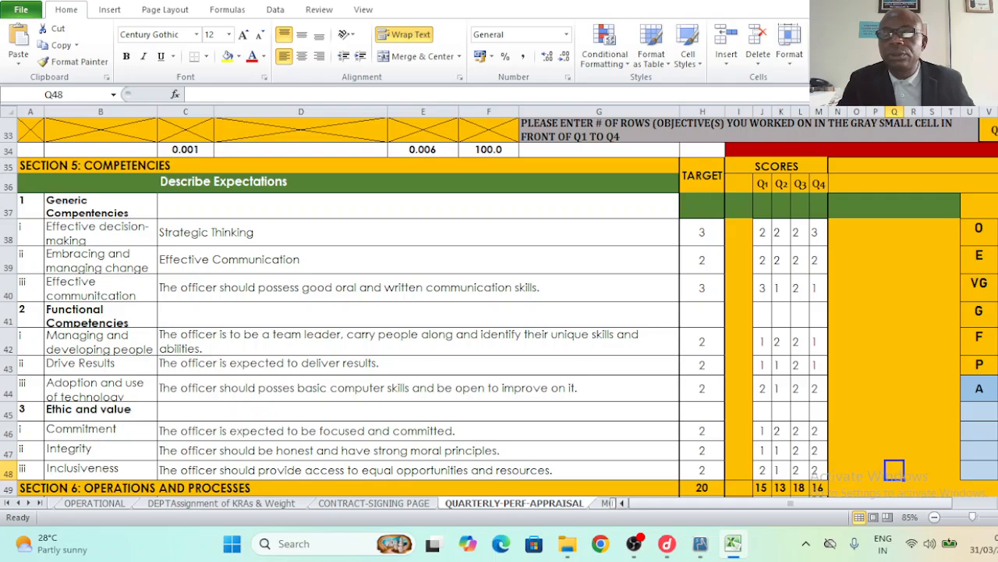
- Enter Q4 operations scores 3, 1 and 1 in M50–M52 for punctuality, turnaround and innovation
{"action": "scroll", "coordinate": [500, 307], "scroll_direction": "down", "scroll_amount": 2}
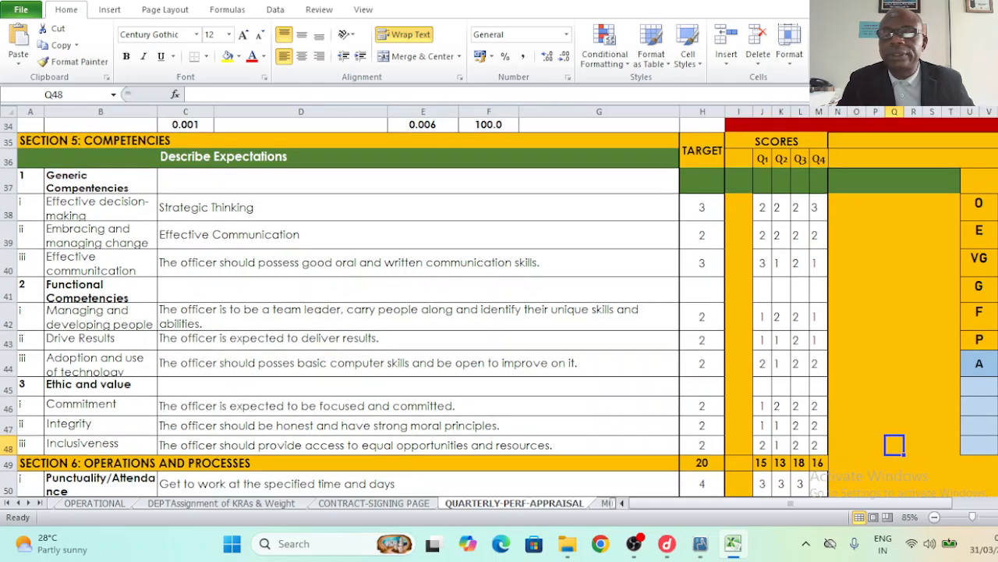
{"action": "scroll", "coordinate": [500, 307], "scroll_direction": "down", "scroll_amount": 1}
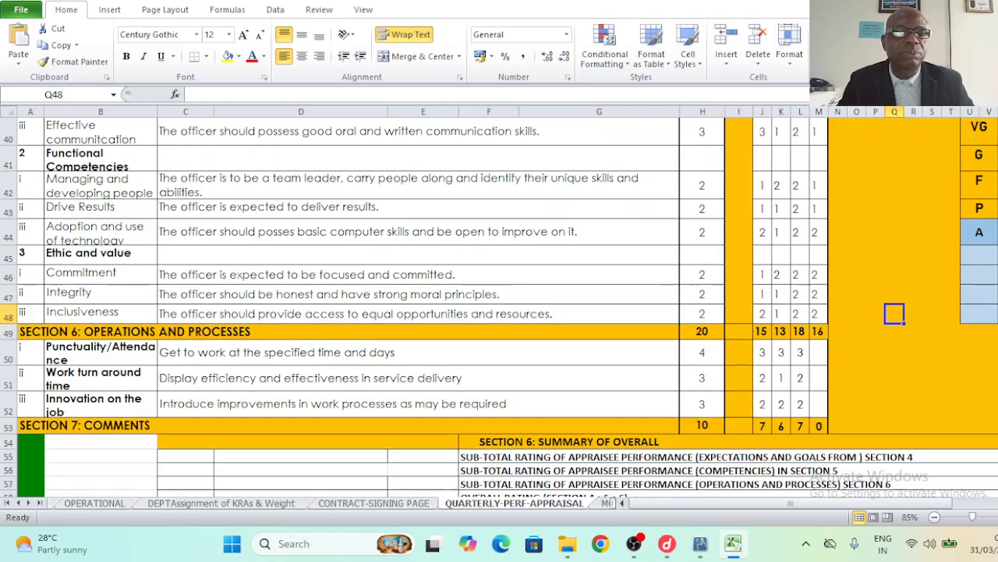
{"action": "left_click", "coordinate": [816, 358]}
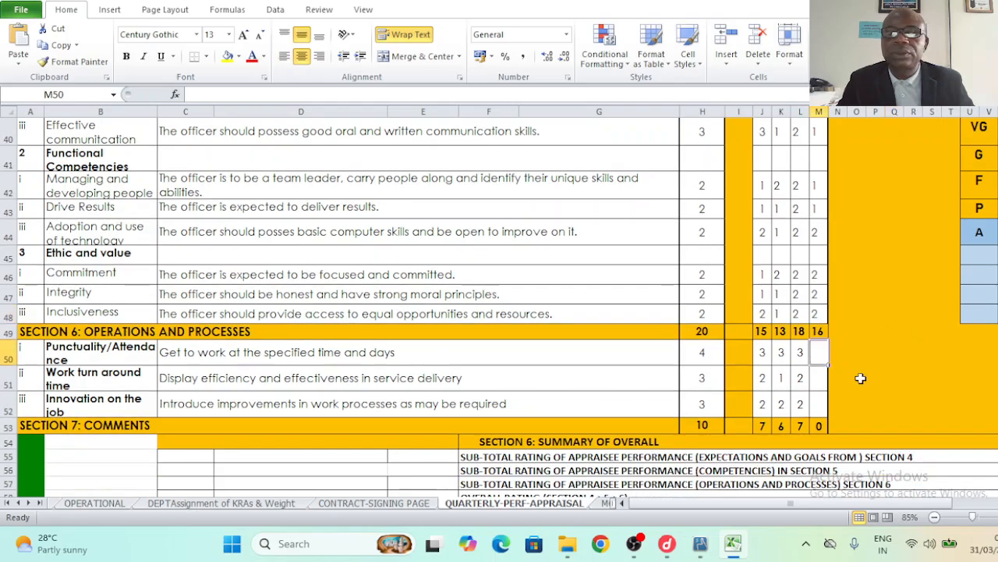
{"action": "type", "text": "3"}
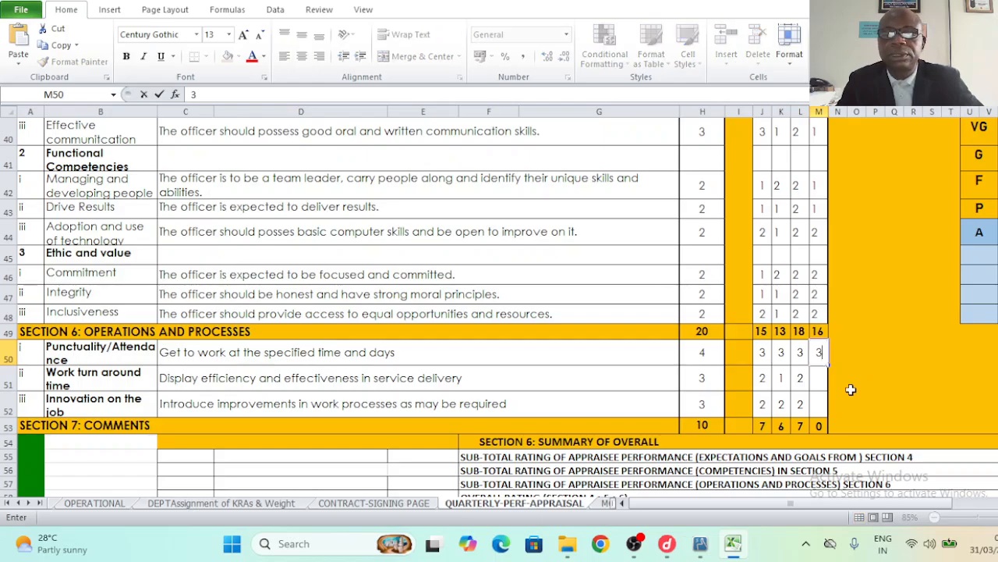
{"action": "left_click", "coordinate": [816, 382]}
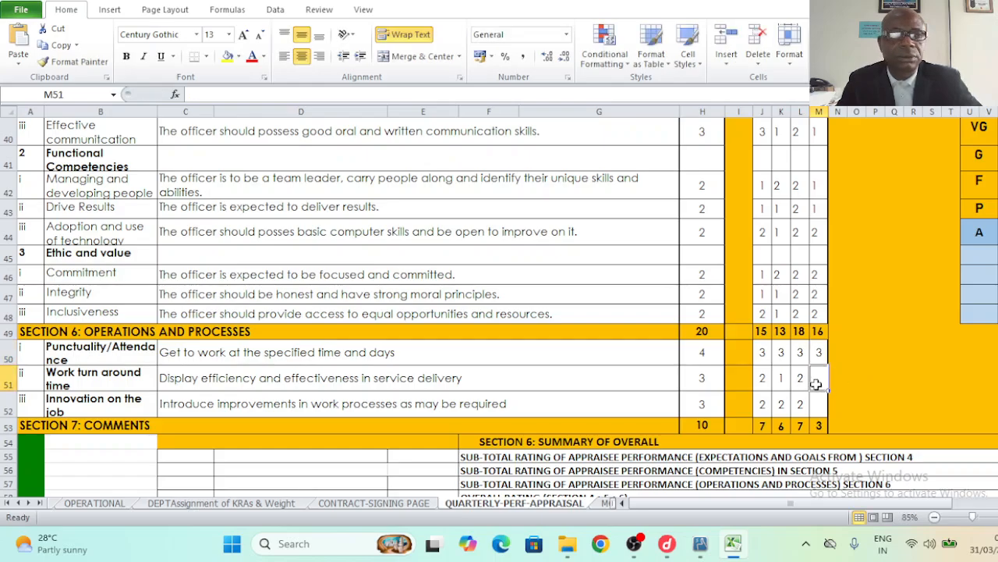
{"action": "type", "text": "1"}
{"action": "left_click", "coordinate": [818, 406]}
{"action": "type", "text": "1"}
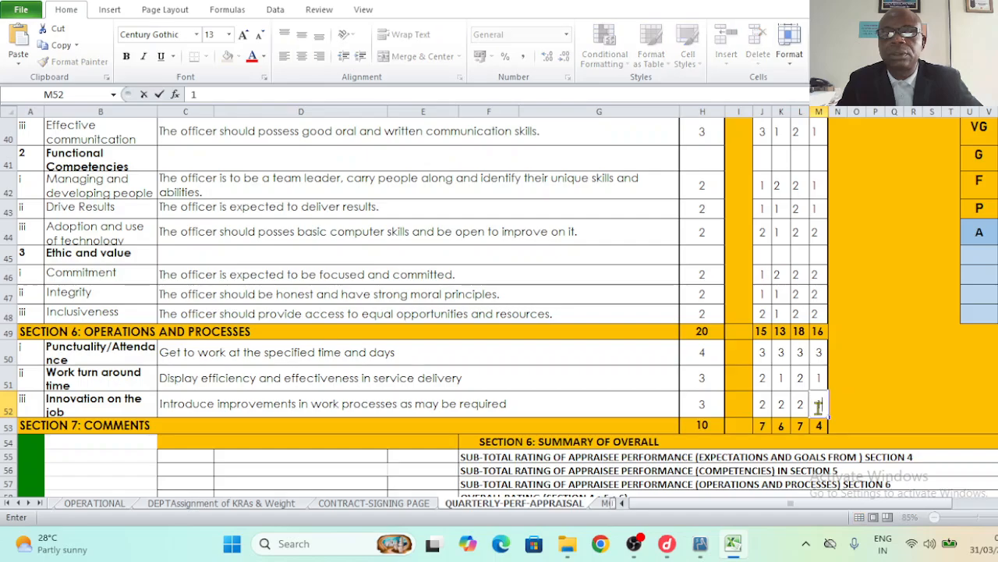
{"action": "left_click", "coordinate": [873, 405]}
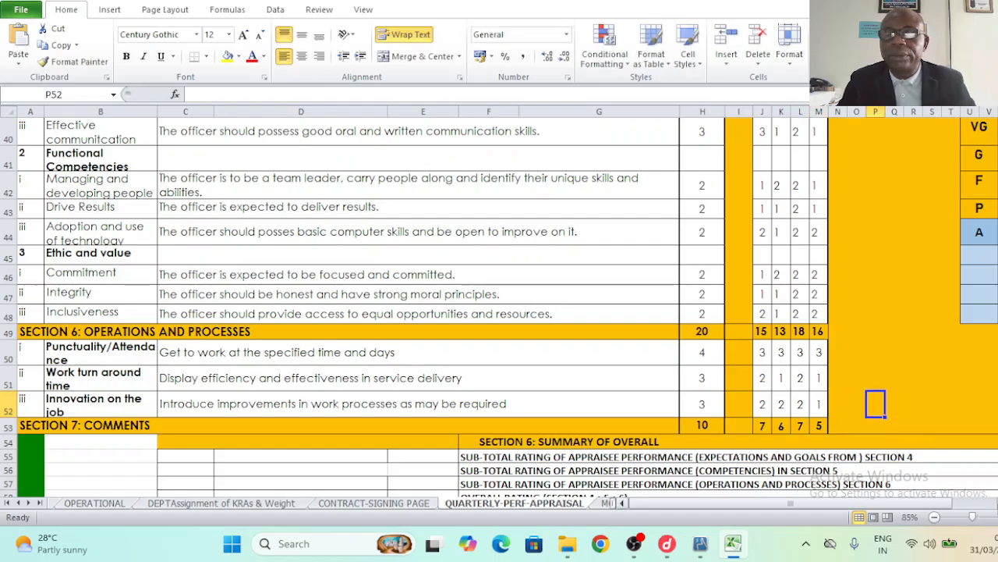
- Format the Q2 EMPS aggregate in AH46 as Number with one decimal, showing 14.5
{"action": "scroll", "coordinate": [507, 304], "scroll_direction": "right", "scroll_amount": 5}
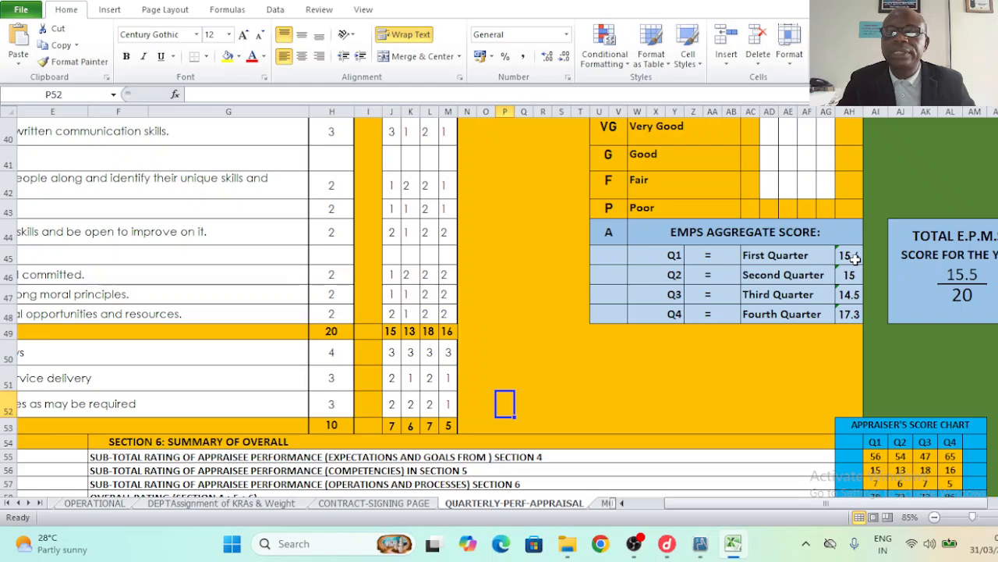
{"action": "left_click", "coordinate": [850, 256]}
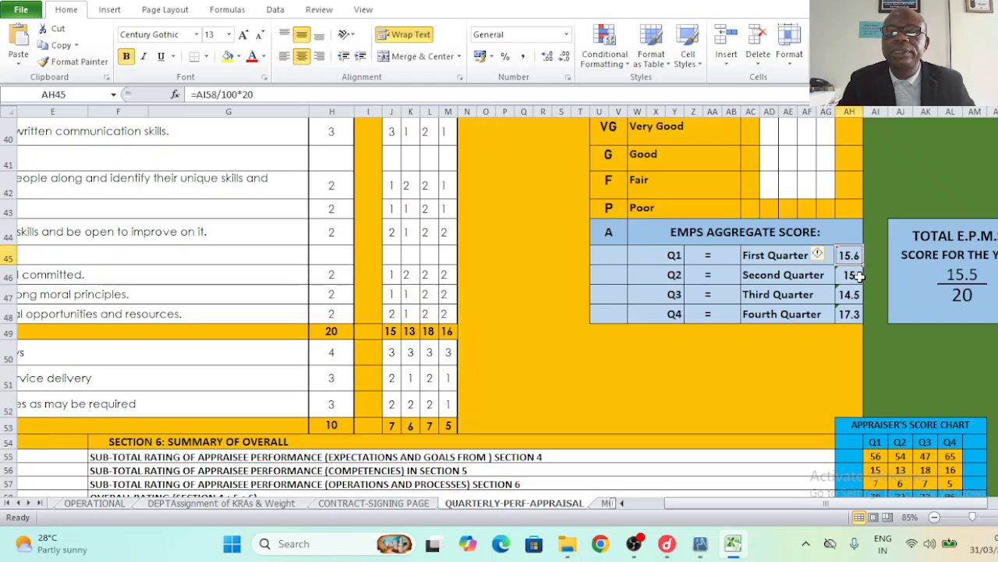
{"action": "left_click", "coordinate": [850, 276]}
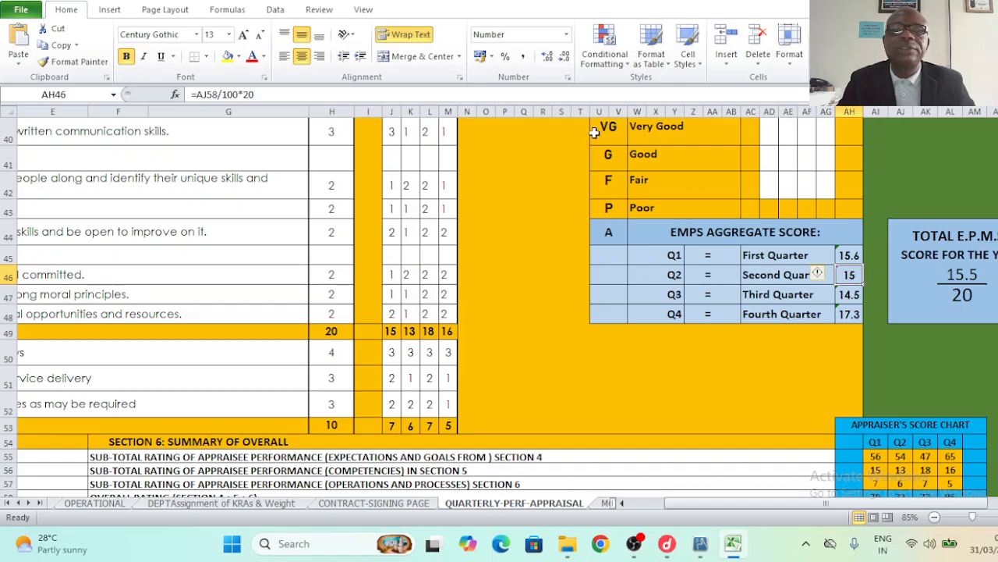
{"action": "left_click", "coordinate": [563, 58]}
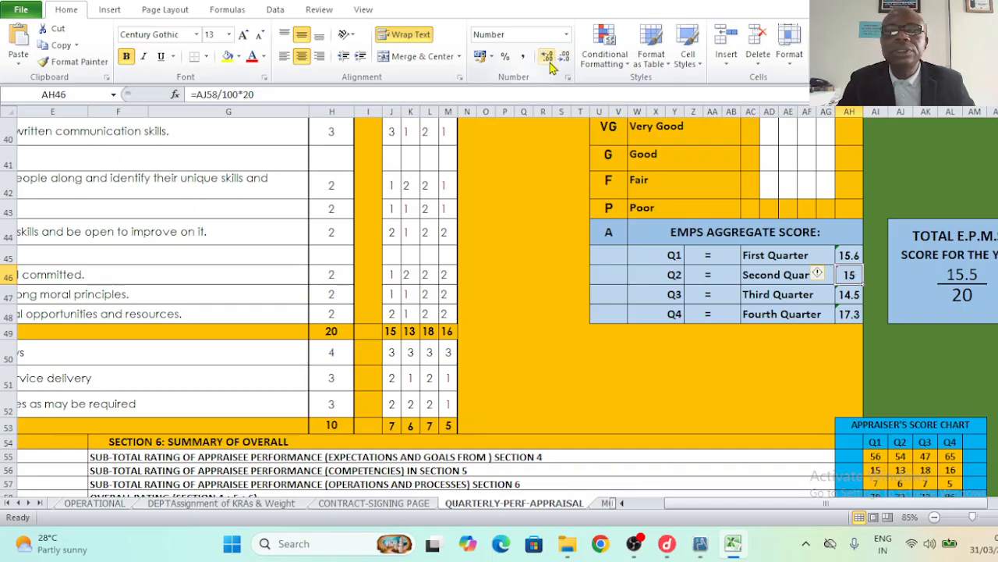
{"action": "left_click", "coordinate": [548, 56]}
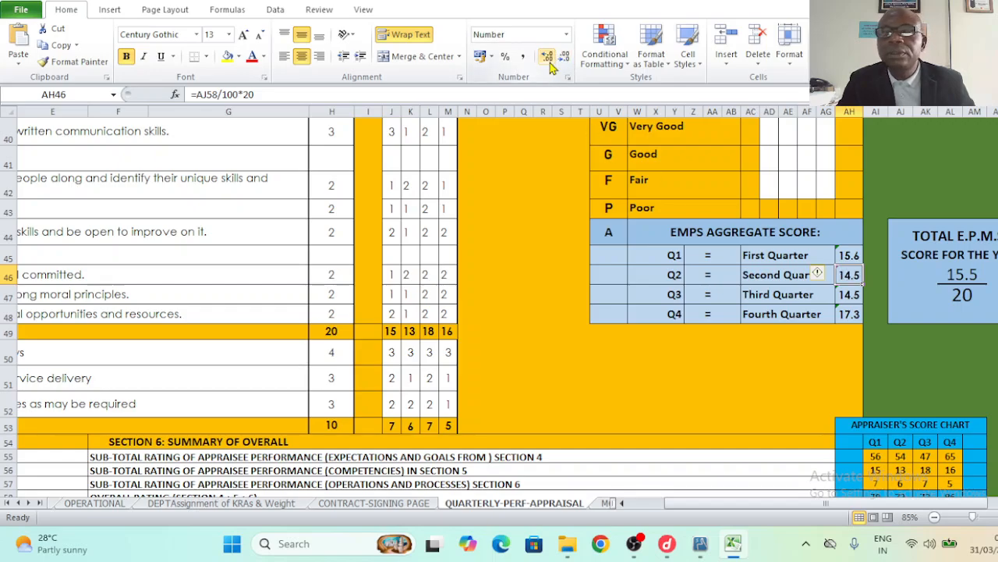
- Check the third-quarter aggregate score and scroll back to the left
{"action": "left_click", "coordinate": [855, 298]}
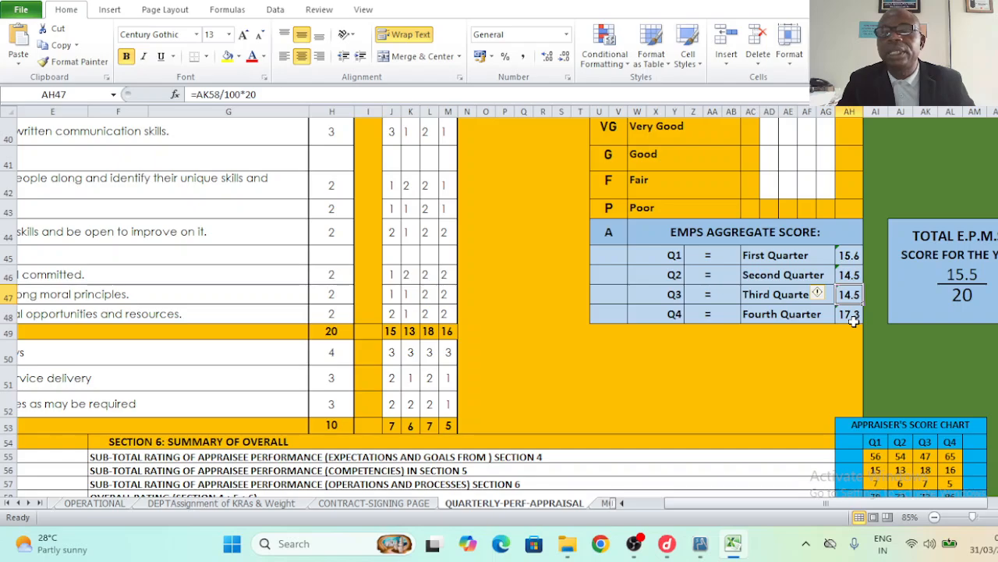
{"action": "left_click", "coordinate": [997, 503]}
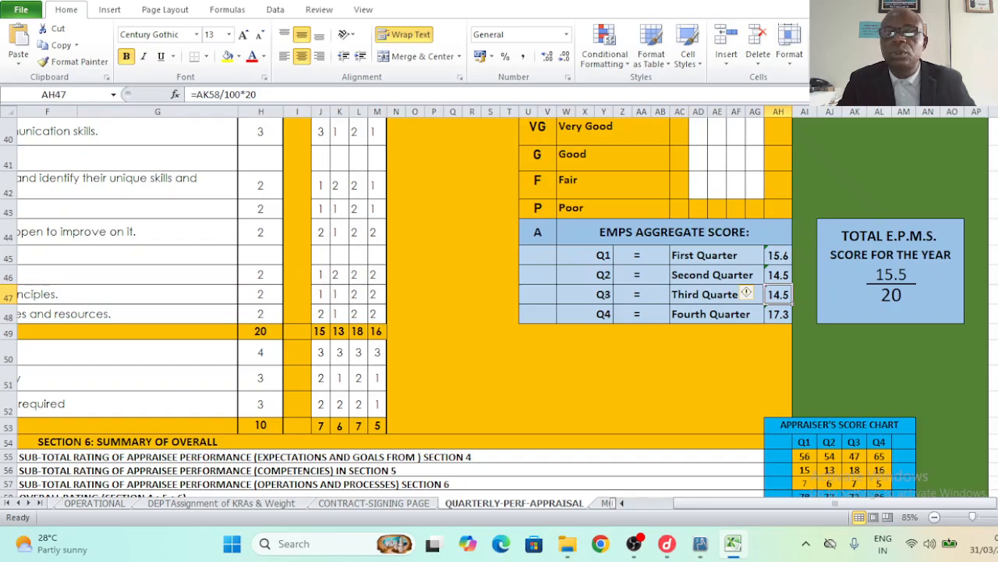
{"action": "left_click_drag", "start_coordinate": [959, 505], "coordinate": [874, 519]}
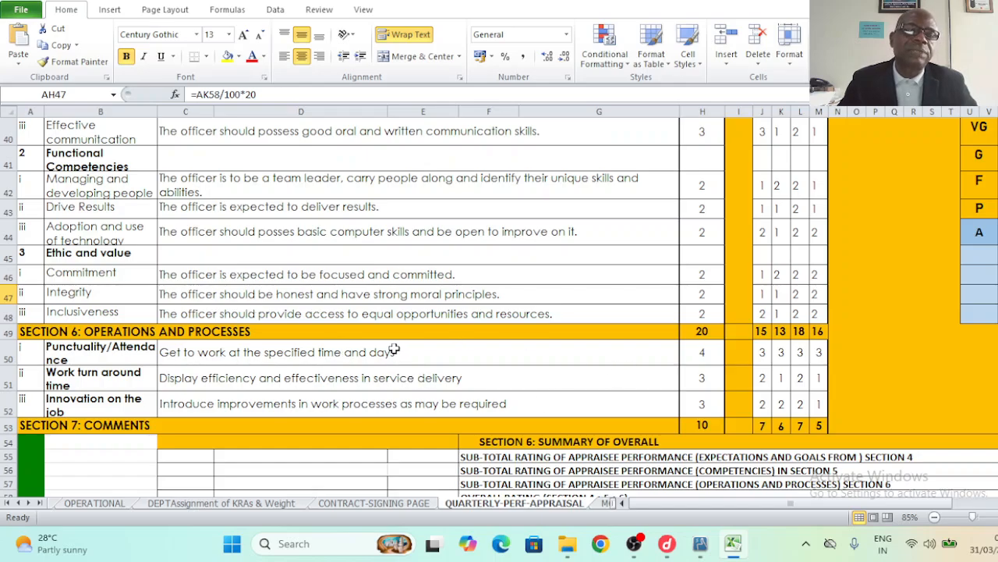
- Delete the extra crest picture below the signature rows
{"action": "left_click", "coordinate": [117, 231]}
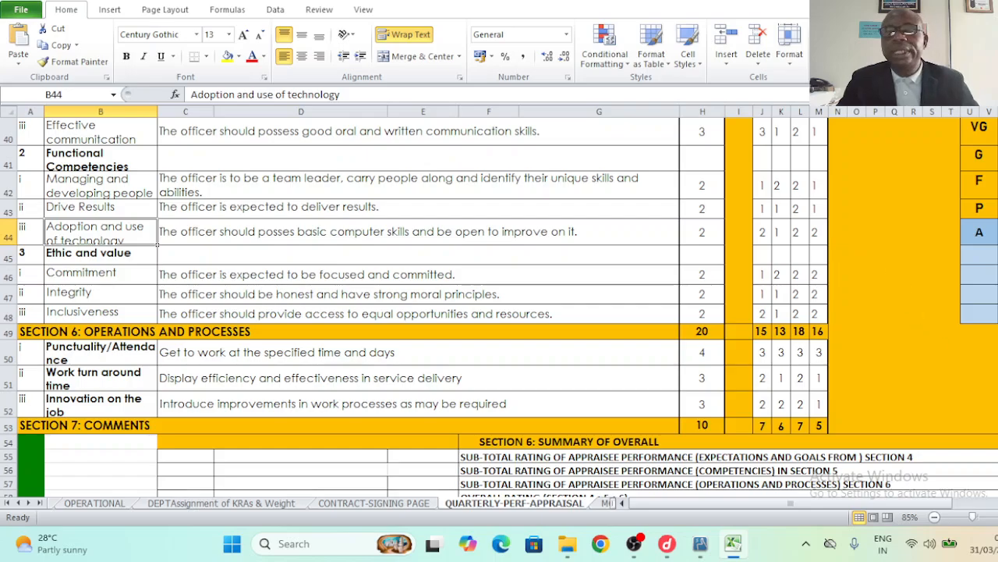
{"action": "scroll", "coordinate": [499, 307], "scroll_direction": "down", "scroll_amount": 3}
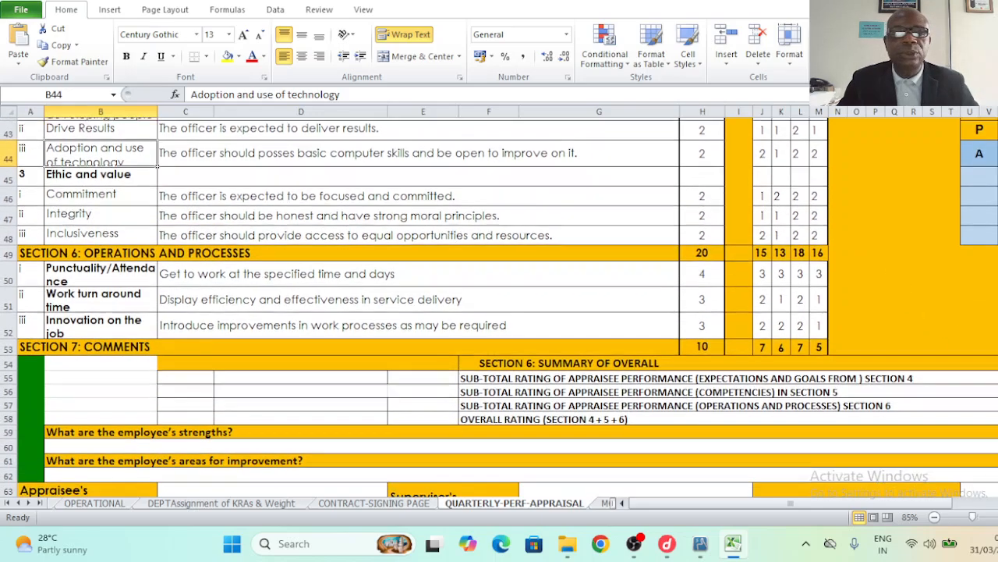
{"action": "scroll", "coordinate": [499, 308], "scroll_direction": "down", "scroll_amount": 2}
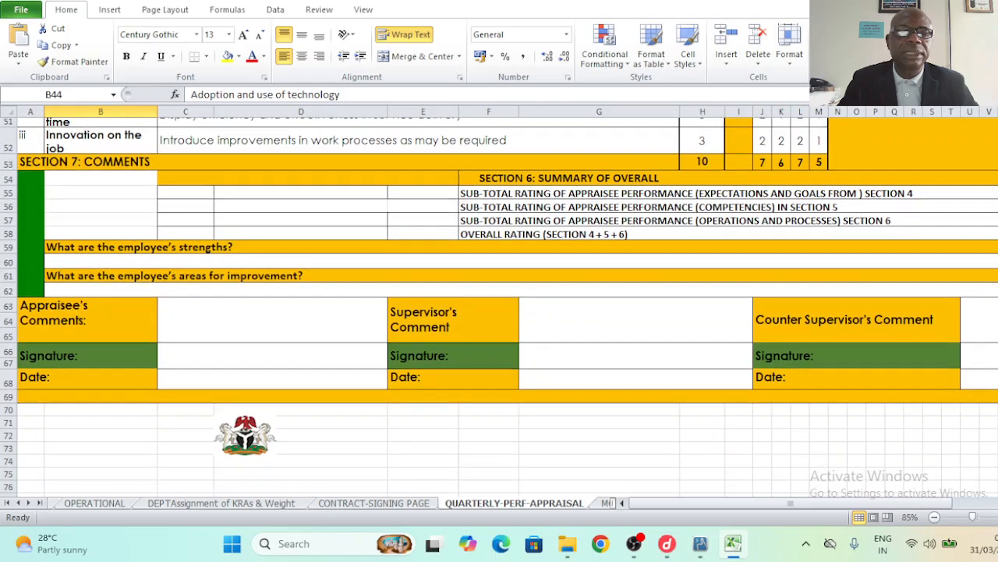
{"action": "scroll", "coordinate": [479, 361], "scroll_direction": "down", "scroll_amount": 1}
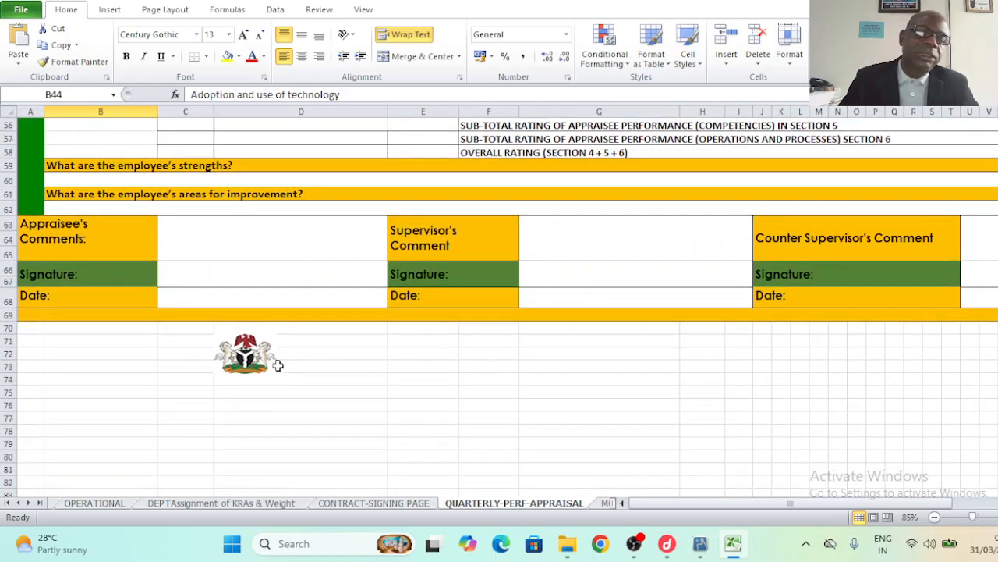
{"action": "left_click", "coordinate": [252, 352]}
{"action": "key", "text": "Delete"}
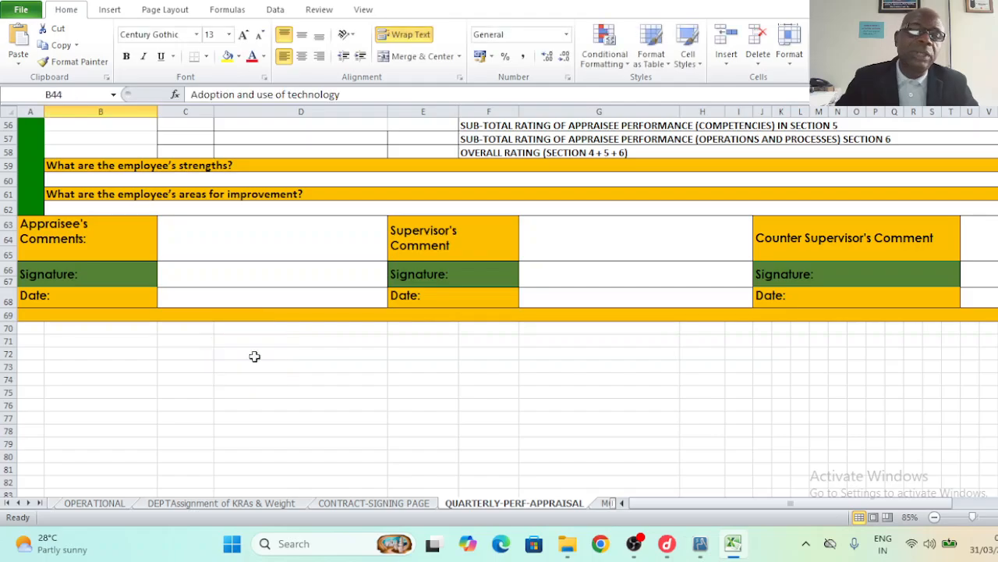
- Return to the top of the form and check the surname label and entry
{"action": "left_click_drag", "start_coordinate": [997, 411], "coordinate": [997, 168]}
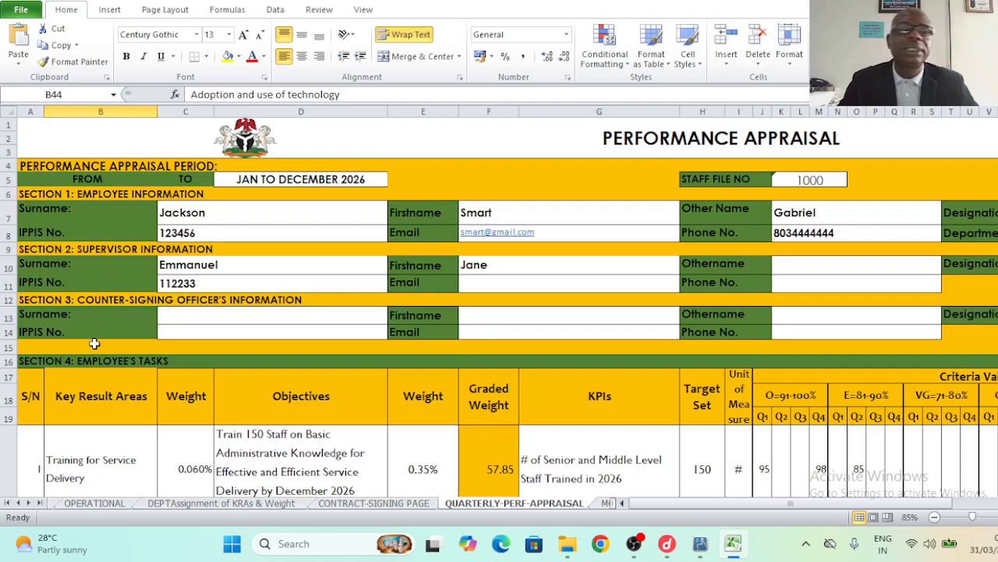
{"action": "left_click", "coordinate": [50, 219]}
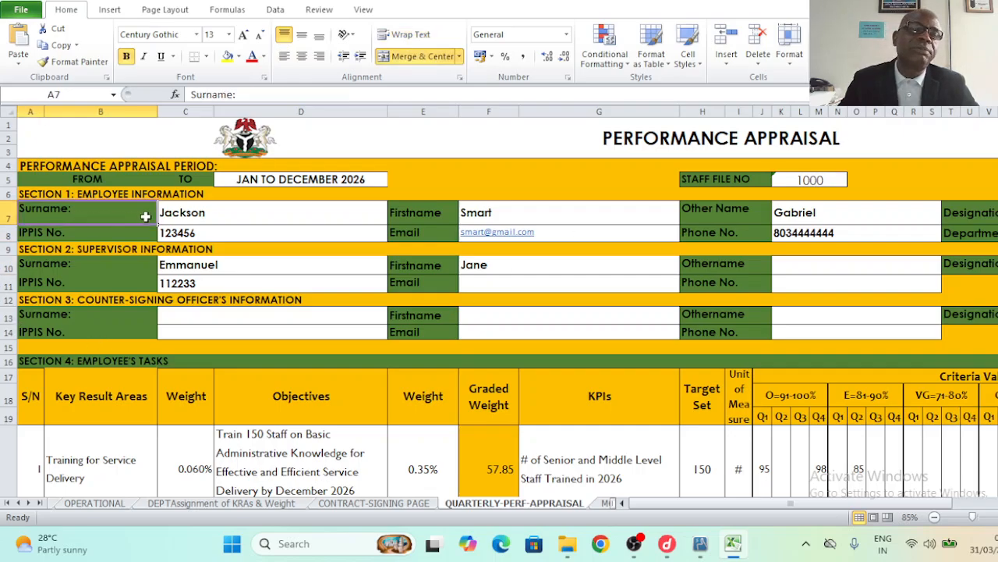
{"action": "left_click", "coordinate": [187, 215]}
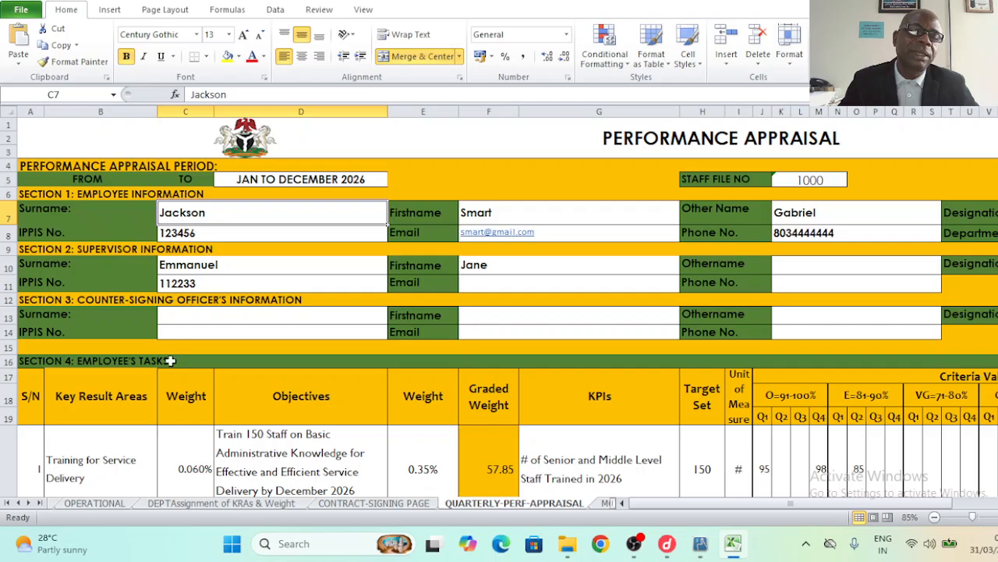
- Review the first key result area's serial number, objective, KPI and target of 150
{"action": "left_click", "coordinate": [91, 471]}
{"action": "key", "text": "Left"}
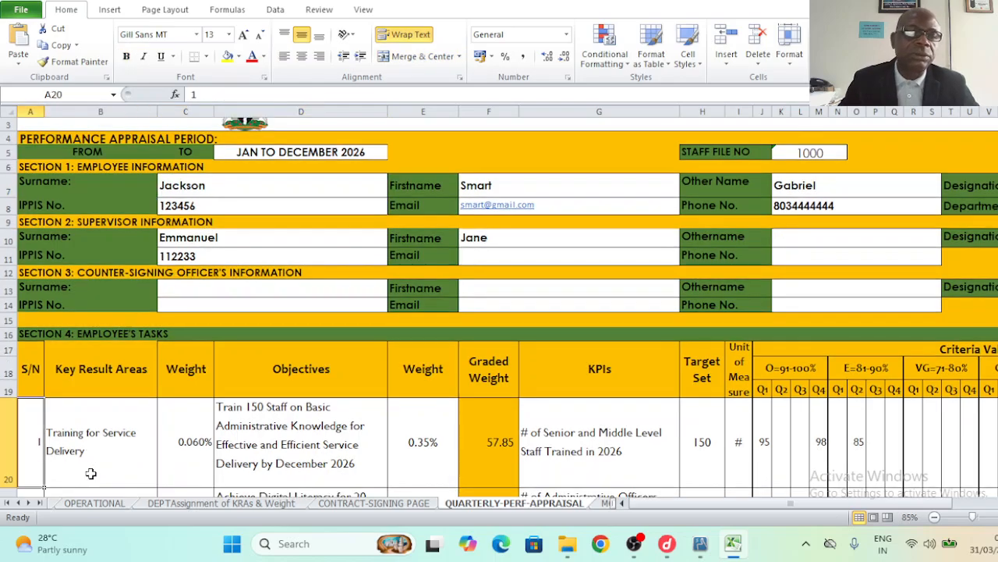
{"action": "left_click", "coordinate": [84, 445]}
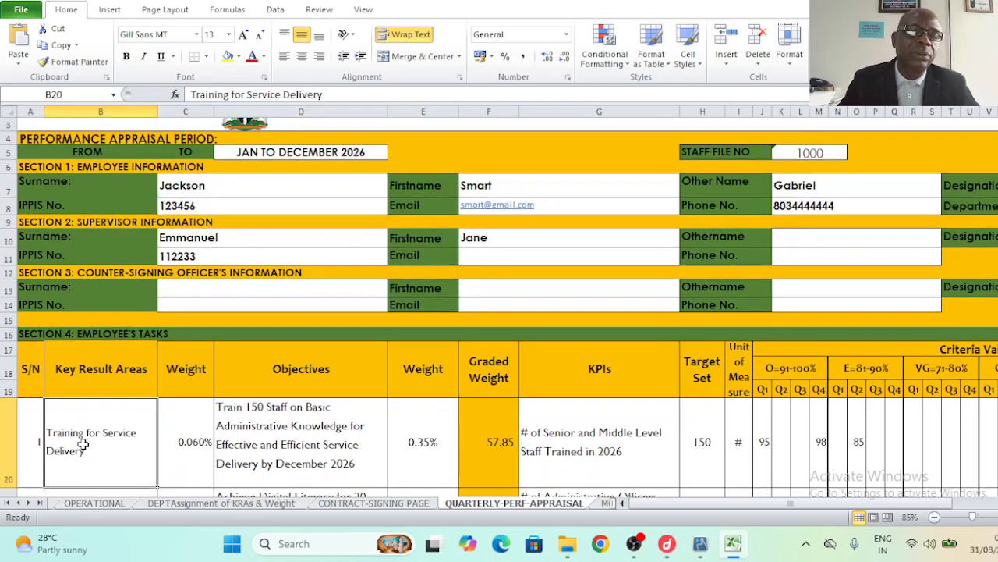
{"action": "left_click", "coordinate": [269, 444]}
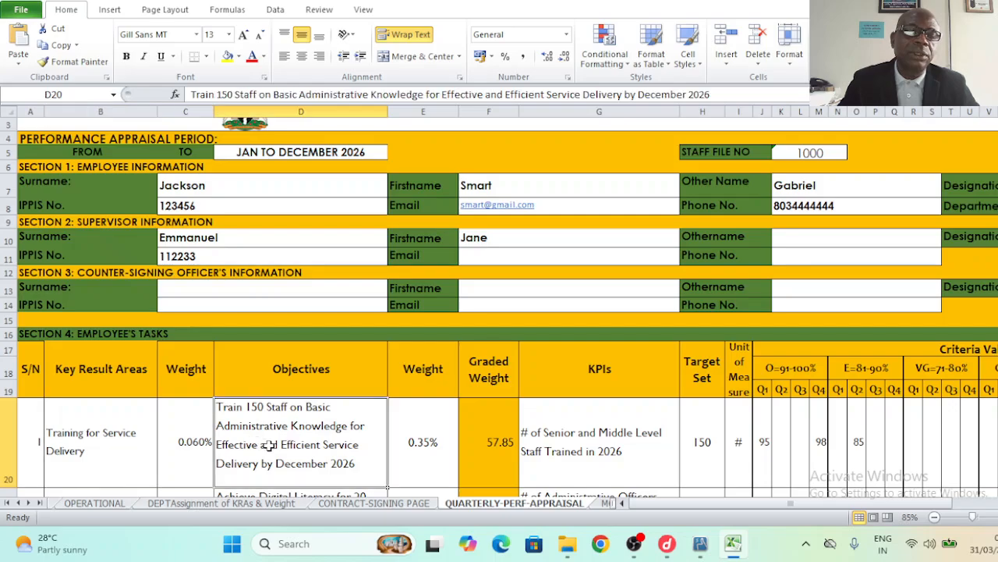
{"action": "left_click", "coordinate": [559, 465]}
{"action": "left_click", "coordinate": [713, 471]}
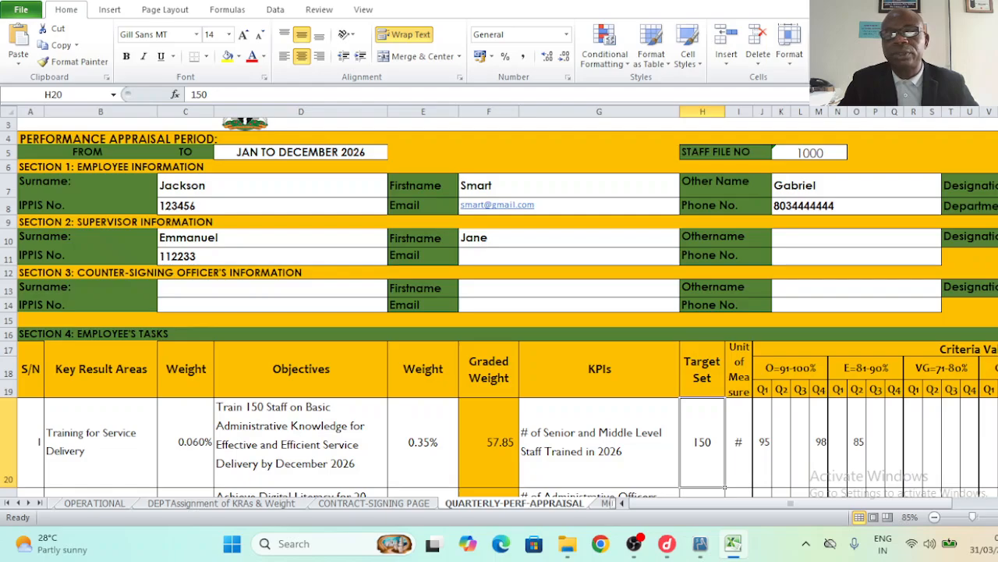
{"action": "scroll", "coordinate": [499, 307], "scroll_direction": "down", "scroll_amount": 1}
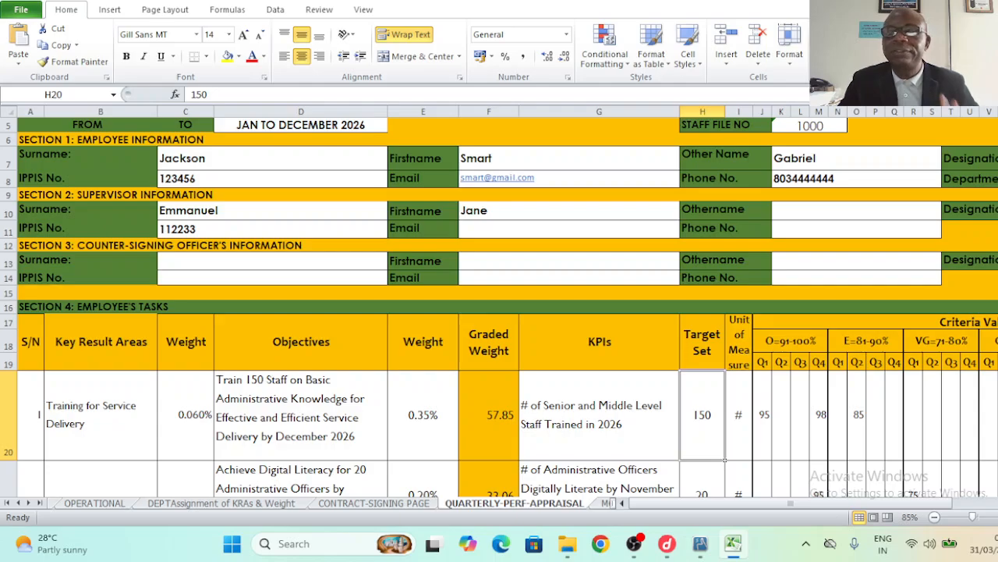
{"action": "scroll", "coordinate": [169, 315], "scroll_direction": "up", "scroll_amount": 2}
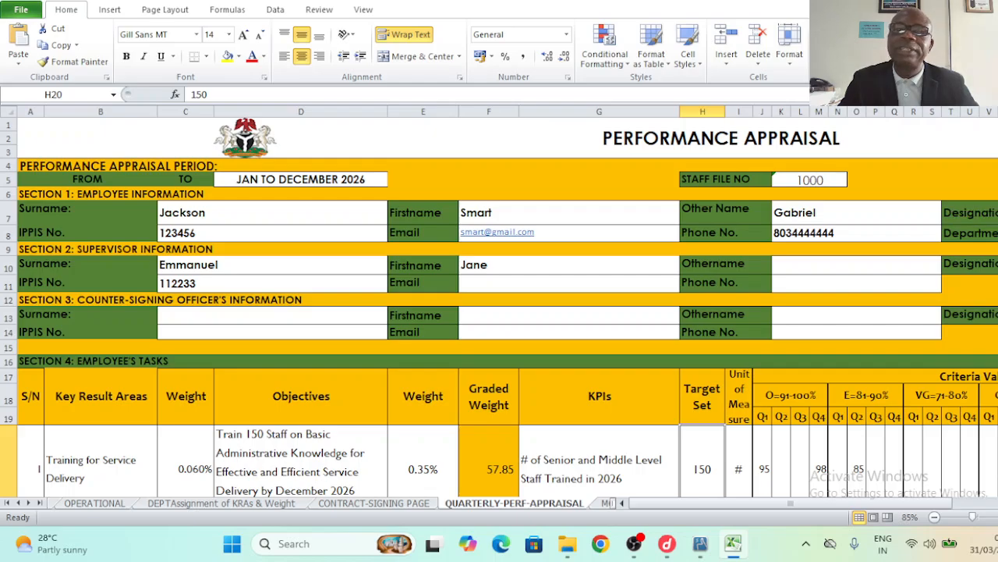
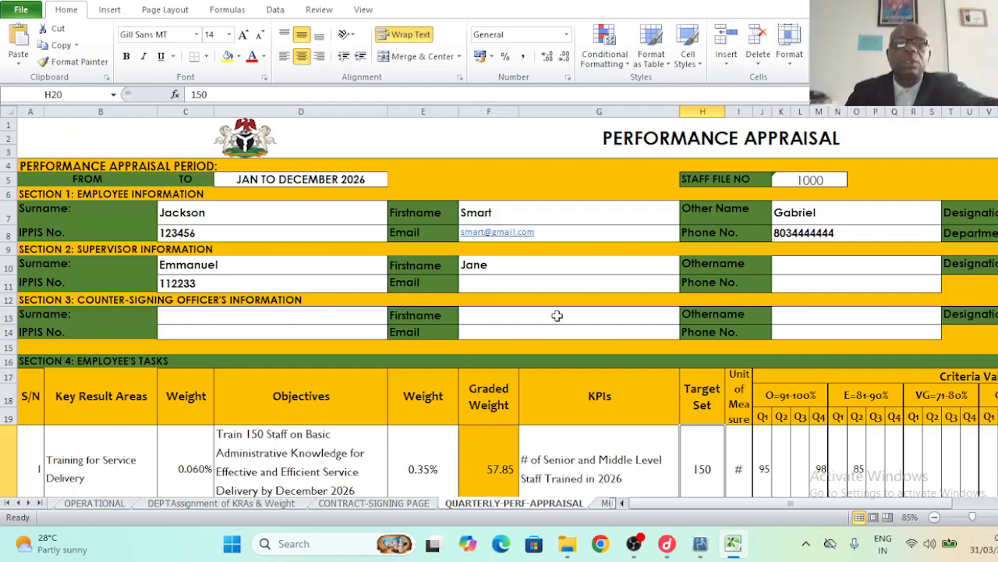
- Review the first objective's KPI text and the PERFORMANCE APPRAISAL title in row 1
{"action": "left_click", "coordinate": [573, 447]}
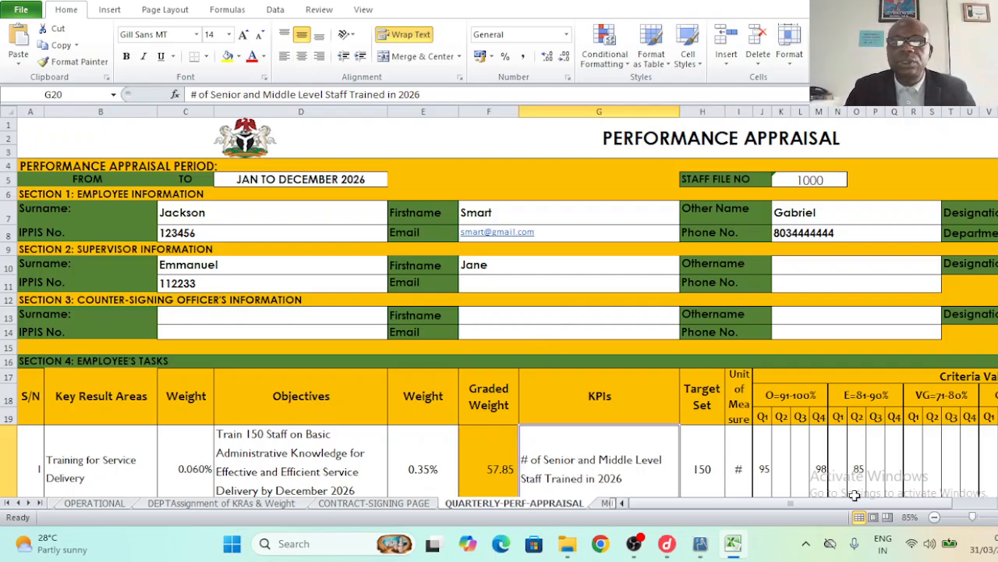
{"action": "scroll", "coordinate": [500, 307], "scroll_direction": "down", "scroll_amount": 2}
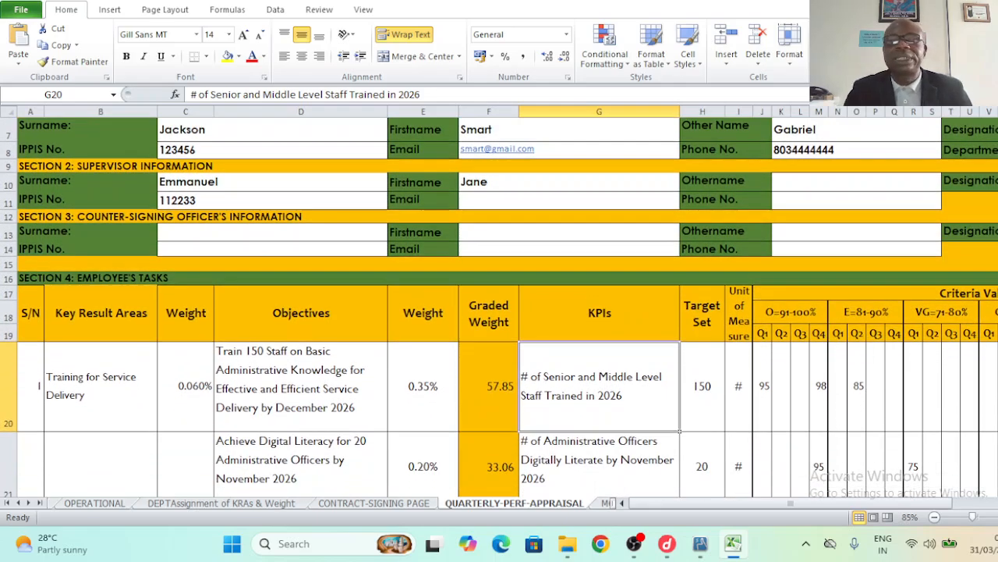
{"action": "scroll", "coordinate": [499, 308], "scroll_direction": "down", "scroll_amount": 1}
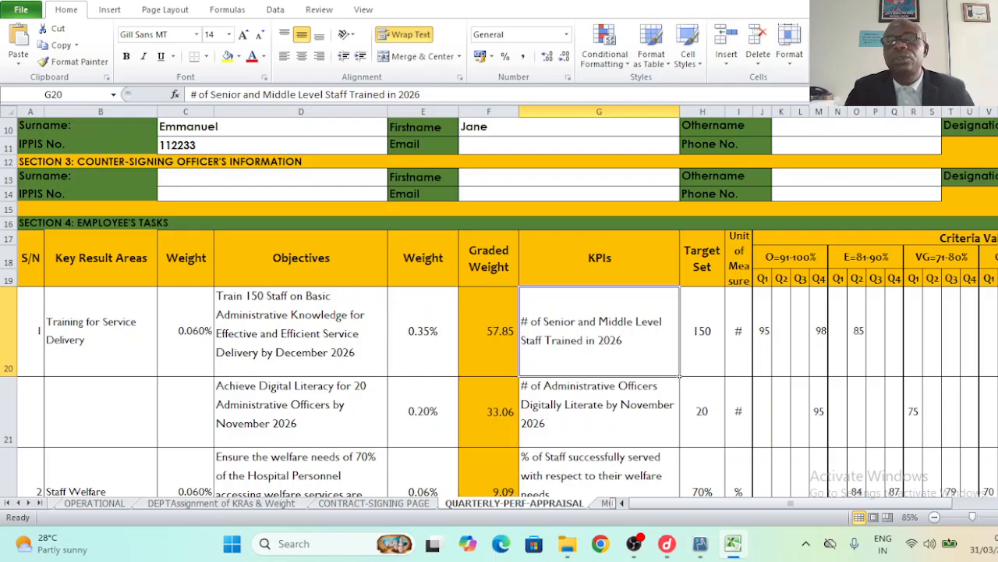
{"action": "scroll", "coordinate": [143, 242], "scroll_direction": "up", "scroll_amount": 3}
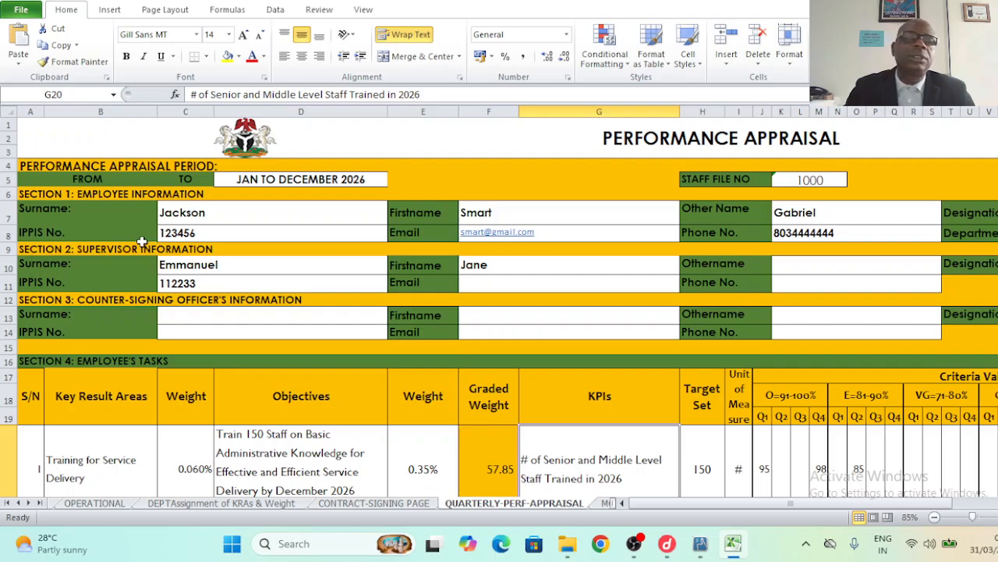
{"action": "left_click", "coordinate": [5, 124]}
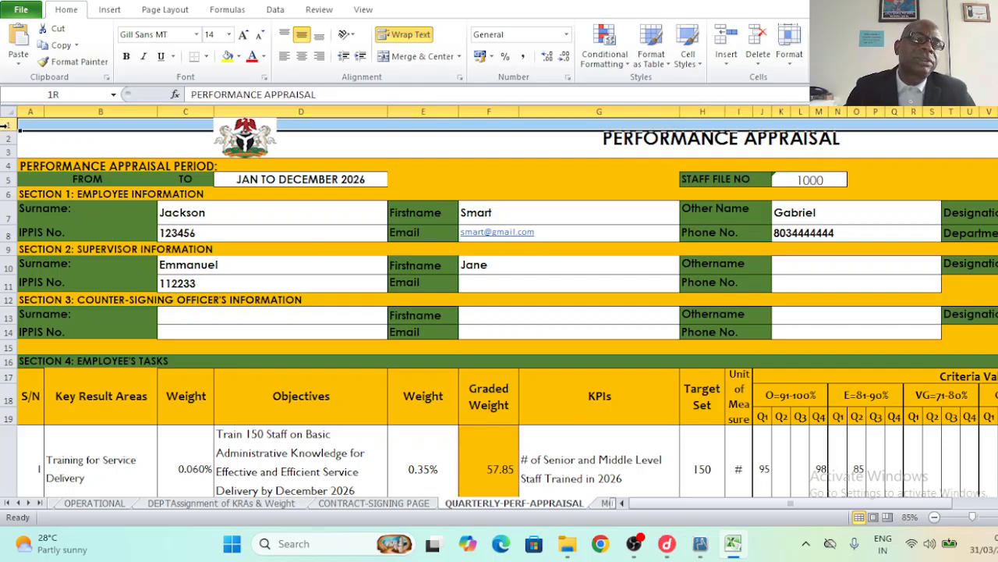
{"action": "left_click", "coordinate": [84, 153]}
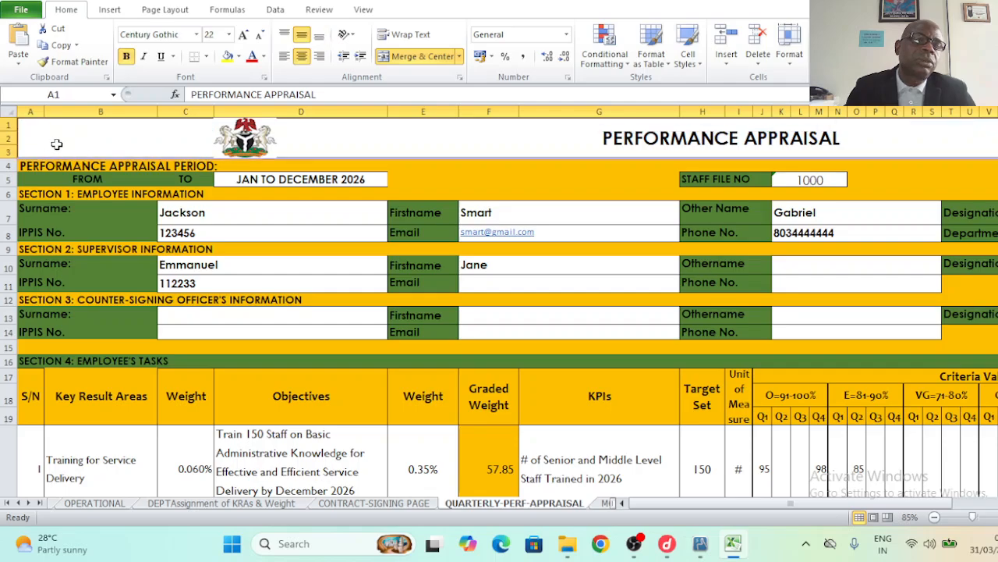
- Select rows 1 through the signature block and copy them
{"action": "left_click", "coordinate": [7, 125]}
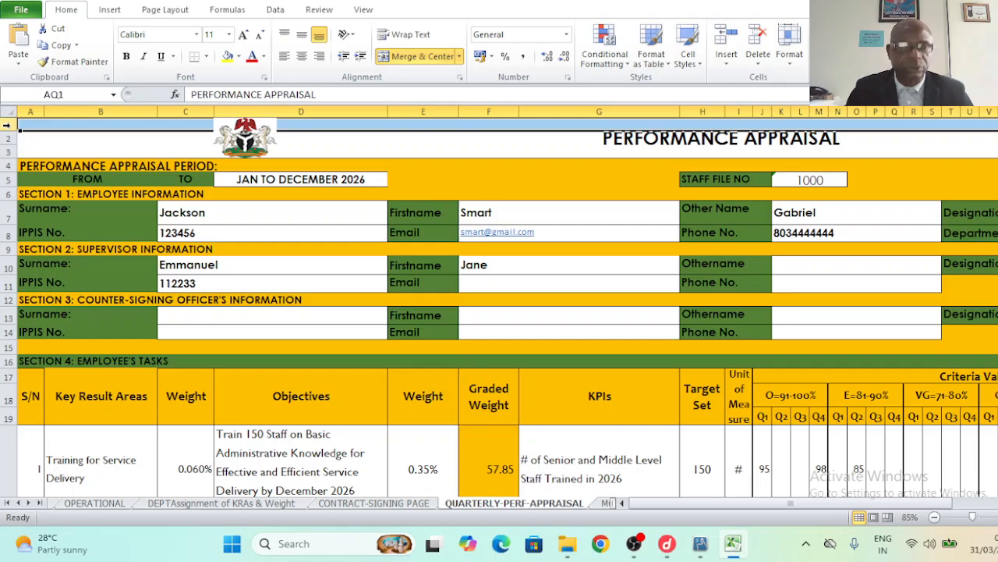
{"action": "left_click_drag", "start_coordinate": [6, 125], "coordinate": [22, 433]}
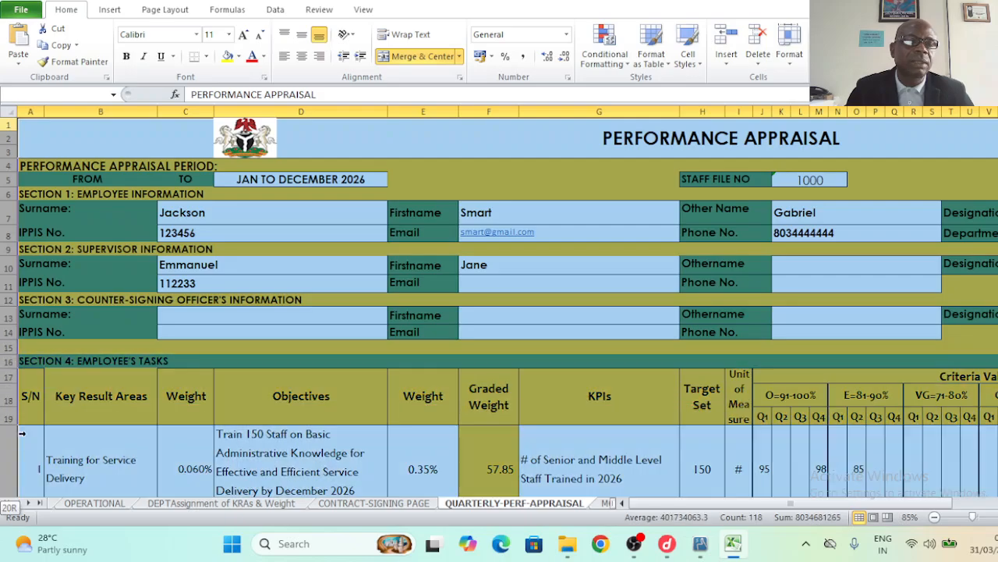
{"action": "left_click_drag", "start_coordinate": [23, 498], "coordinate": [54, 453]}
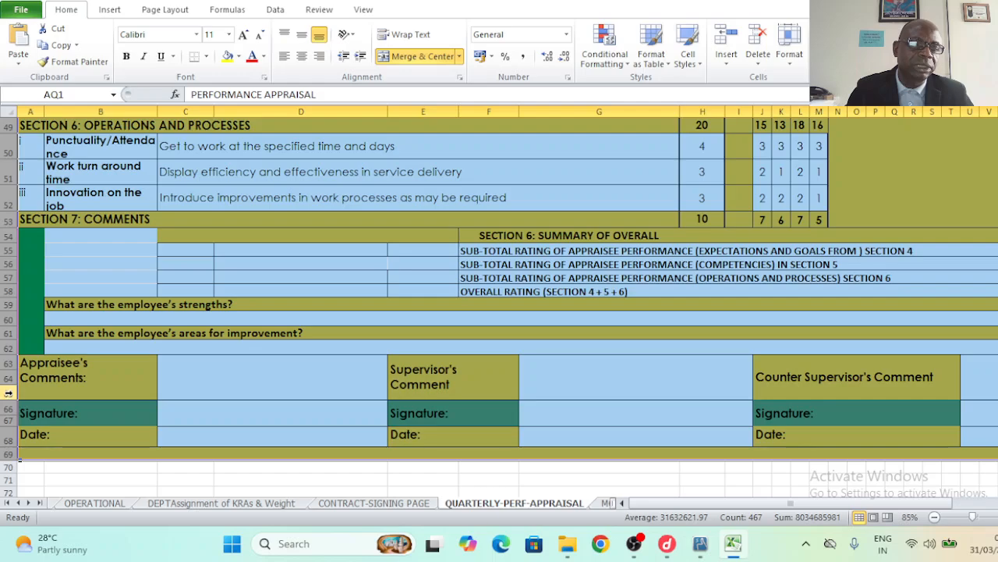
{"action": "right_click", "coordinate": [9, 393]}
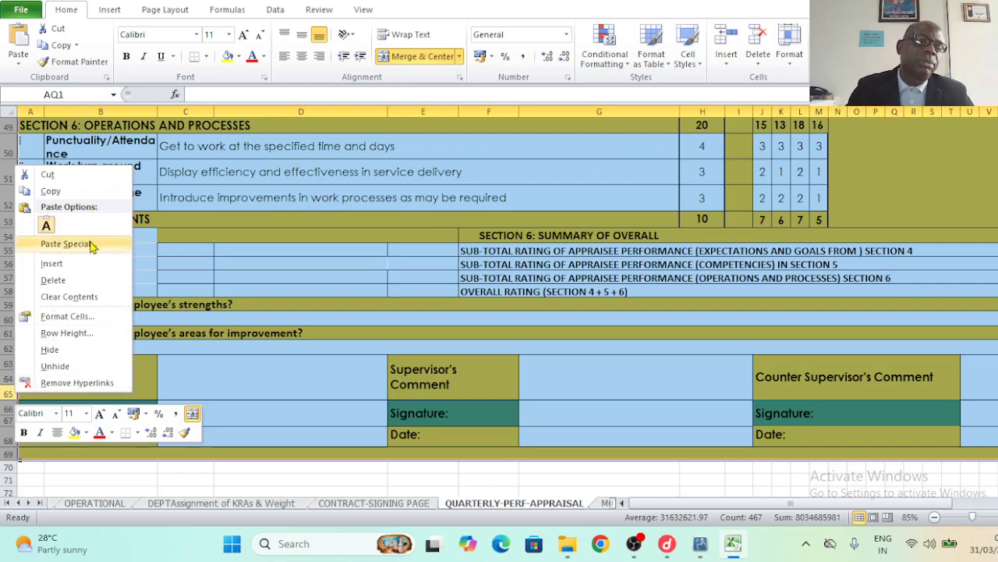
{"action": "left_click", "coordinate": [51, 192]}
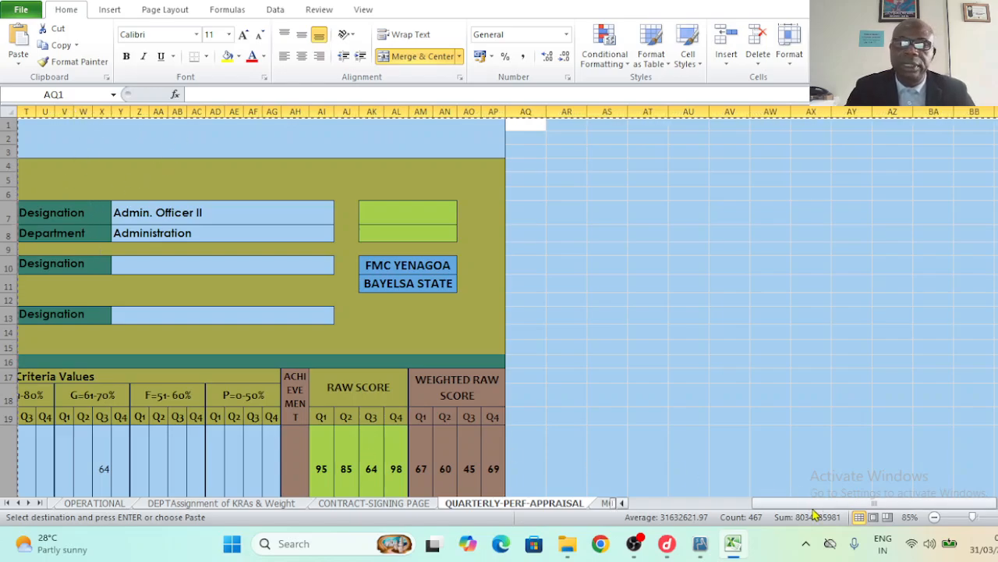
- Insert the copied form rows as new rows starting at row 71
{"action": "left_click_drag", "start_coordinate": [875, 506], "coordinate": [737, 540]}
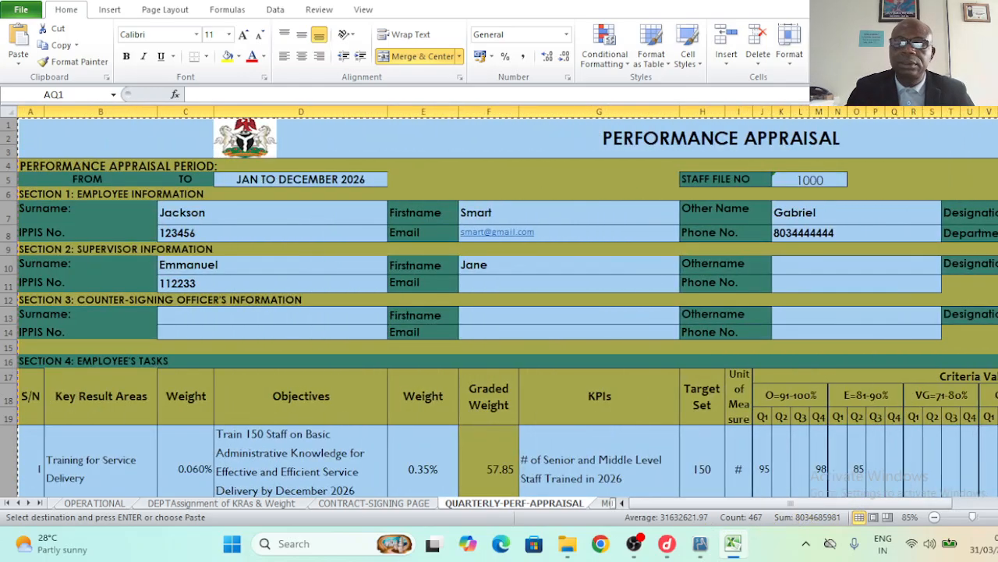
{"action": "scroll", "coordinate": [499, 307], "scroll_direction": "down", "scroll_amount": 1}
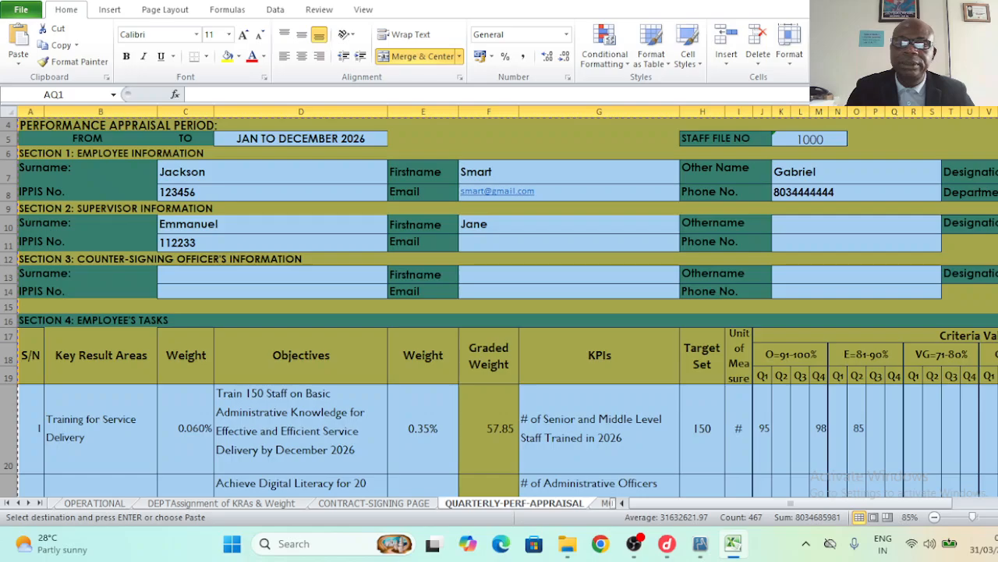
{"action": "scroll", "coordinate": [499, 306], "scroll_direction": "down", "scroll_amount": 10}
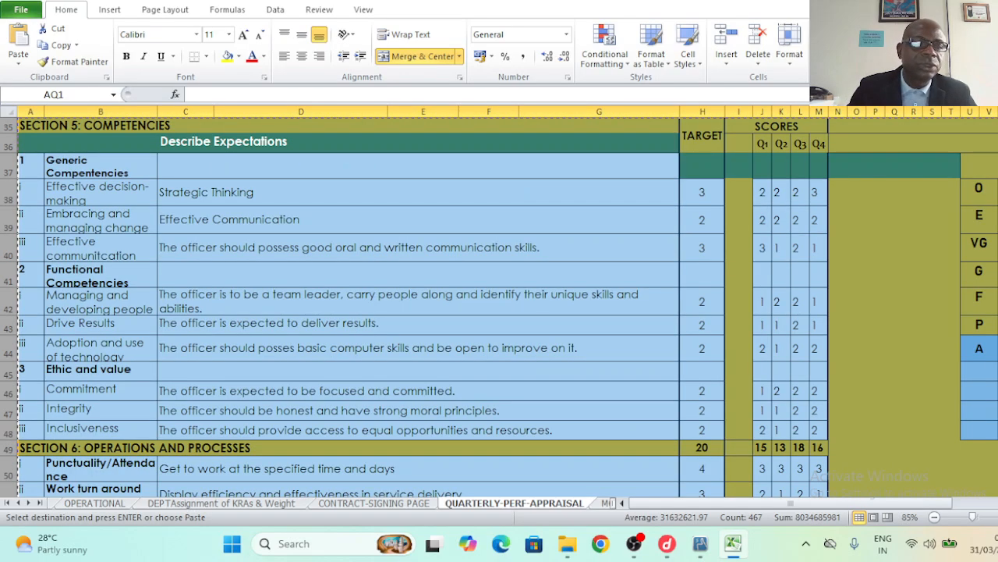
{"action": "scroll", "coordinate": [499, 307], "scroll_direction": "down", "scroll_amount": 5}
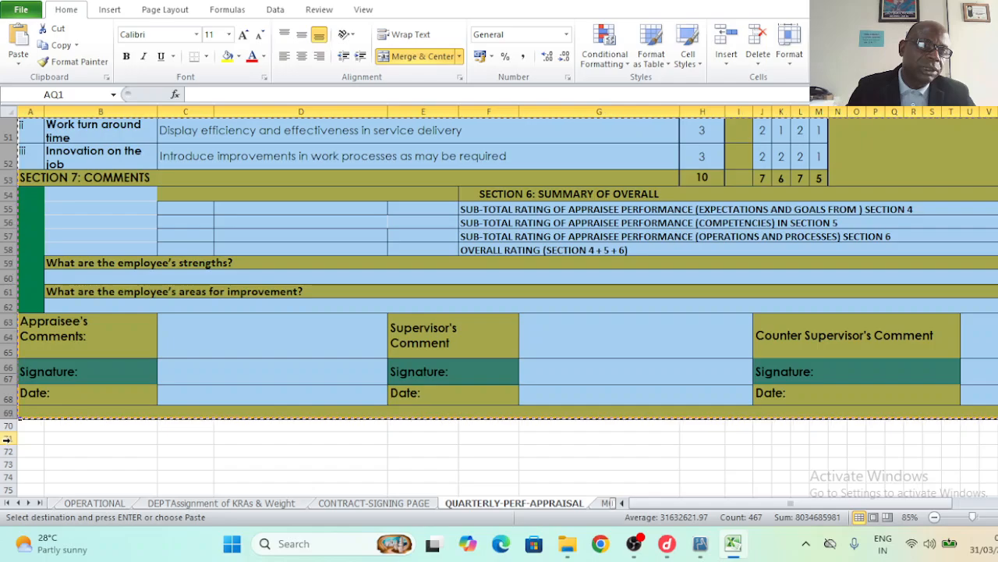
{"action": "left_click", "coordinate": [8, 439]}
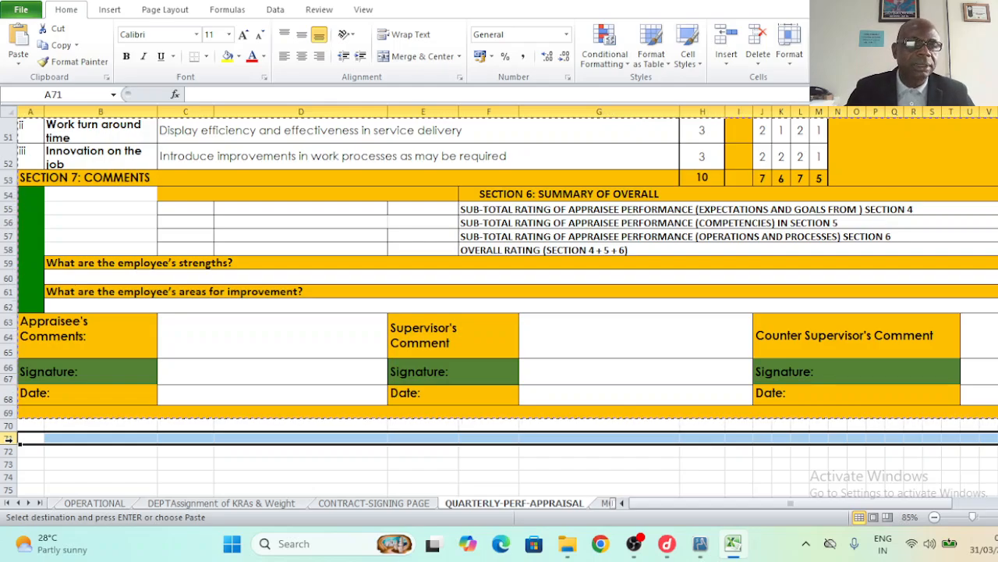
{"action": "right_click", "coordinate": [8, 440]}
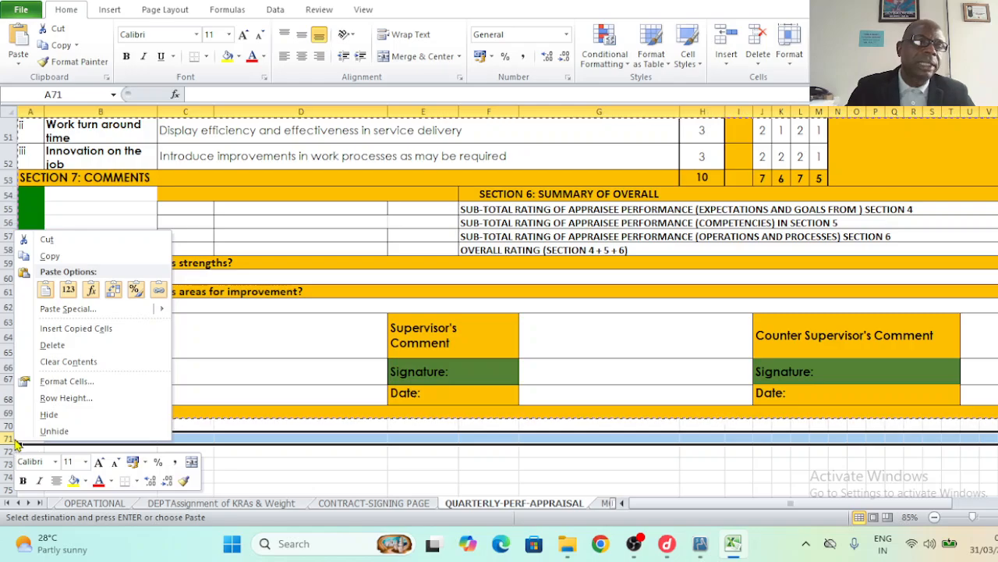
{"action": "left_click", "coordinate": [76, 328]}
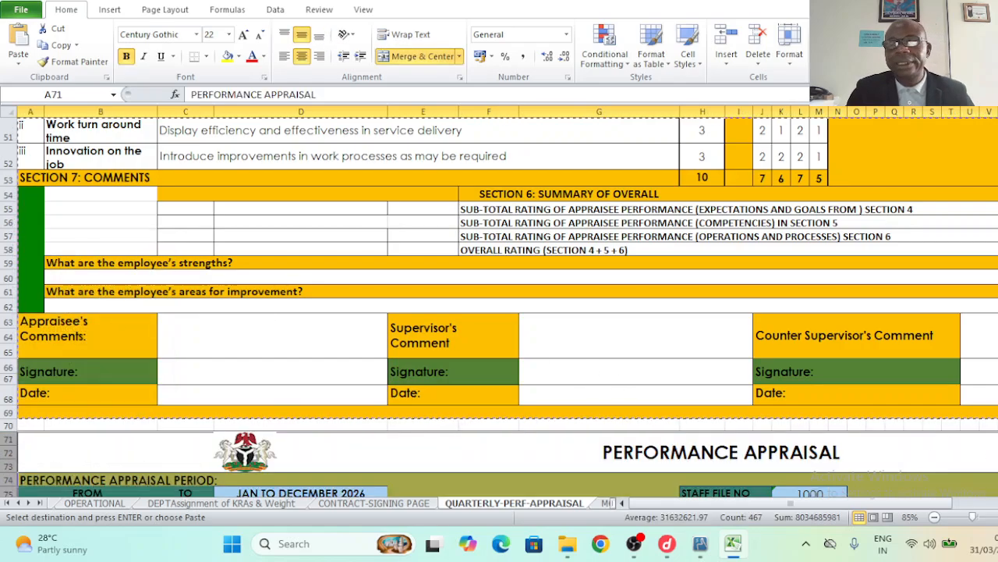
- Check the second form's surname and employee fields and its first quarterly score, 95
{"action": "scroll", "coordinate": [499, 308], "scroll_direction": "down", "scroll_amount": 3}
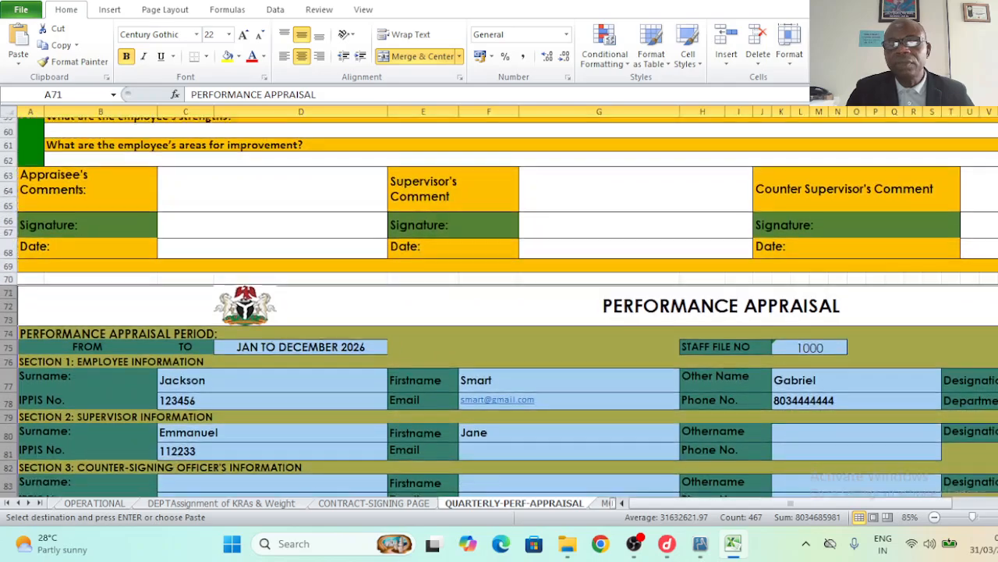
{"action": "scroll", "coordinate": [806, 440], "scroll_direction": "down", "scroll_amount": 3}
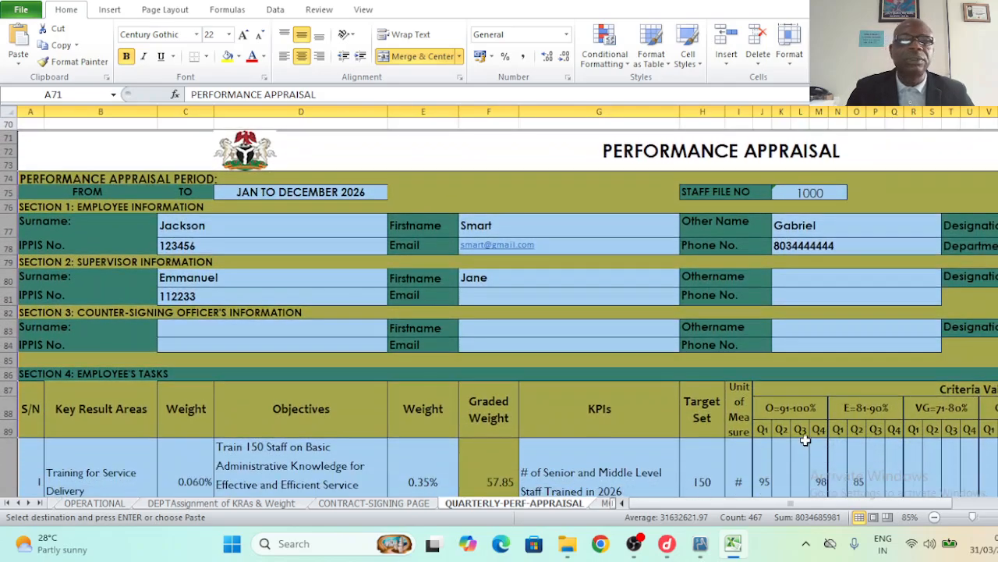
{"action": "left_click", "coordinate": [227, 239]}
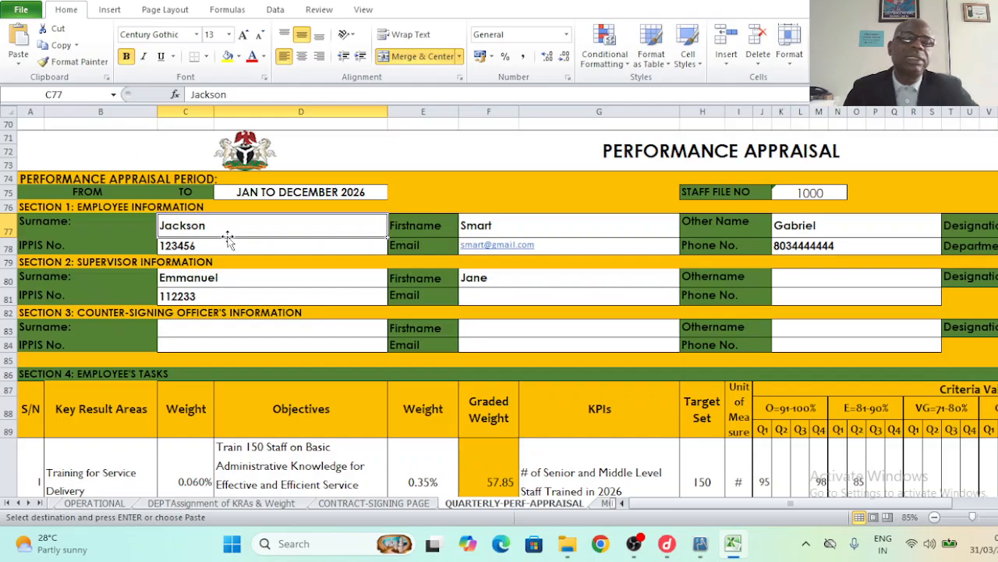
{"action": "left_click_drag", "start_coordinate": [213, 226], "coordinate": [660, 233]}
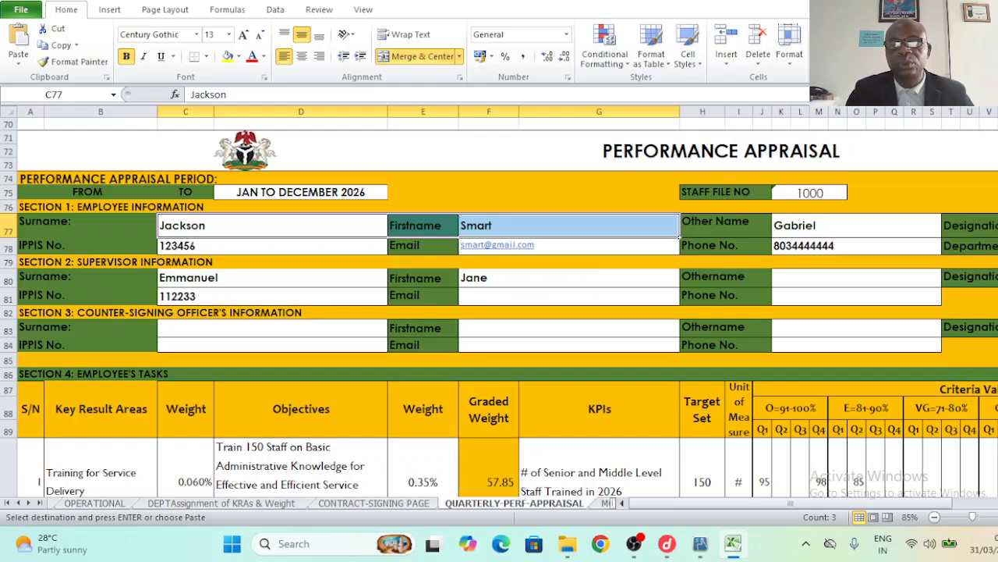
{"action": "scroll", "coordinate": [499, 307], "scroll_direction": "down", "scroll_amount": 4}
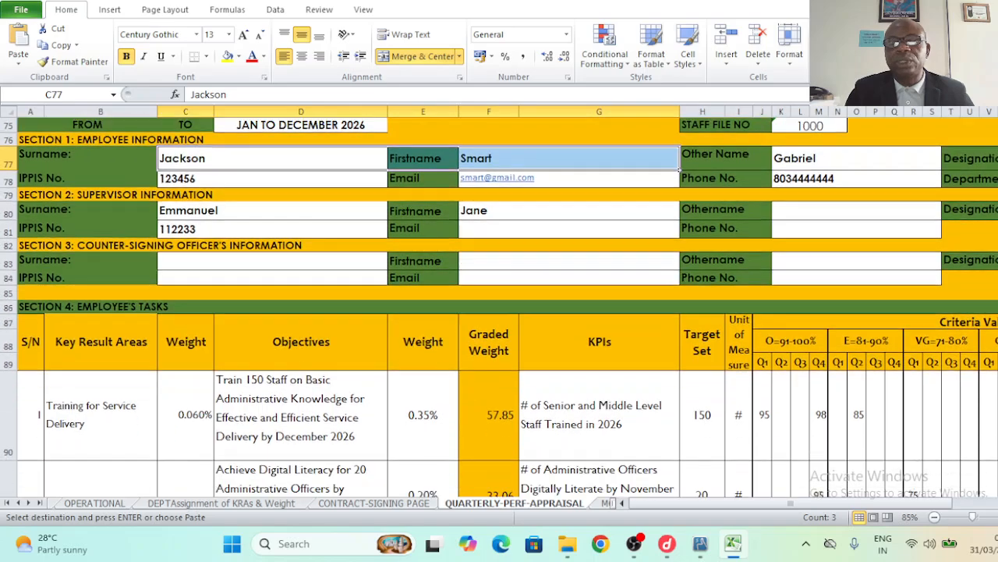
{"action": "scroll", "coordinate": [499, 307], "scroll_direction": "down", "scroll_amount": 2}
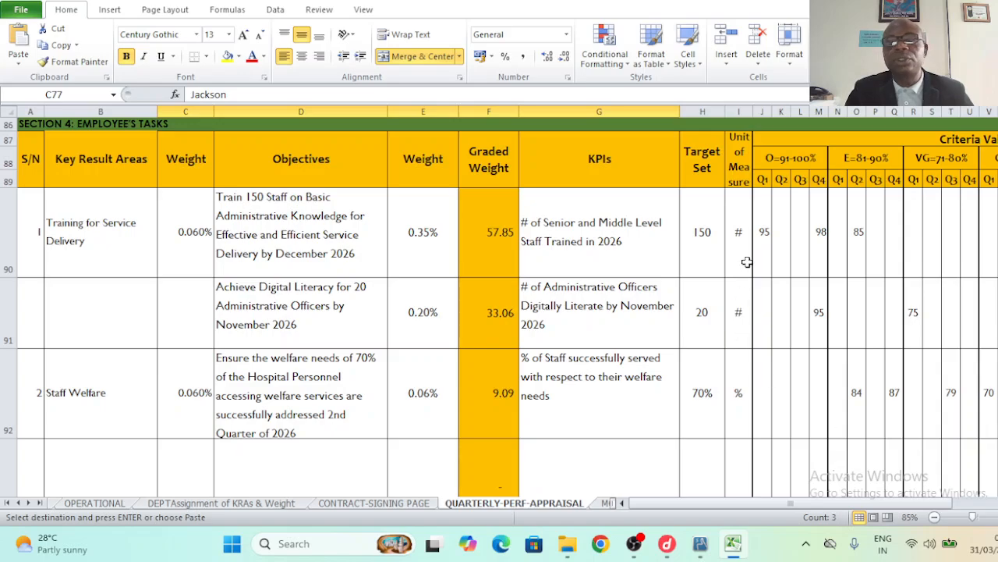
{"action": "left_click", "coordinate": [762, 234]}
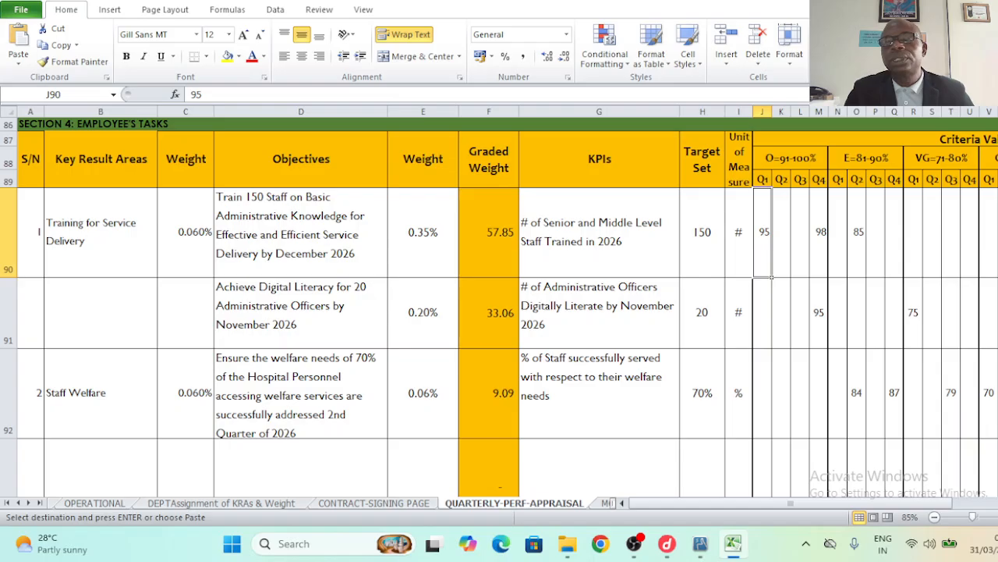
{"action": "left_click_drag", "start_coordinate": [997, 366], "coordinate": [997, 160]}
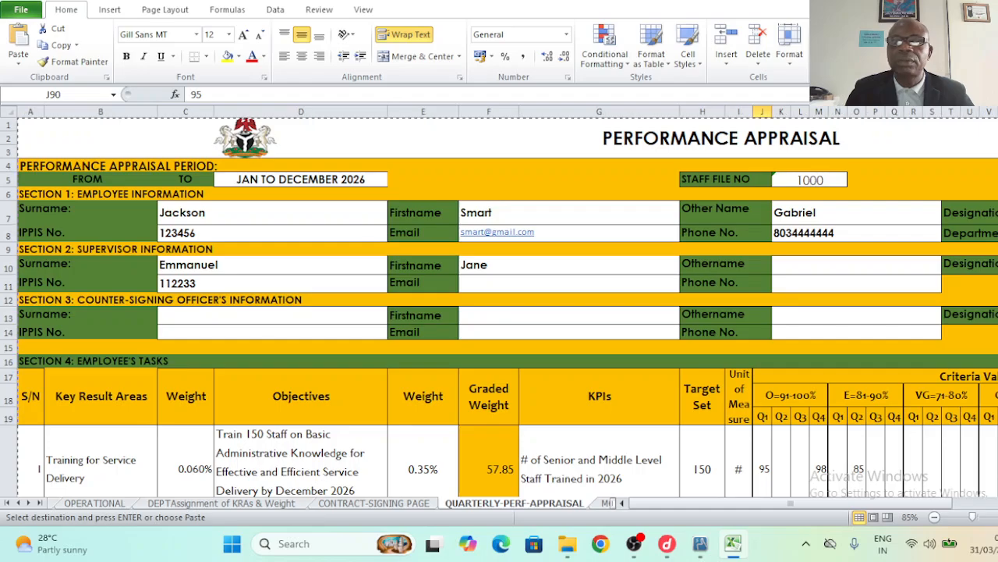
{"action": "scroll", "coordinate": [500, 312], "scroll_direction": "down", "scroll_amount": 1}
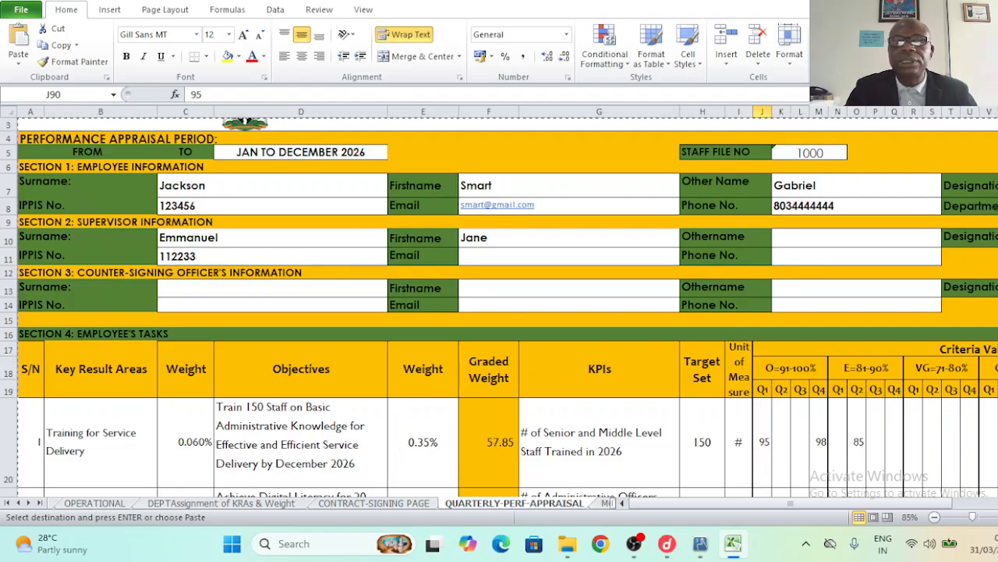
{"action": "scroll", "coordinate": [499, 324], "scroll_direction": "down", "scroll_amount": 3}
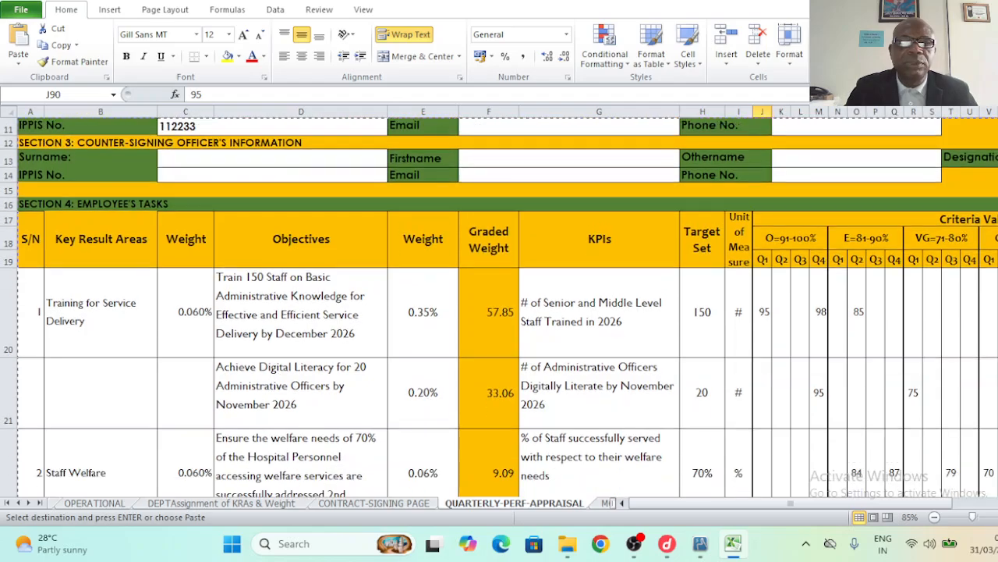
{"action": "scroll", "coordinate": [499, 324], "scroll_direction": "down", "scroll_amount": 4}
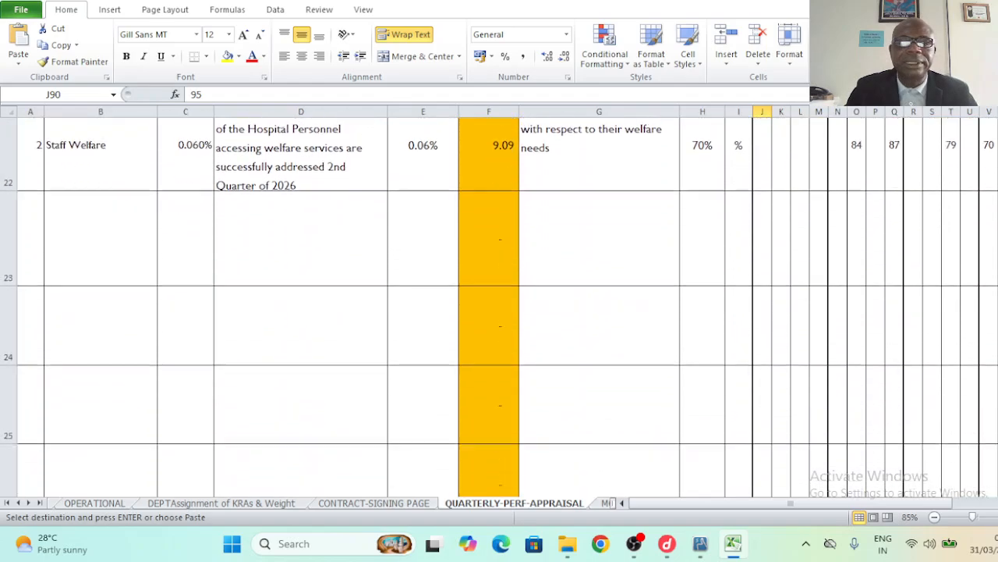
{"action": "scroll", "coordinate": [499, 323], "scroll_direction": "down", "scroll_amount": 3}
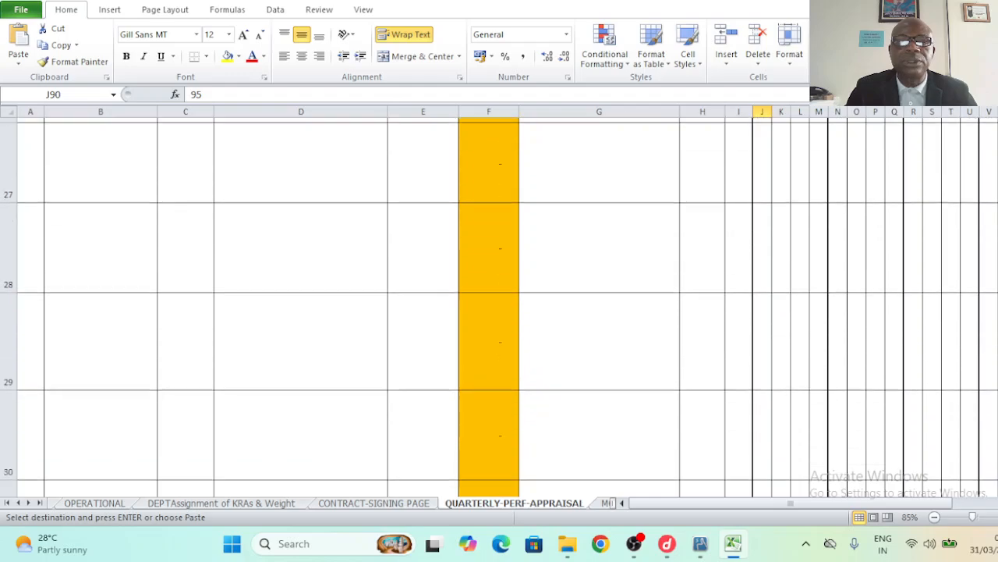
{"action": "scroll", "coordinate": [981, 236], "scroll_direction": "down", "scroll_amount": 3}
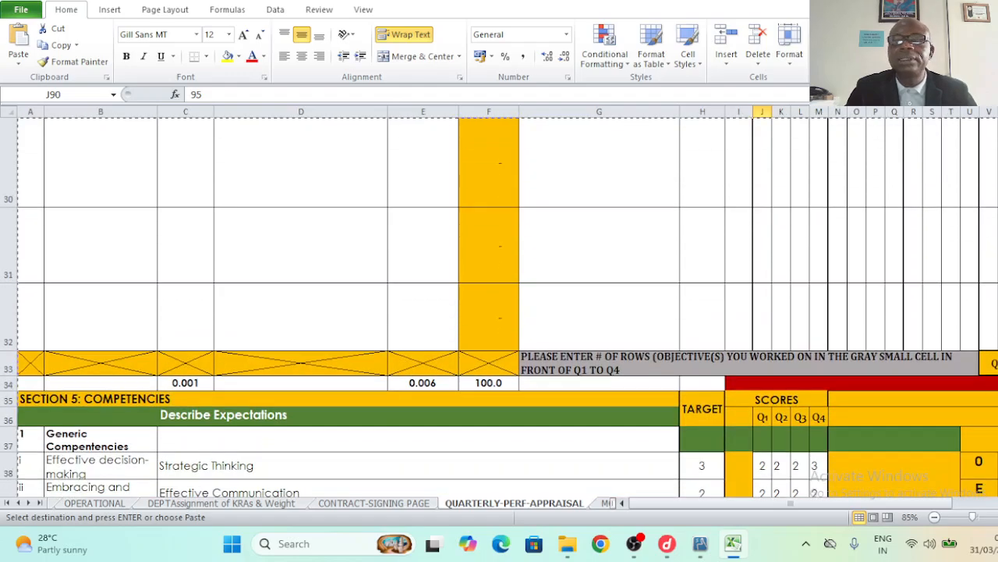
{"action": "scroll", "coordinate": [480, 286], "scroll_direction": "up", "scroll_amount": 5}
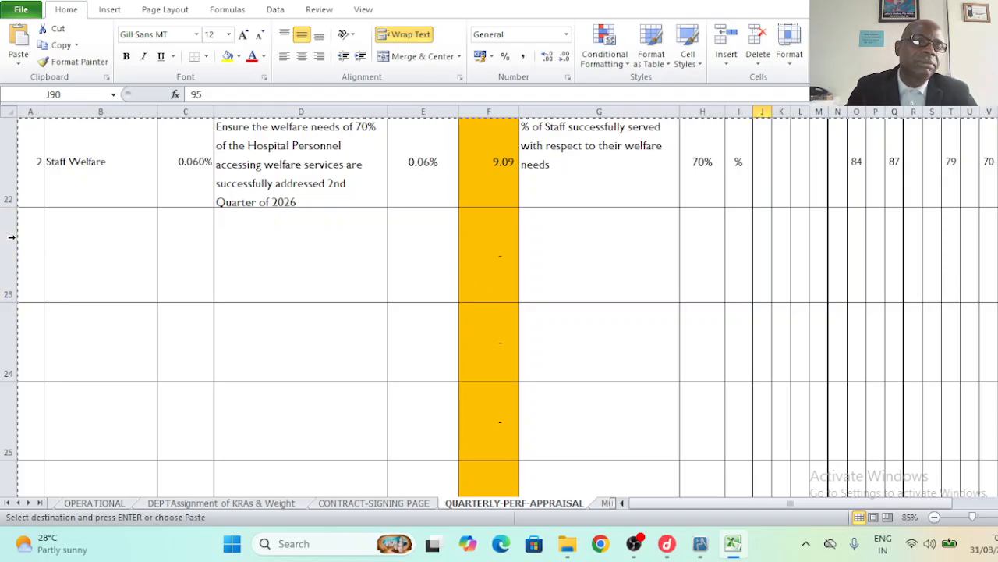
- Delete the empty objective rows 23–32 below Staff Welfare and review the form
{"action": "left_click", "coordinate": [8, 234]}
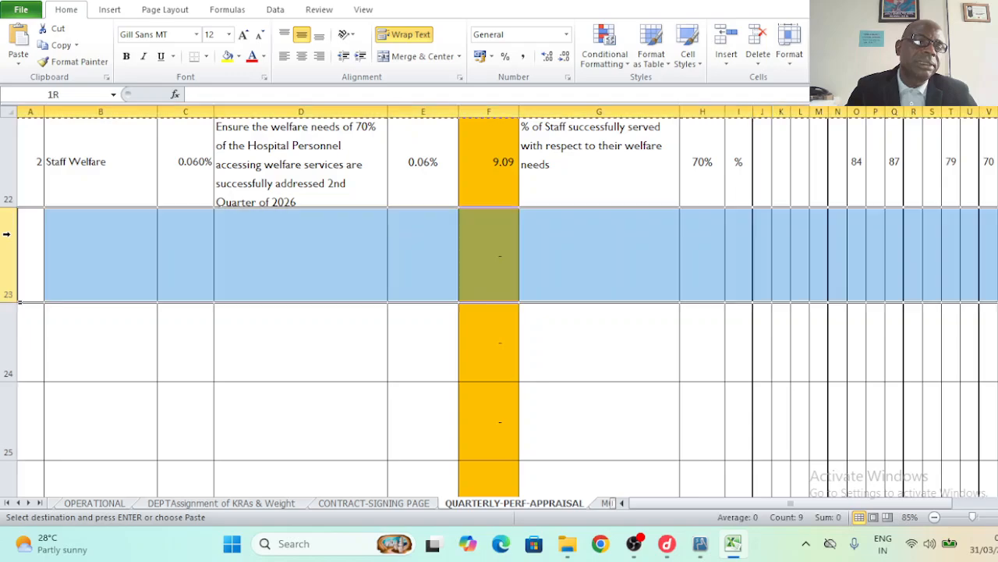
{"action": "left_click_drag", "start_coordinate": [6, 301], "coordinate": [170, 251]}
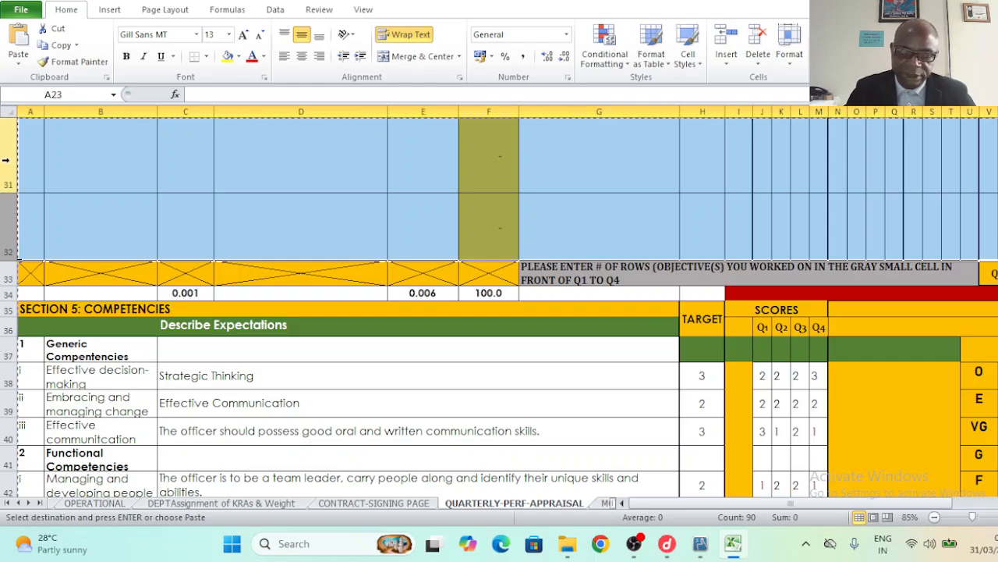
{"action": "right_click", "coordinate": [12, 165]}
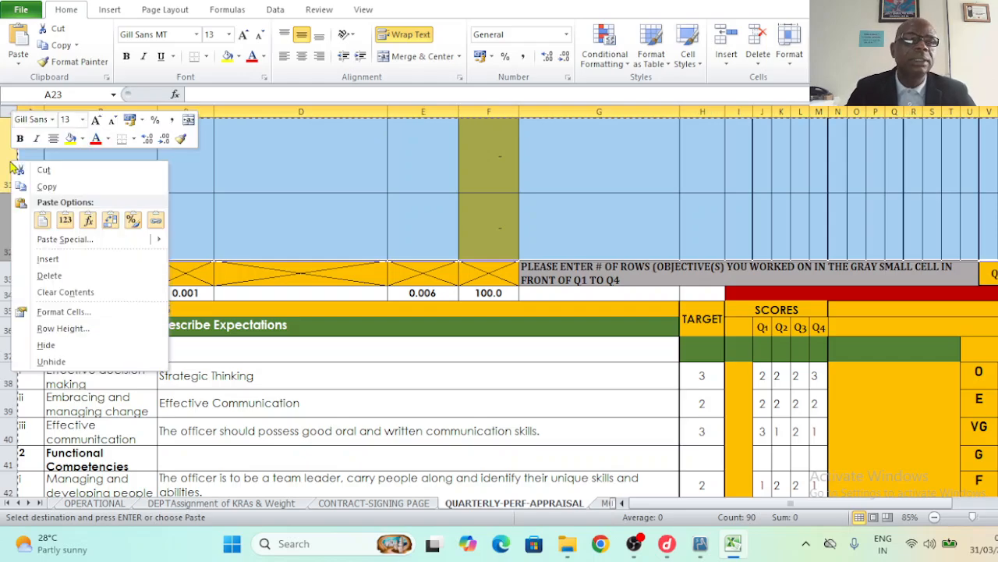
{"action": "left_click", "coordinate": [70, 279]}
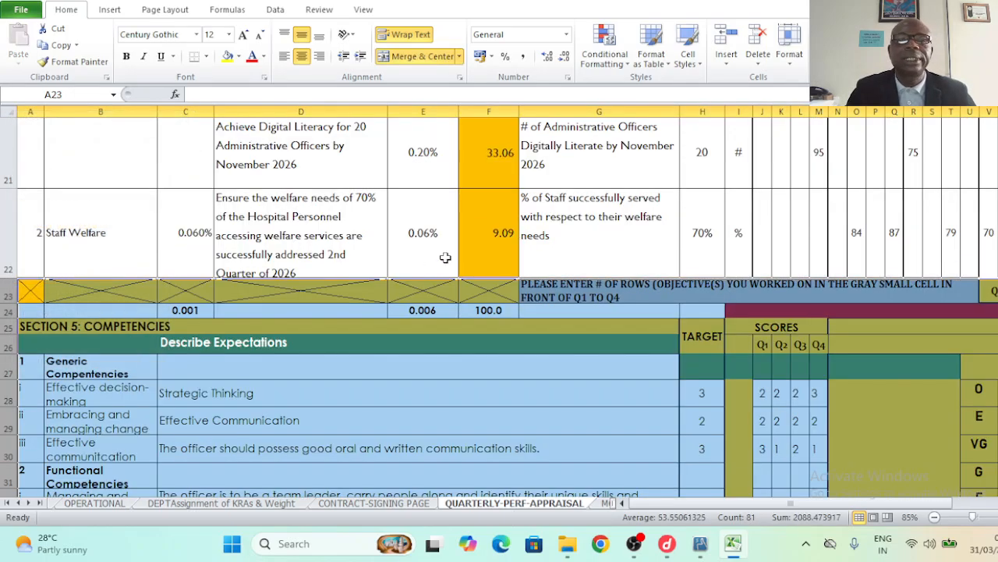
{"action": "left_click", "coordinate": [541, 249]}
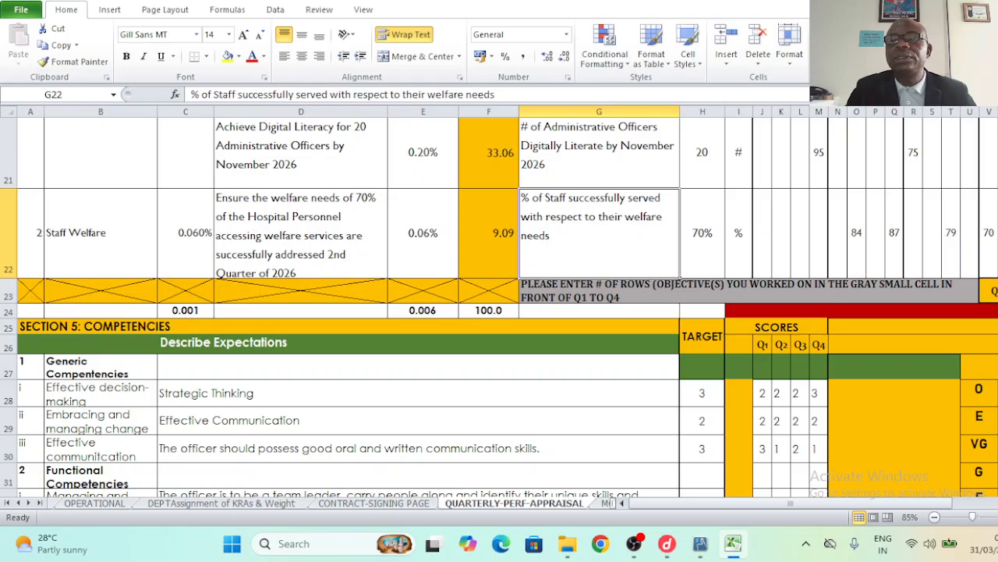
{"action": "scroll", "coordinate": [499, 308], "scroll_direction": "up", "scroll_amount": 1}
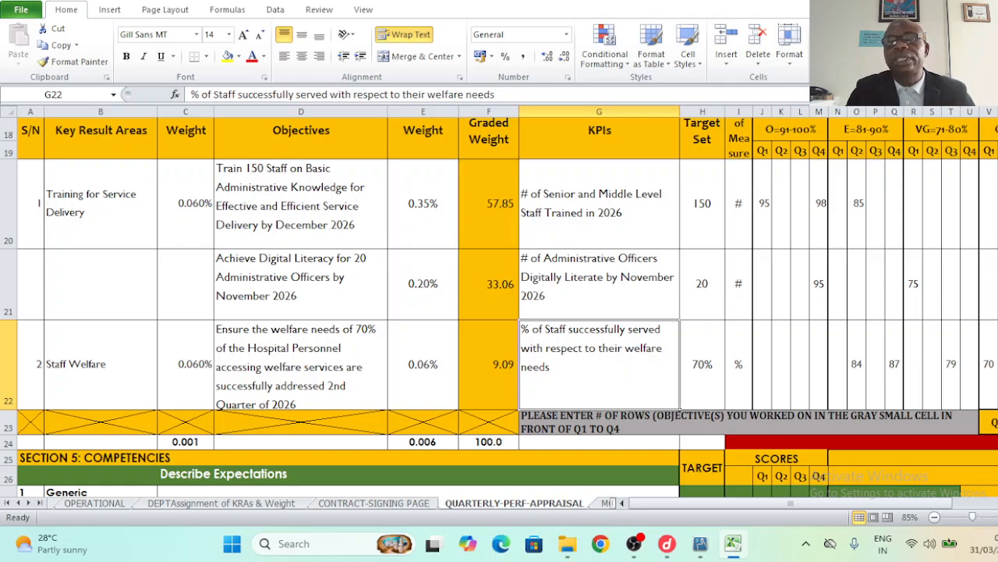
{"action": "scroll", "coordinate": [499, 309], "scroll_direction": "up", "scroll_amount": 3}
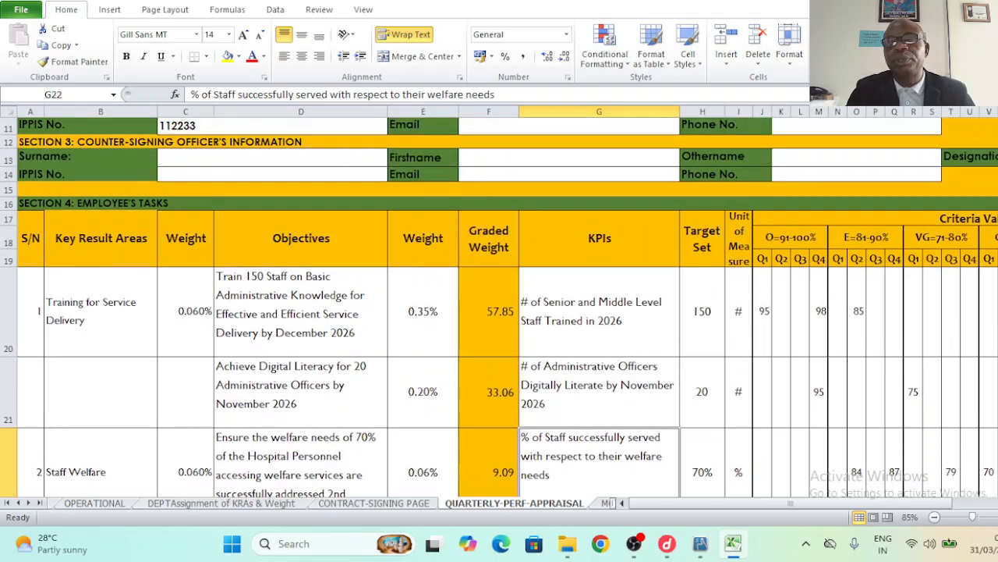
{"action": "scroll", "coordinate": [880, 382], "scroll_direction": "up", "scroll_amount": 2}
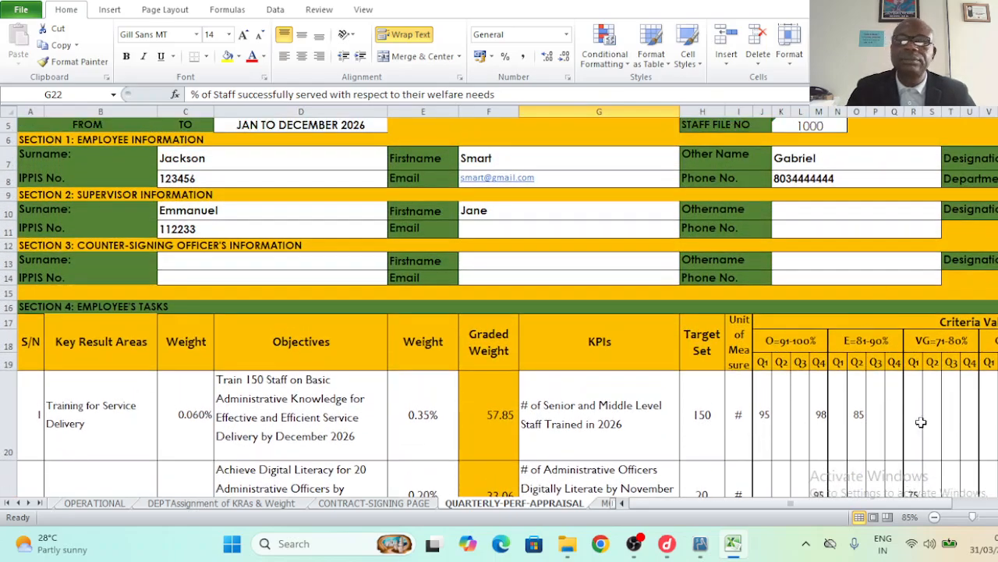
{"action": "scroll", "coordinate": [499, 306], "scroll_direction": "down", "scroll_amount": 3}
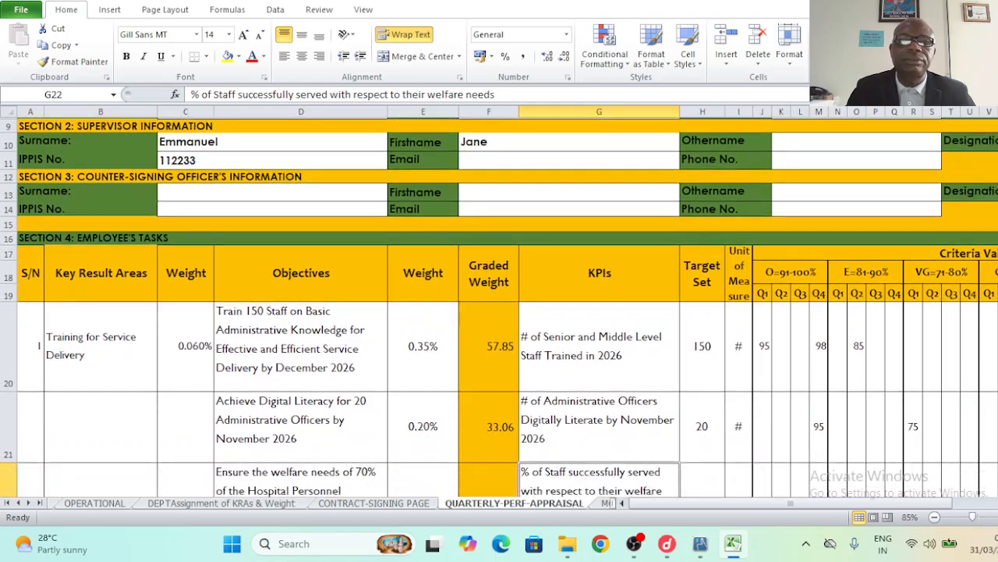
{"action": "scroll", "coordinate": [780, 413], "scroll_direction": "down", "scroll_amount": 2}
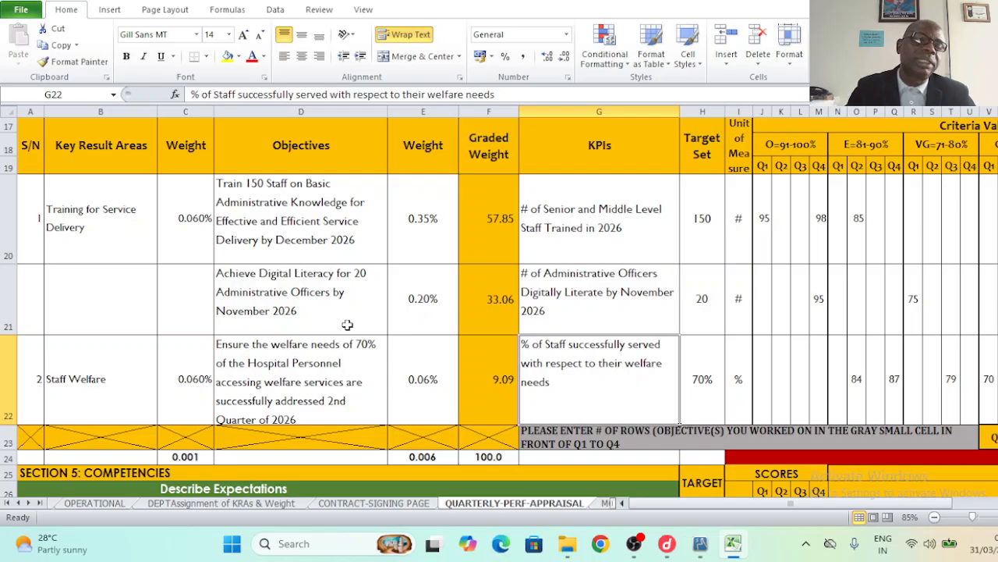
{"action": "left_click", "coordinate": [22, 11]}
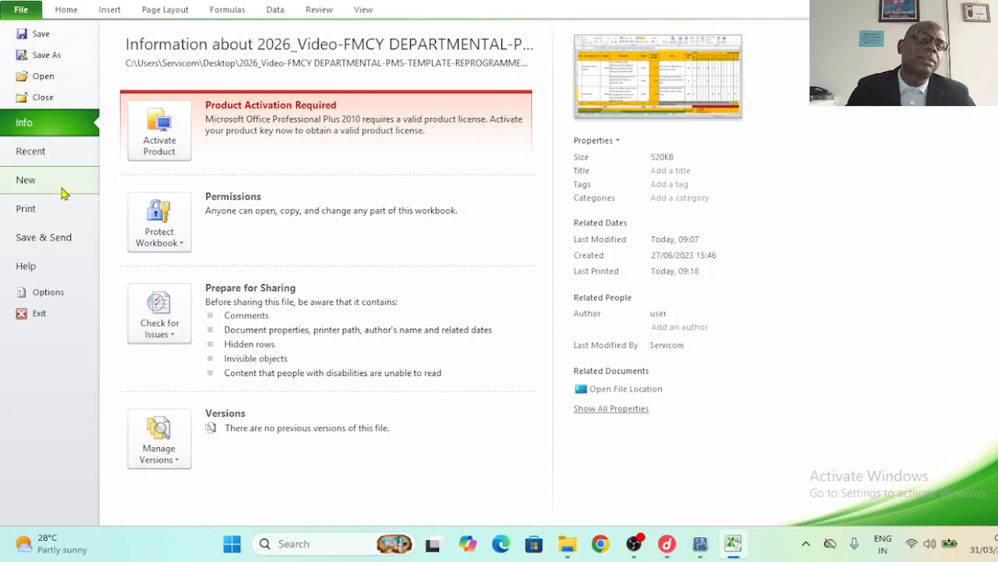
{"action": "left_click", "coordinate": [25, 209]}
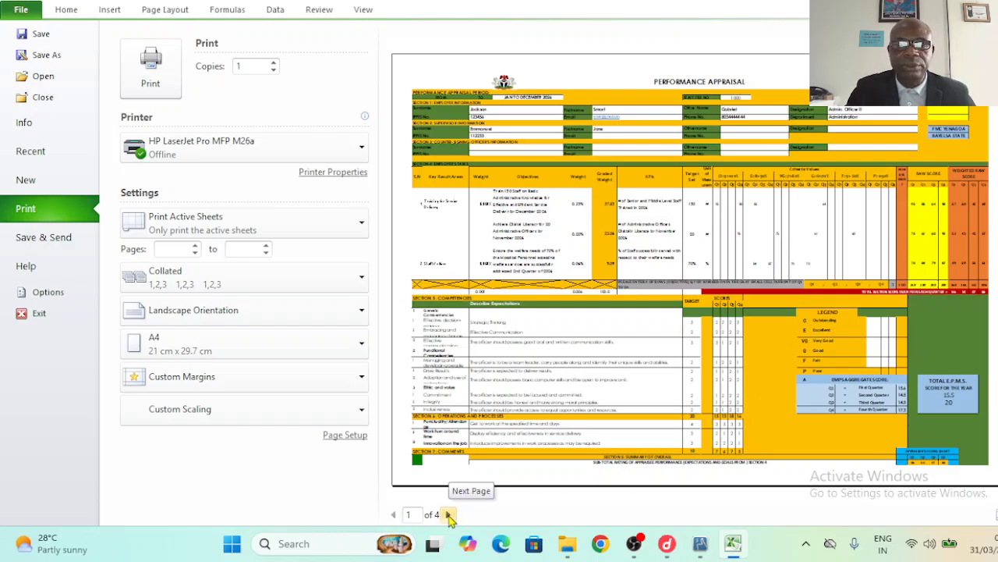
{"action": "left_click", "coordinate": [449, 515]}
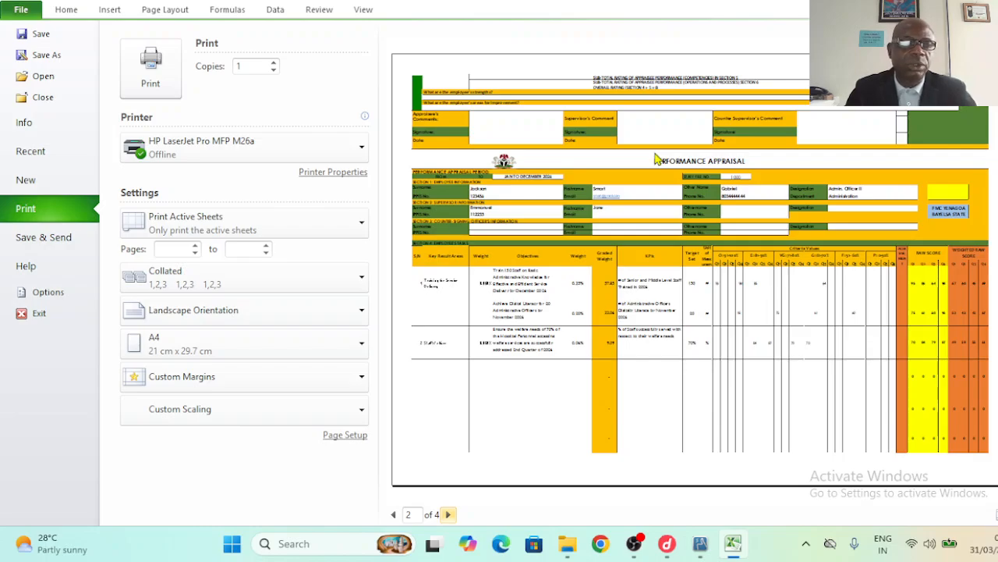
{"action": "key", "text": "Escape"}
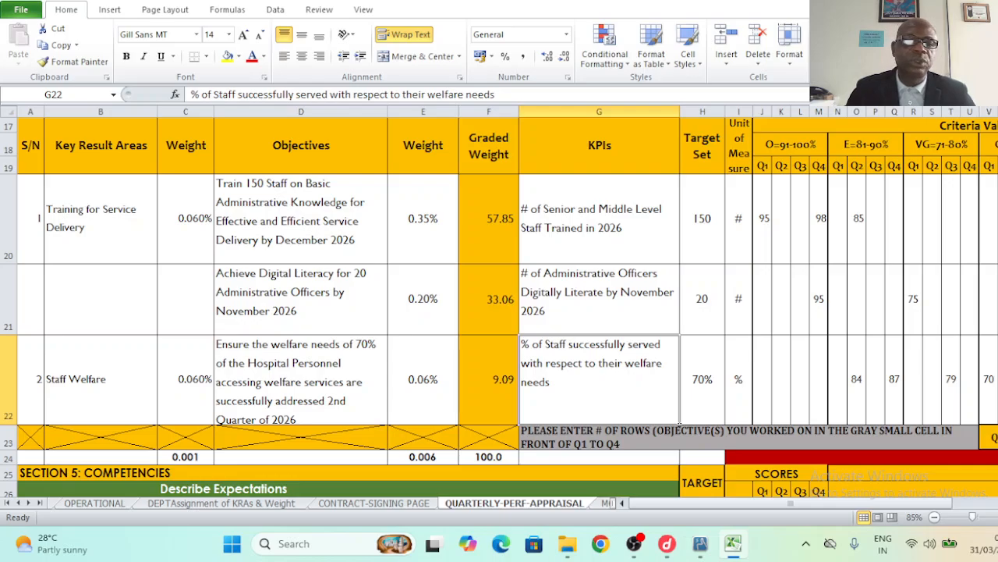
- Select cell A60, the blank row between the two form copies
{"action": "scroll", "coordinate": [499, 312], "scroll_direction": "down", "scroll_amount": 3}
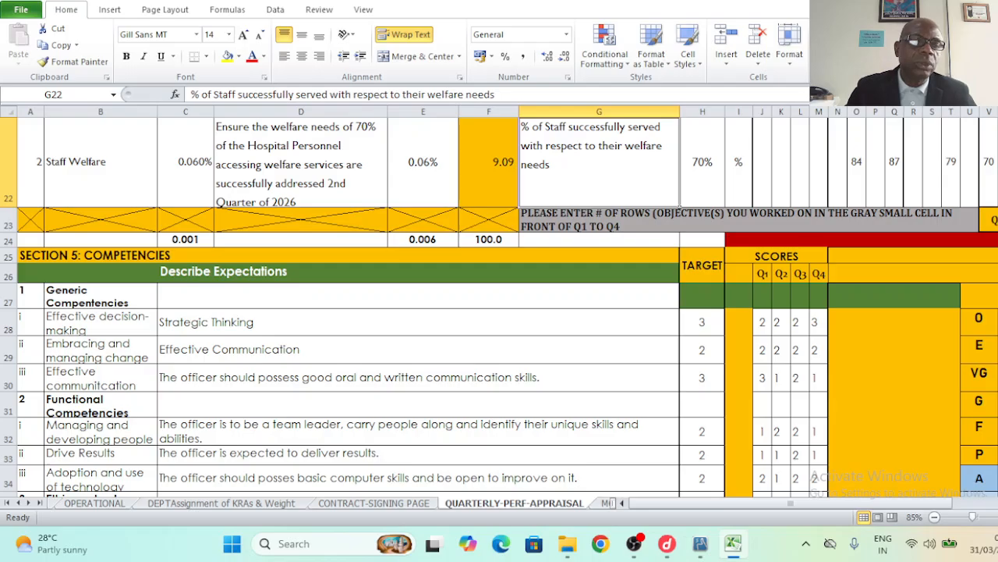
{"action": "scroll", "coordinate": [500, 312], "scroll_direction": "down", "scroll_amount": 4}
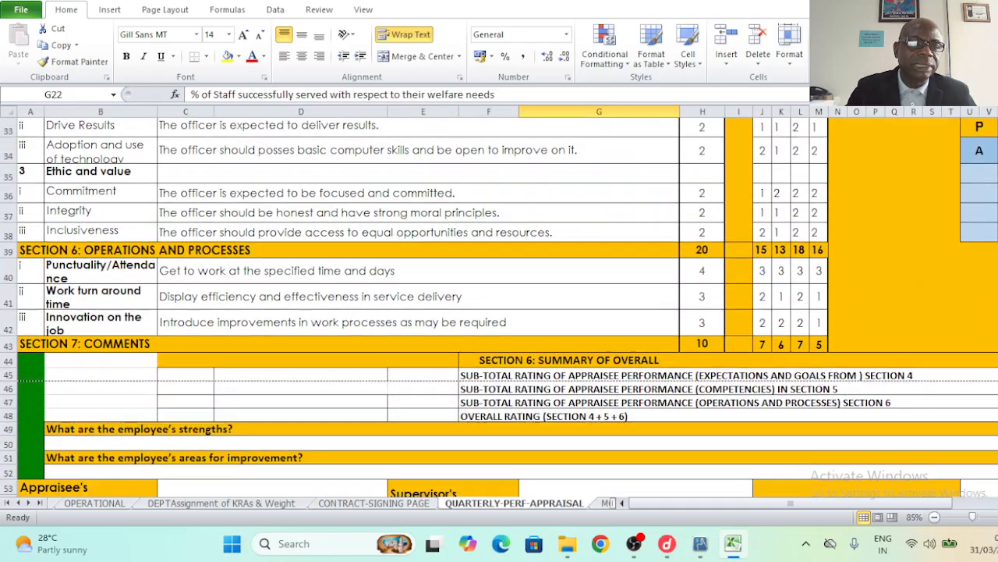
{"action": "scroll", "coordinate": [499, 312], "scroll_direction": "down", "scroll_amount": 4}
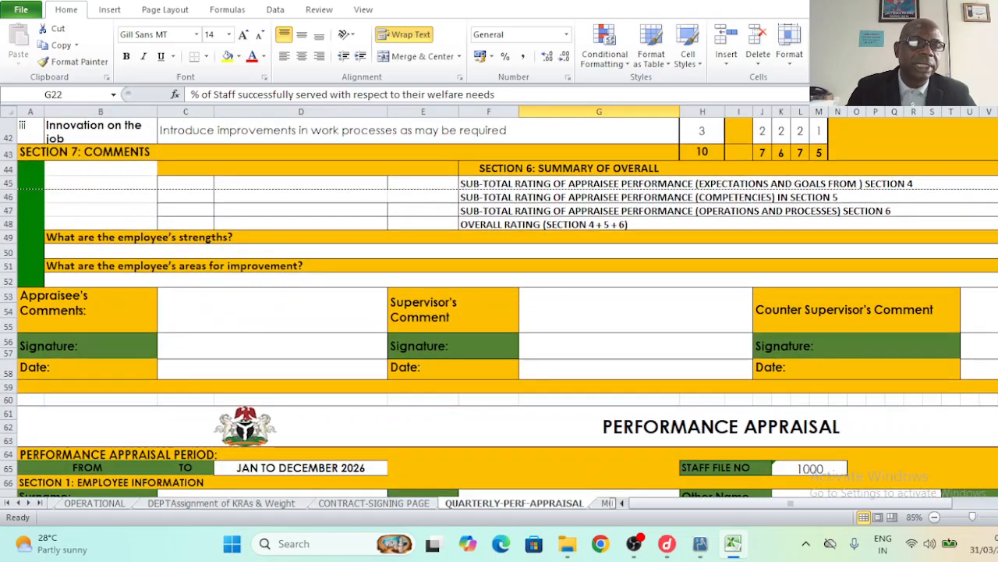
{"action": "scroll", "coordinate": [78, 367], "scroll_direction": "down", "scroll_amount": 3}
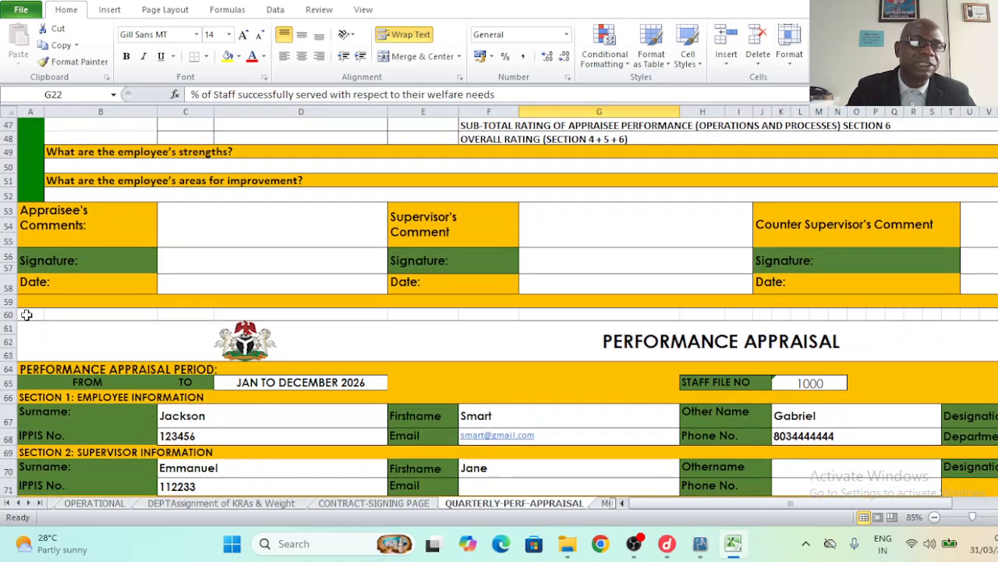
{"action": "left_click", "coordinate": [24, 314]}
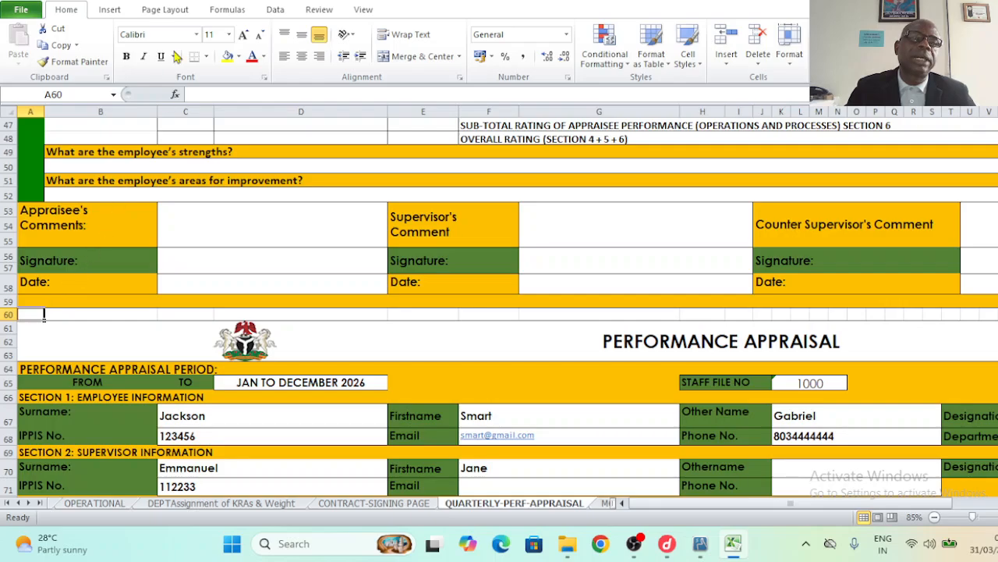
- Insert a page break above row 60 from Page Layout > Breaks, then open the File view
{"action": "left_click", "coordinate": [166, 9]}
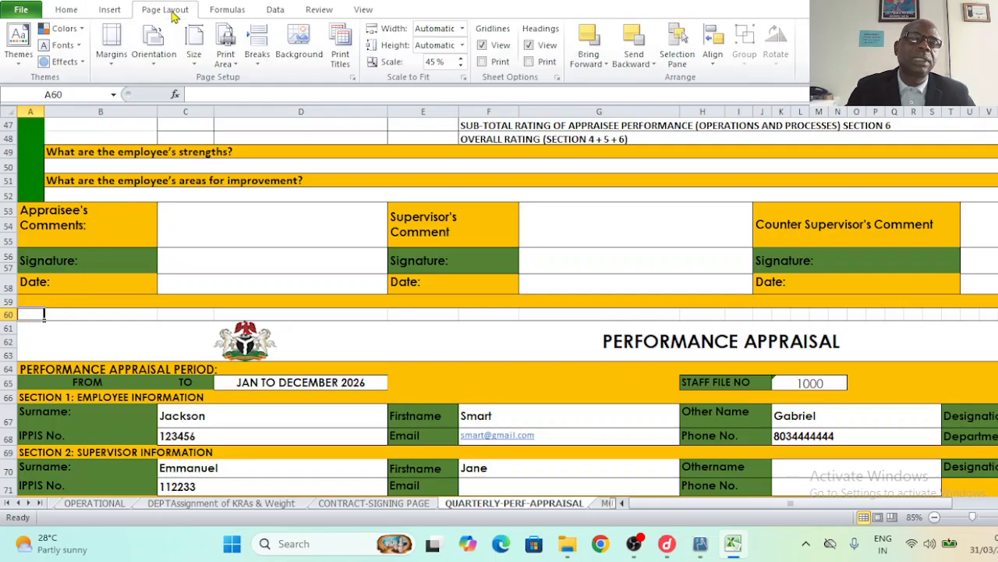
{"action": "left_click", "coordinate": [260, 46]}
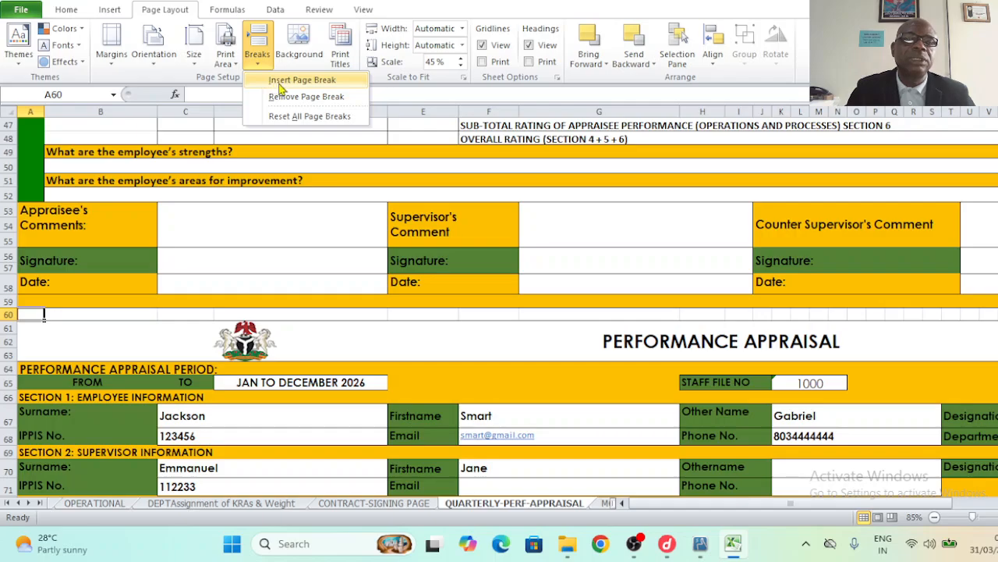
{"action": "left_click", "coordinate": [280, 81]}
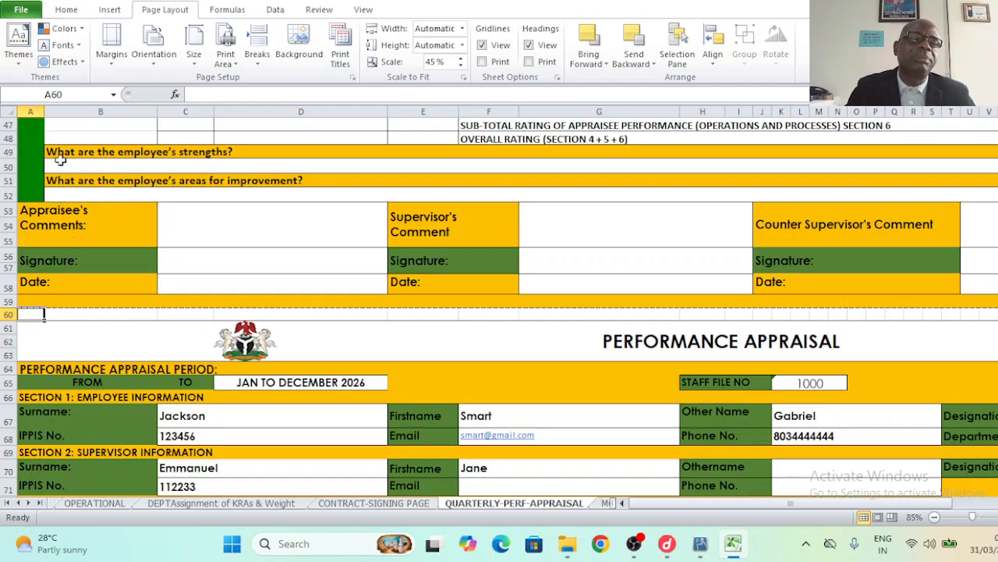
{"action": "left_click", "coordinate": [25, 9]}
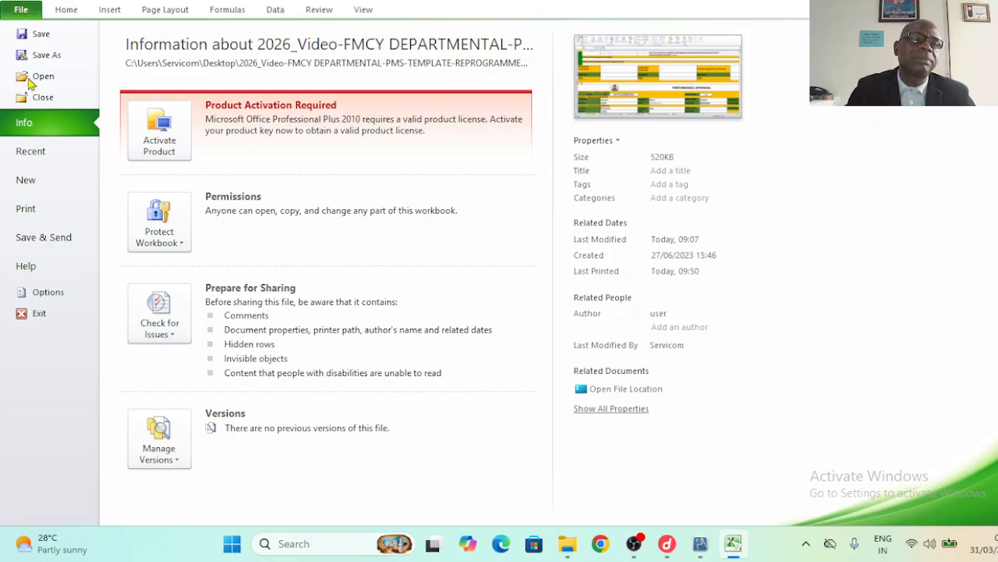
- Preview the five-page printout, check page 2, and return to the sheet
{"action": "left_click", "coordinate": [38, 207]}
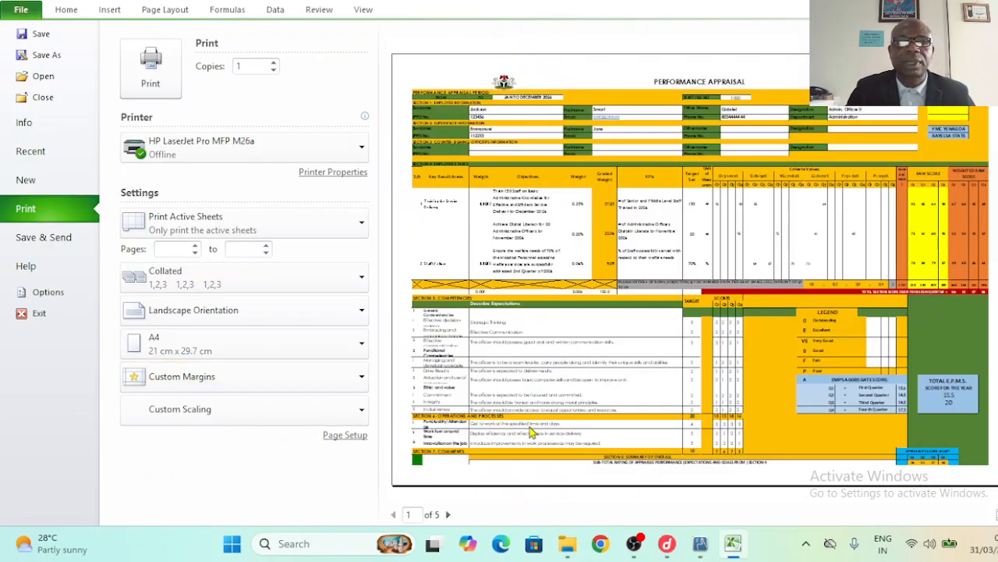
{"action": "left_click", "coordinate": [448, 515]}
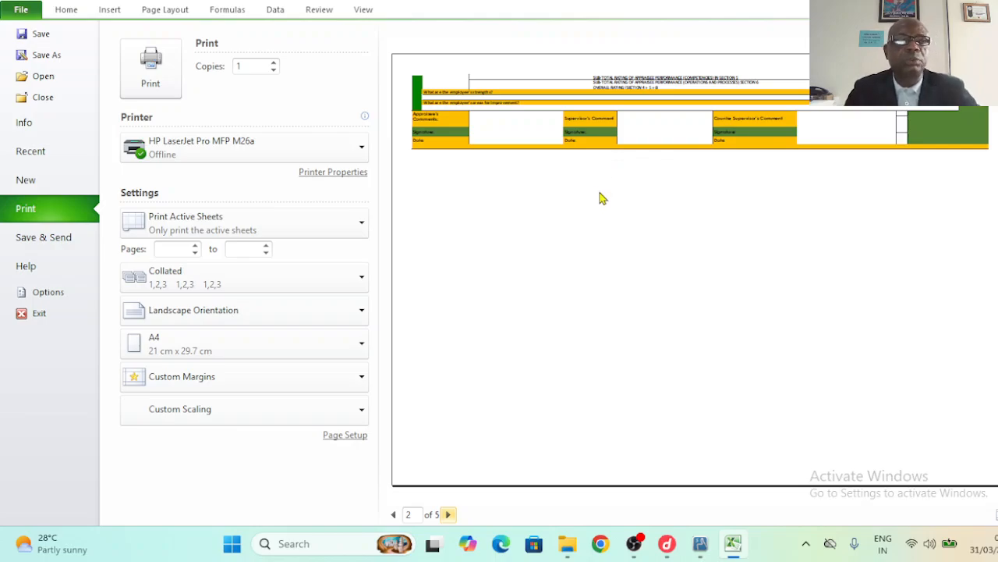
{"action": "key", "text": "Escape"}
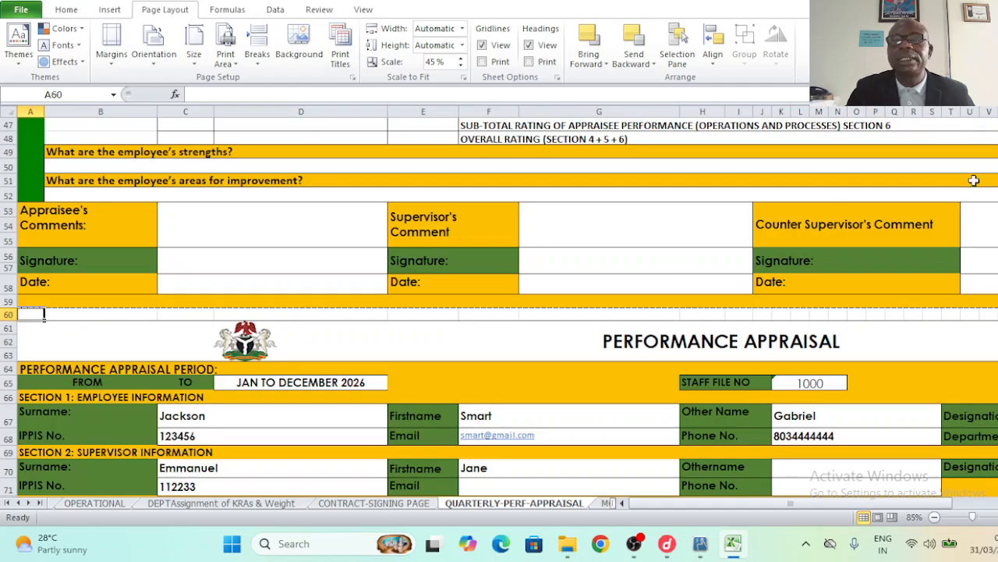
- Undo the deletion to restore blank objective rows 23–32 under Staff Welfare
{"action": "scroll", "coordinate": [500, 312], "scroll_direction": "up", "scroll_amount": 6}
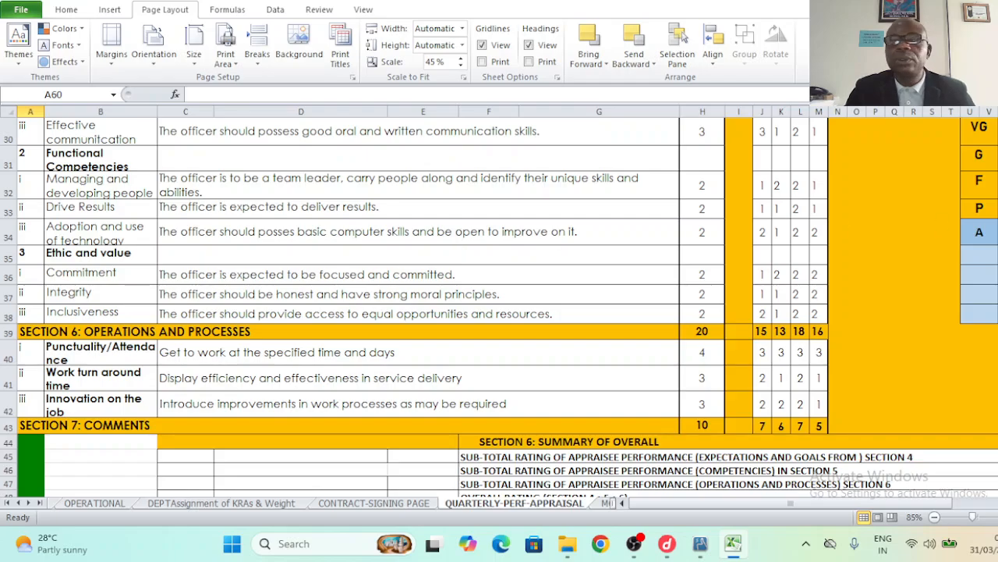
{"action": "scroll", "coordinate": [499, 312], "scroll_direction": "up", "scroll_amount": 10}
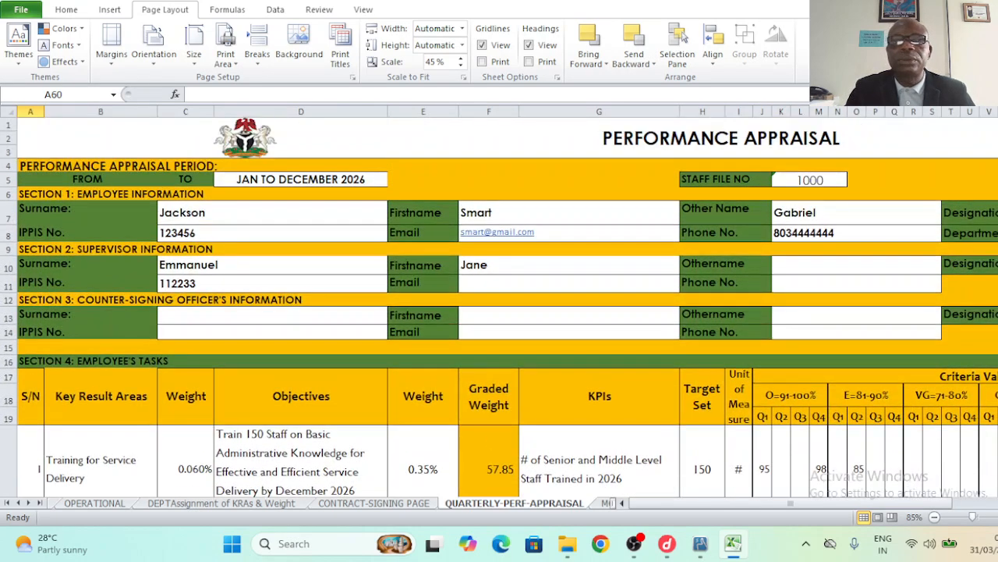
{"action": "scroll", "coordinate": [500, 312], "scroll_direction": "down", "scroll_amount": 4}
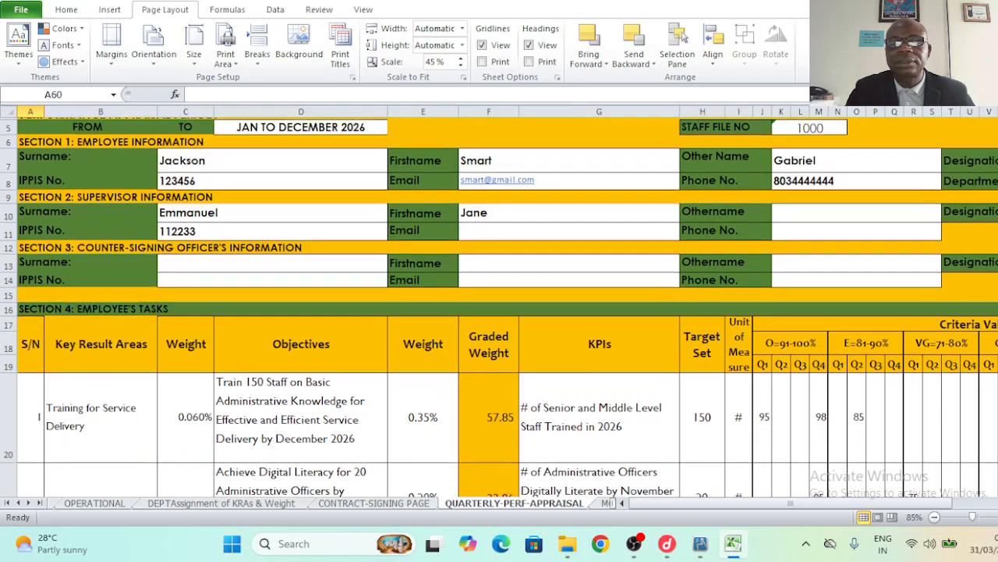
{"action": "scroll", "coordinate": [508, 312], "scroll_direction": "down", "scroll_amount": 2}
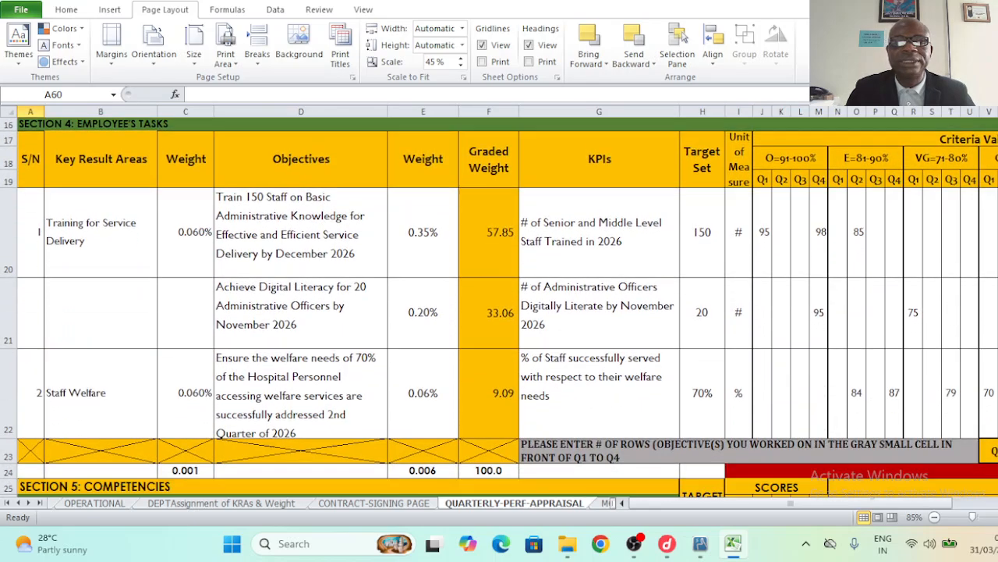
{"action": "scroll", "coordinate": [507, 313], "scroll_direction": "down", "scroll_amount": 10}
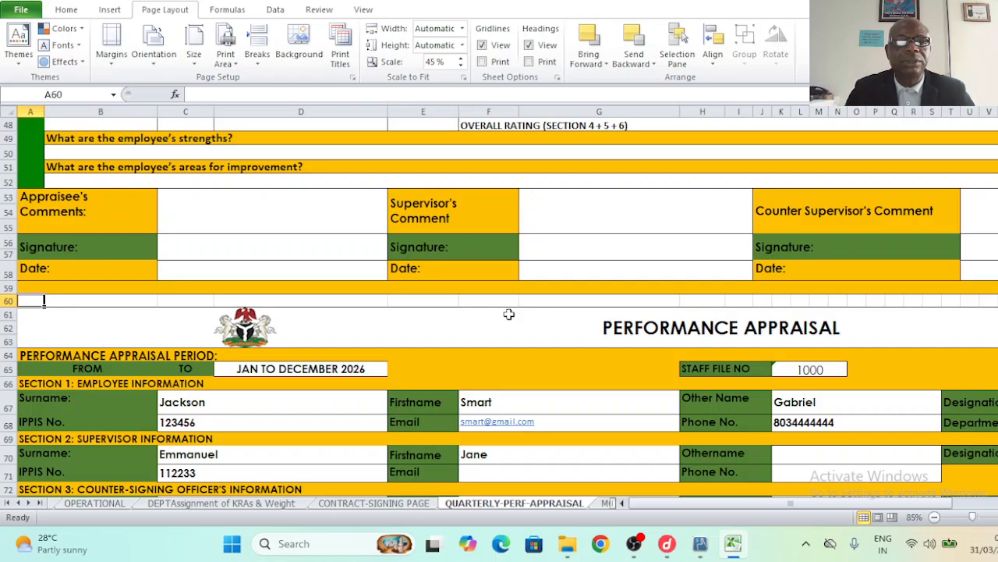
{"action": "key", "text": "ctrl+z"}
- Inspect the restored empty rows, selecting cells E23 and C23 and rows 29–30
{"action": "left_click", "coordinate": [411, 350]}
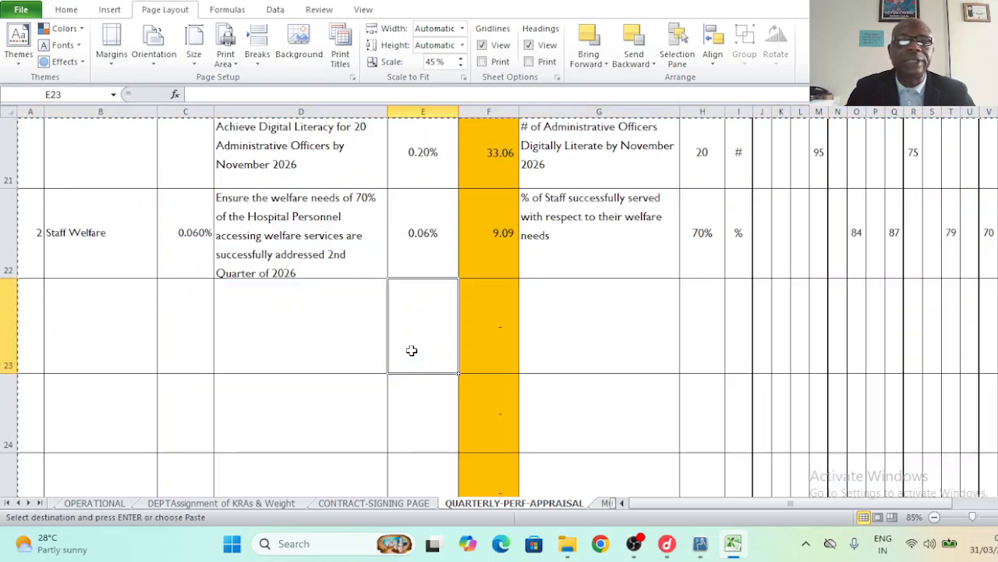
{"action": "left_click", "coordinate": [198, 339]}
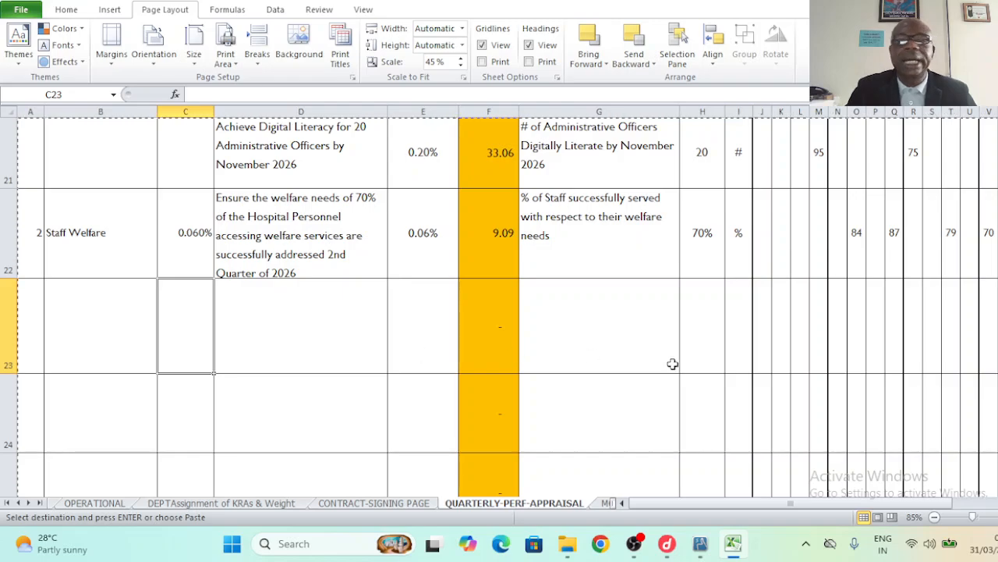
{"action": "scroll", "coordinate": [499, 305], "scroll_direction": "down", "scroll_amount": 2}
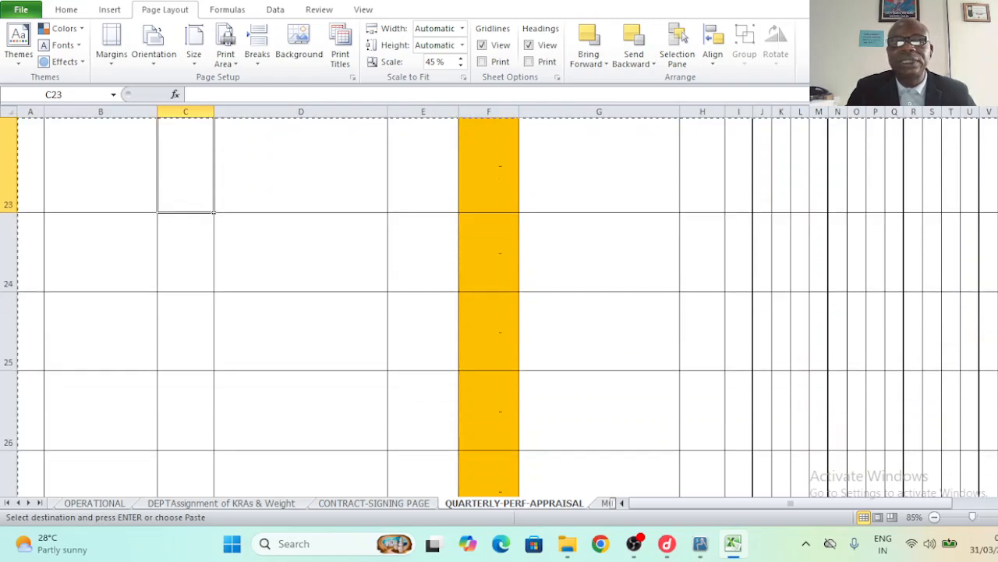
{"action": "scroll", "coordinate": [874, 314], "scroll_direction": "down", "scroll_amount": 3}
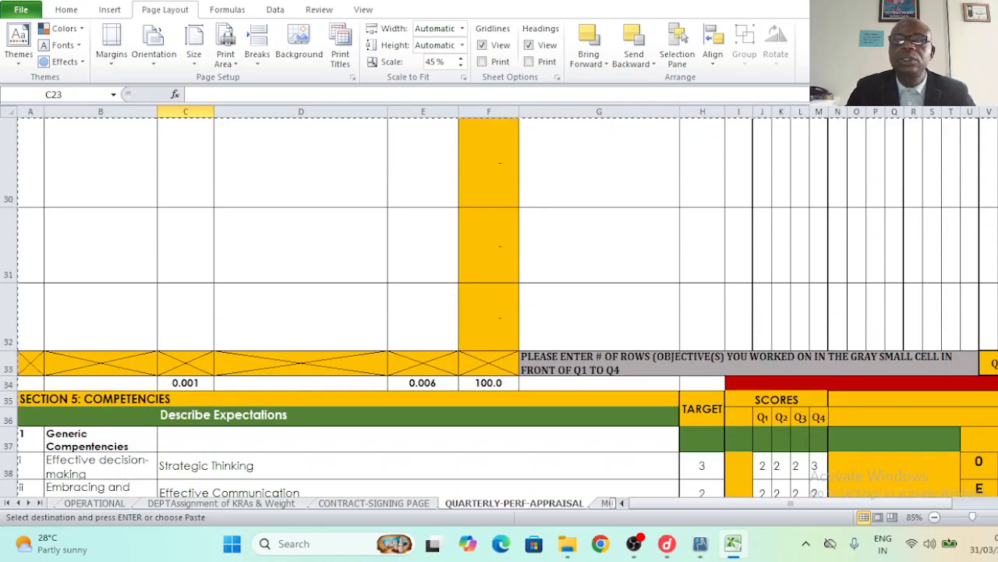
{"action": "scroll", "coordinate": [499, 304], "scroll_direction": "up", "scroll_amount": 1}
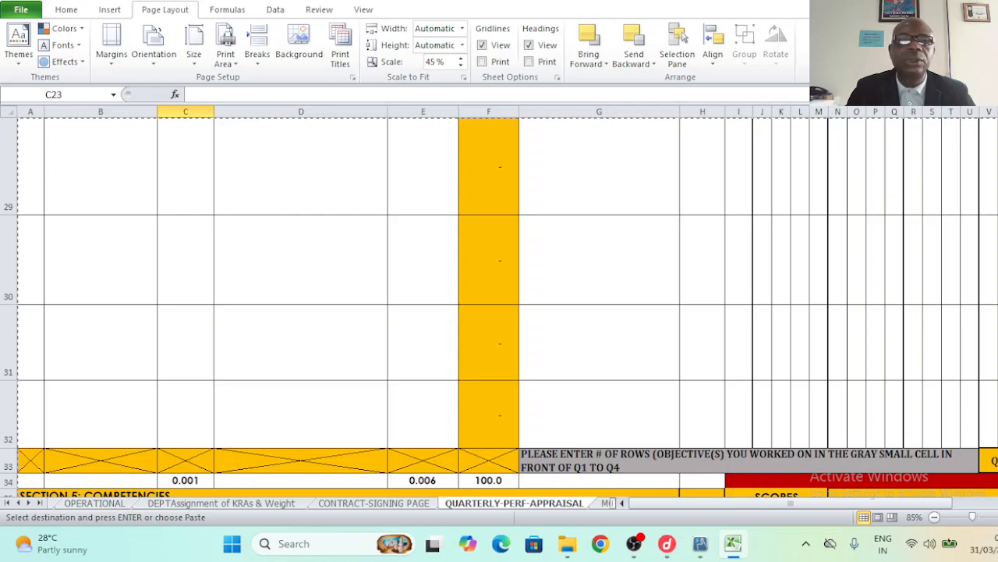
{"action": "scroll", "coordinate": [519, 283], "scroll_direction": "up", "scroll_amount": 1}
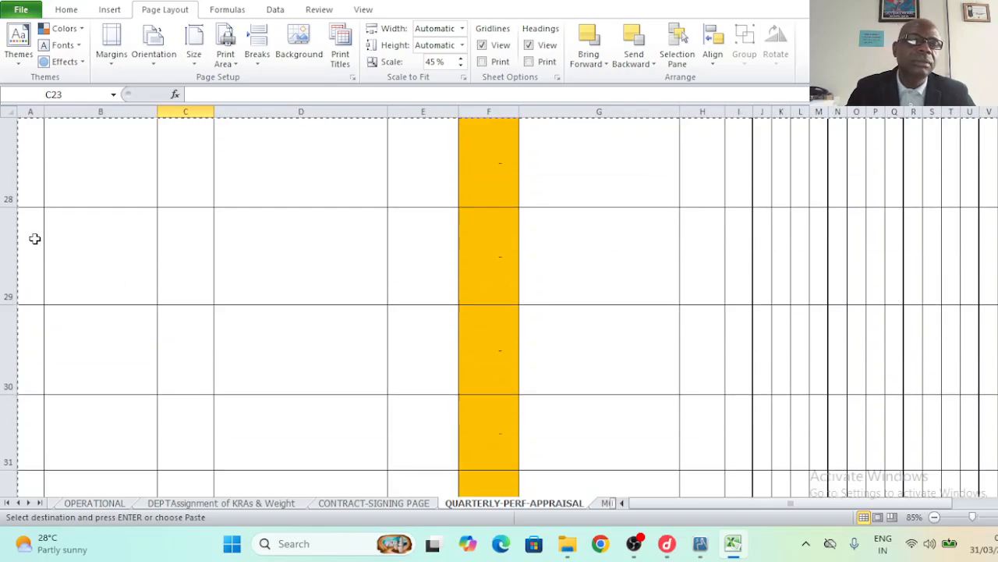
{"action": "left_click", "coordinate": [4, 235]}
{"action": "left_click_drag", "start_coordinate": [6, 252], "coordinate": [18, 339]}
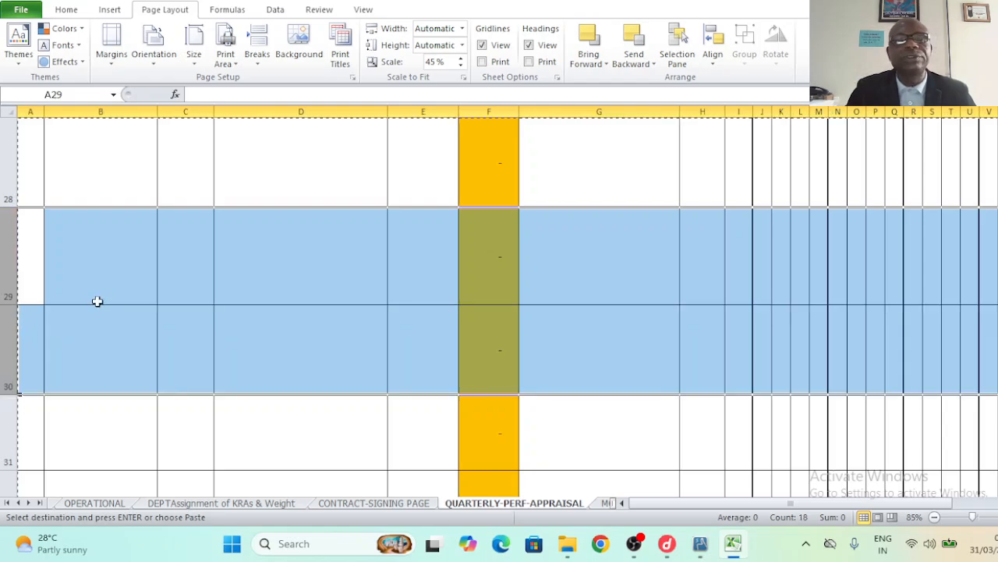
{"action": "left_click", "coordinate": [96, 282]}
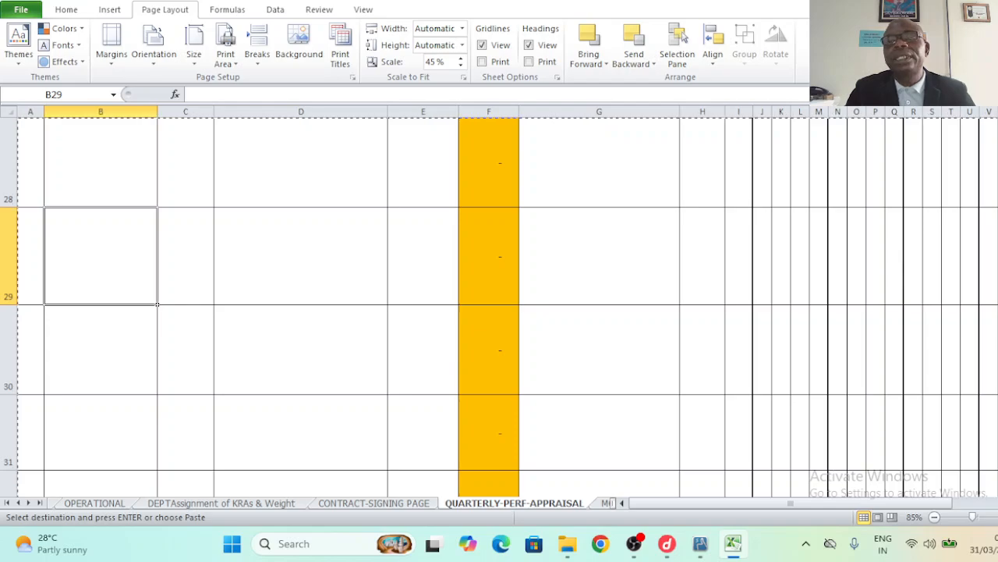
{"action": "scroll", "coordinate": [500, 312], "scroll_direction": "up", "scroll_amount": 2}
{"action": "scroll", "coordinate": [222, 345], "scroll_direction": "up", "scroll_amount": 3}
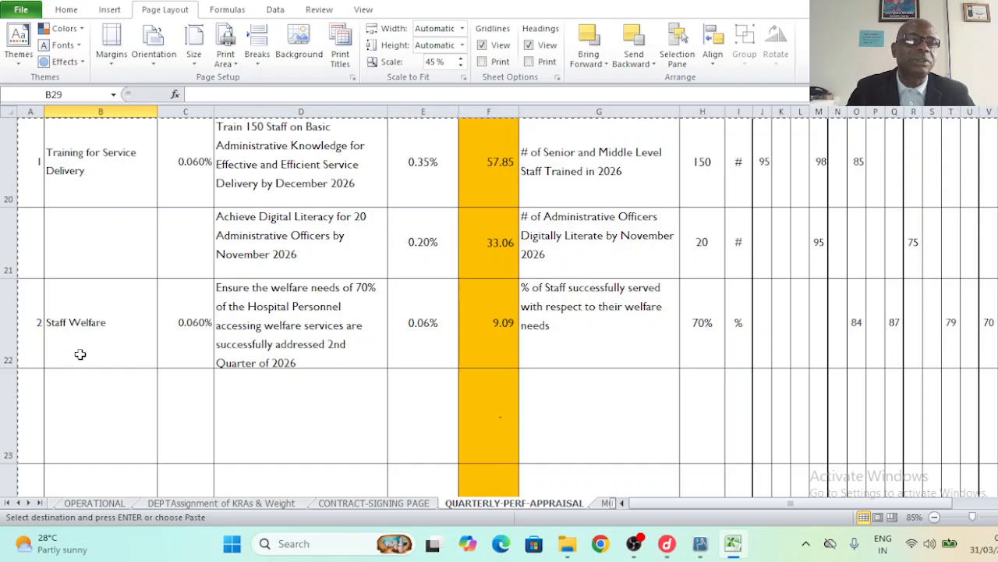
{"action": "left_click", "coordinate": [106, 336]}
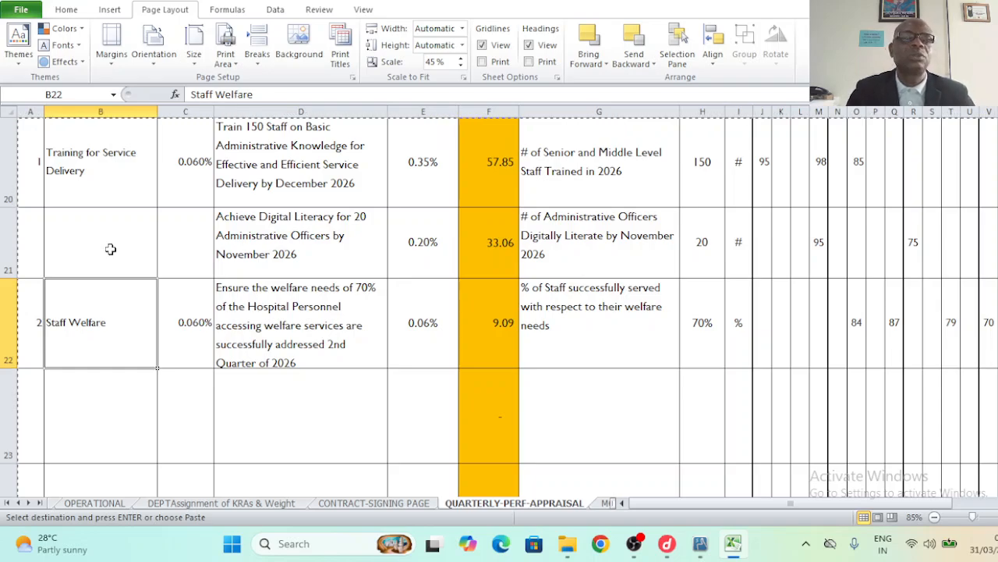
{"action": "left_click", "coordinate": [379, 167]}
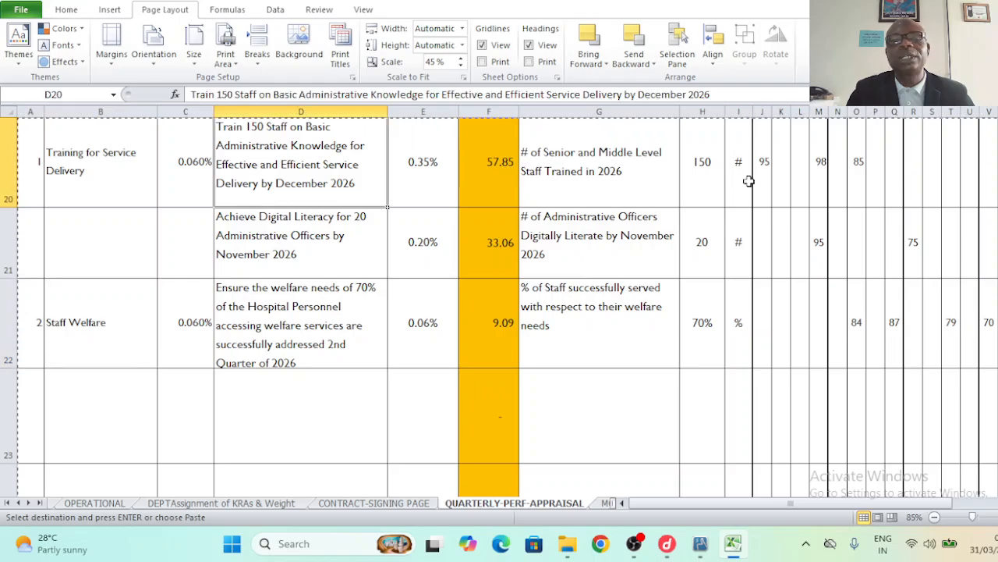
{"action": "scroll", "coordinate": [749, 181], "scroll_direction": "up", "scroll_amount": 6}
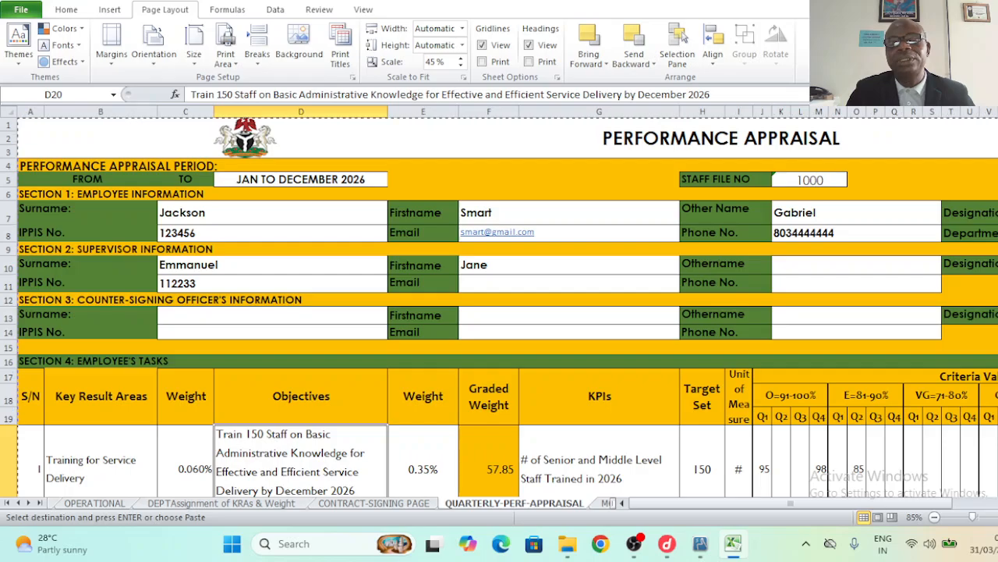
{"action": "scroll", "coordinate": [499, 306], "scroll_direction": "down", "scroll_amount": 1}
{"action": "scroll", "coordinate": [749, 429], "scroll_direction": "down", "scroll_amount": 1}
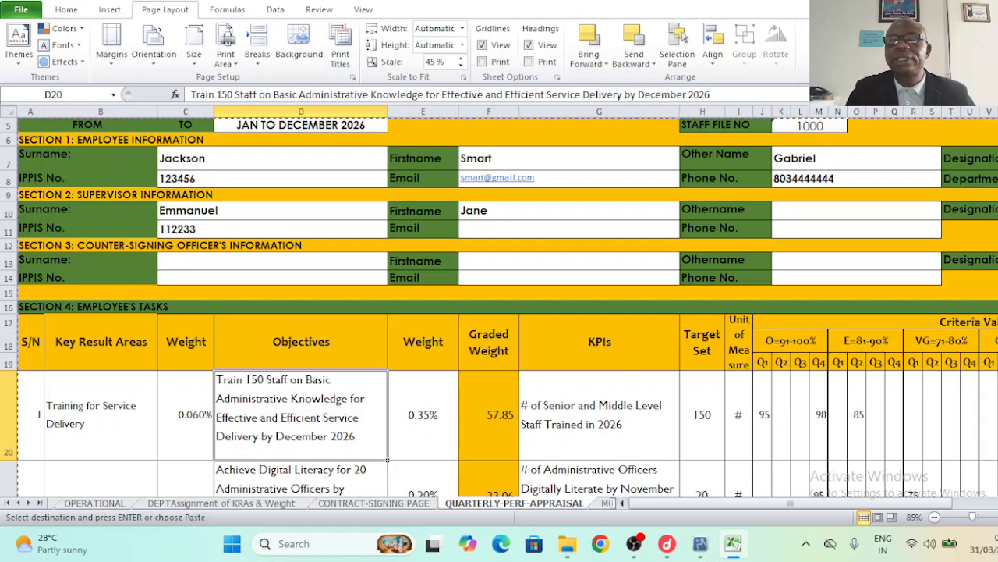
{"action": "scroll", "coordinate": [641, 201], "scroll_direction": "up", "scroll_amount": 1}
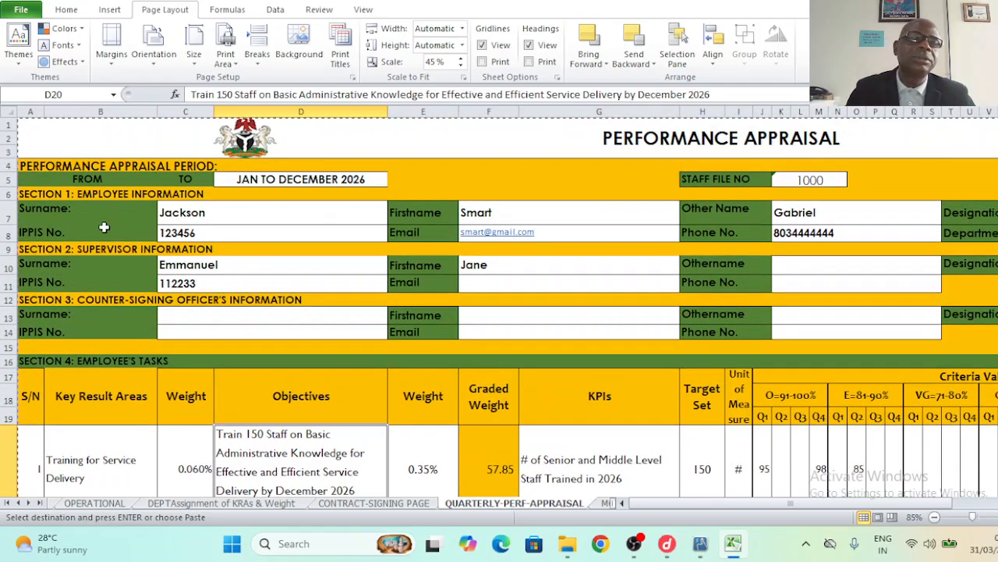